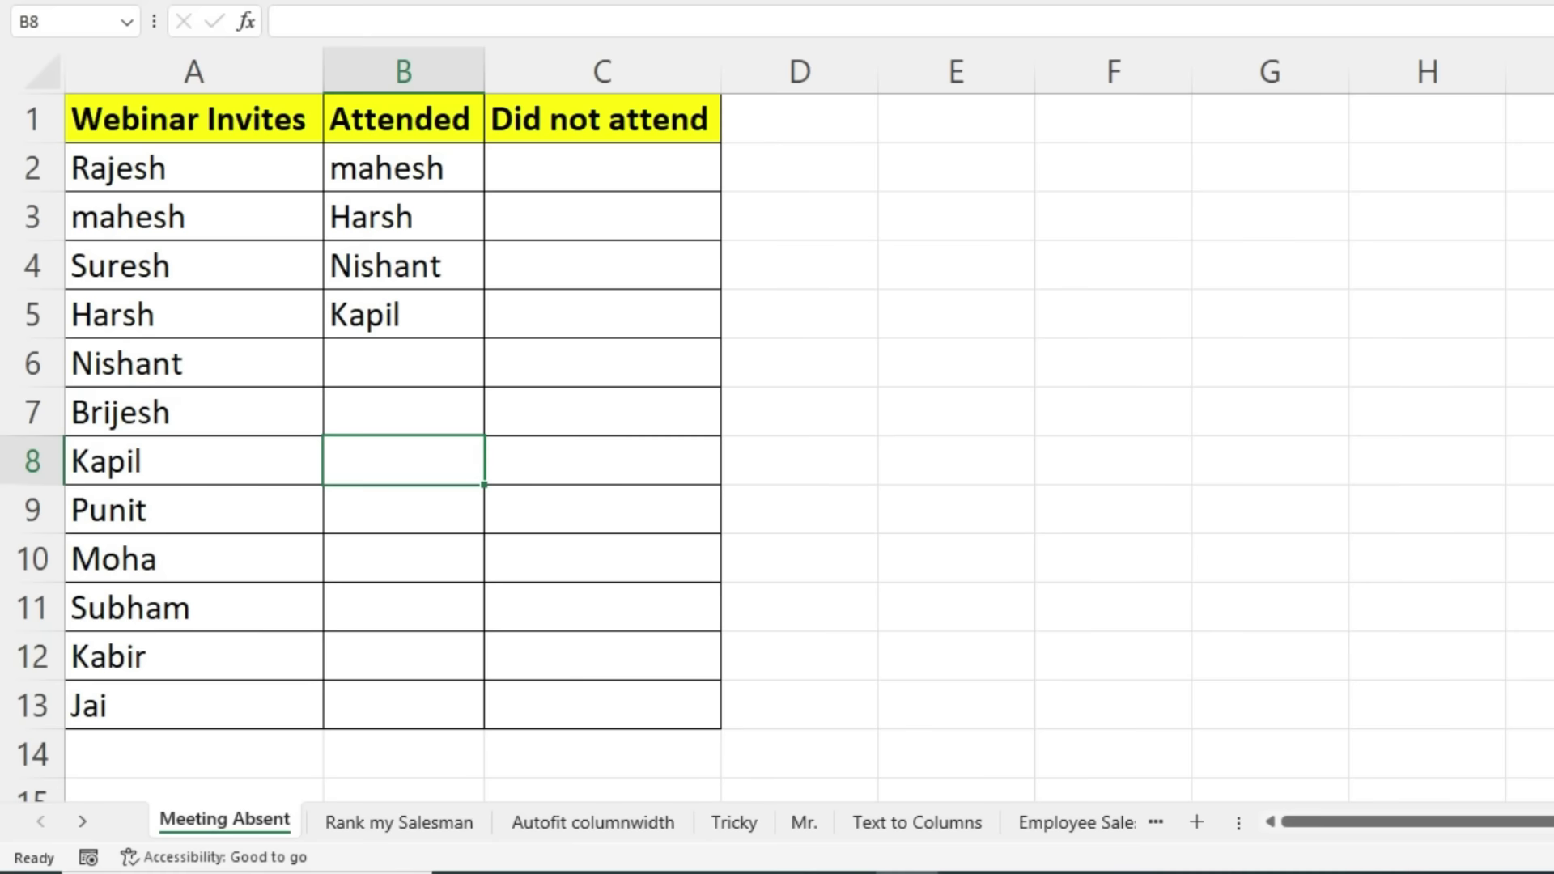
Highlight the invitees A2:A13, the attendee names in column B and the empty Did not attend column.
drag(194, 168, 194, 705)
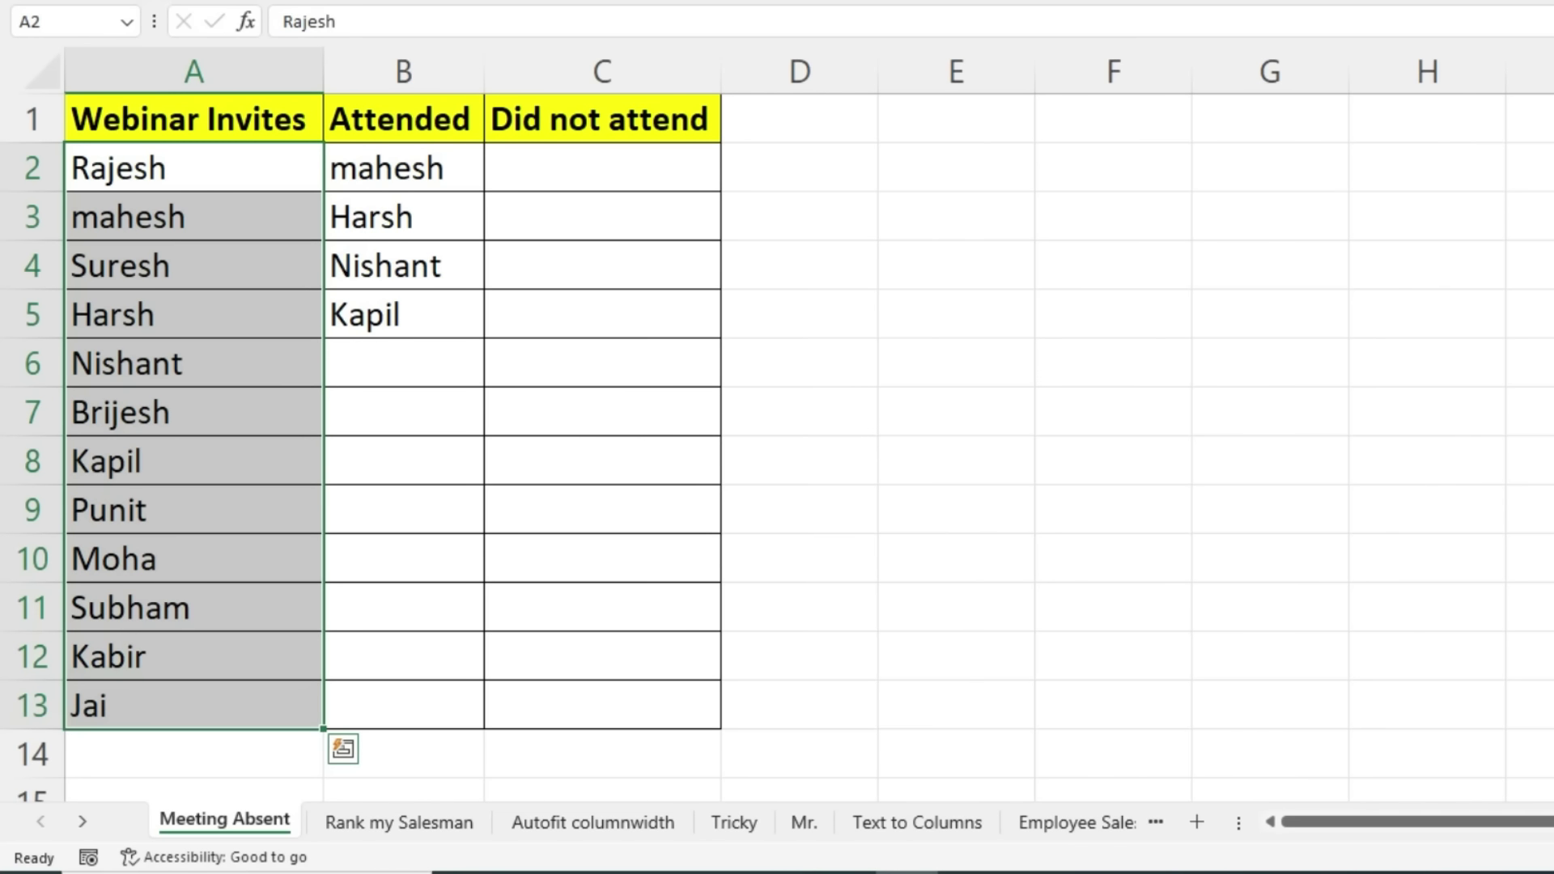
click(403, 362)
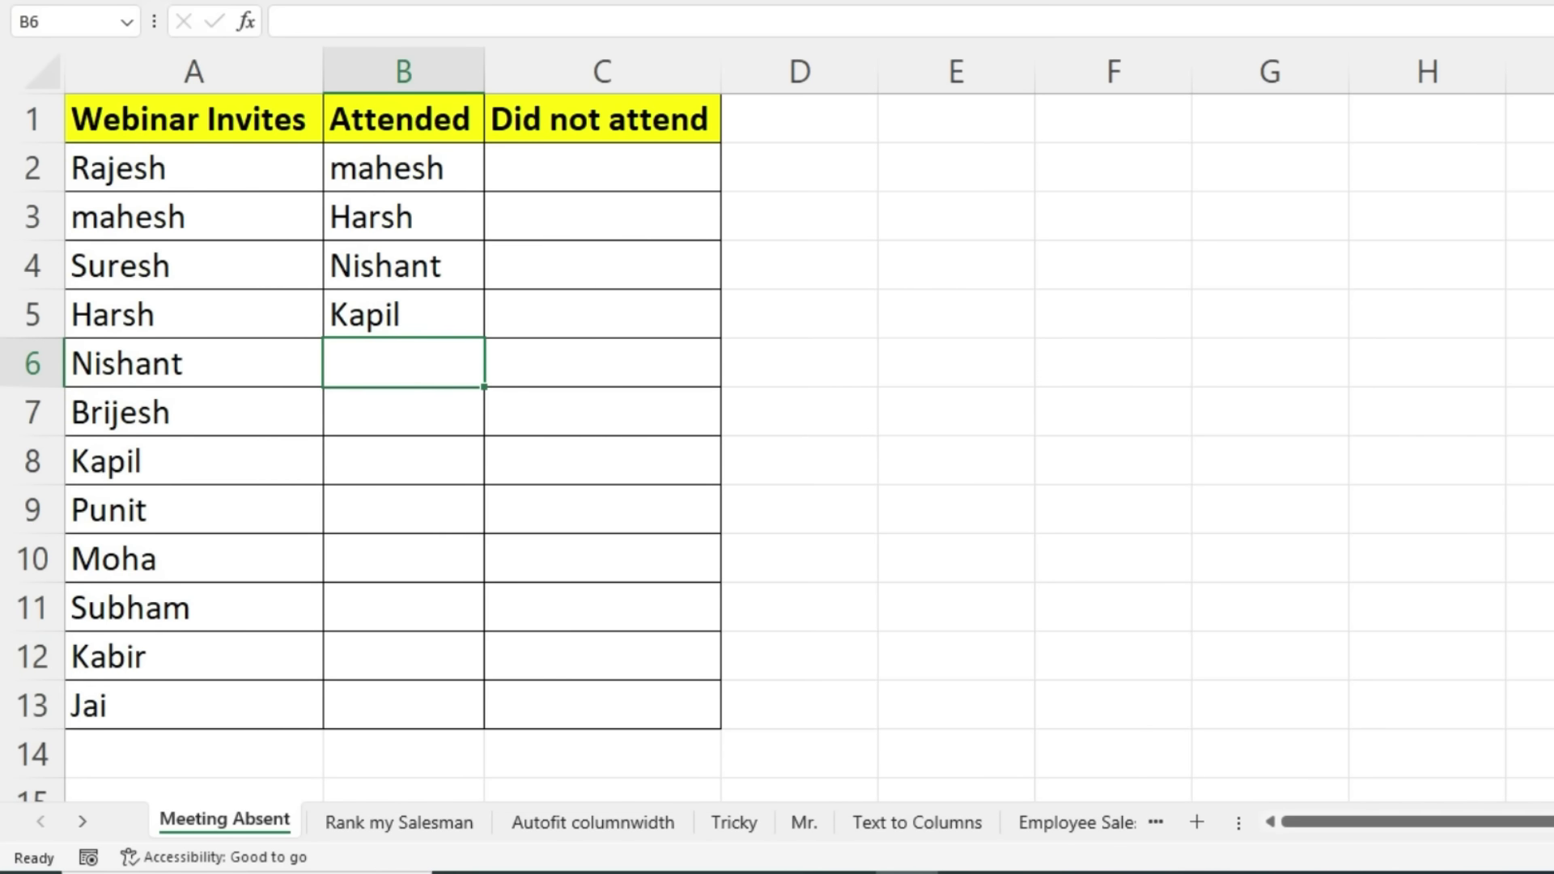
drag(403, 168, 403, 363)
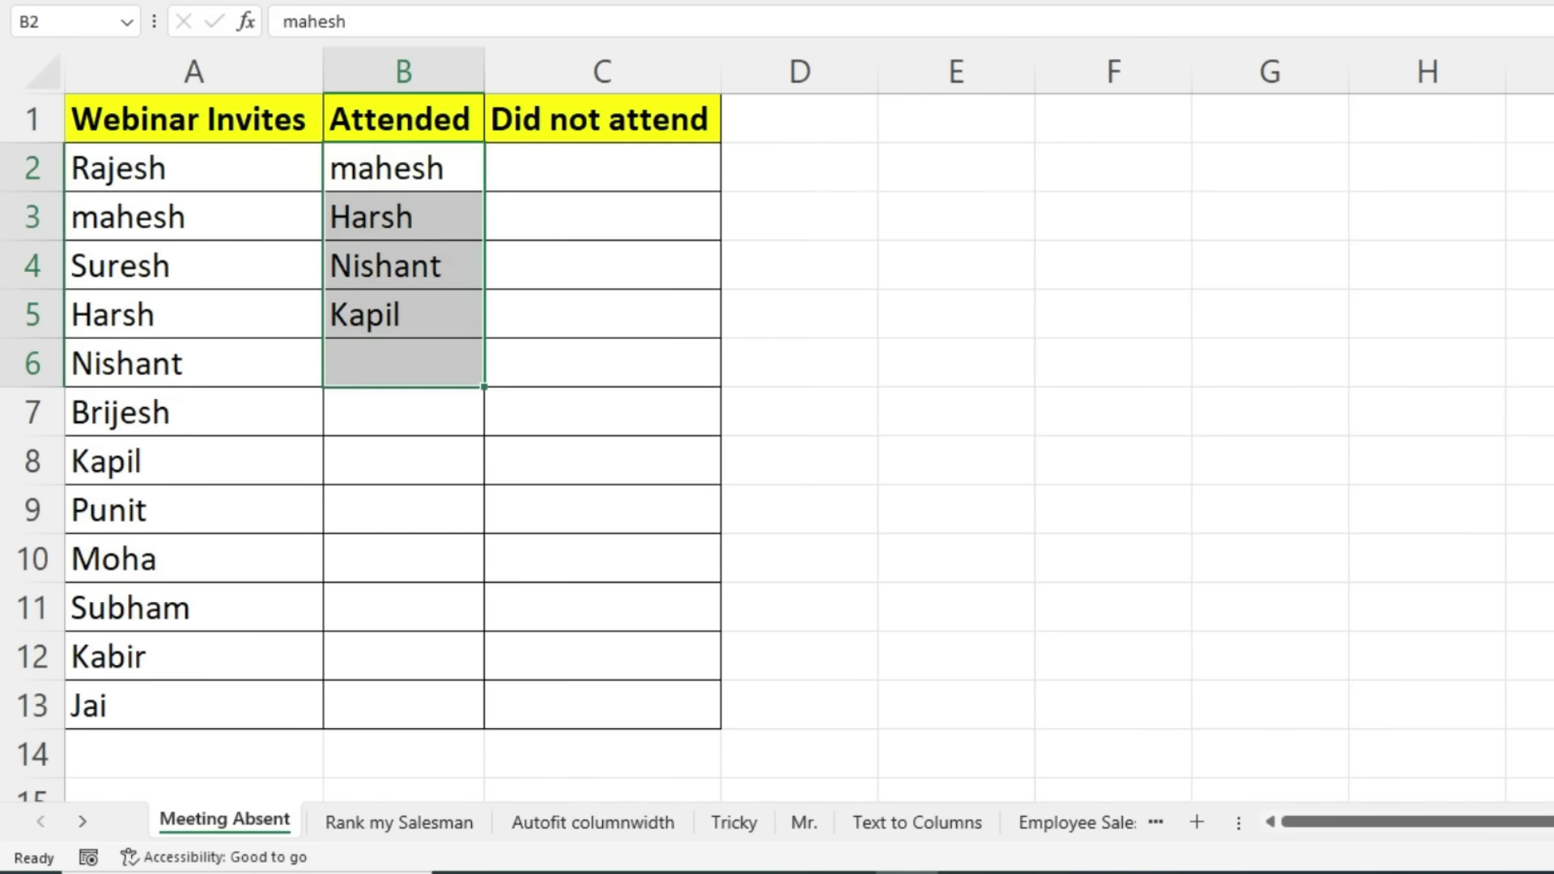
drag(602, 167, 602, 704)
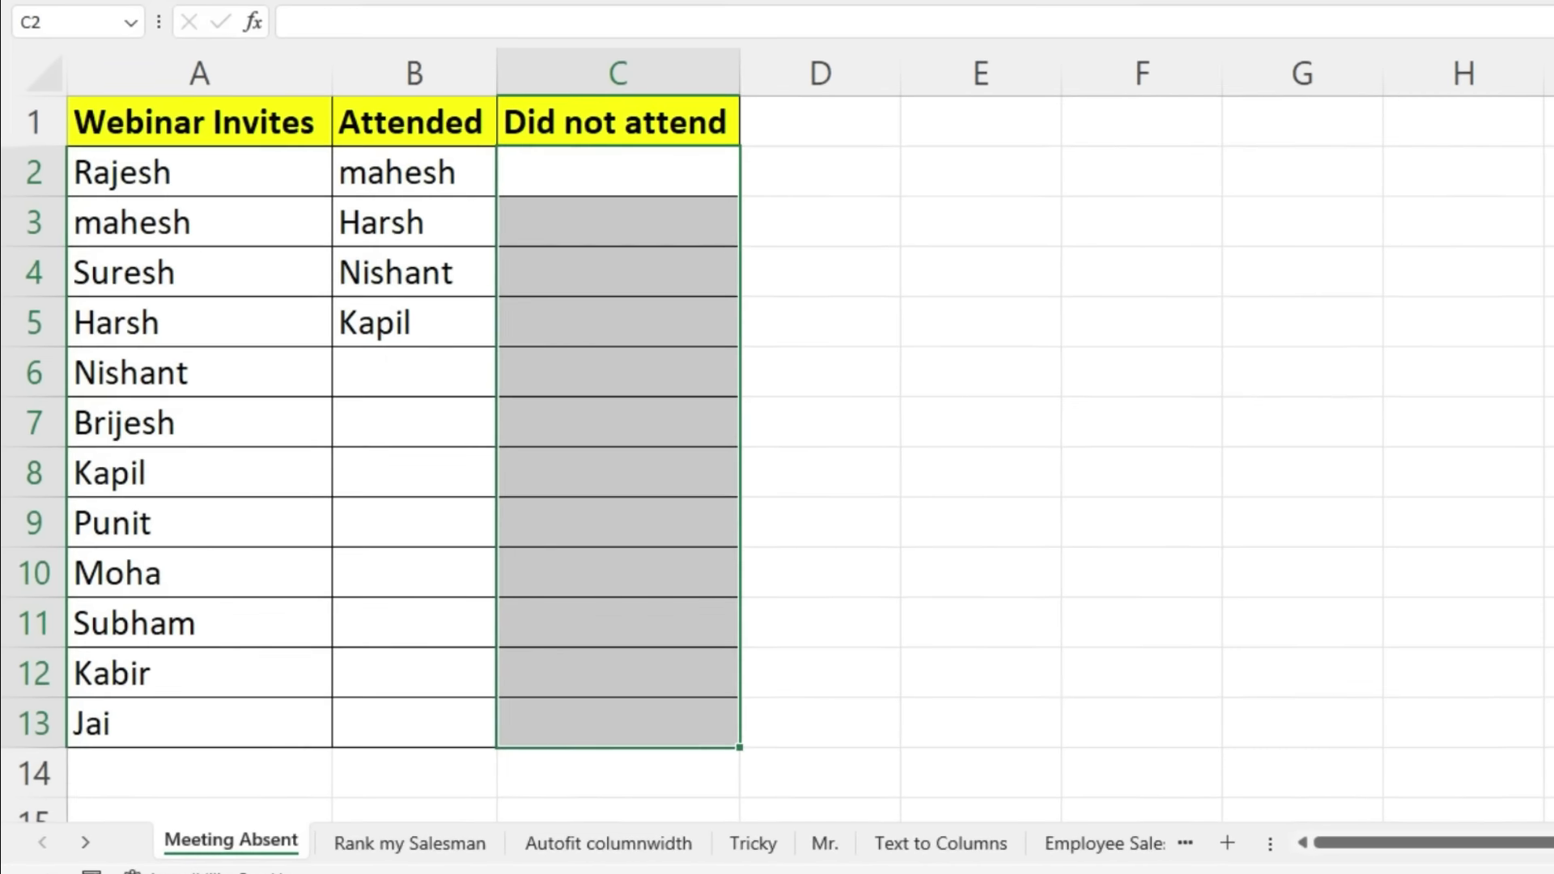
In C2, start a FILTER formula using invitees A2:A13 as the array.
click(602, 216)
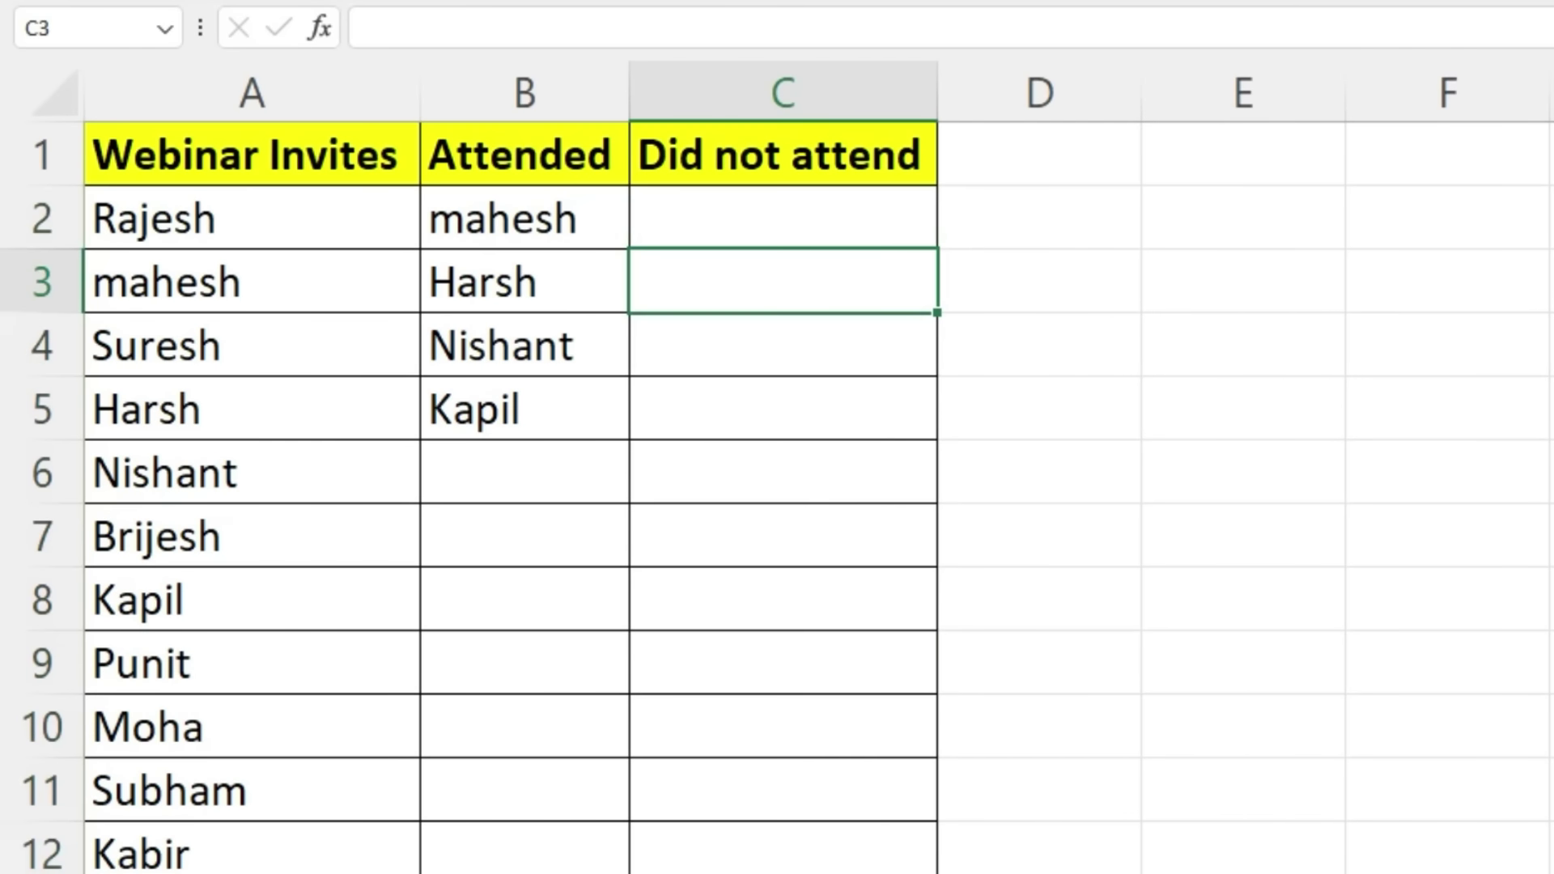
click(783, 217)
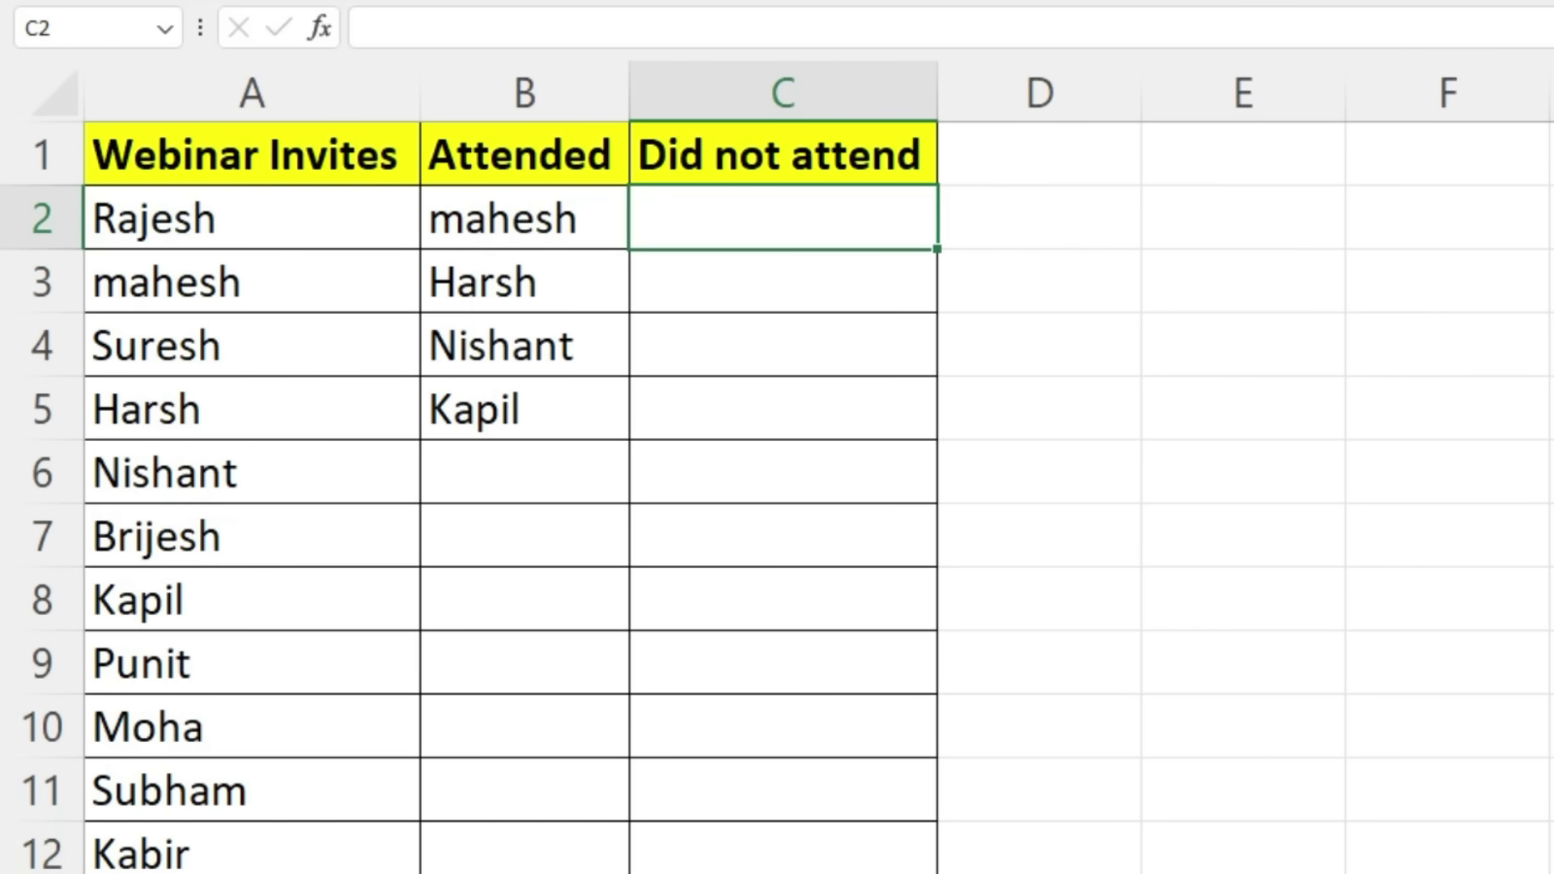
text(=filter)
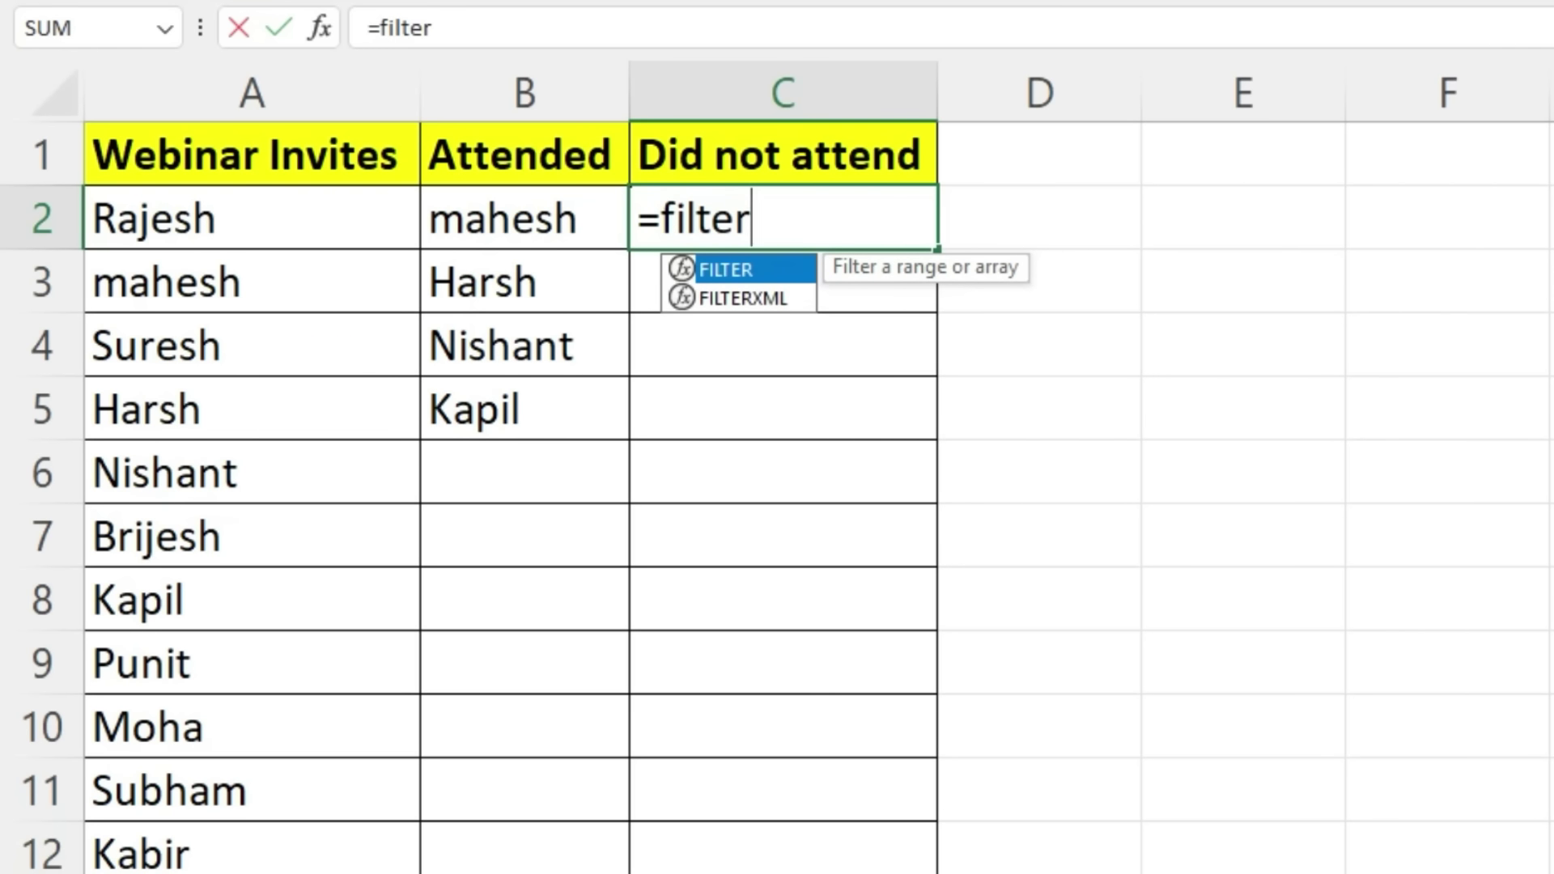
key(Tab)
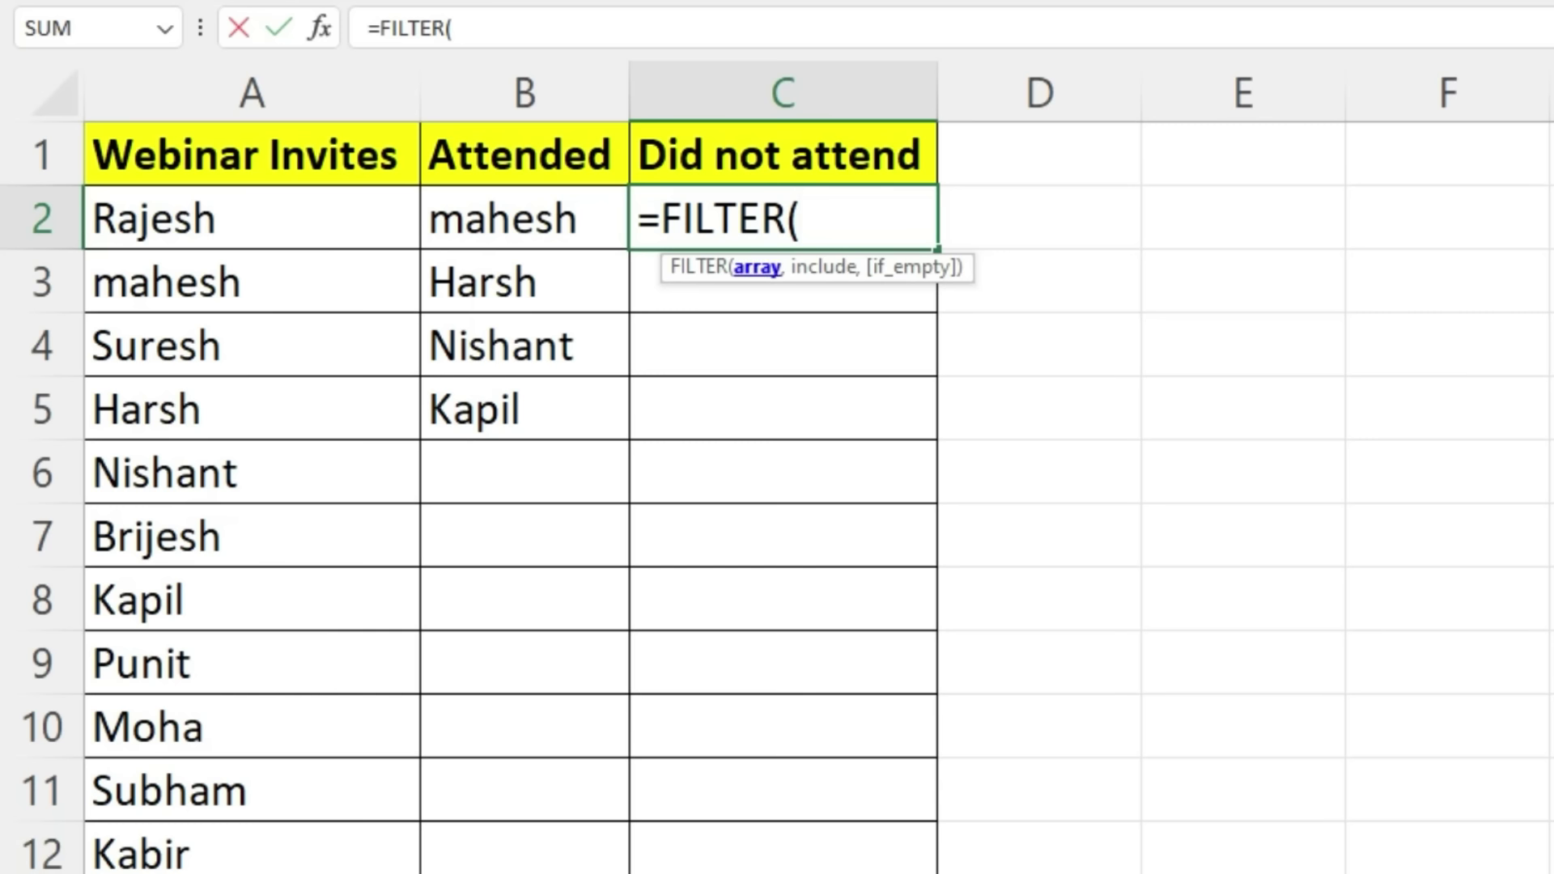
drag(243, 217, 243, 871)
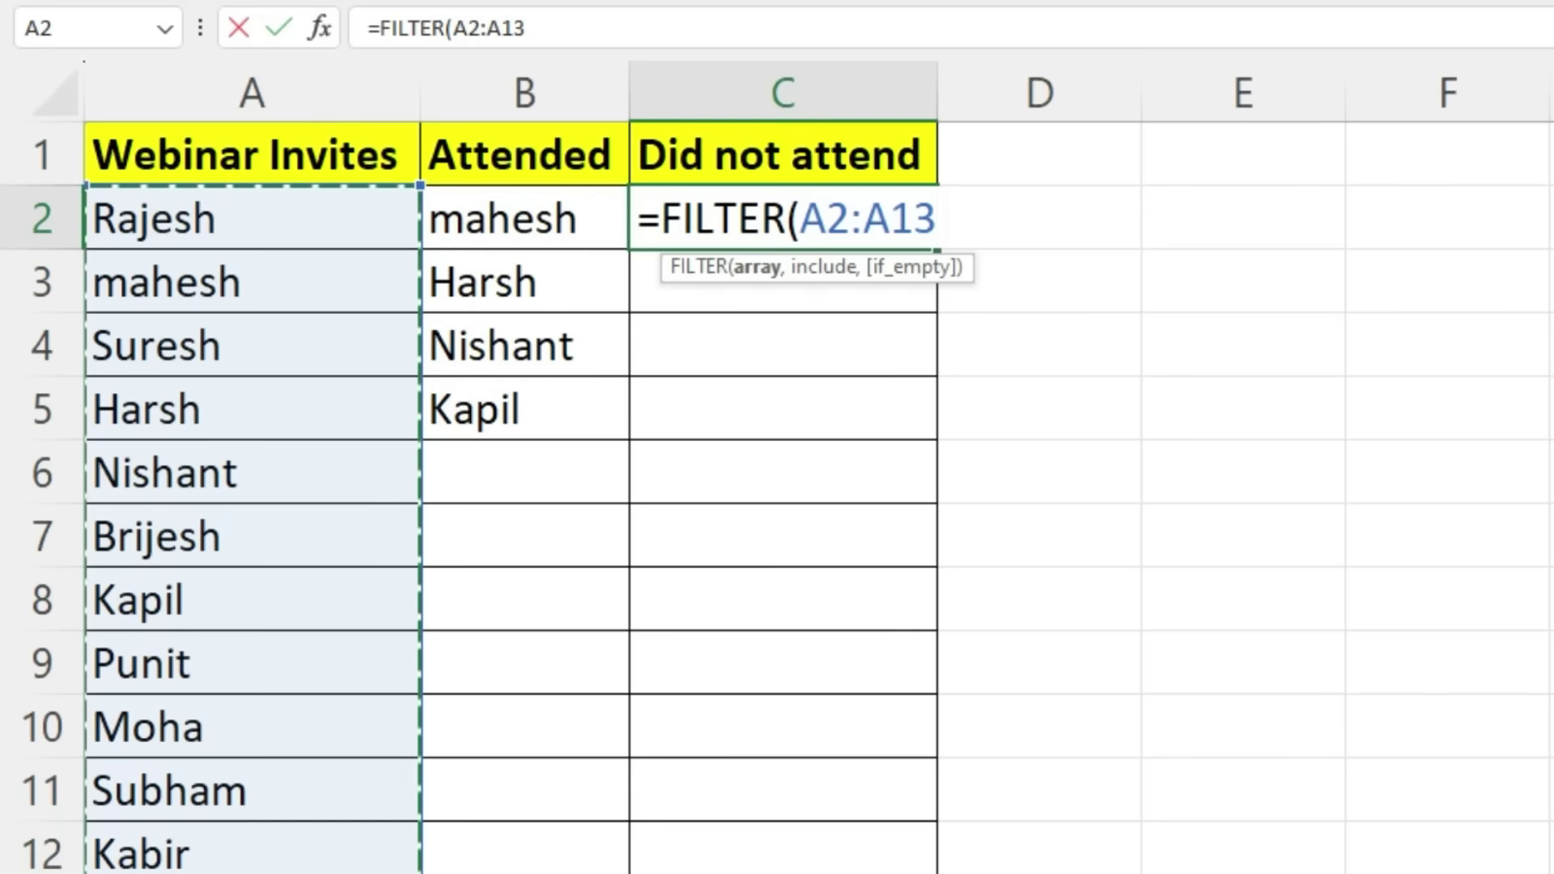
text(,)
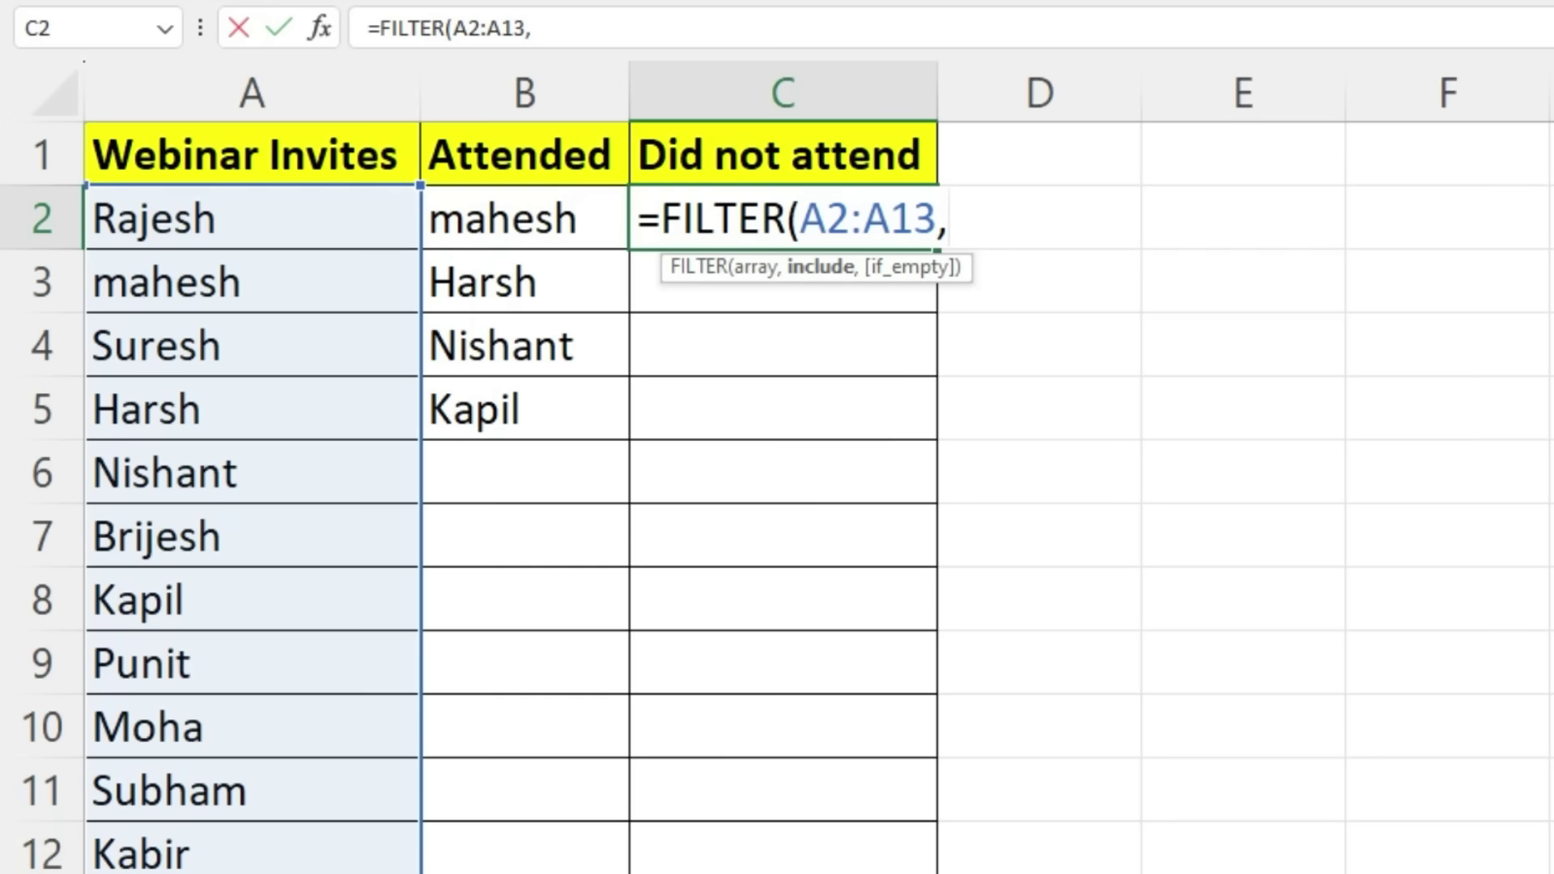
Add the criteria NOT(COUNTIF(B2:B13,A2:A13)) and enter the formula.
text(not)
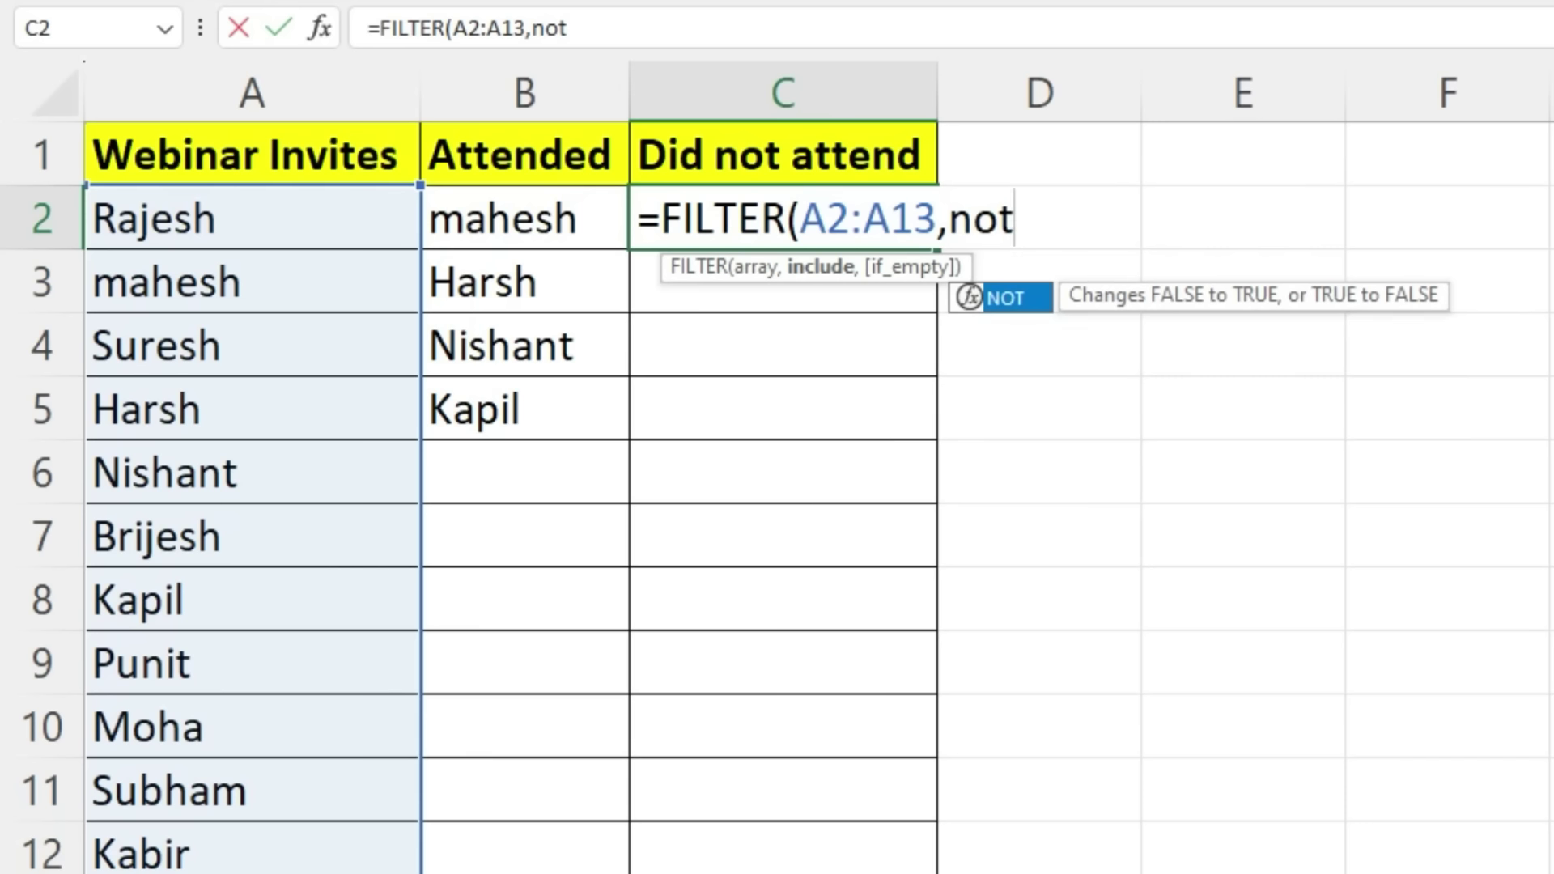
key(Tab)
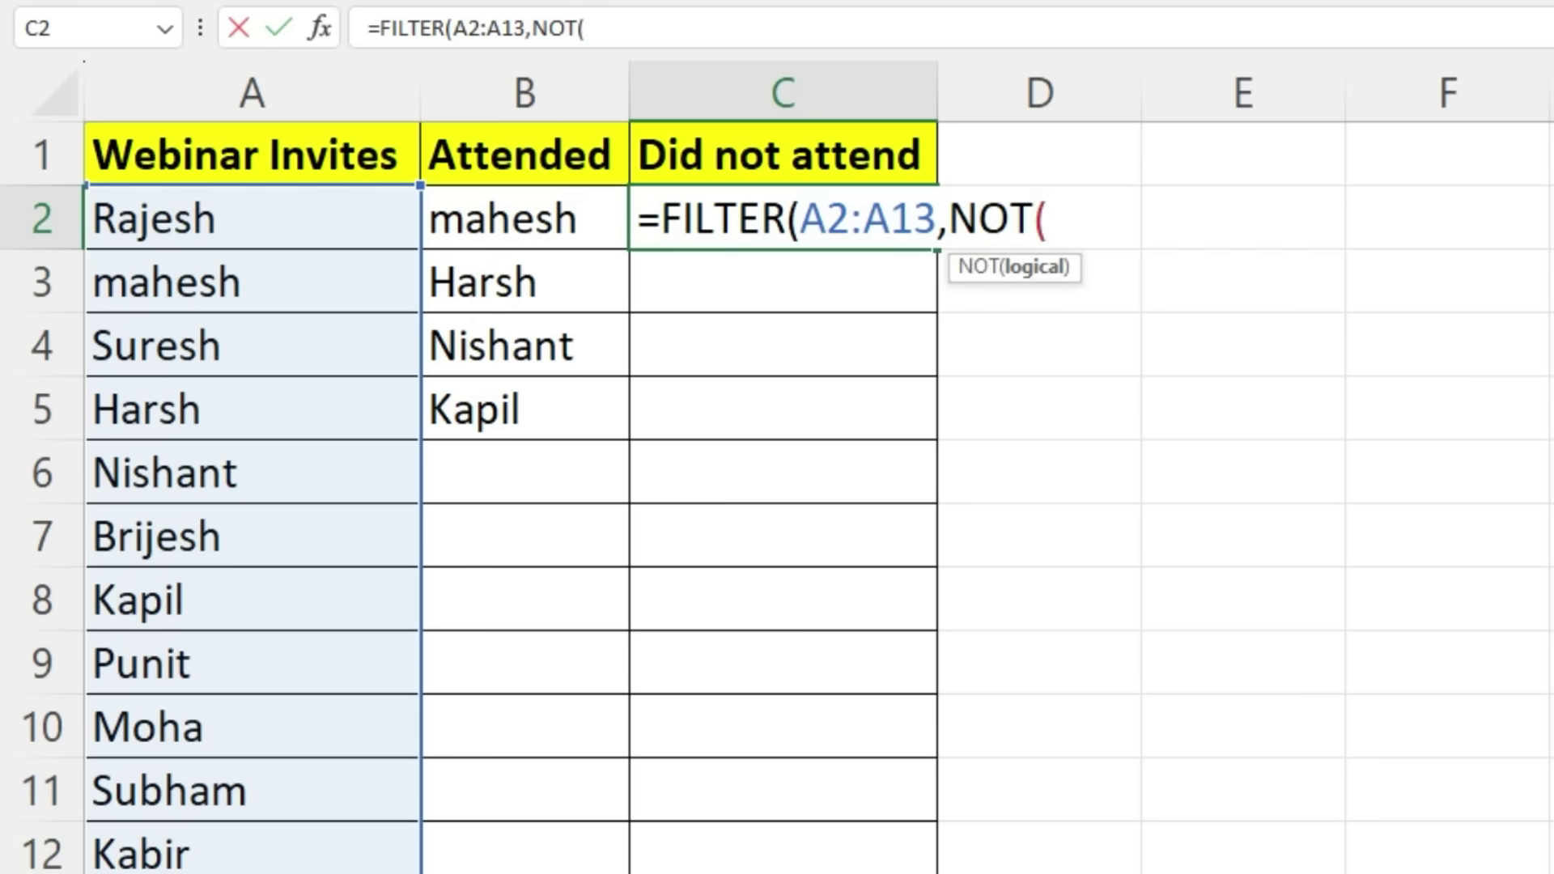
text(countif)
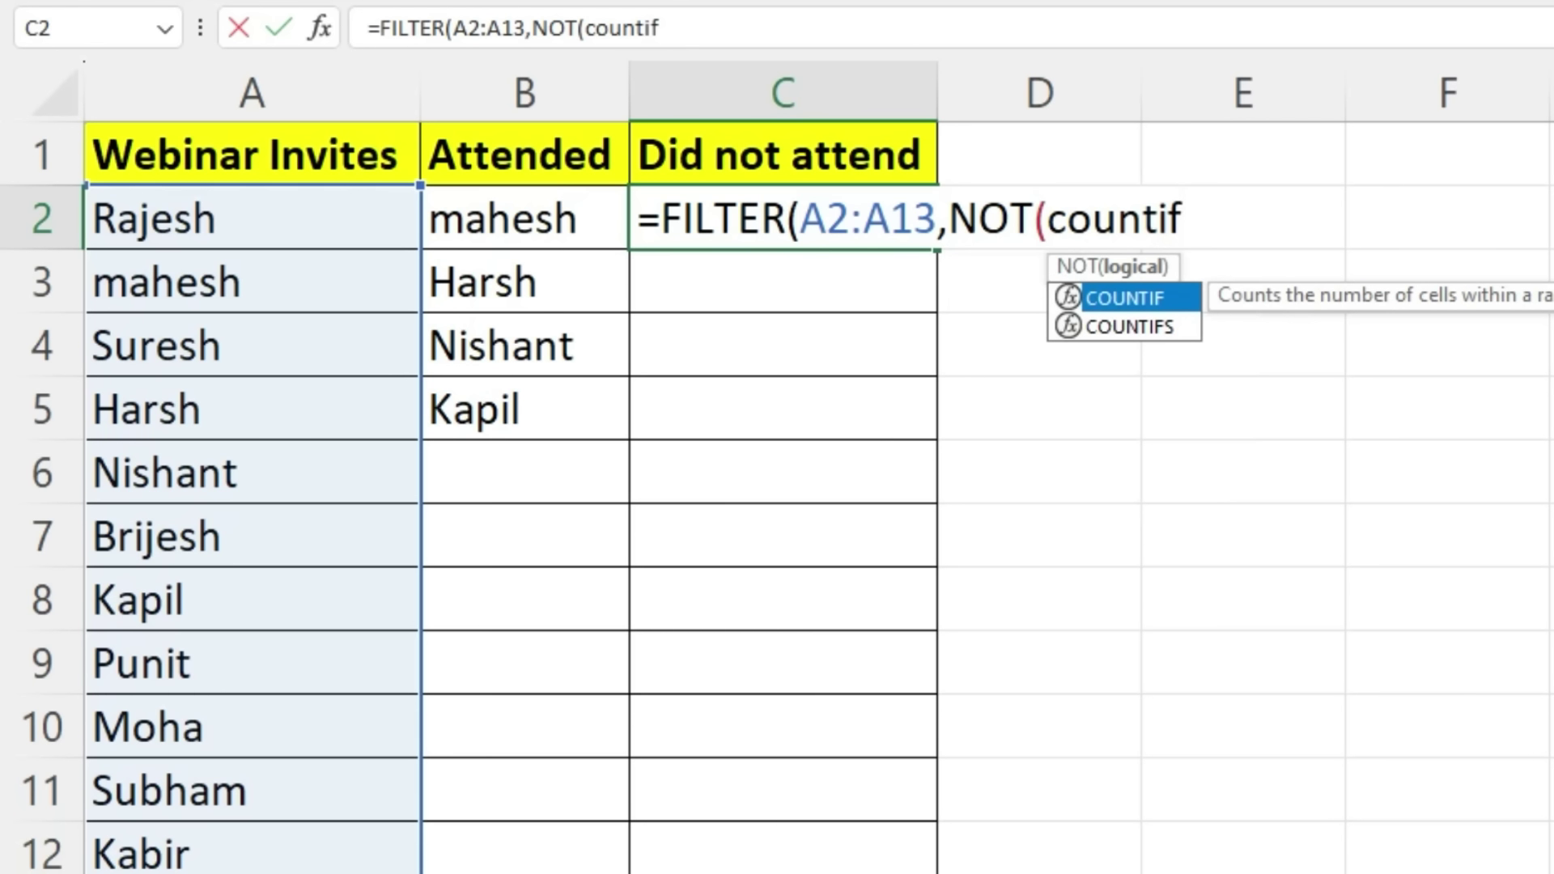
key(Tab)
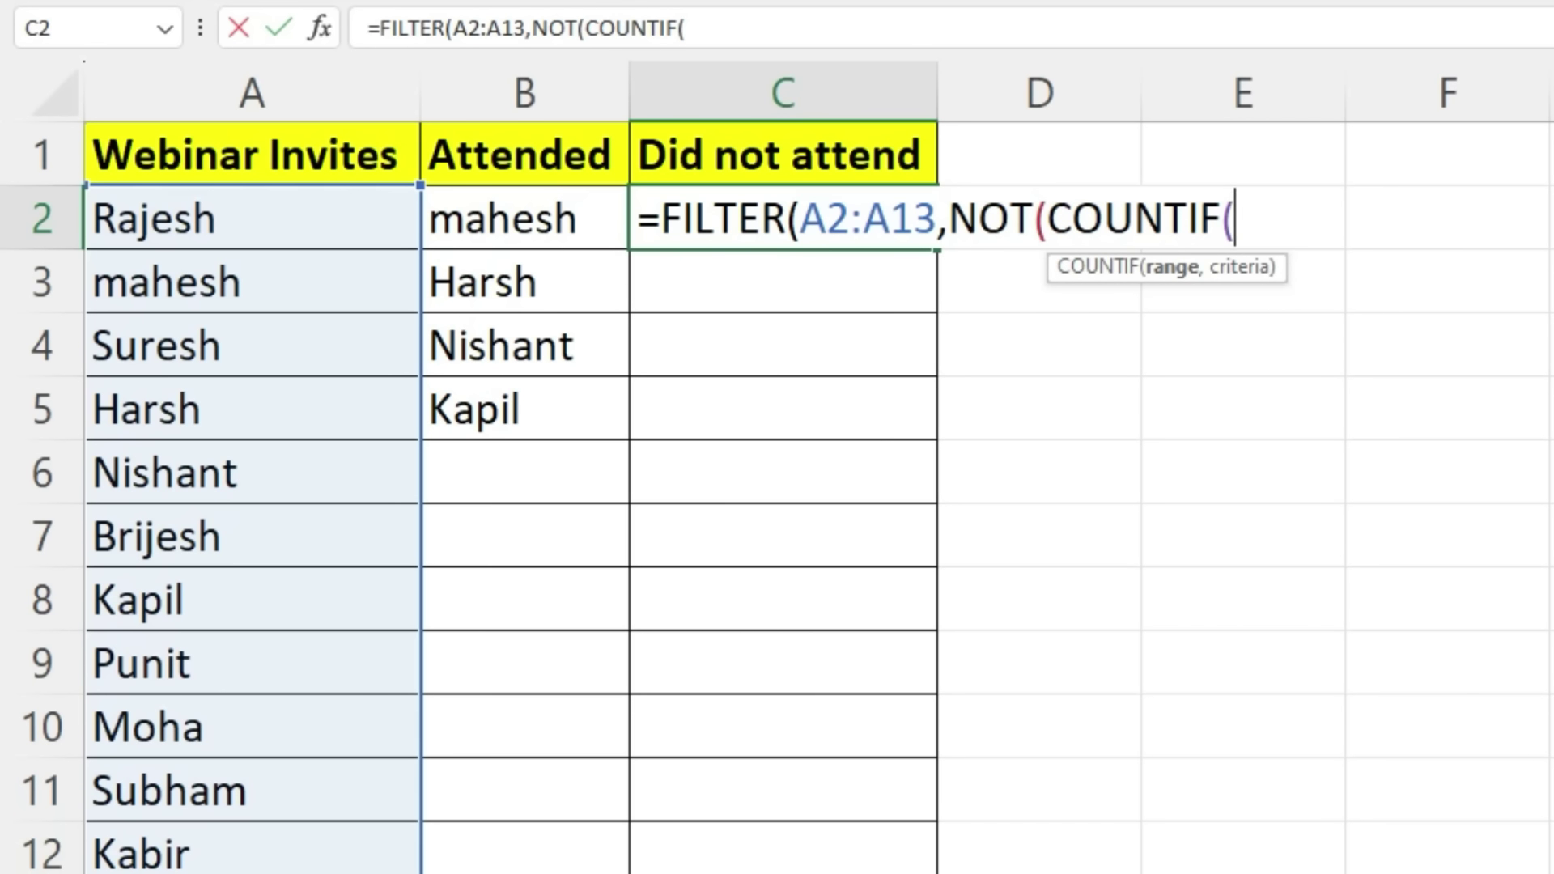
drag(524, 219, 524, 866)
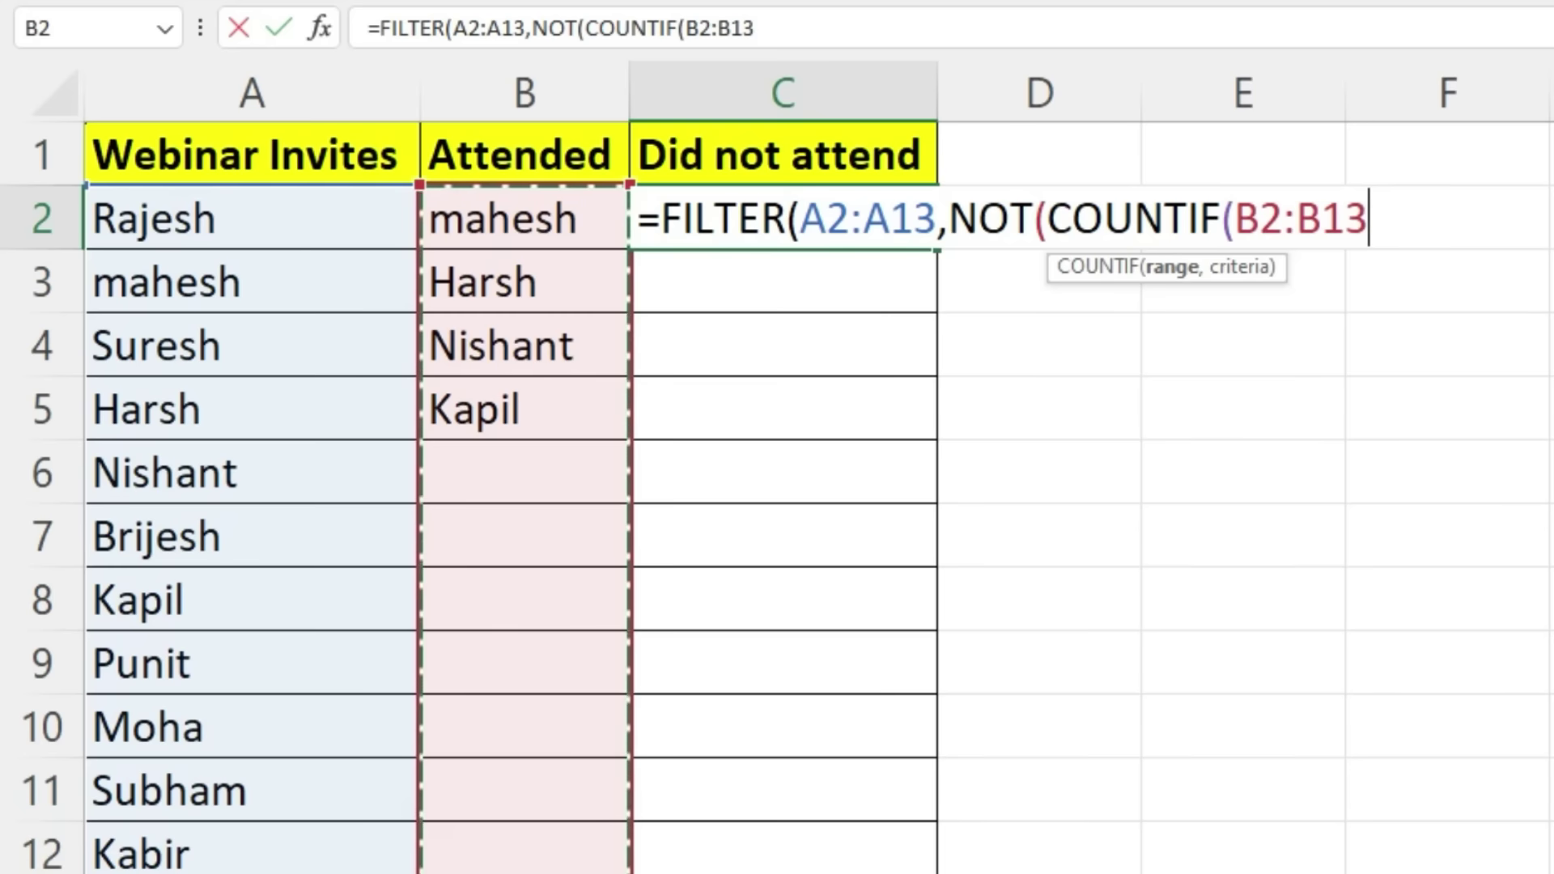
text(,)
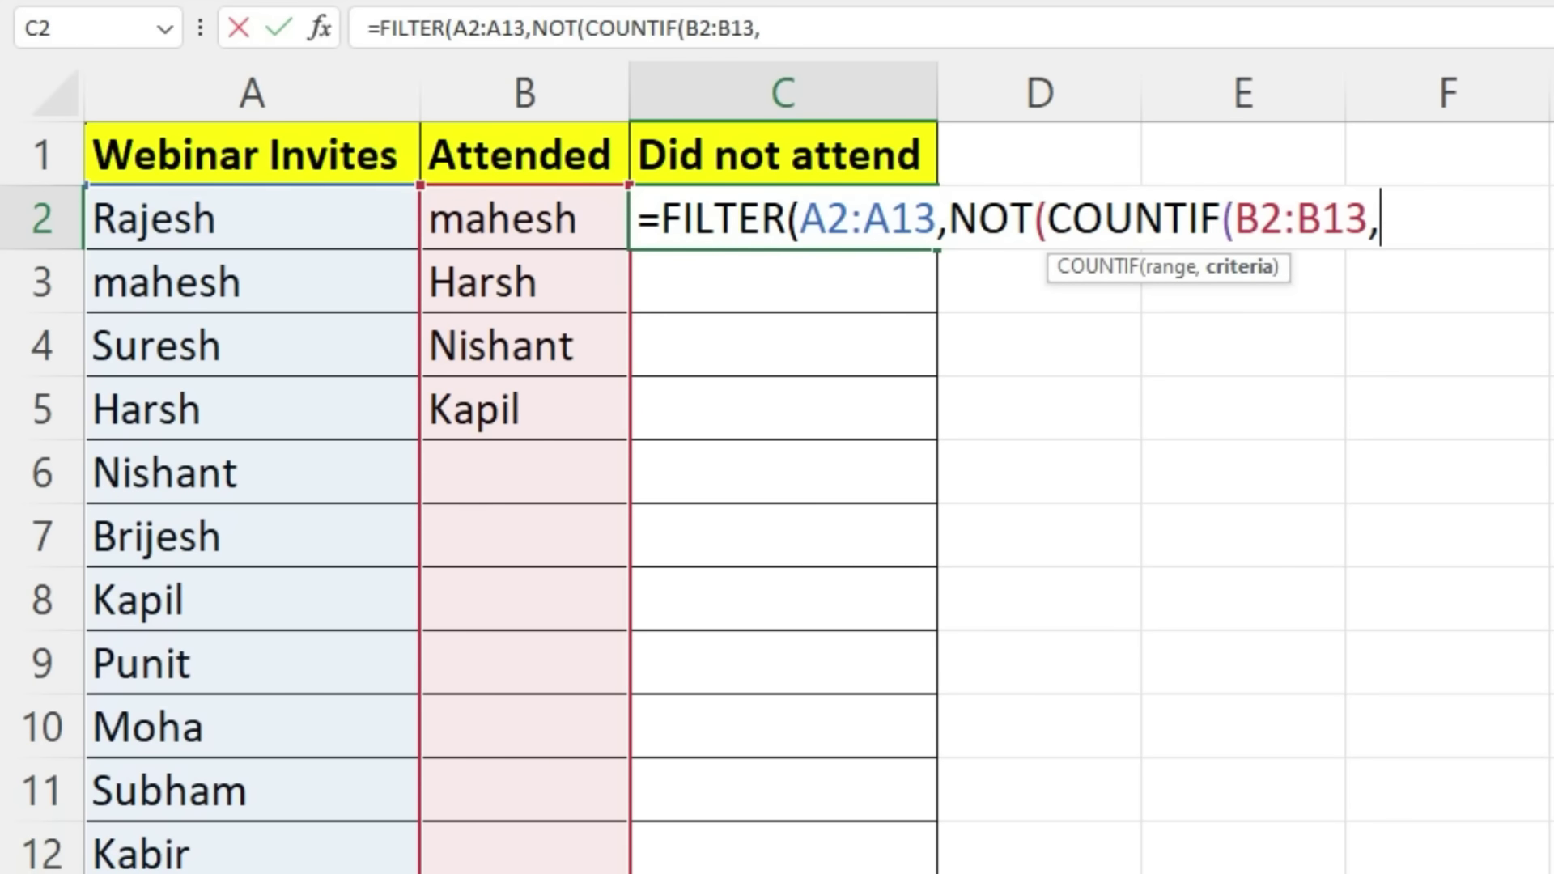
drag(251, 219, 251, 858)
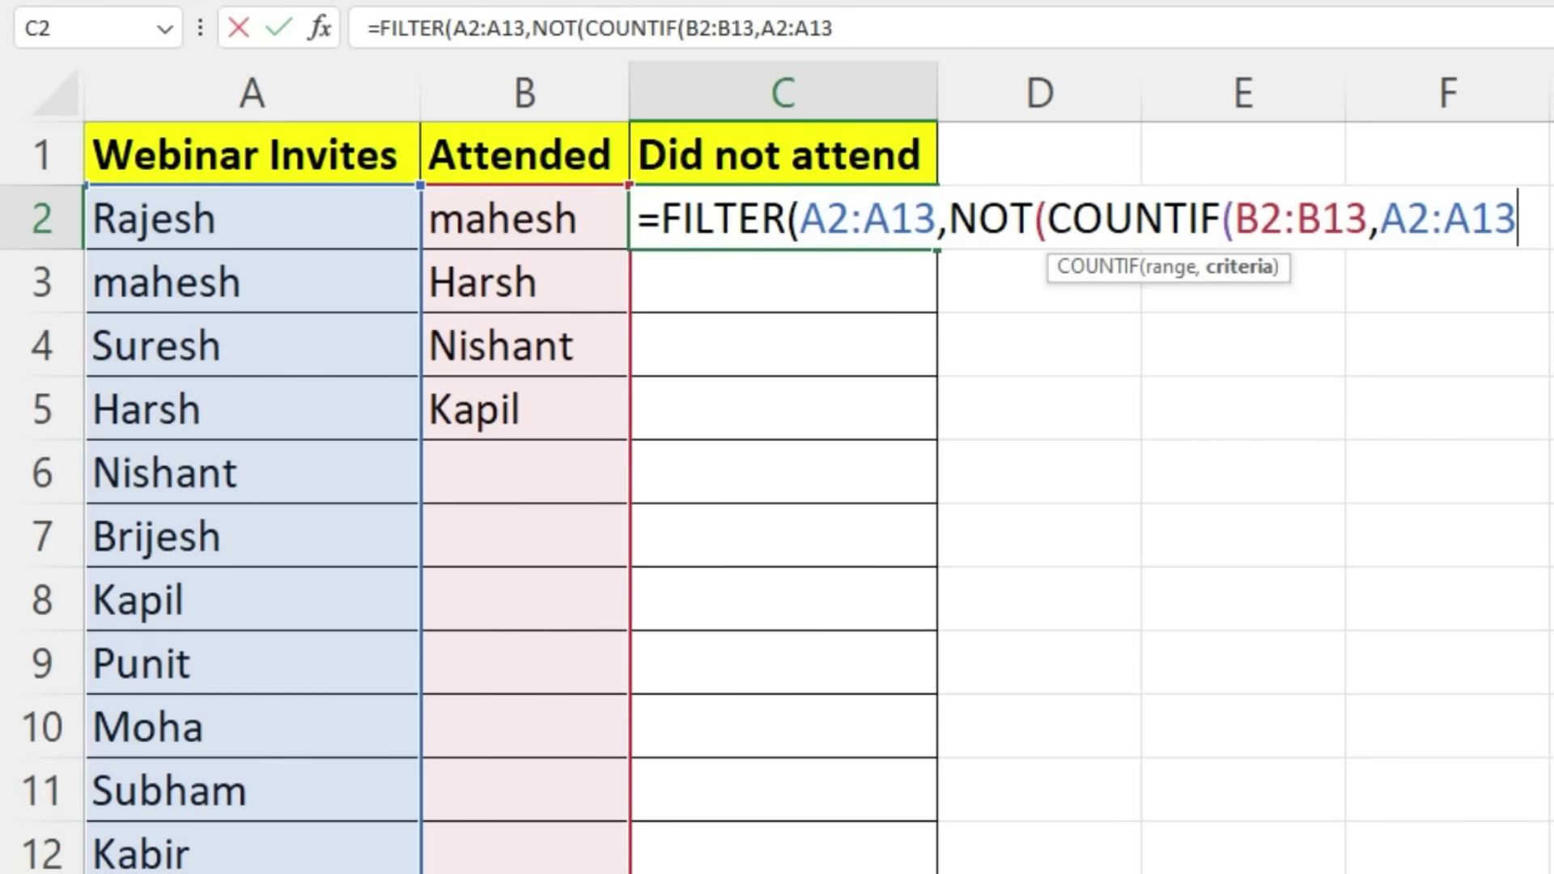
text())
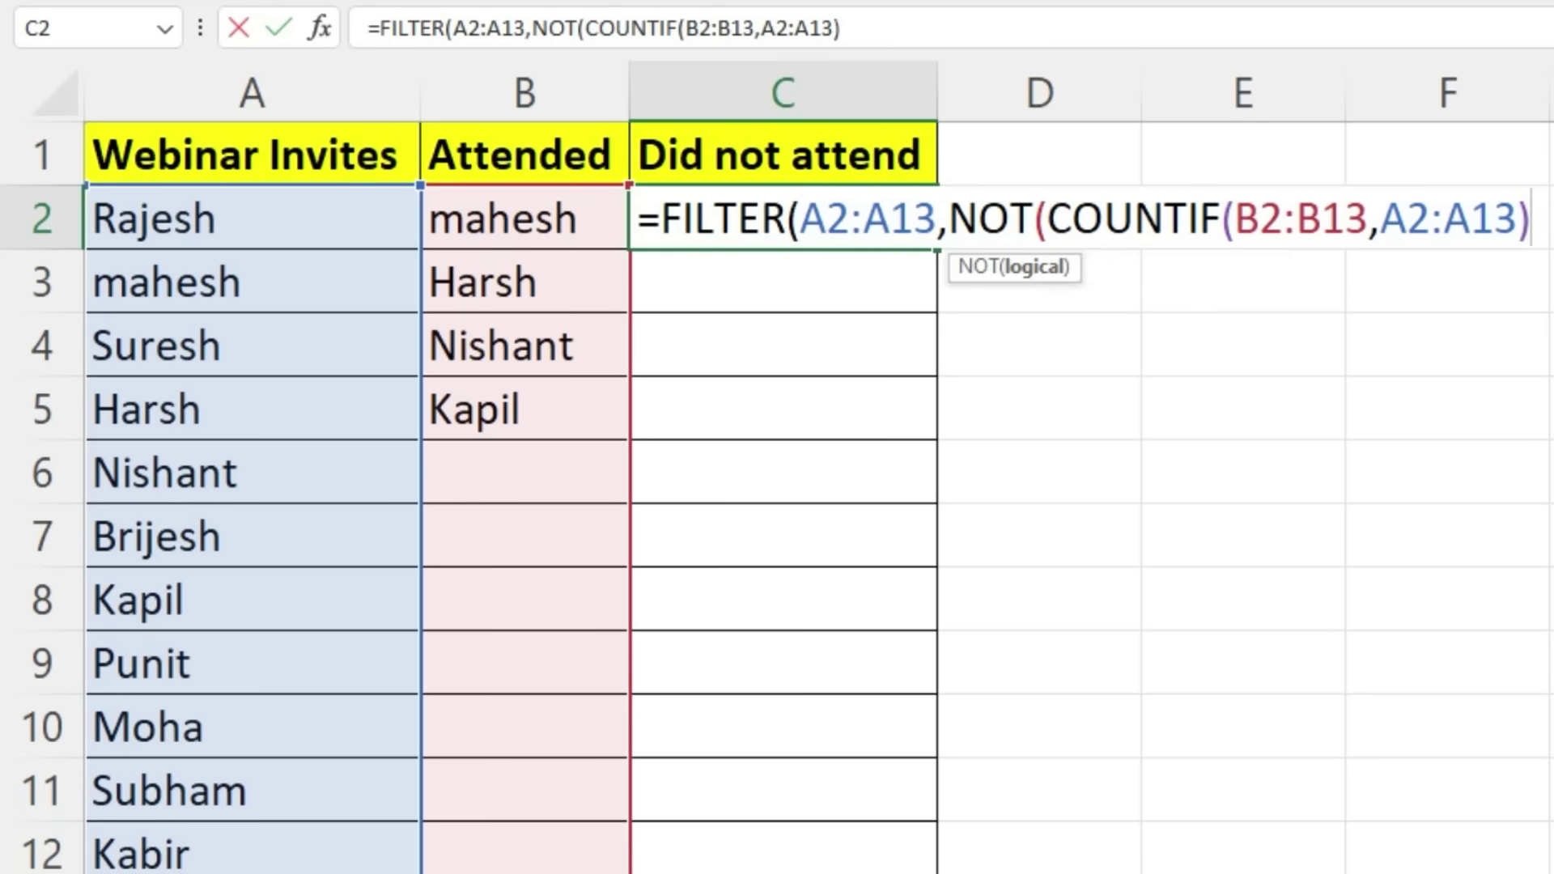
key(Return)
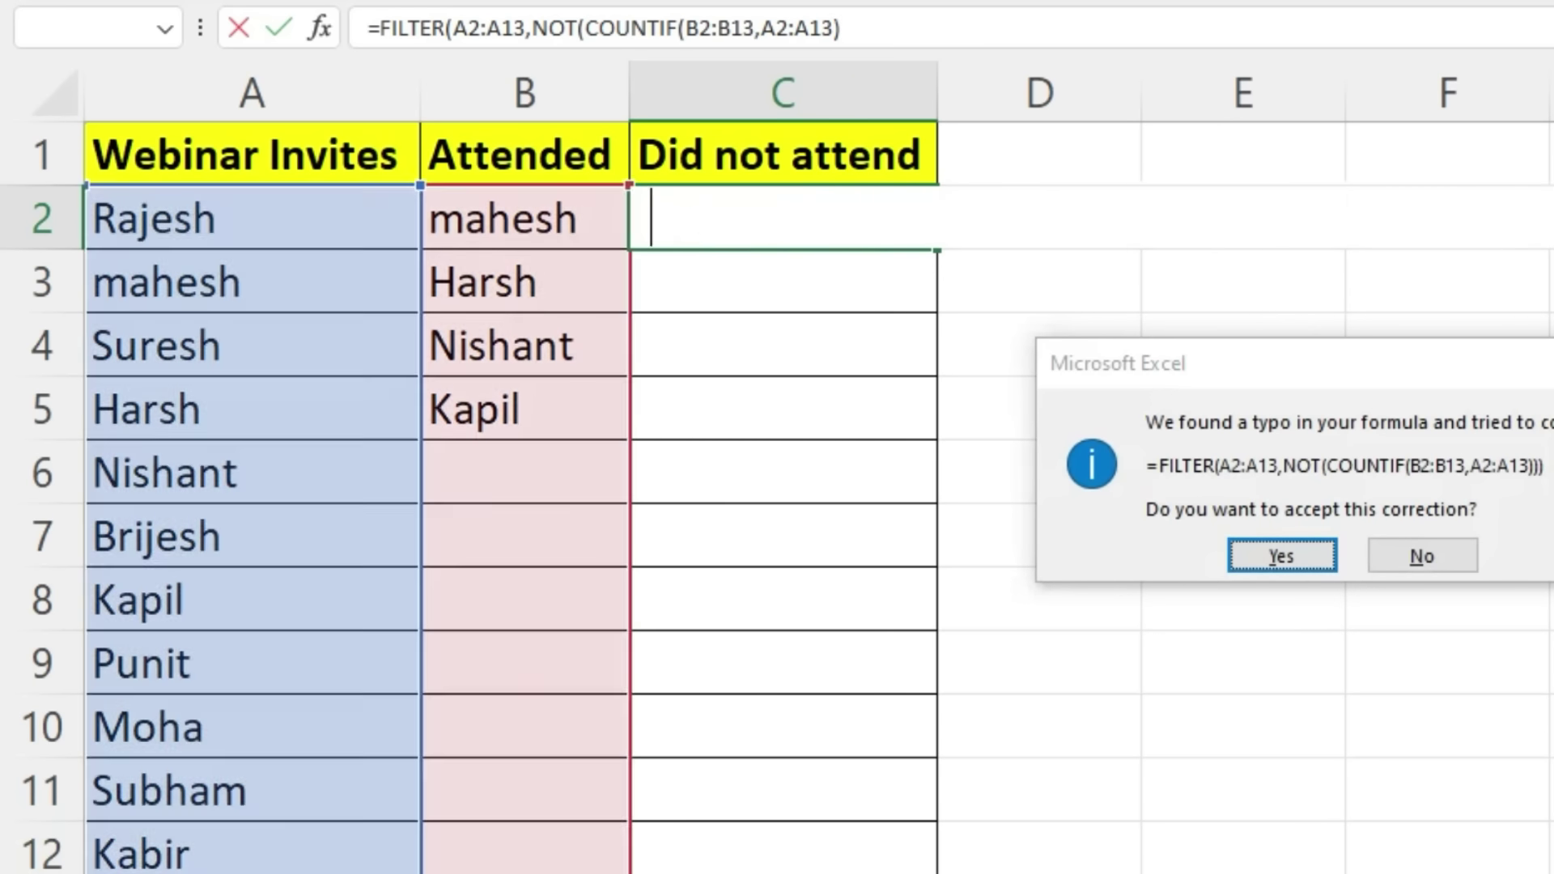
Accept the missing-parenthesis correction so C2 spills the non-attendees, then compare invitees with attendees.
key(Return)
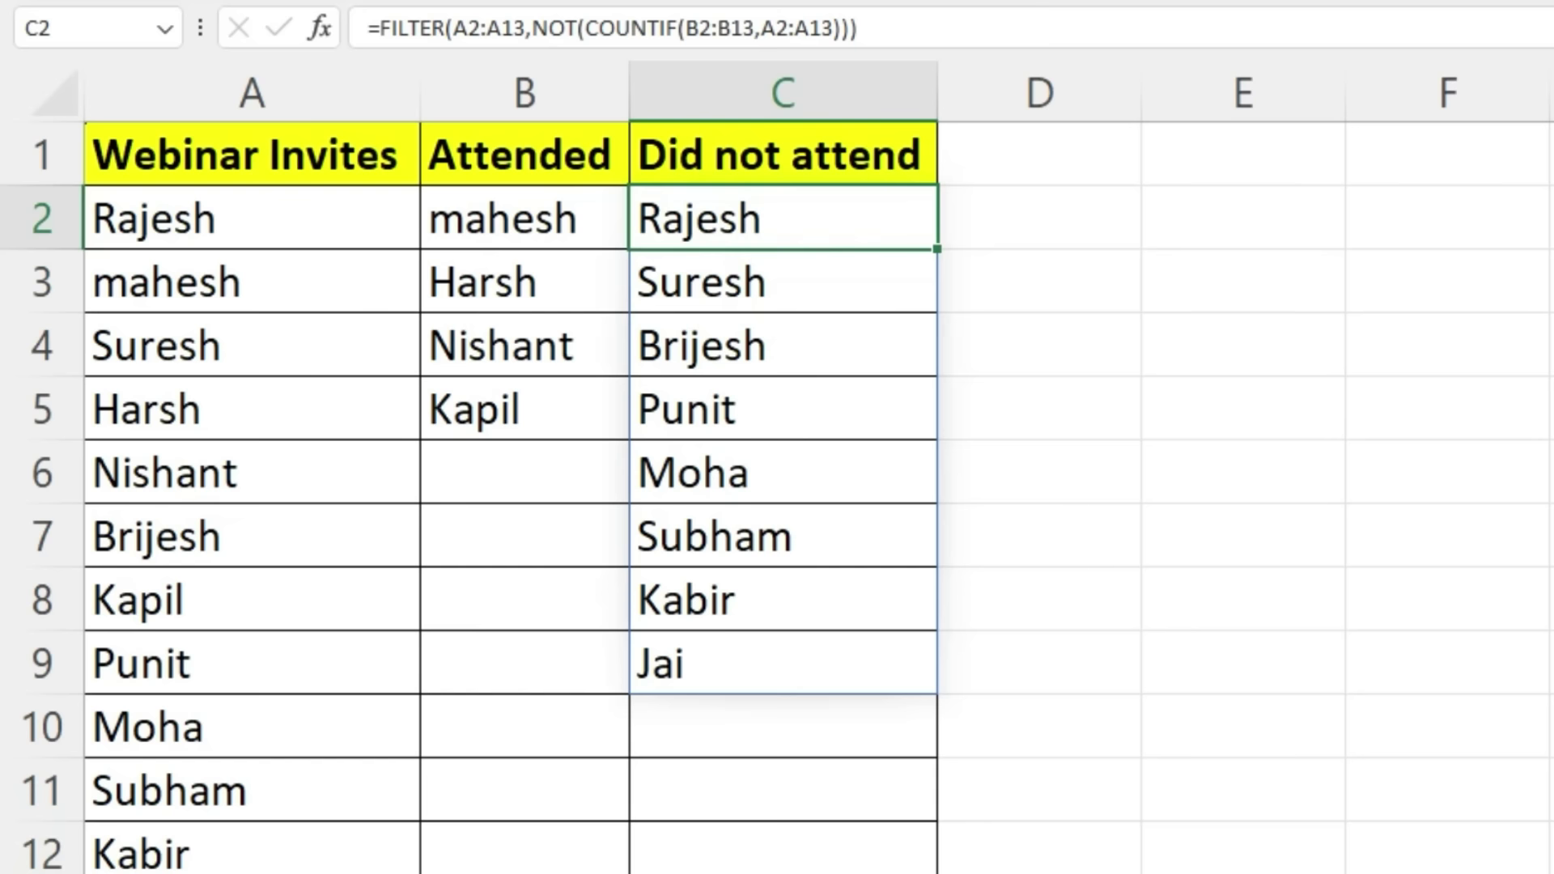
drag(524, 472, 524, 866)
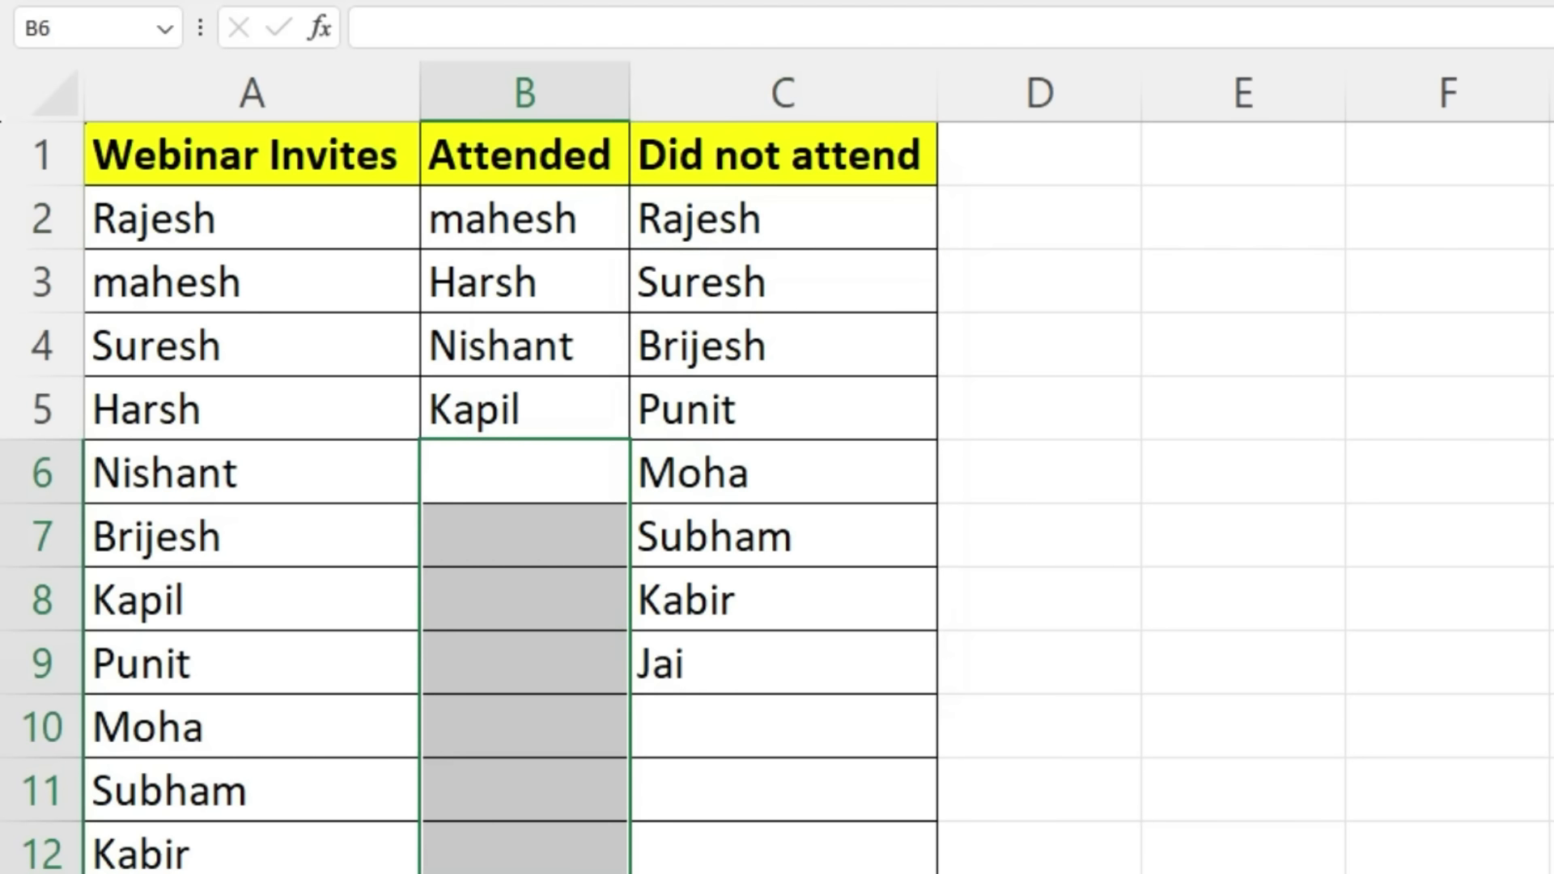
click(251, 217)
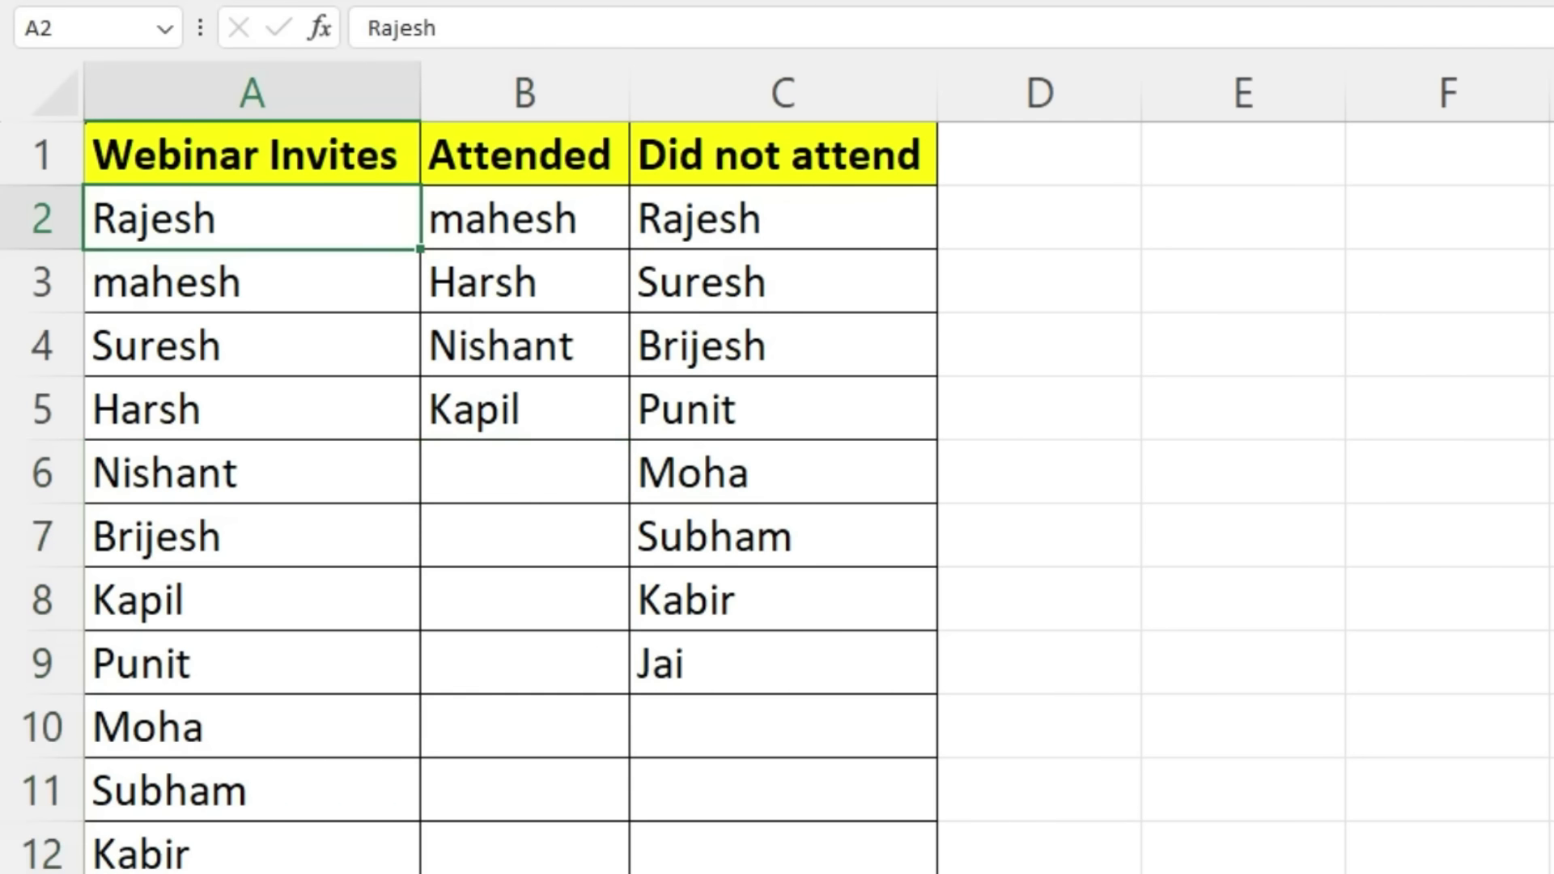
click(251, 281)
click(525, 217)
click(783, 281)
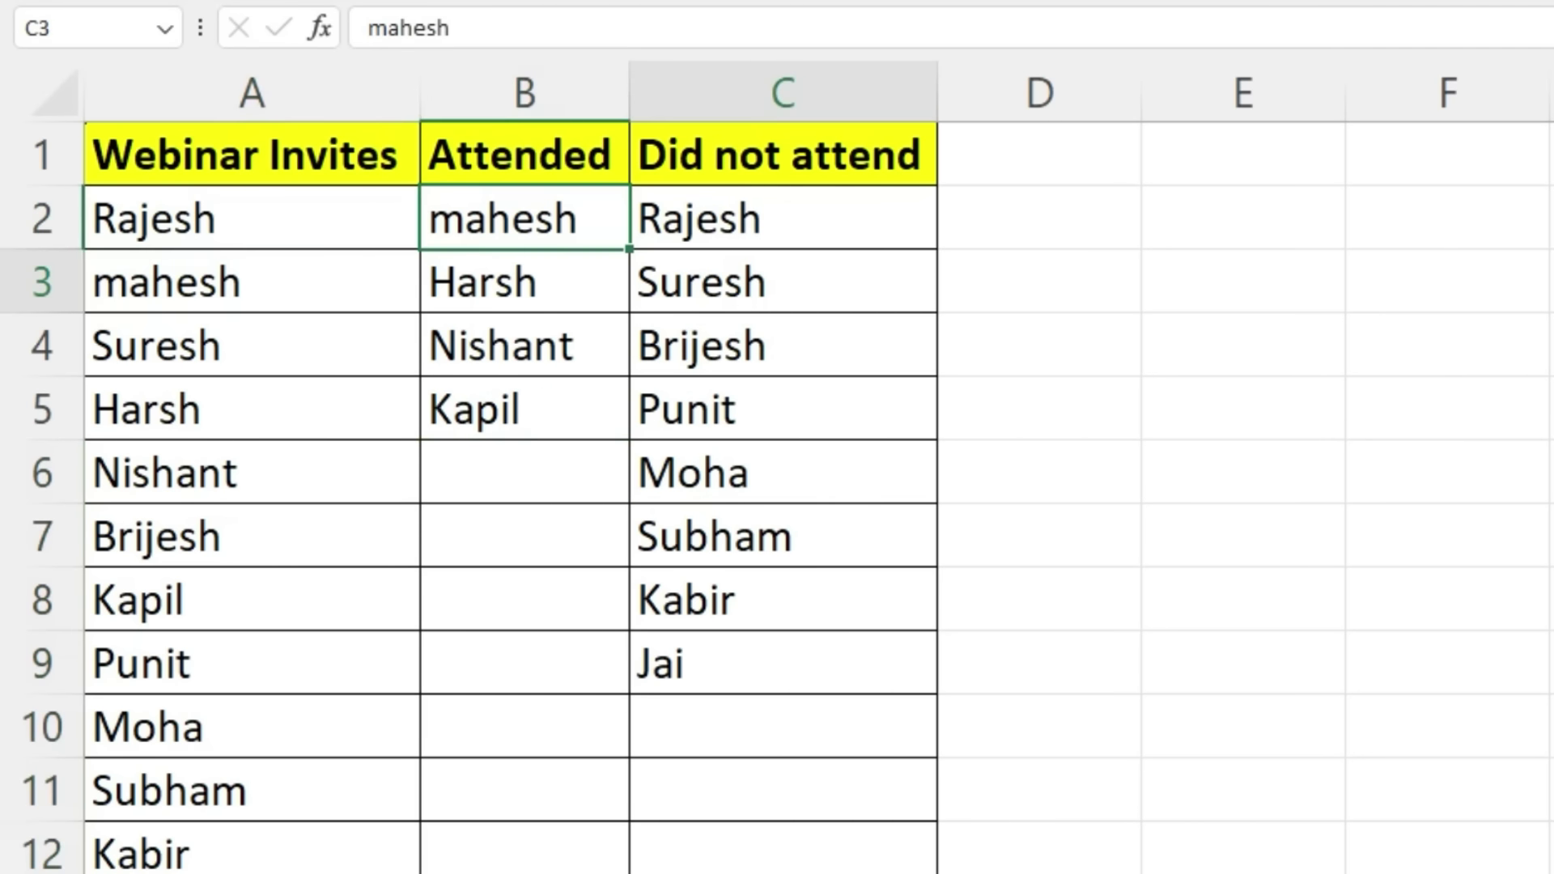
Cross-check Suresh and Harsh against the results, then reopen the C2 formula for review.
click(251, 345)
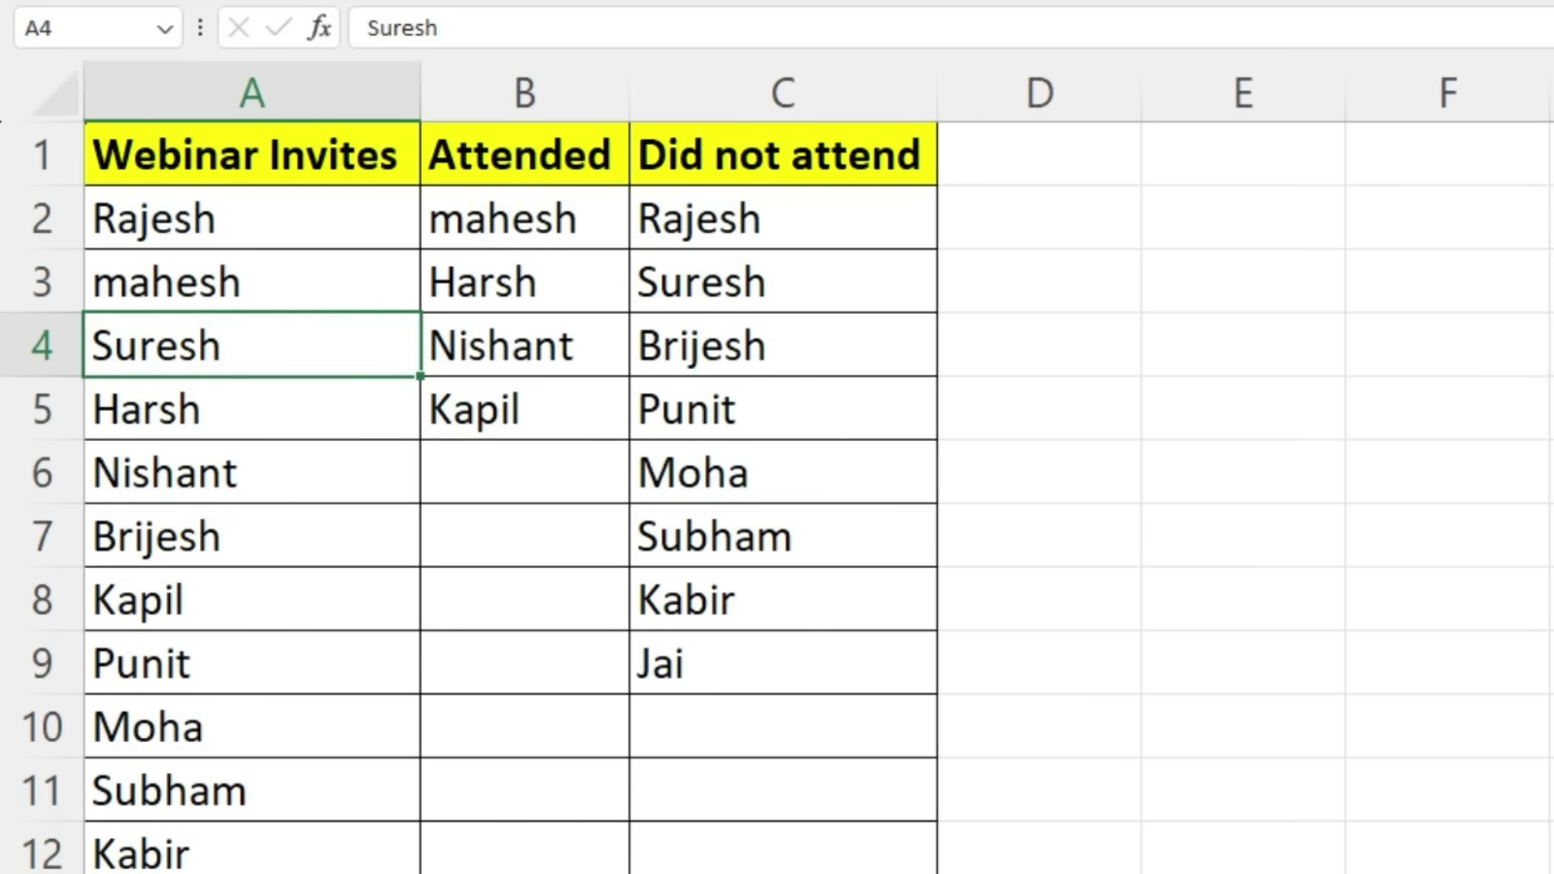
click(782, 281)
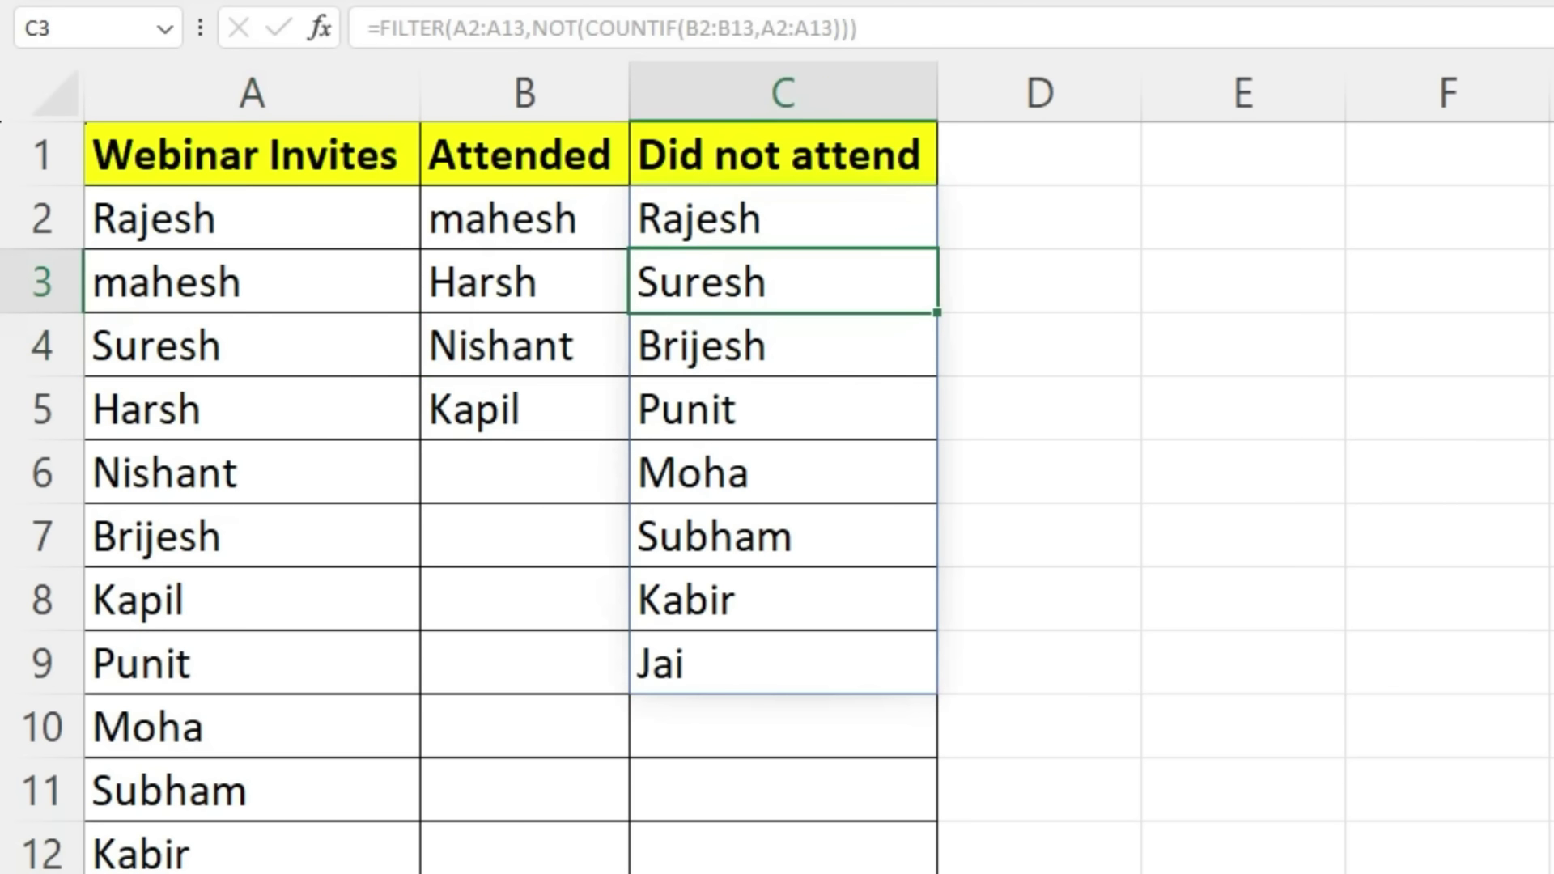
click(251, 409)
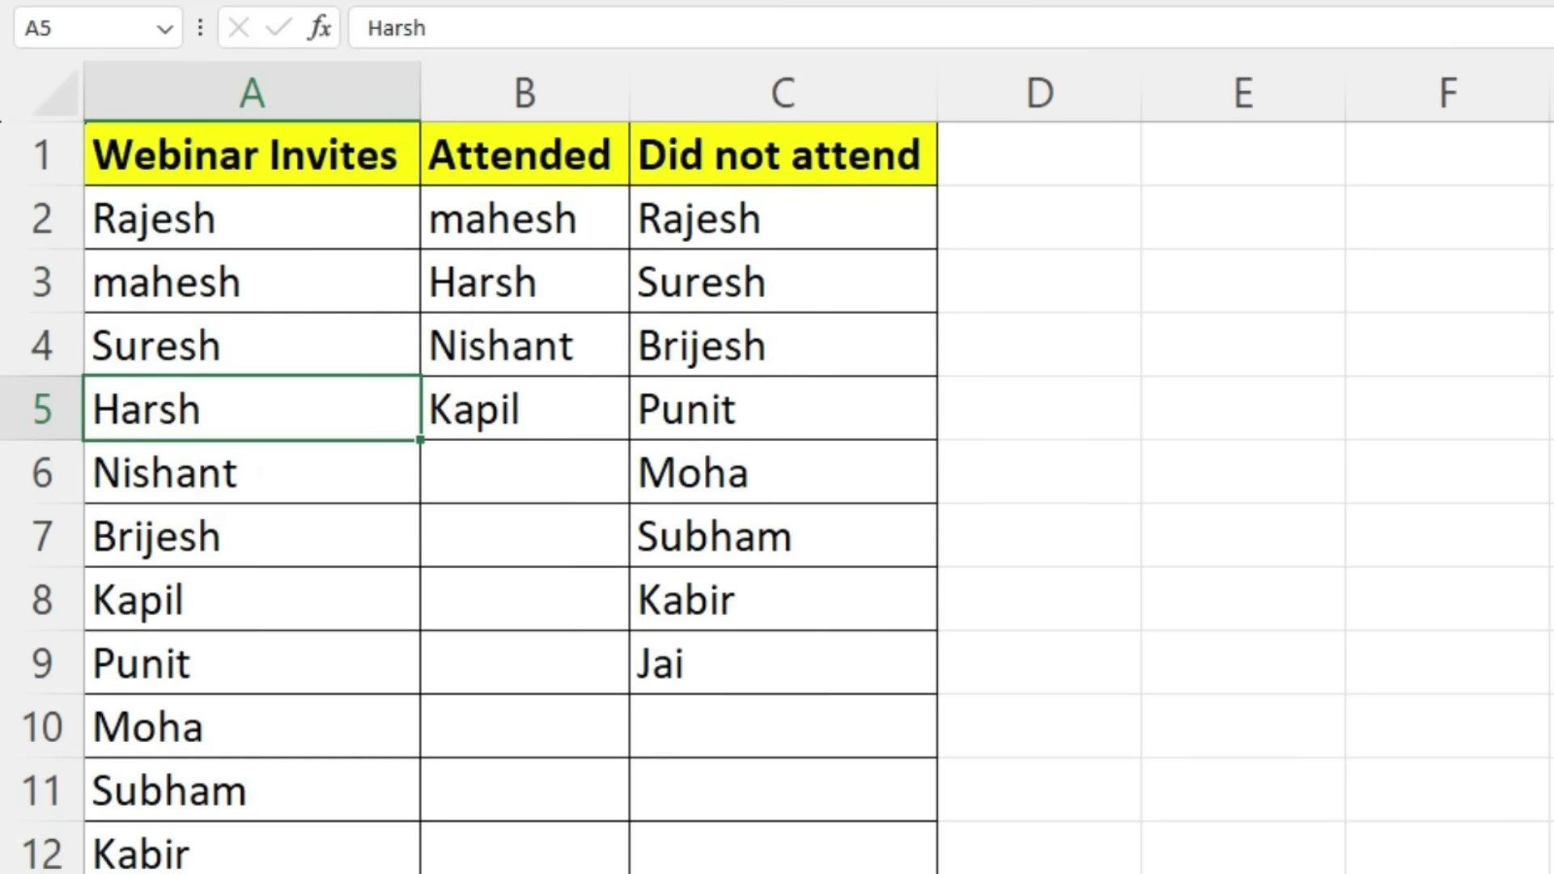
click(524, 281)
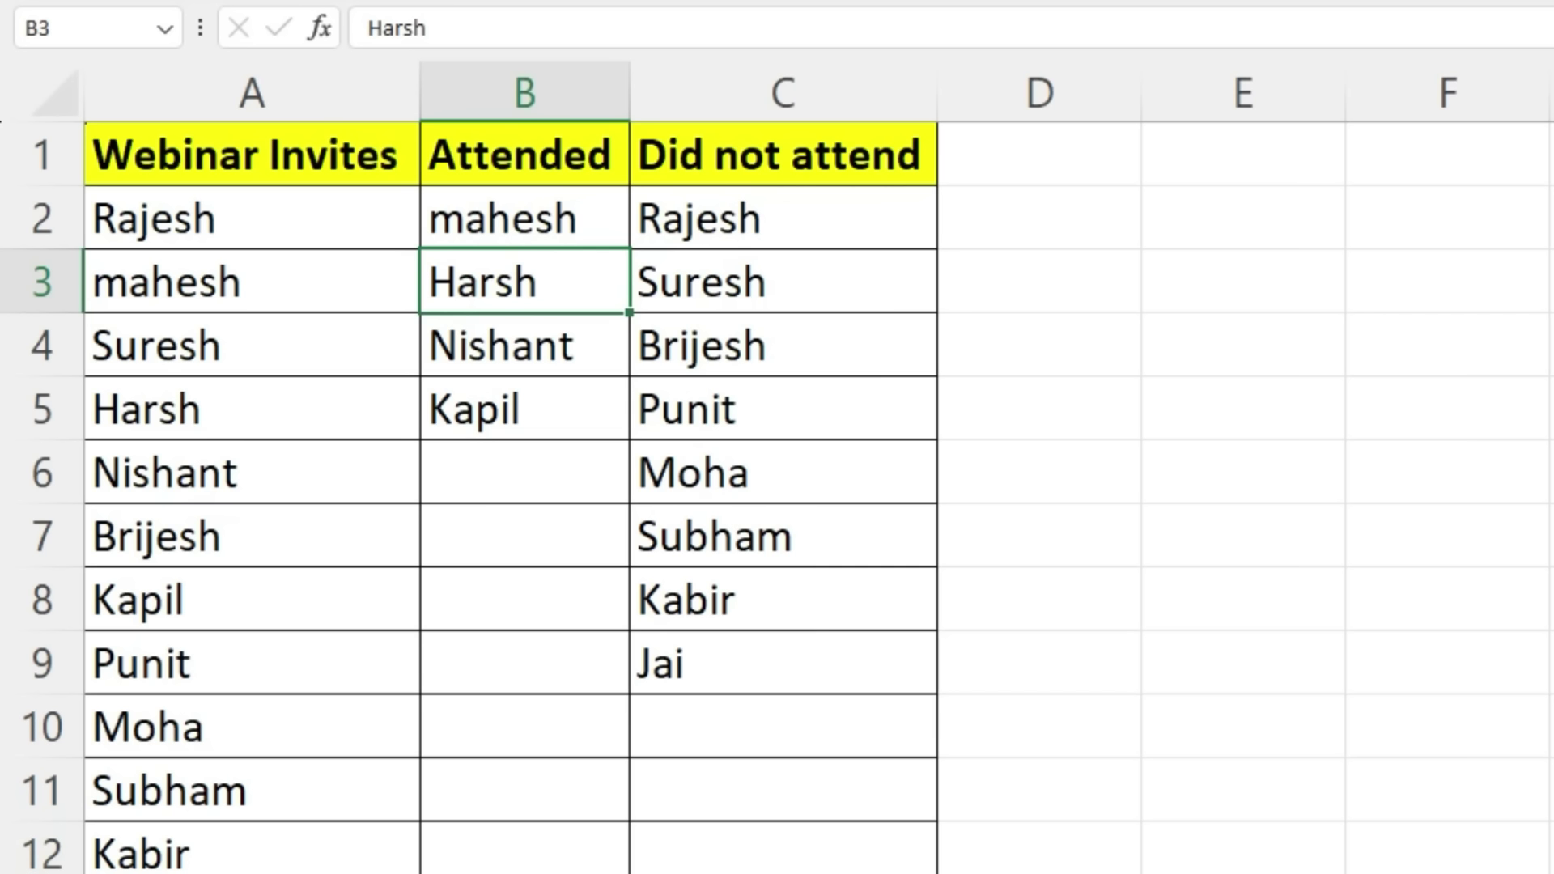
click(783, 219)
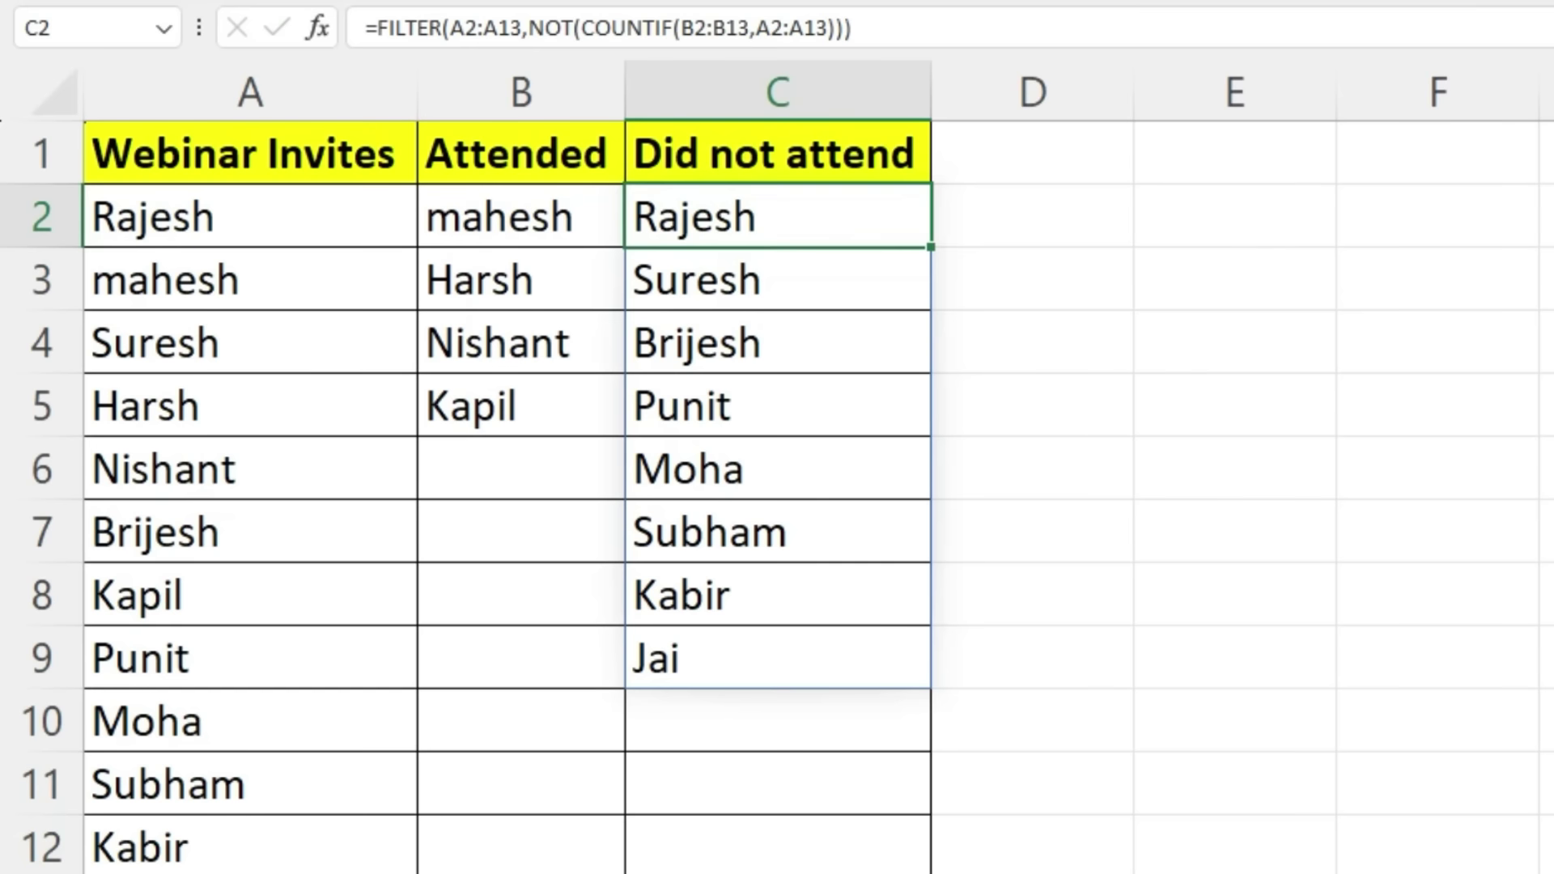
key(F2)
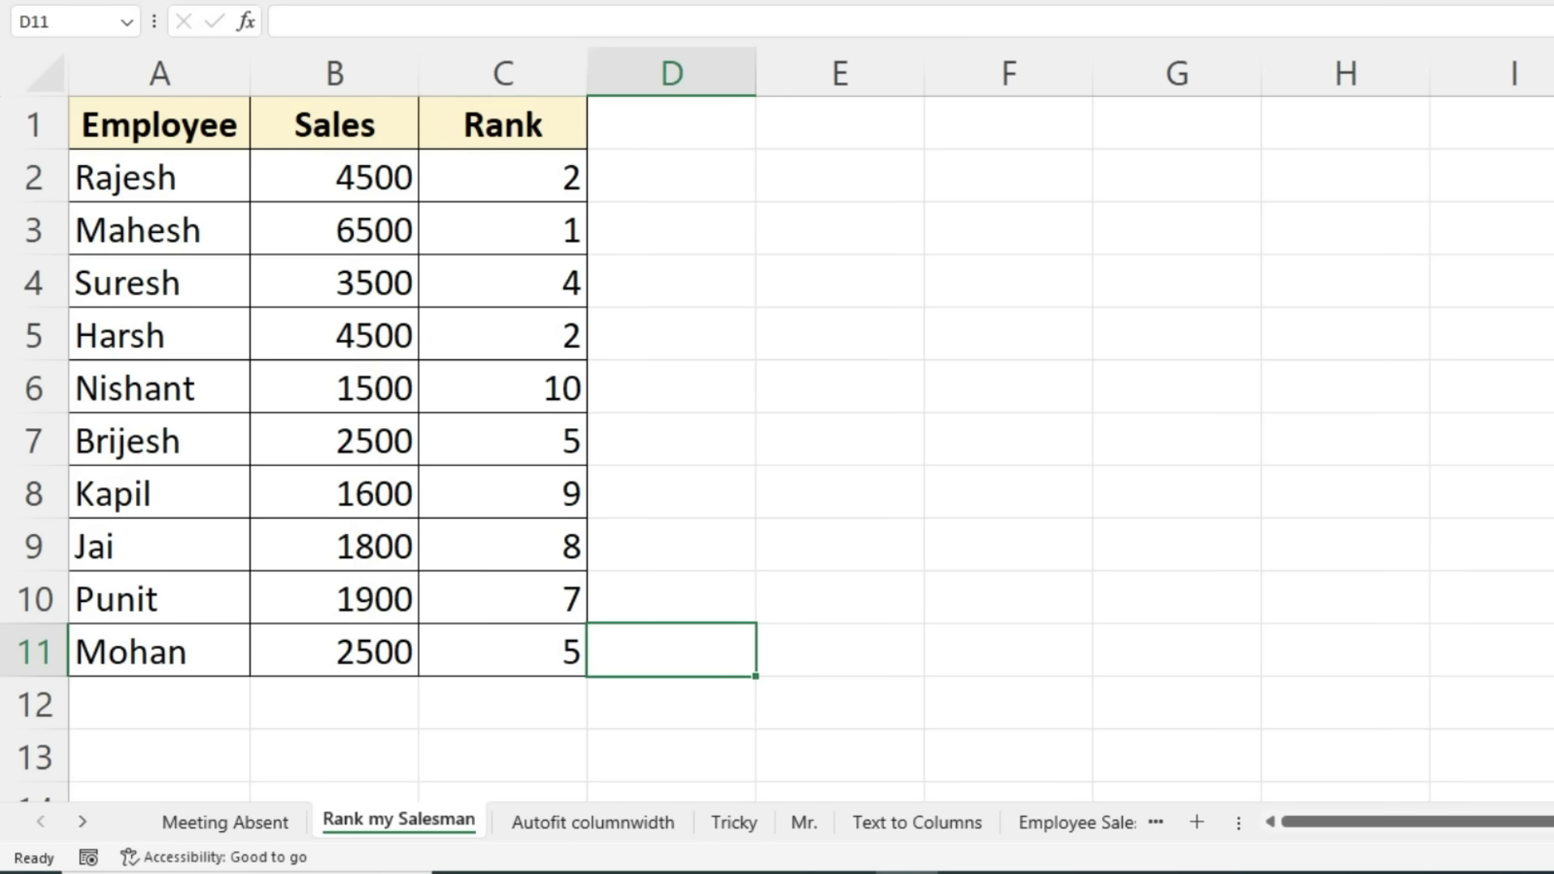
drag(159, 176, 159, 652)
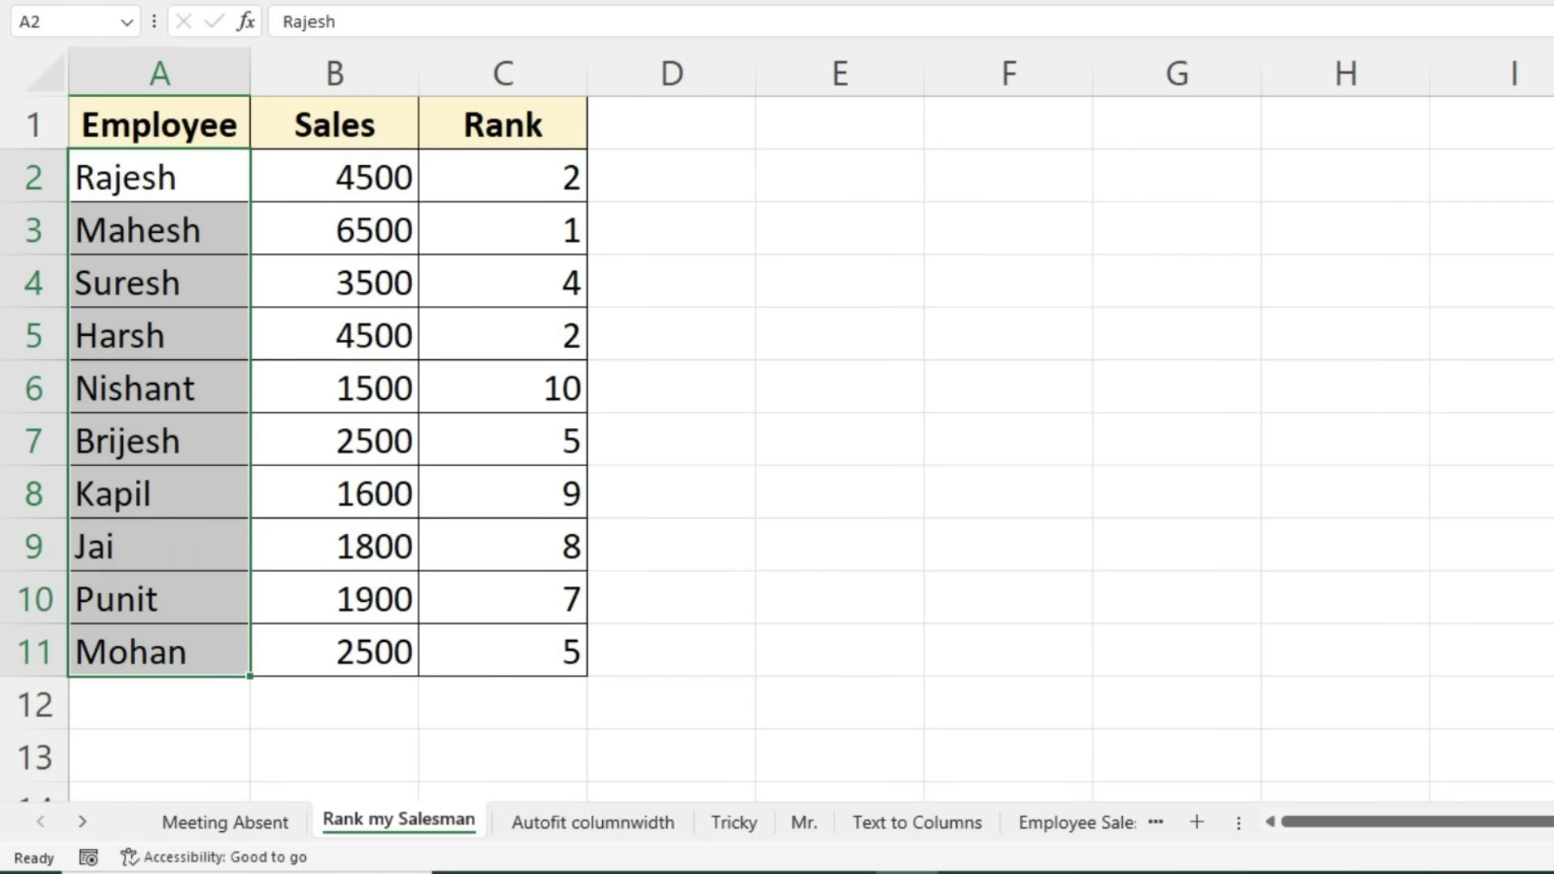
drag(334, 177, 335, 651)
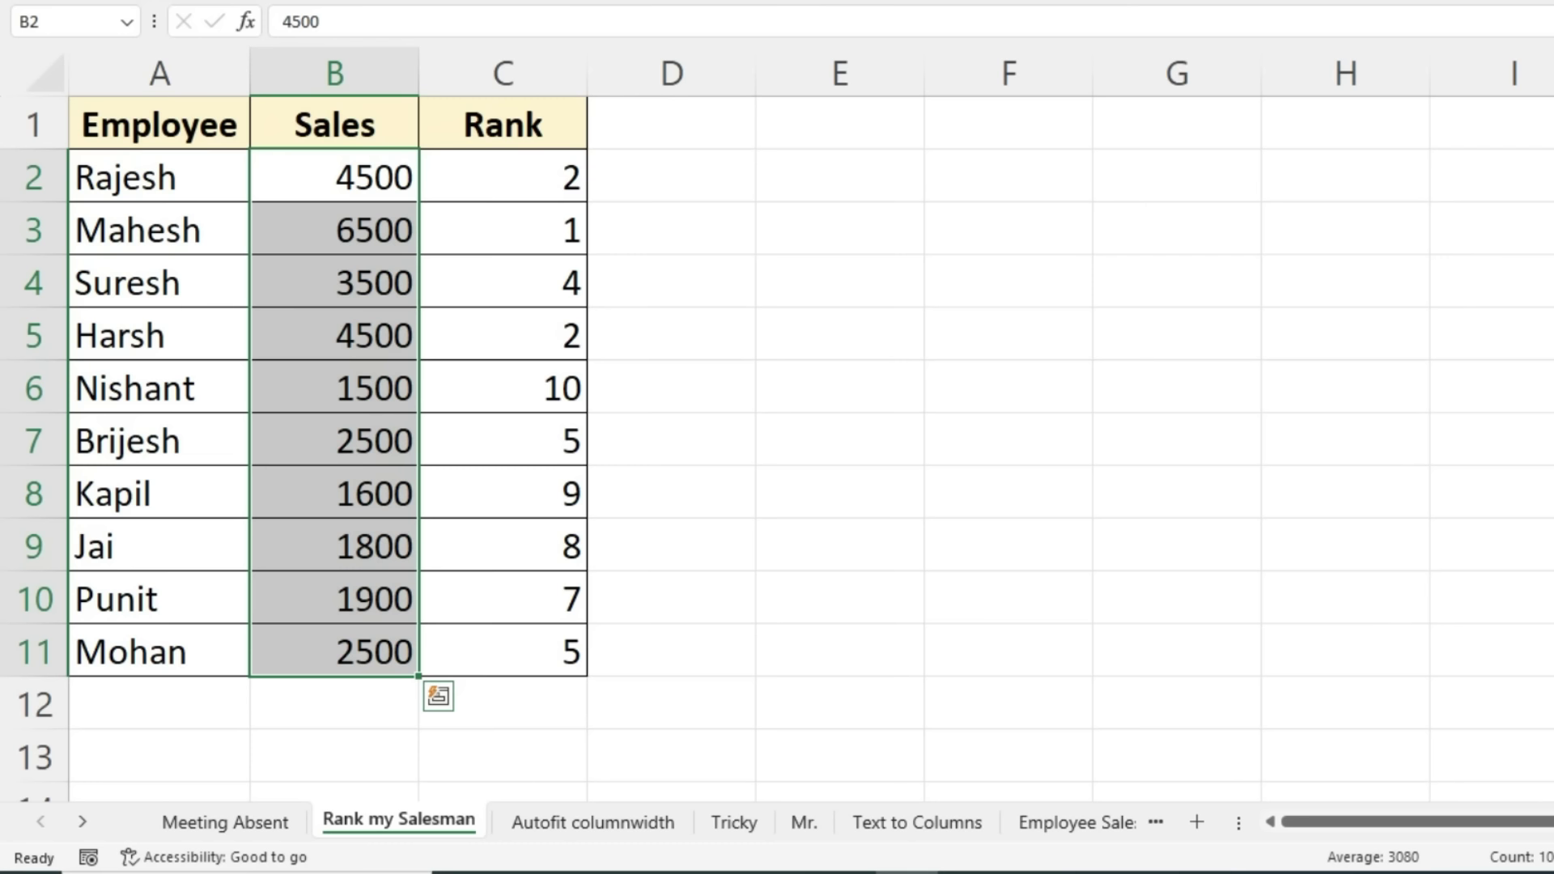
Enter =RANK(B2,$B$2:B11) into all of C2:C11 at once with Ctrl+Enter.
drag(643, 225, 644, 834)
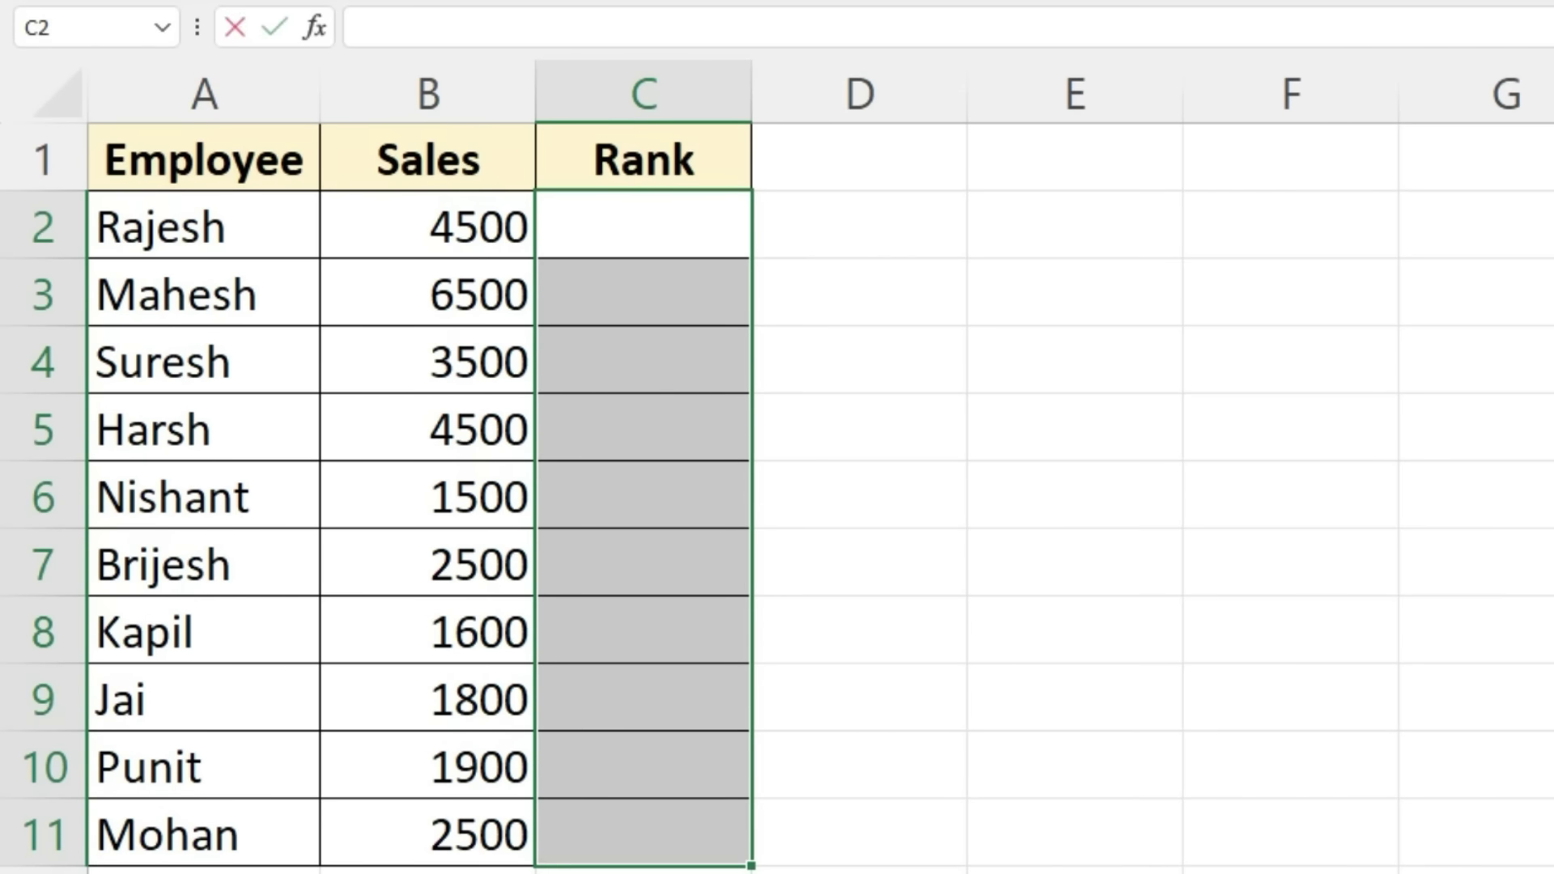
text(=ra)
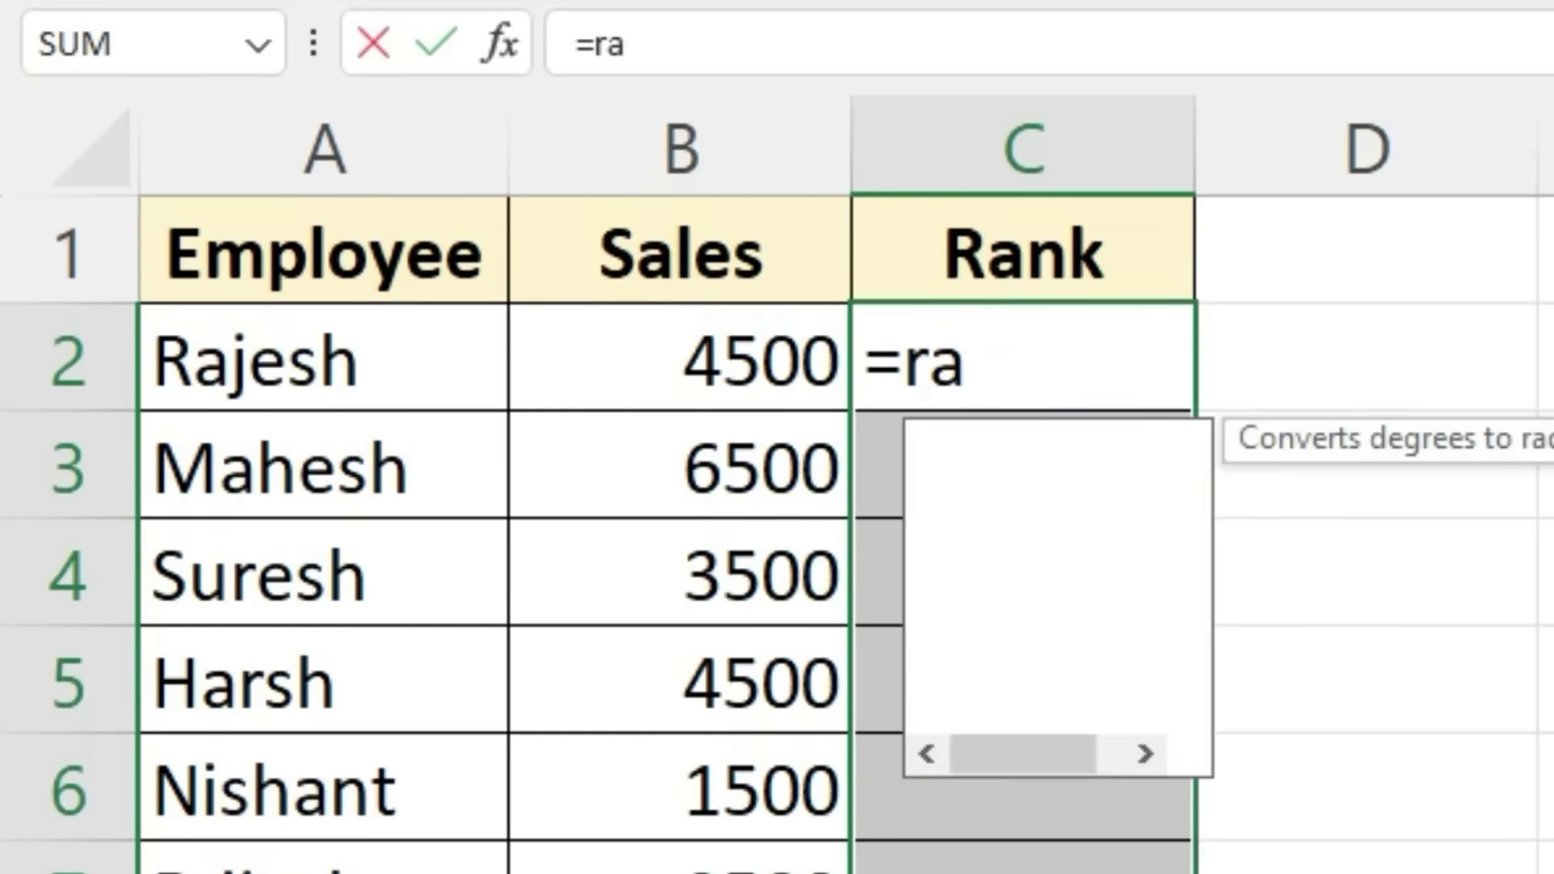
text(nk)
key(Down)
key(Down)
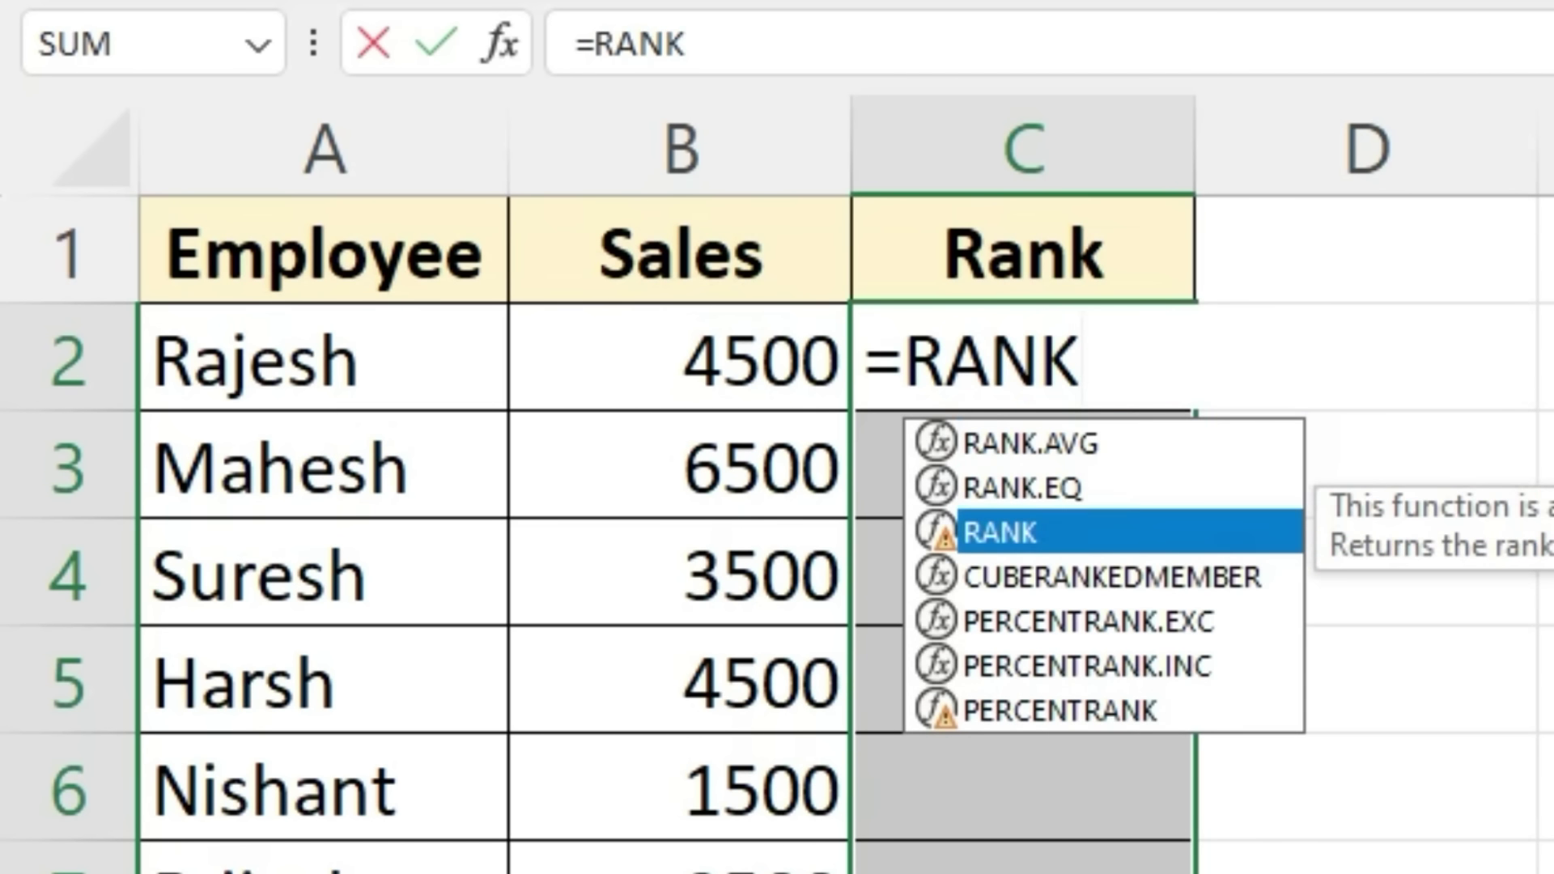
key(Tab)
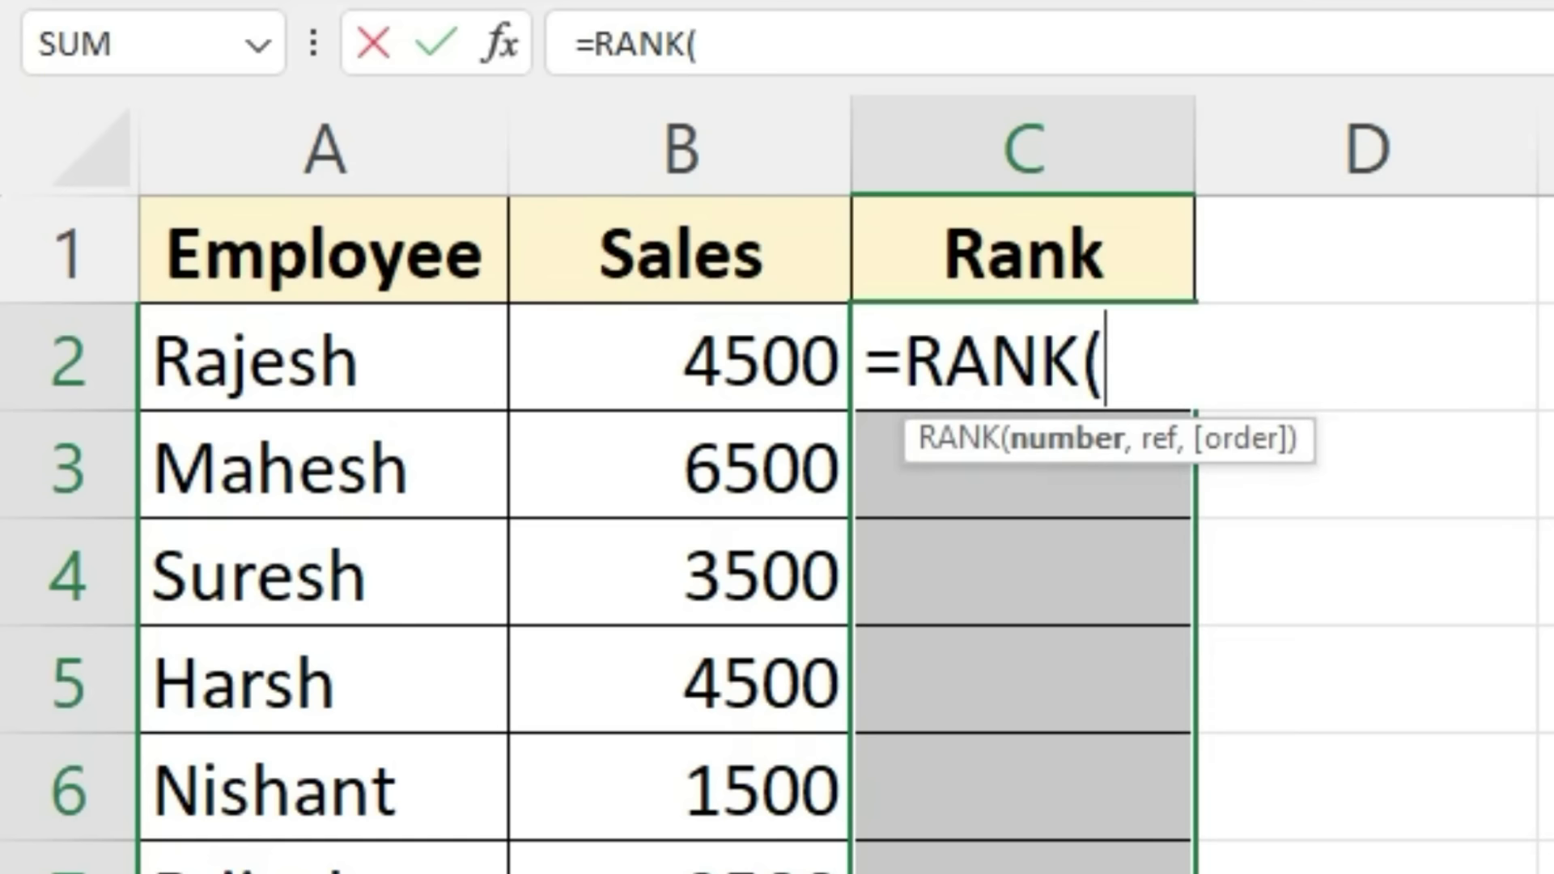
key(Left)
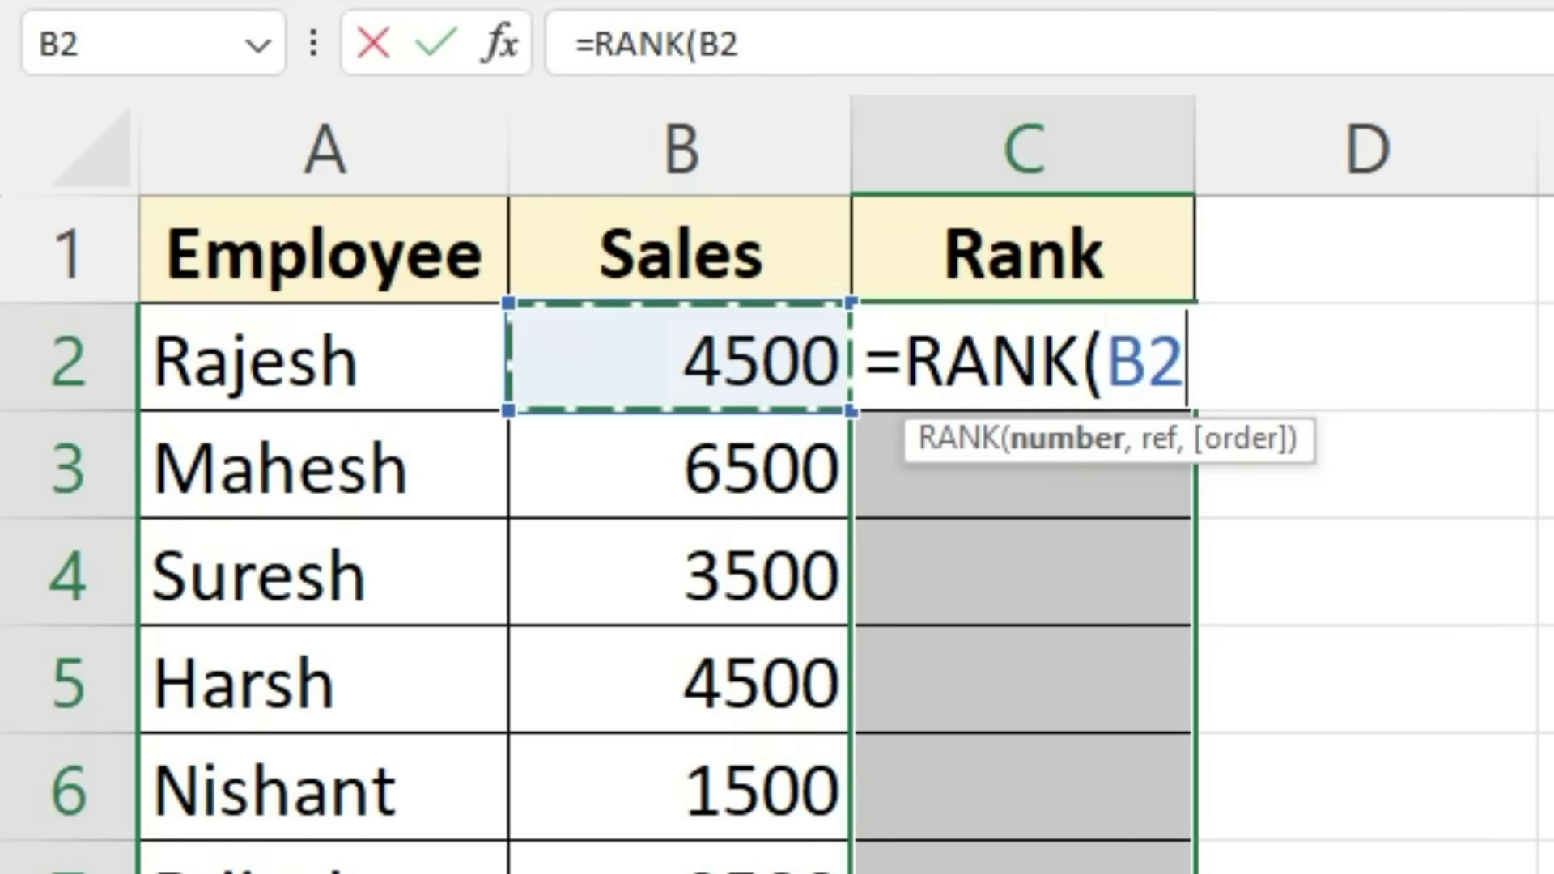
text(,)
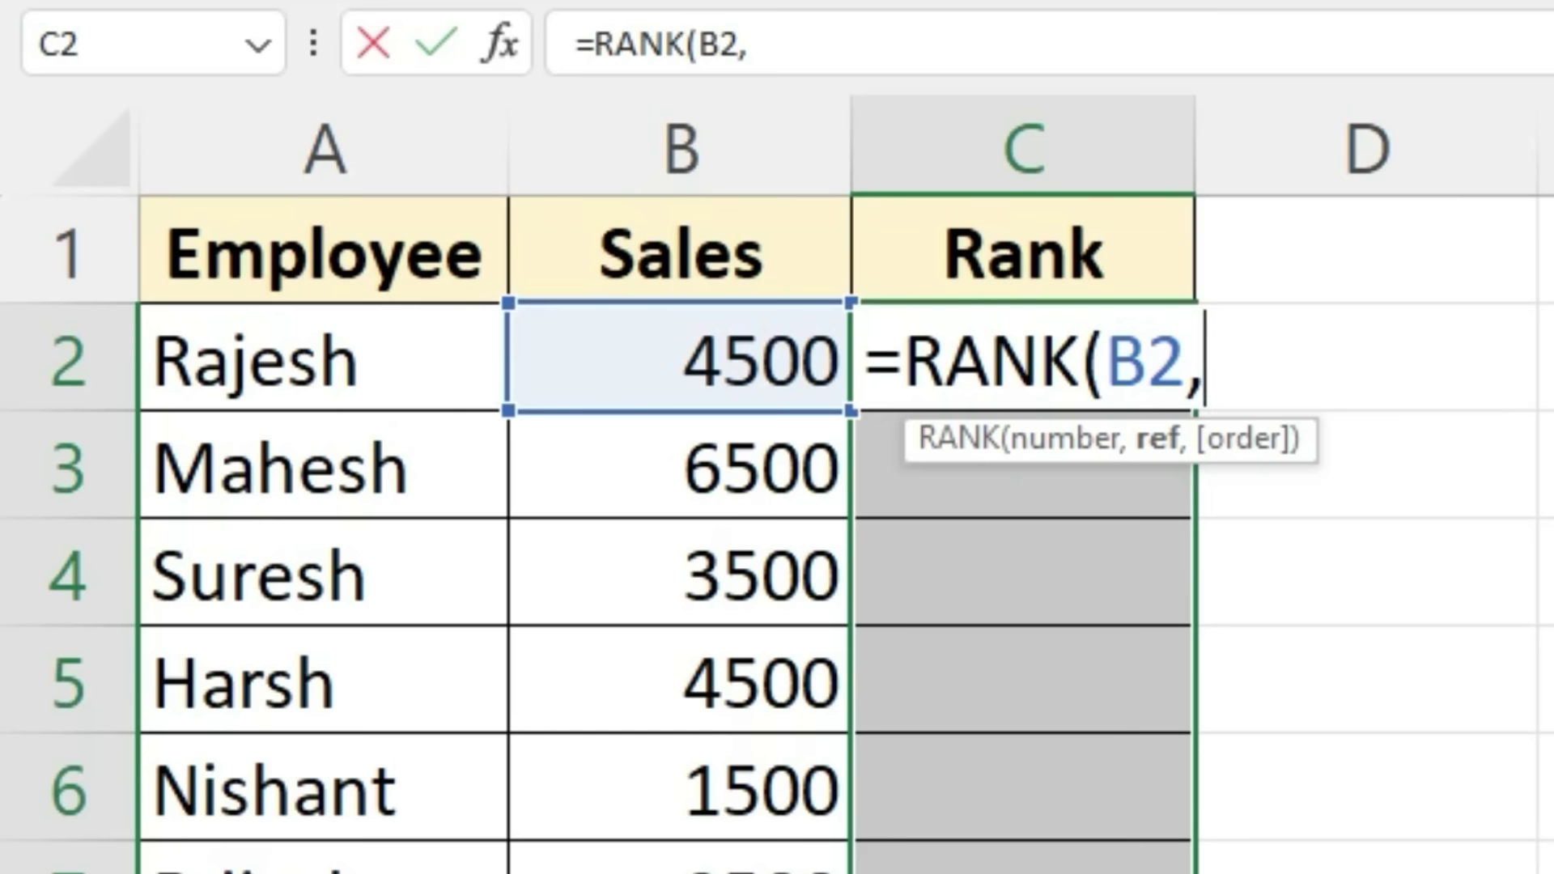
mouse_move(680, 357)
mouse_down()
mouse_move(810, 720)
mouse_move(810, 870)
mouse_up()
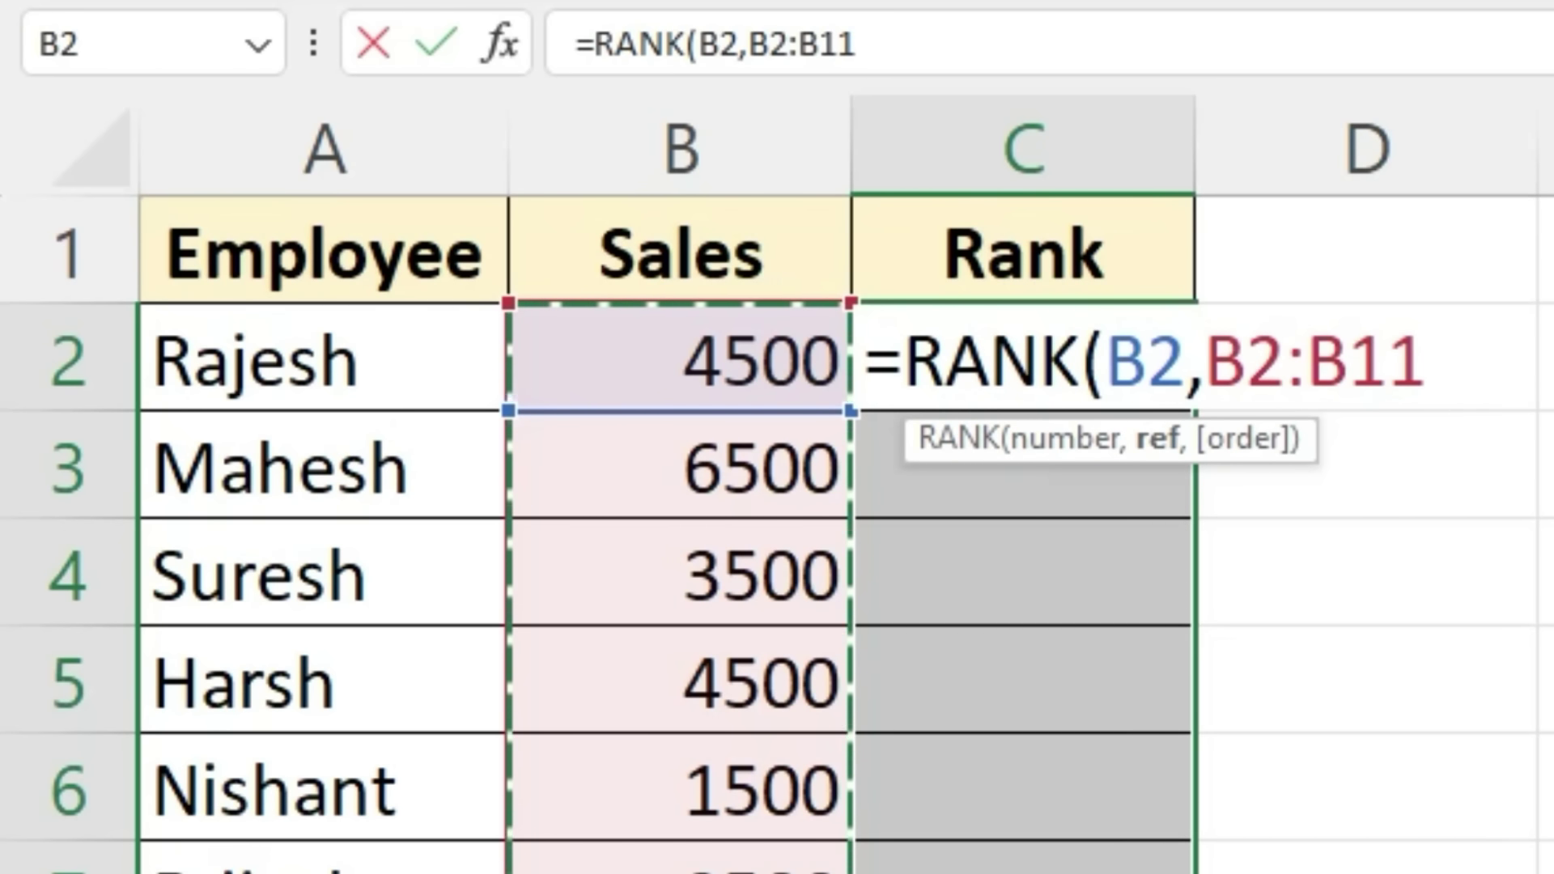
click(1247, 360)
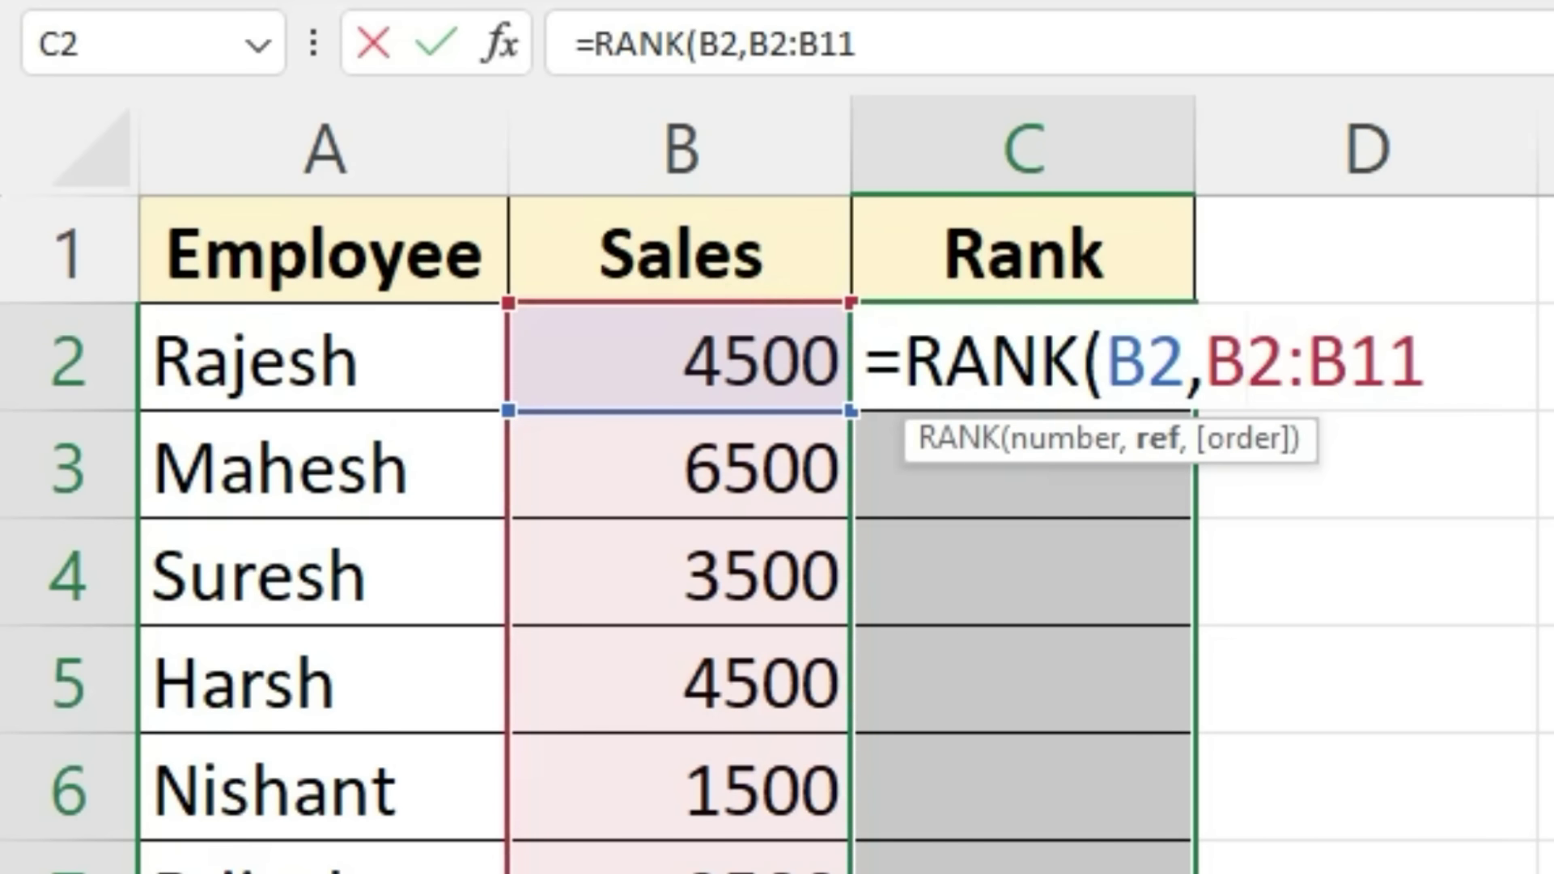
key(F4)
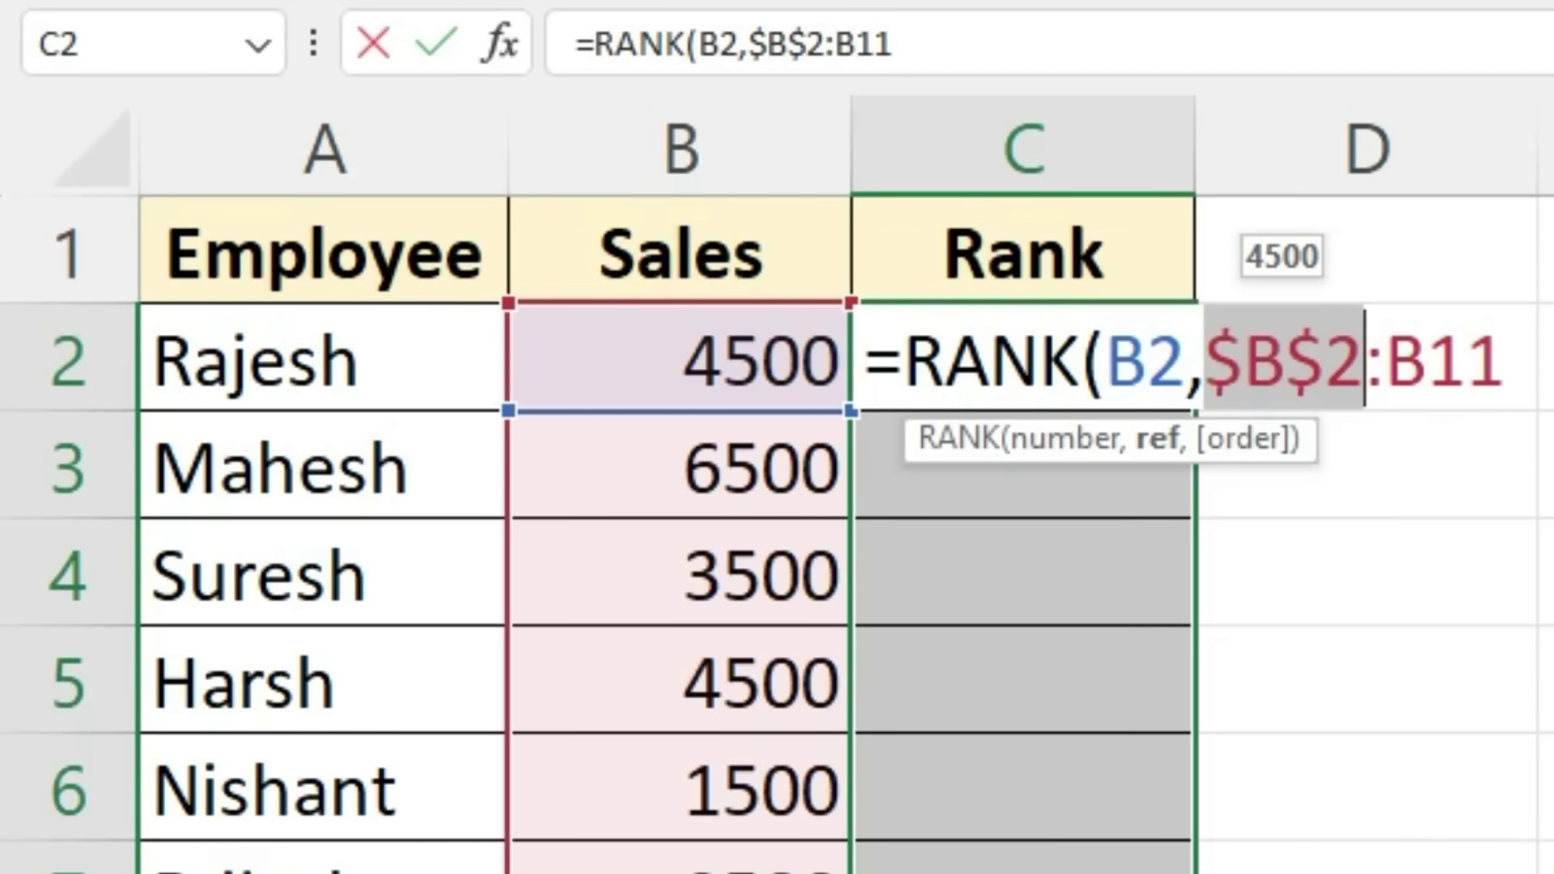
key(ctrl+Return)
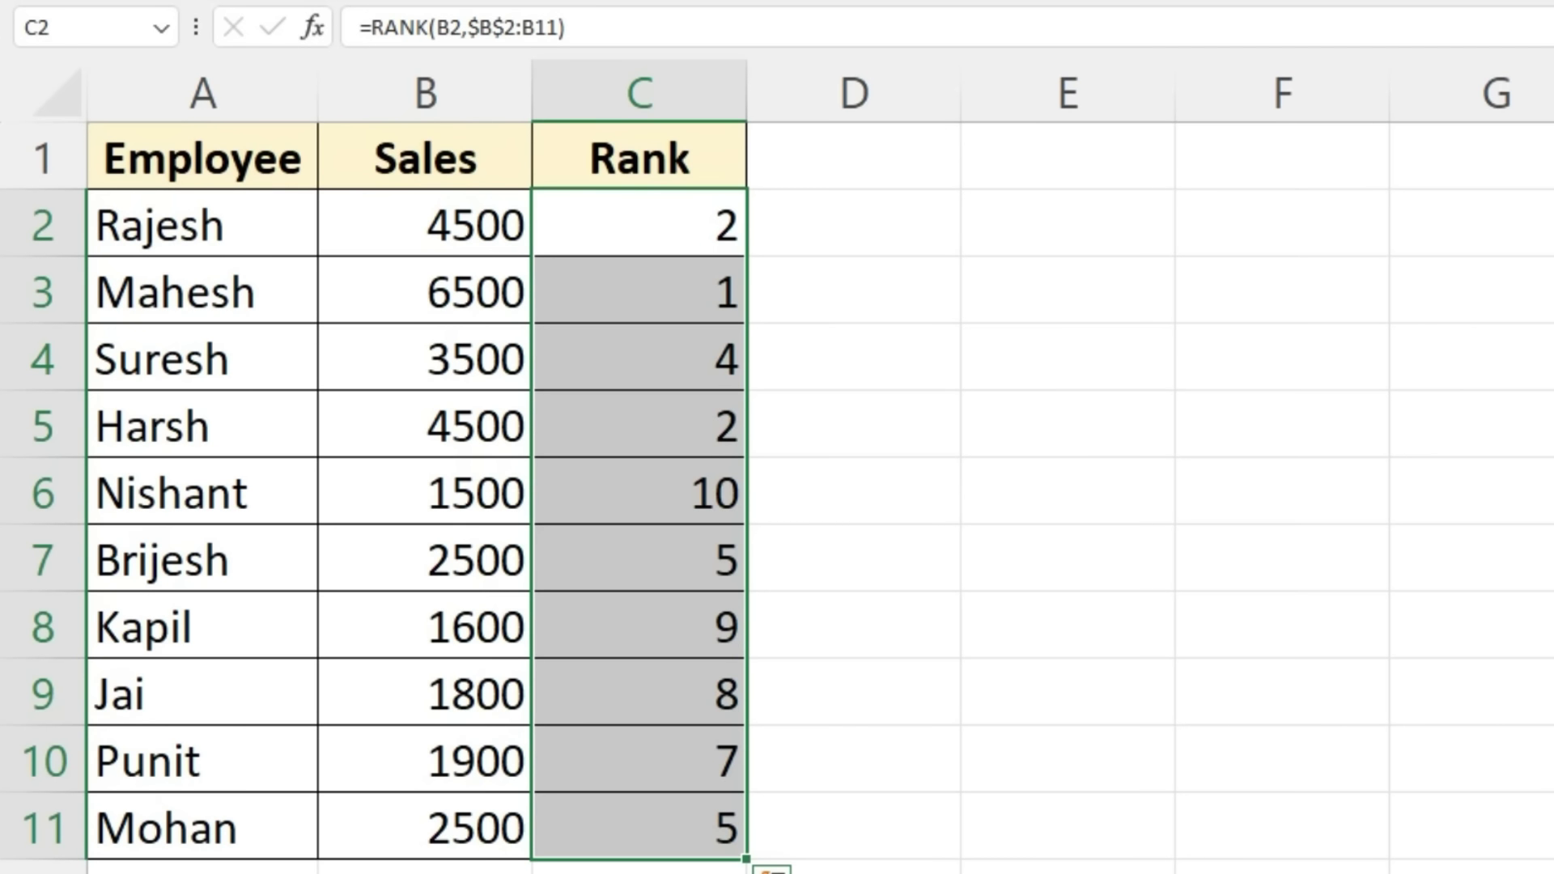
Change B6 from 1500 to 8000 and check the recalculated rank in C6.
click(424, 491)
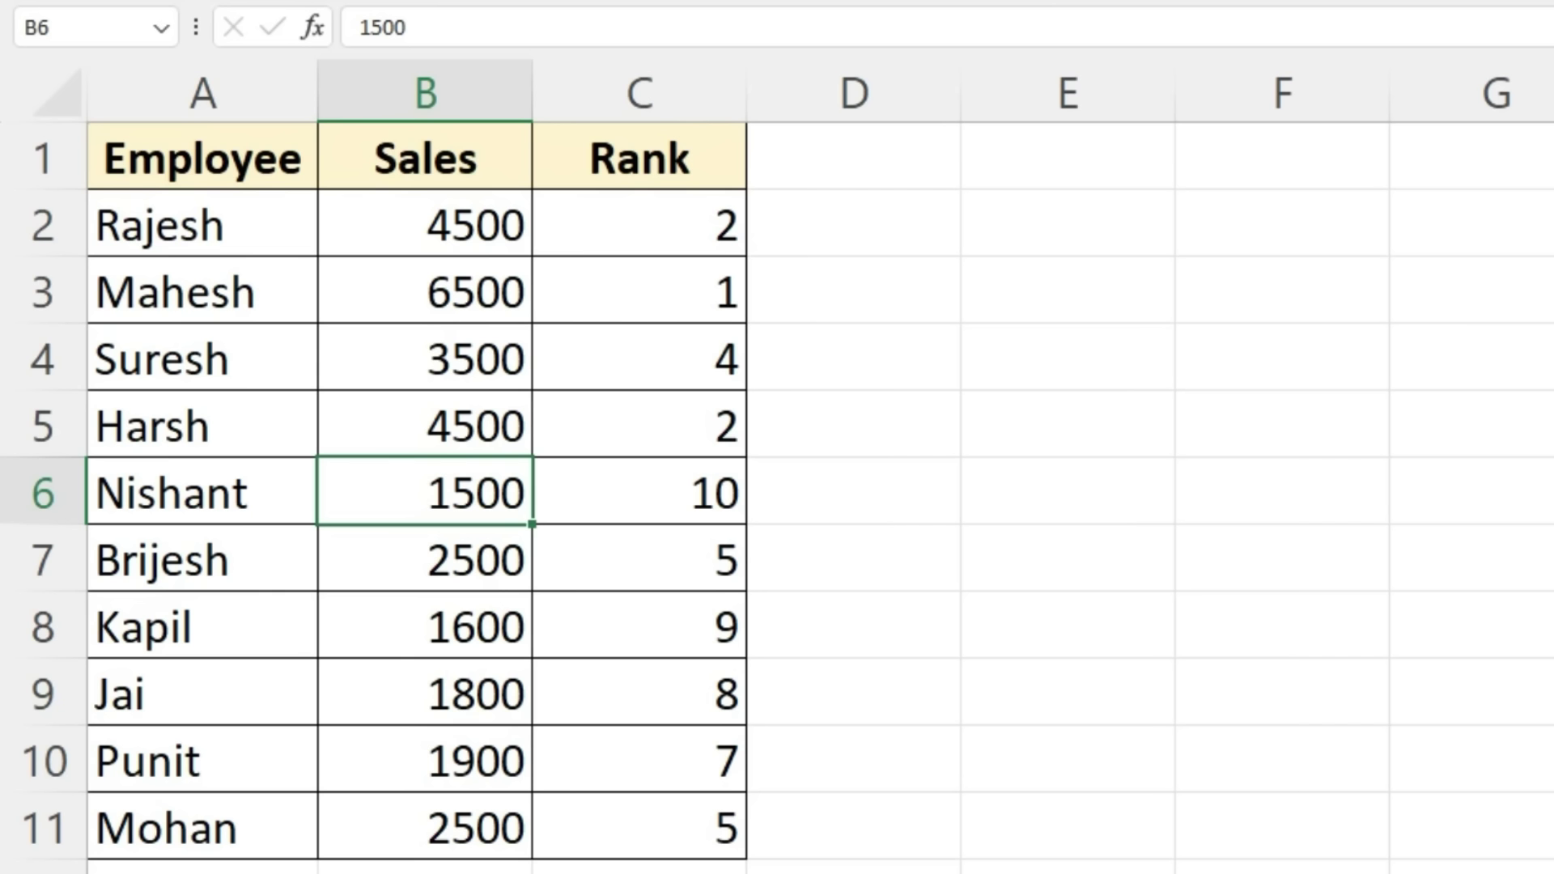
text(8000)
key(Return)
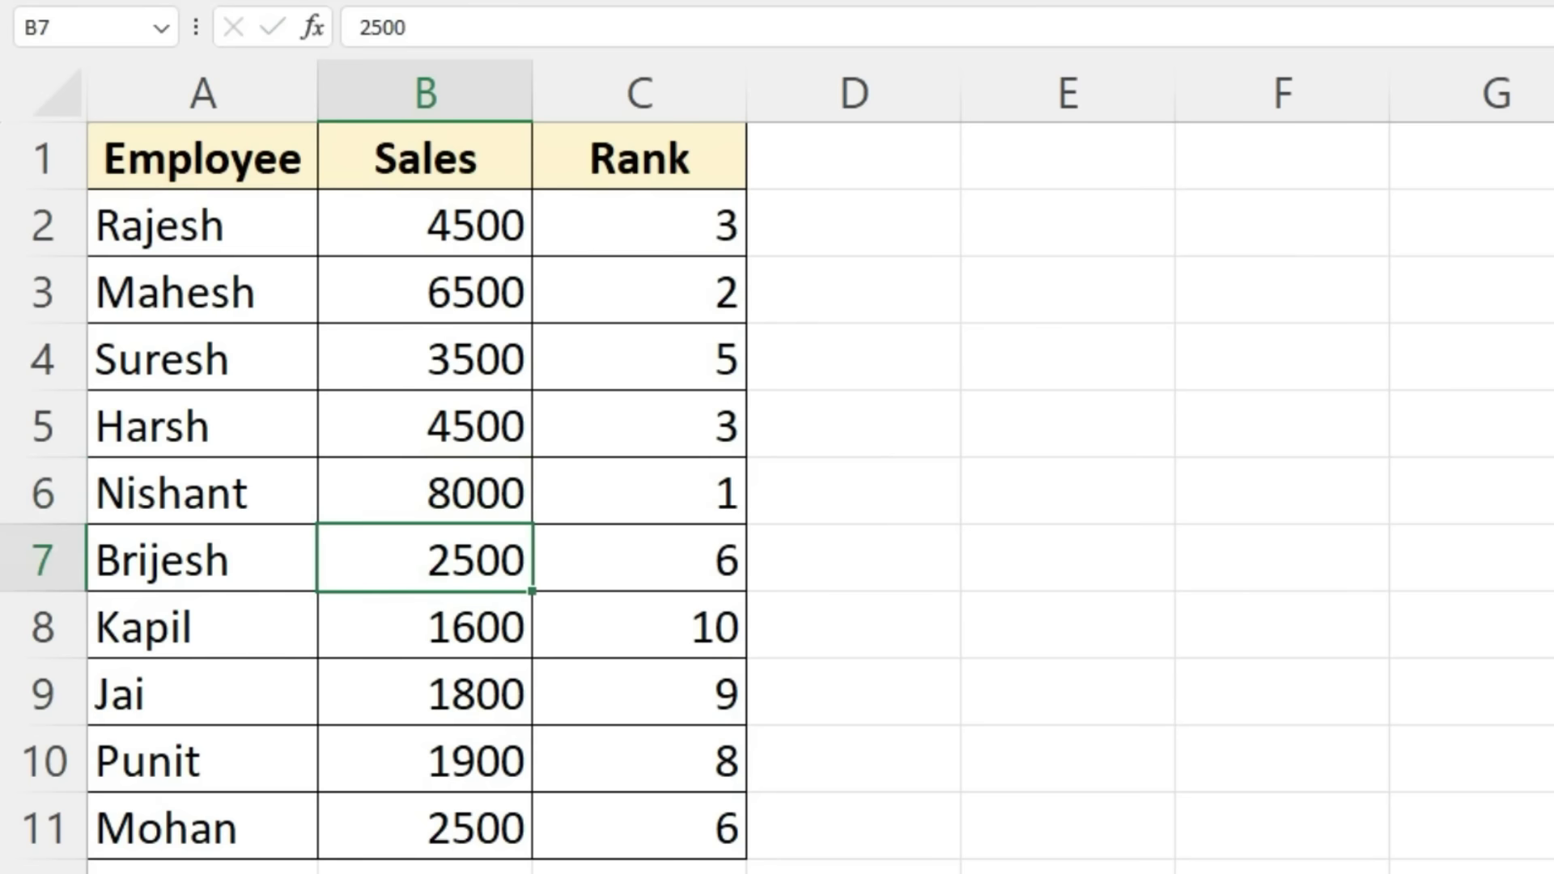
click(639, 492)
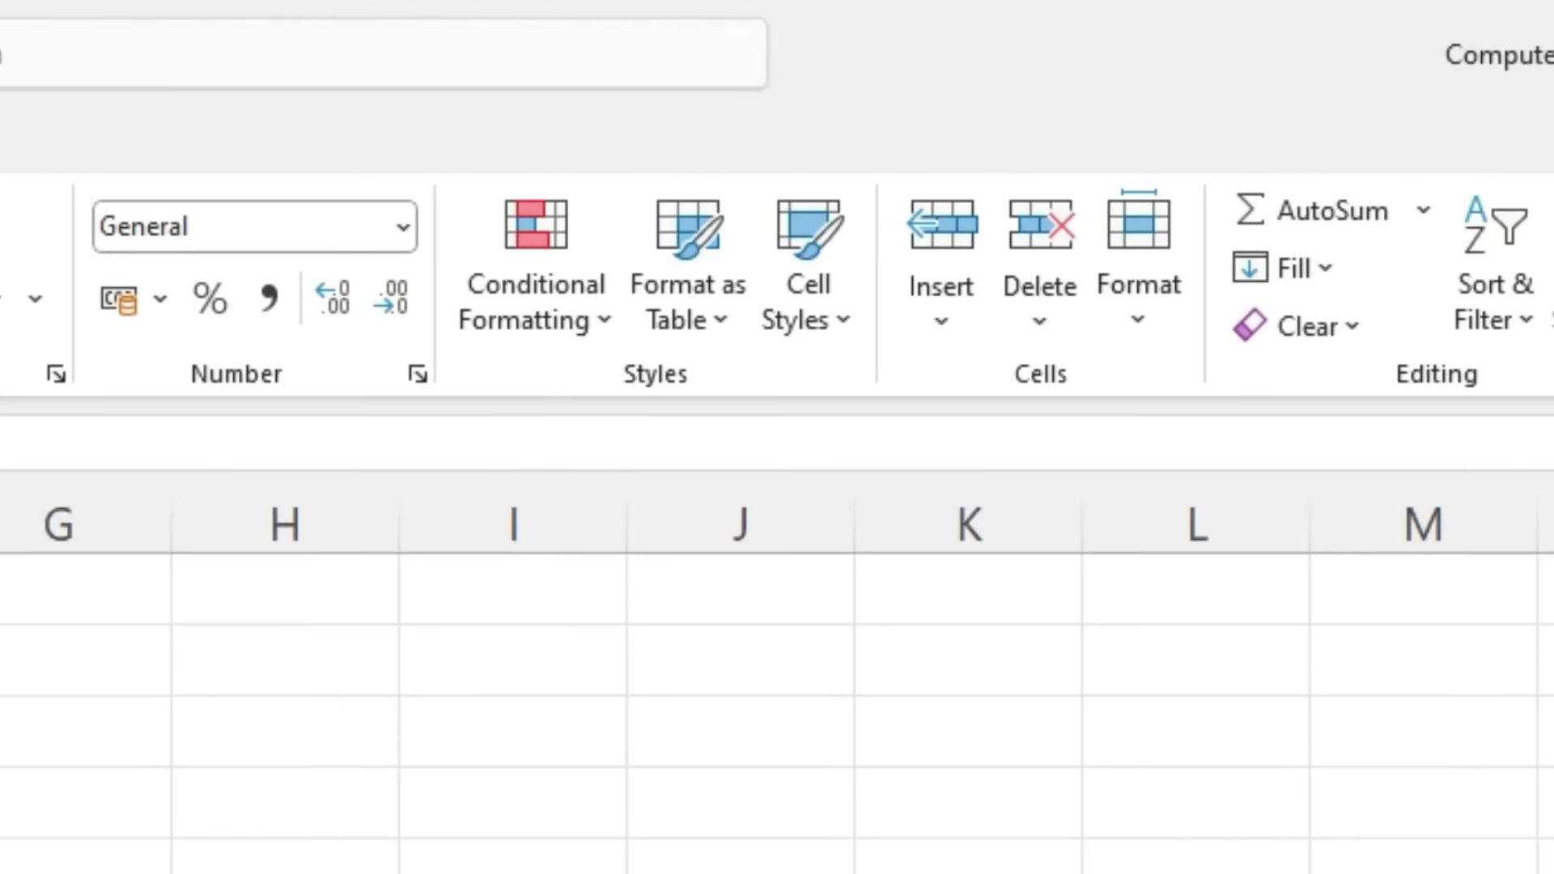
Type S.no in A1 and narrow column A to fit it.
click(1139, 267)
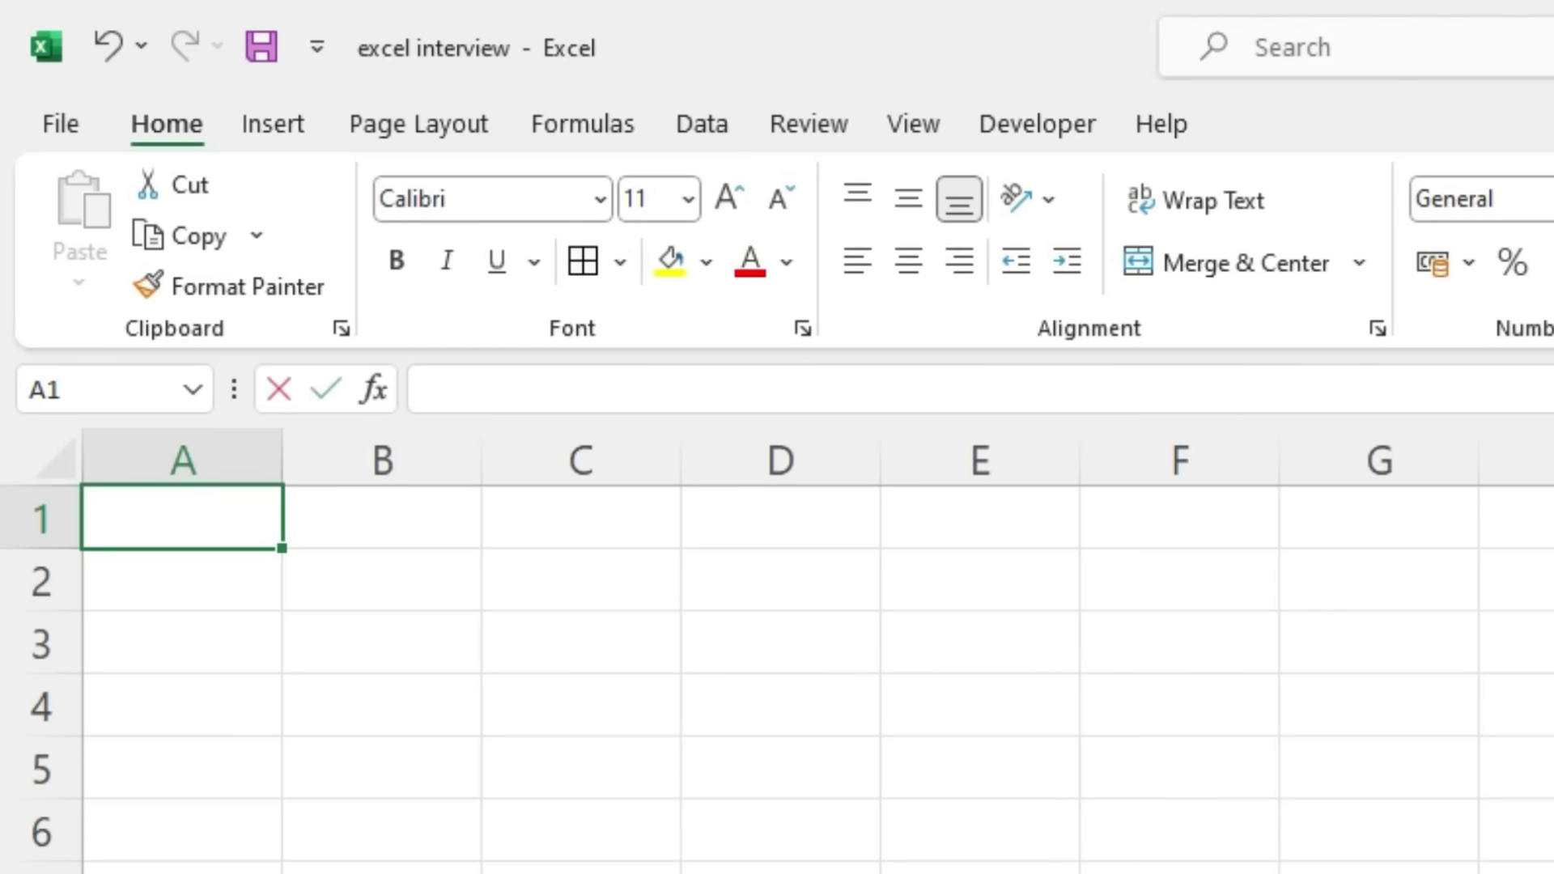
text(S.no)
key(Tab)
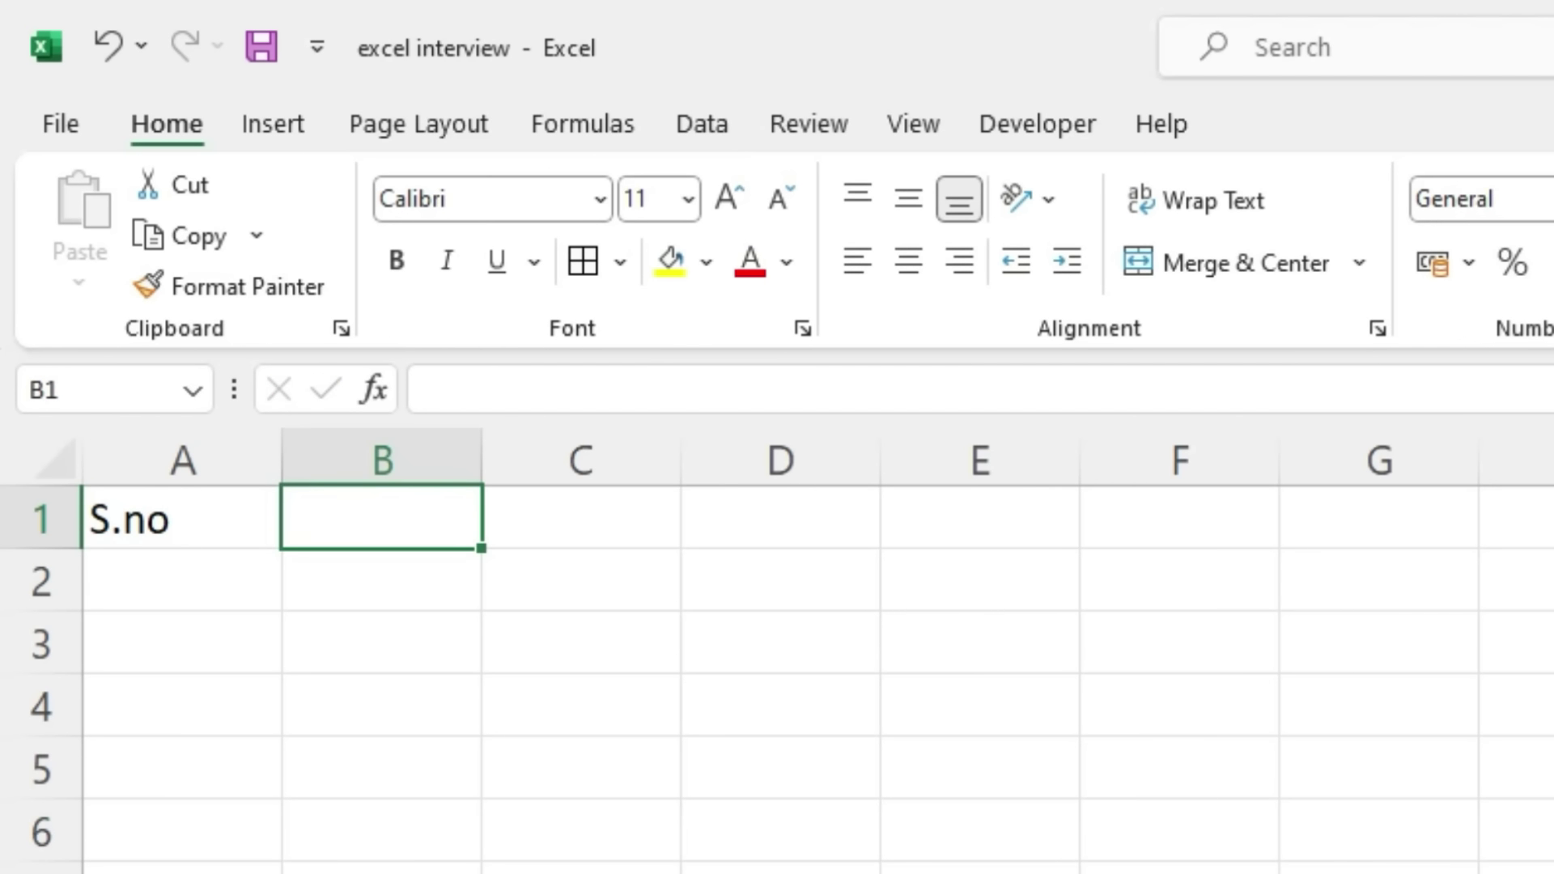
drag(282, 459, 196, 460)
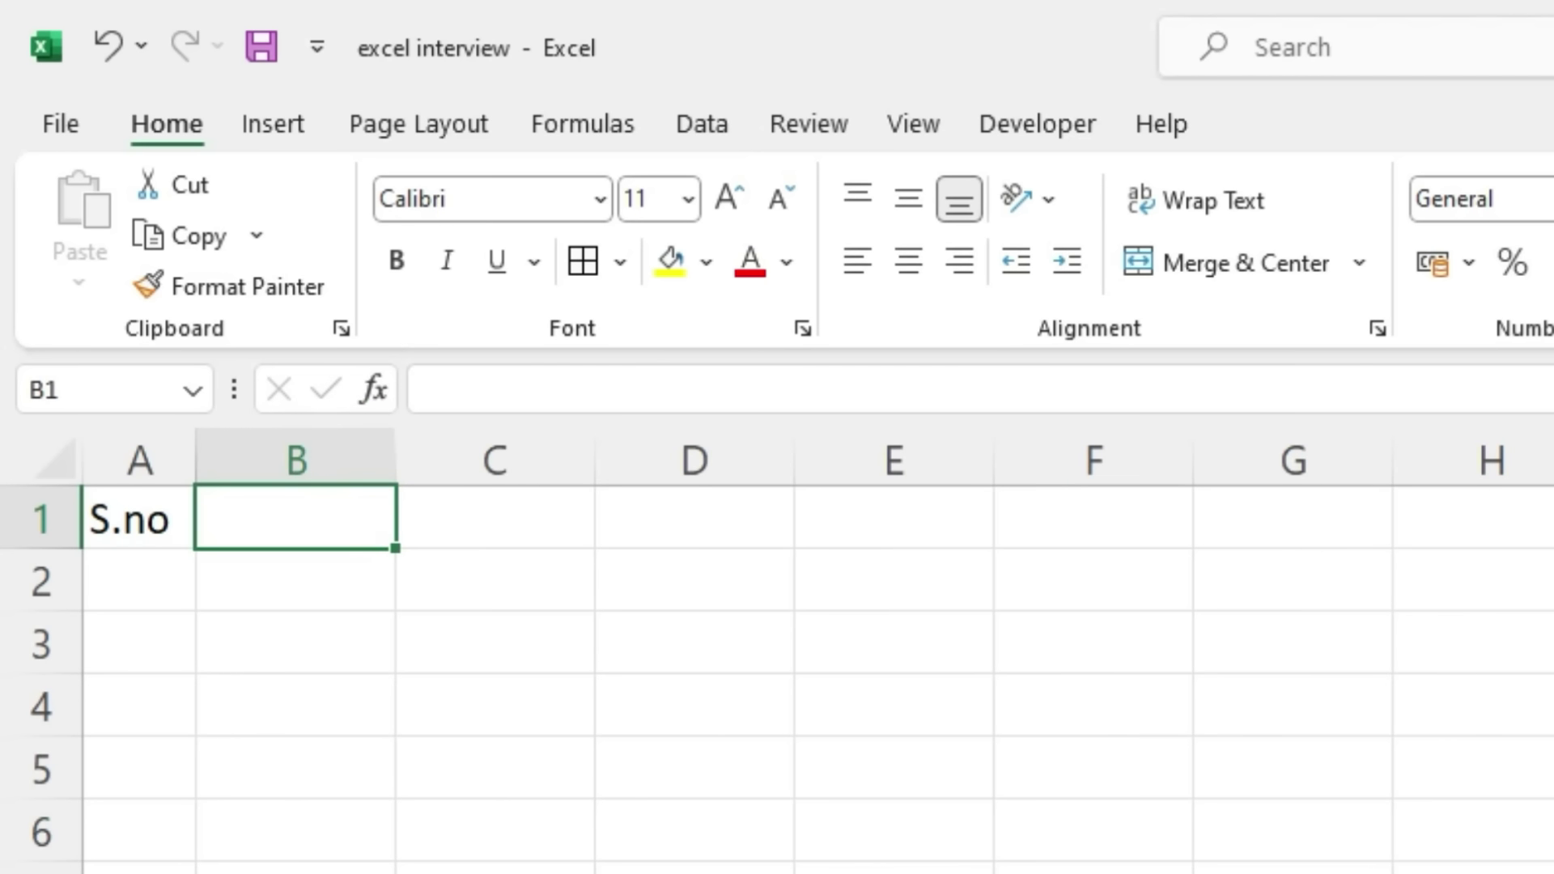
Enter Employee Name in B1, widen column B to fit it, and select A1:B1.
text(Emplo)
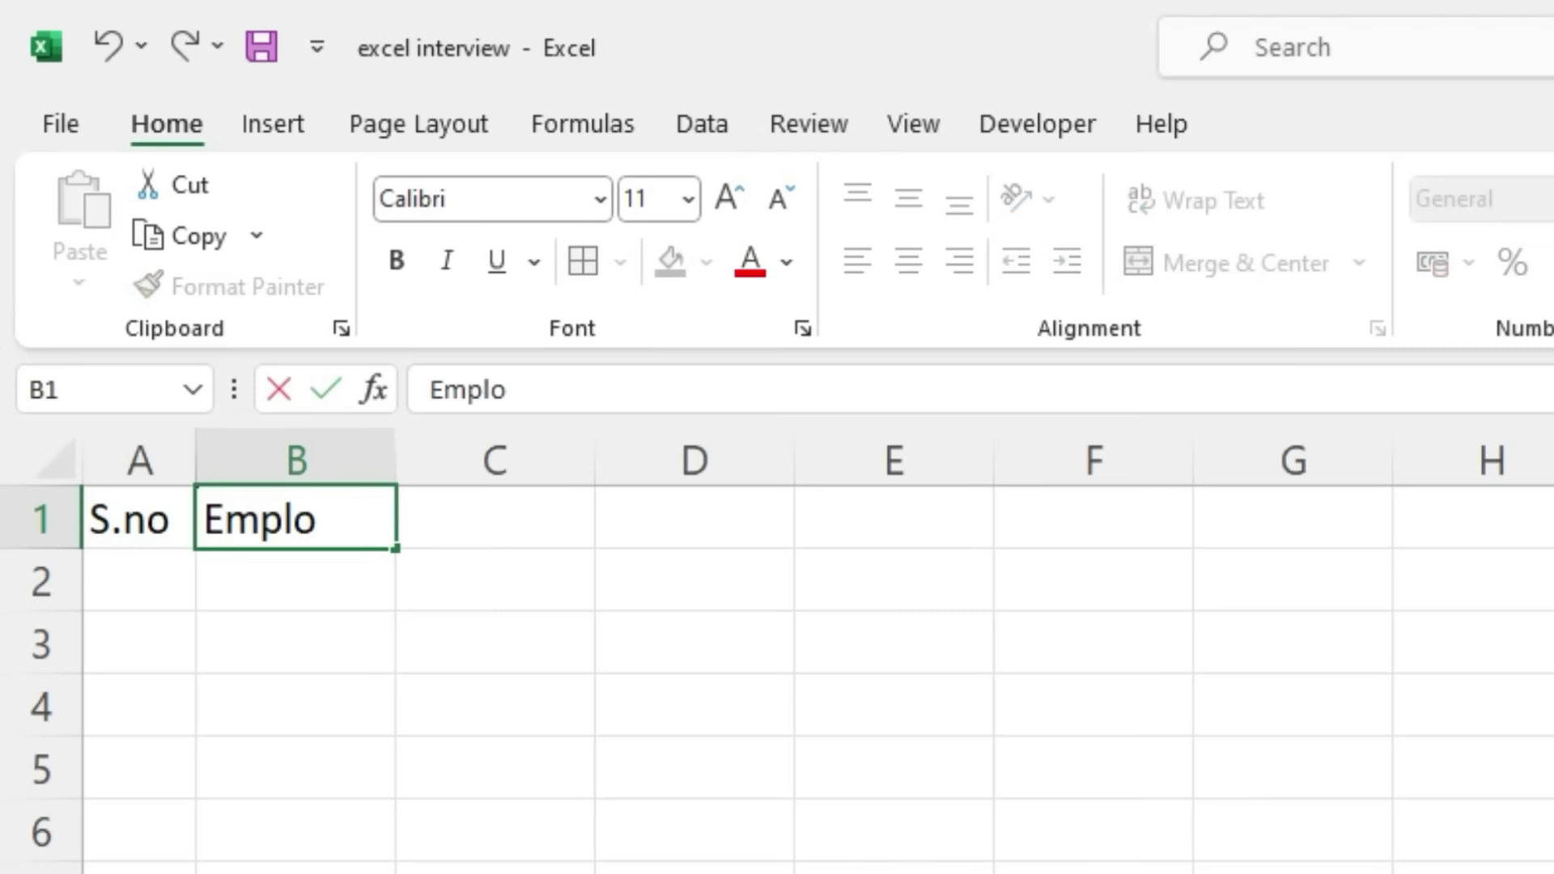
text(yee Name)
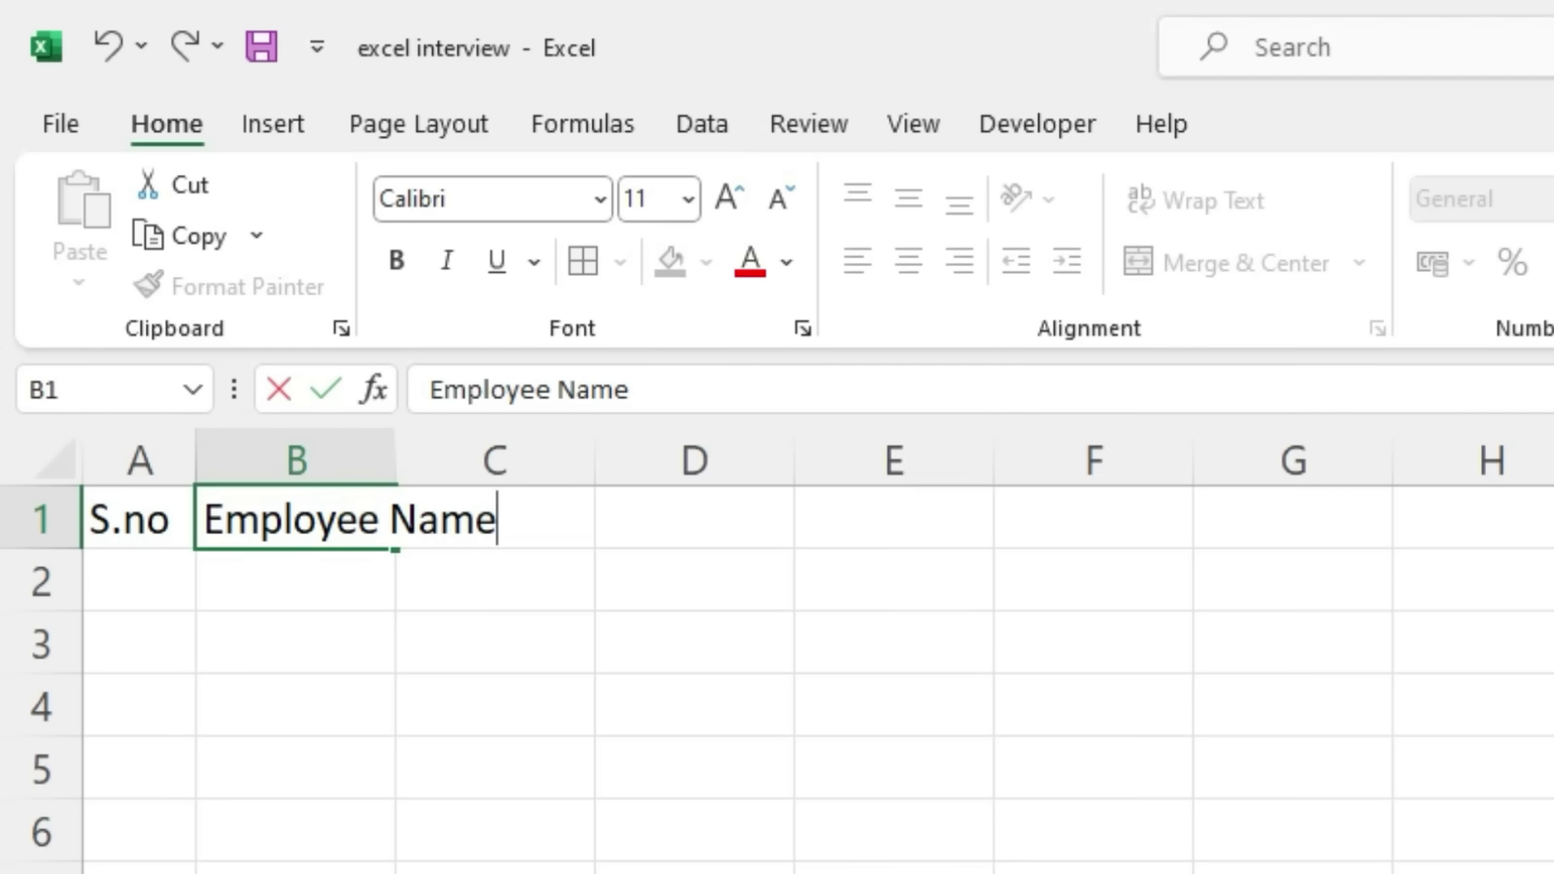
click(495, 767)
drag(396, 460, 539, 459)
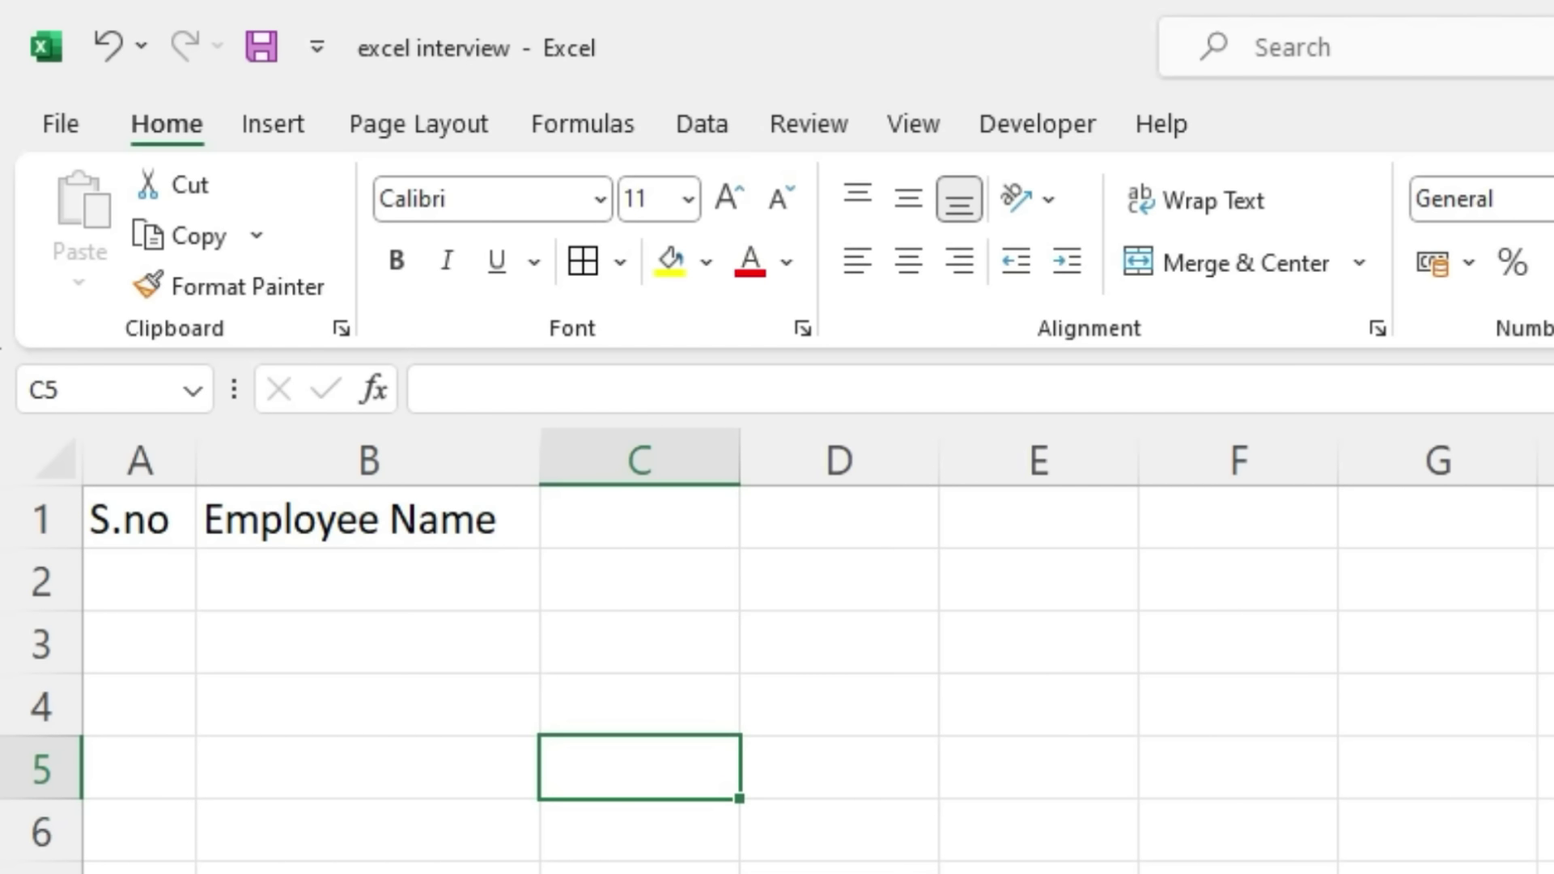
drag(130, 519, 369, 519)
Clear A1:B1 and set columns A and B back to a width of 8.43.
key(Delete)
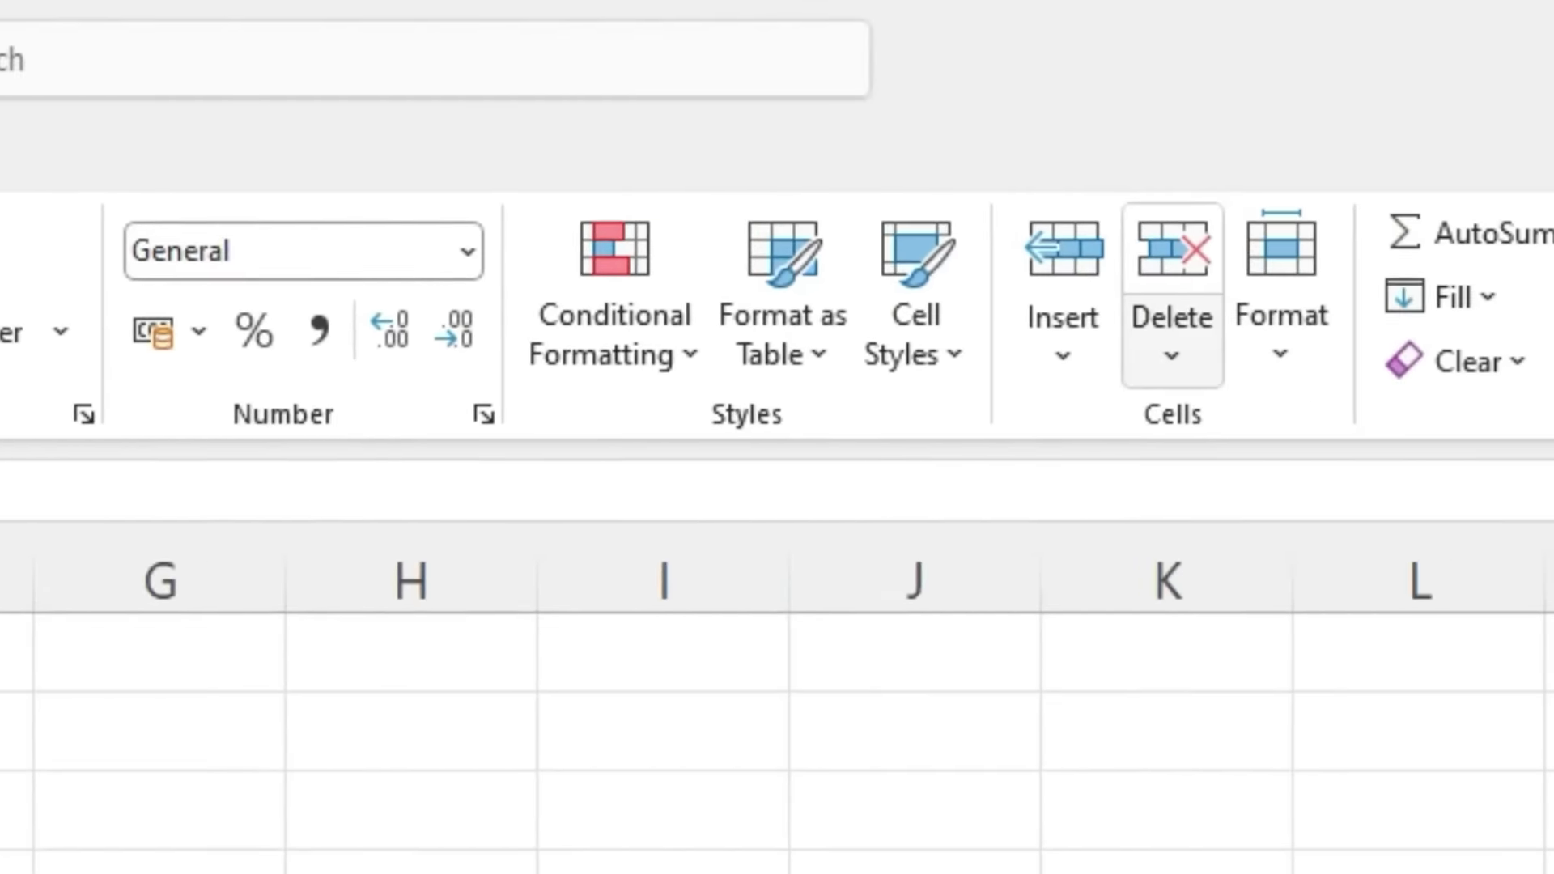
click(1281, 316)
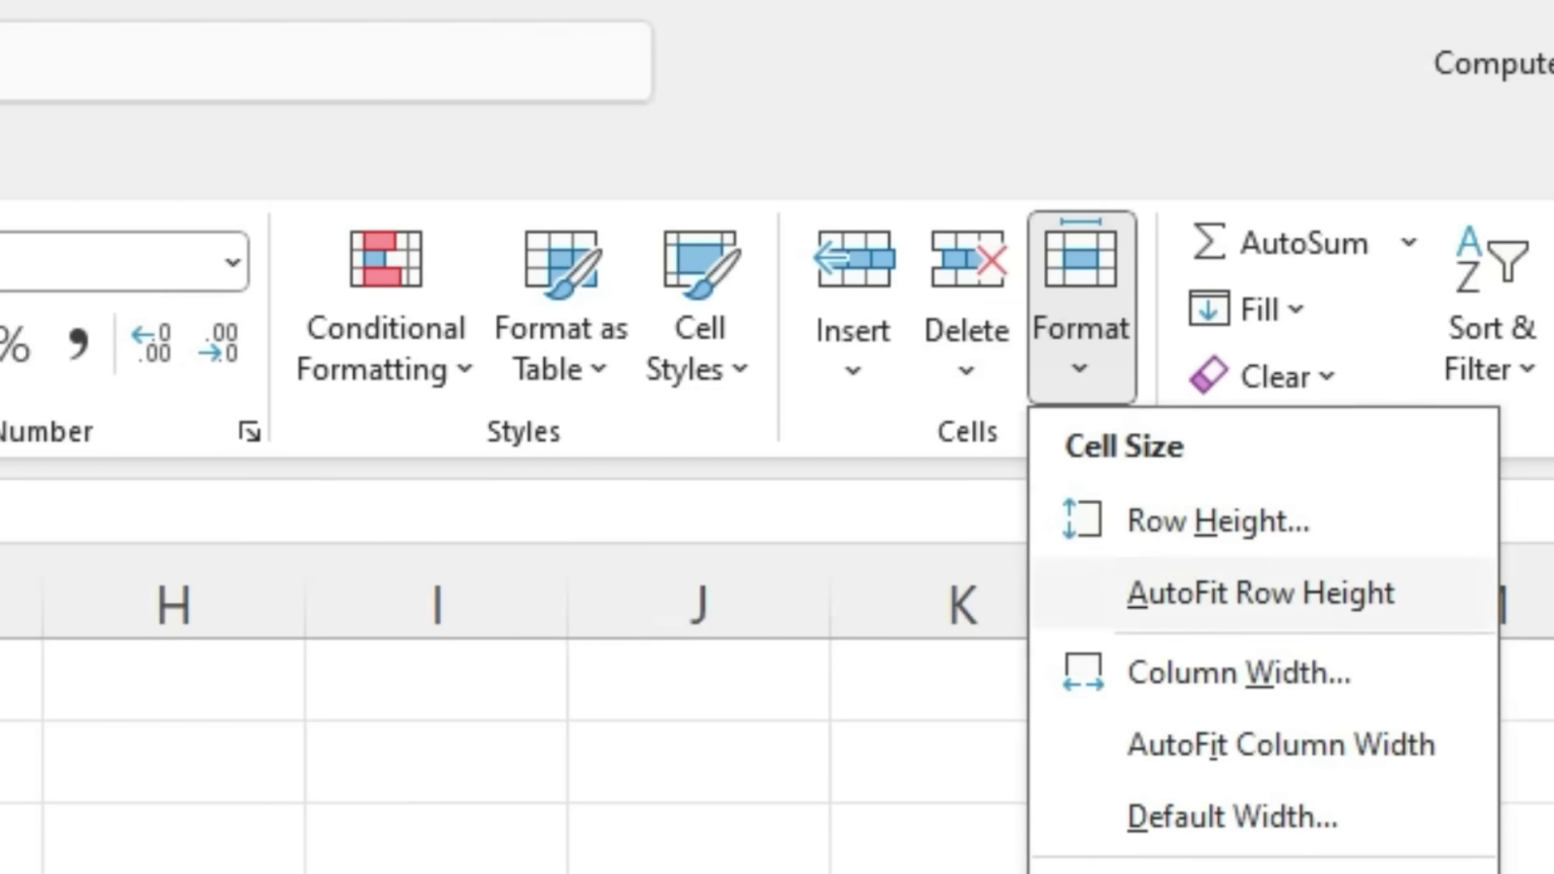
click(1432, 642)
text(8.)
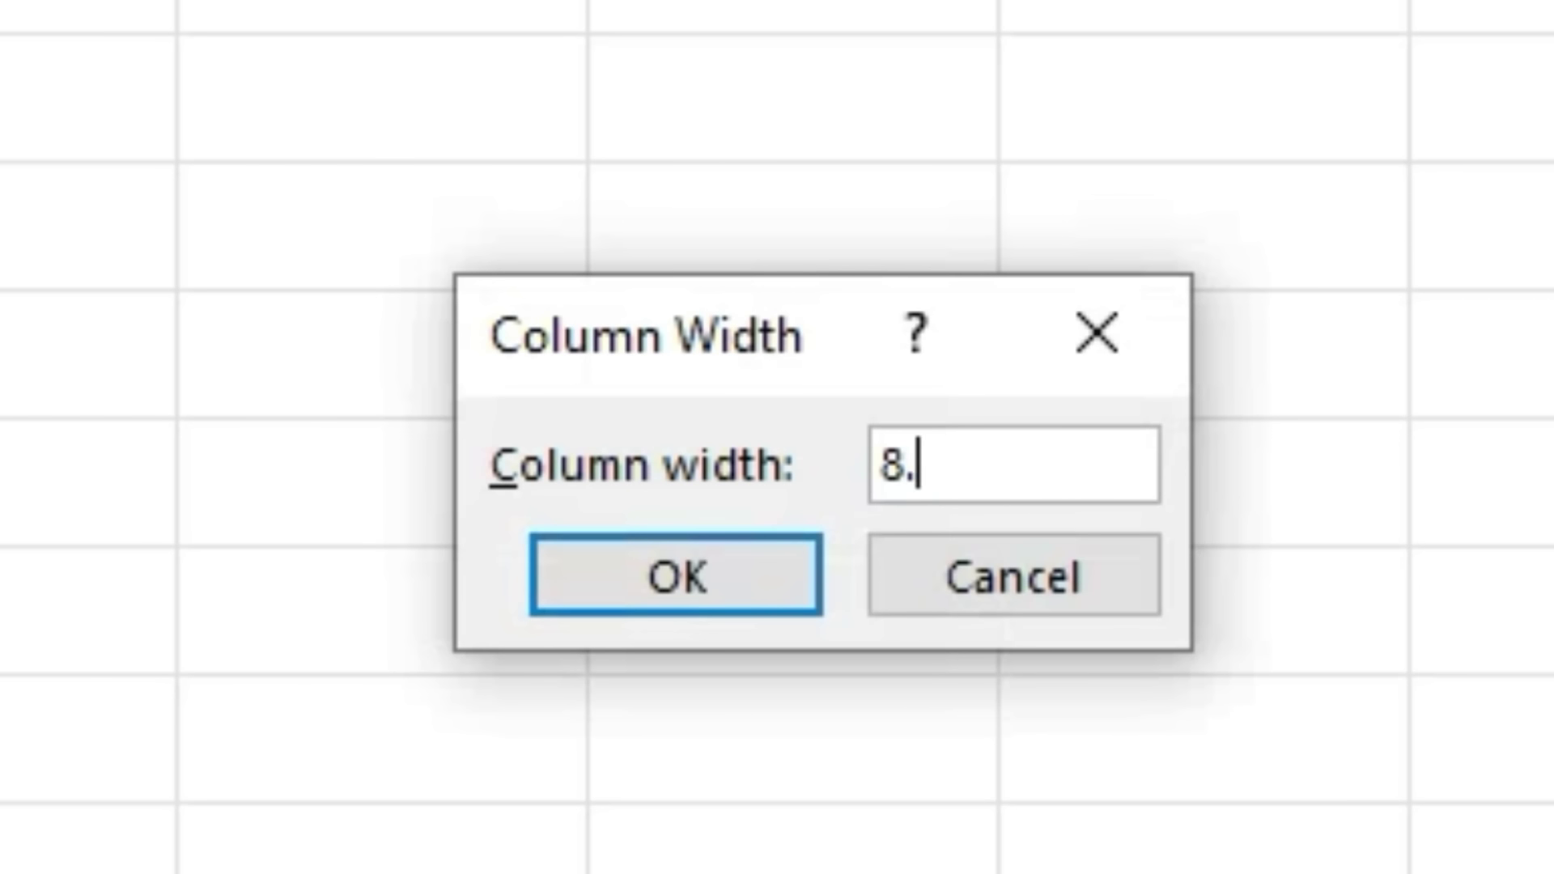
text(43)
key(Tab)
key(Return)
click(417, 409)
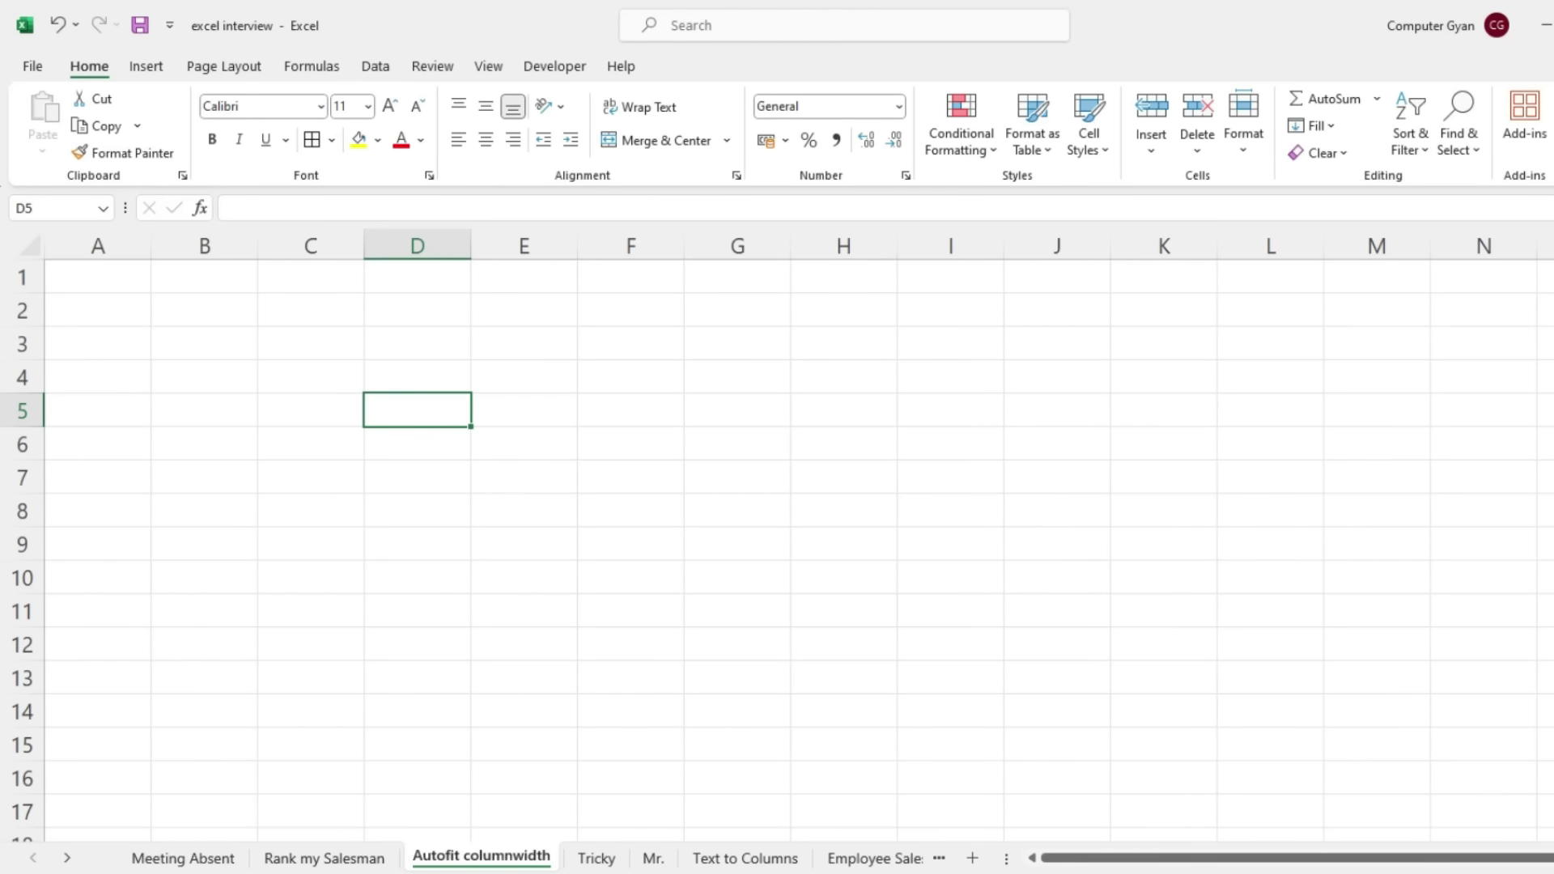
Open the Autofit columnwidth sheet's code and add a Worksheet_SelectionChange procedure.
right_click(486, 856)
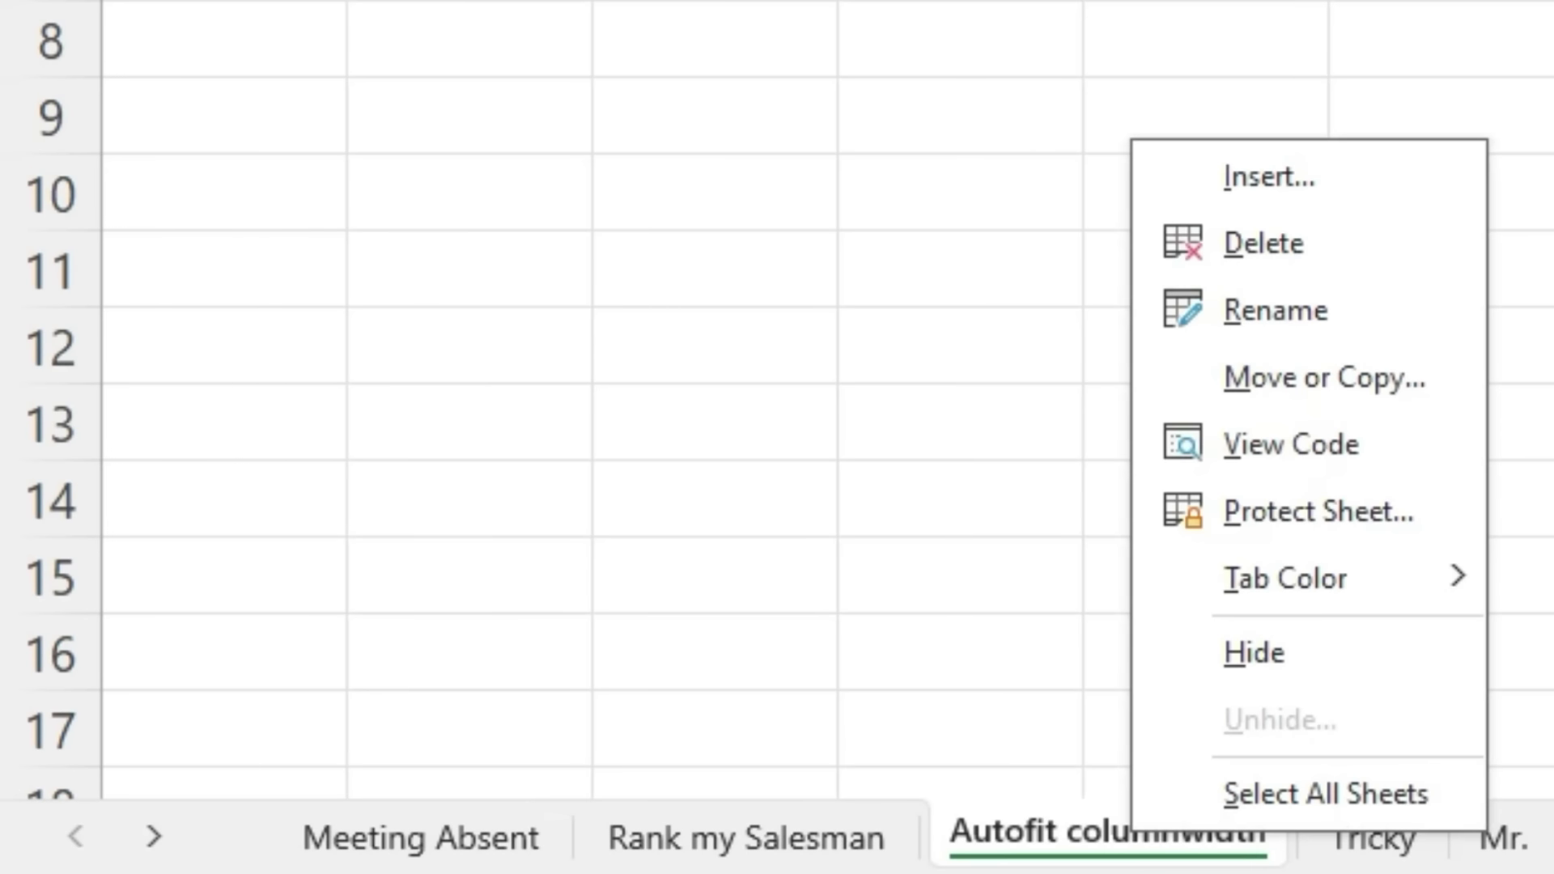
click(1291, 444)
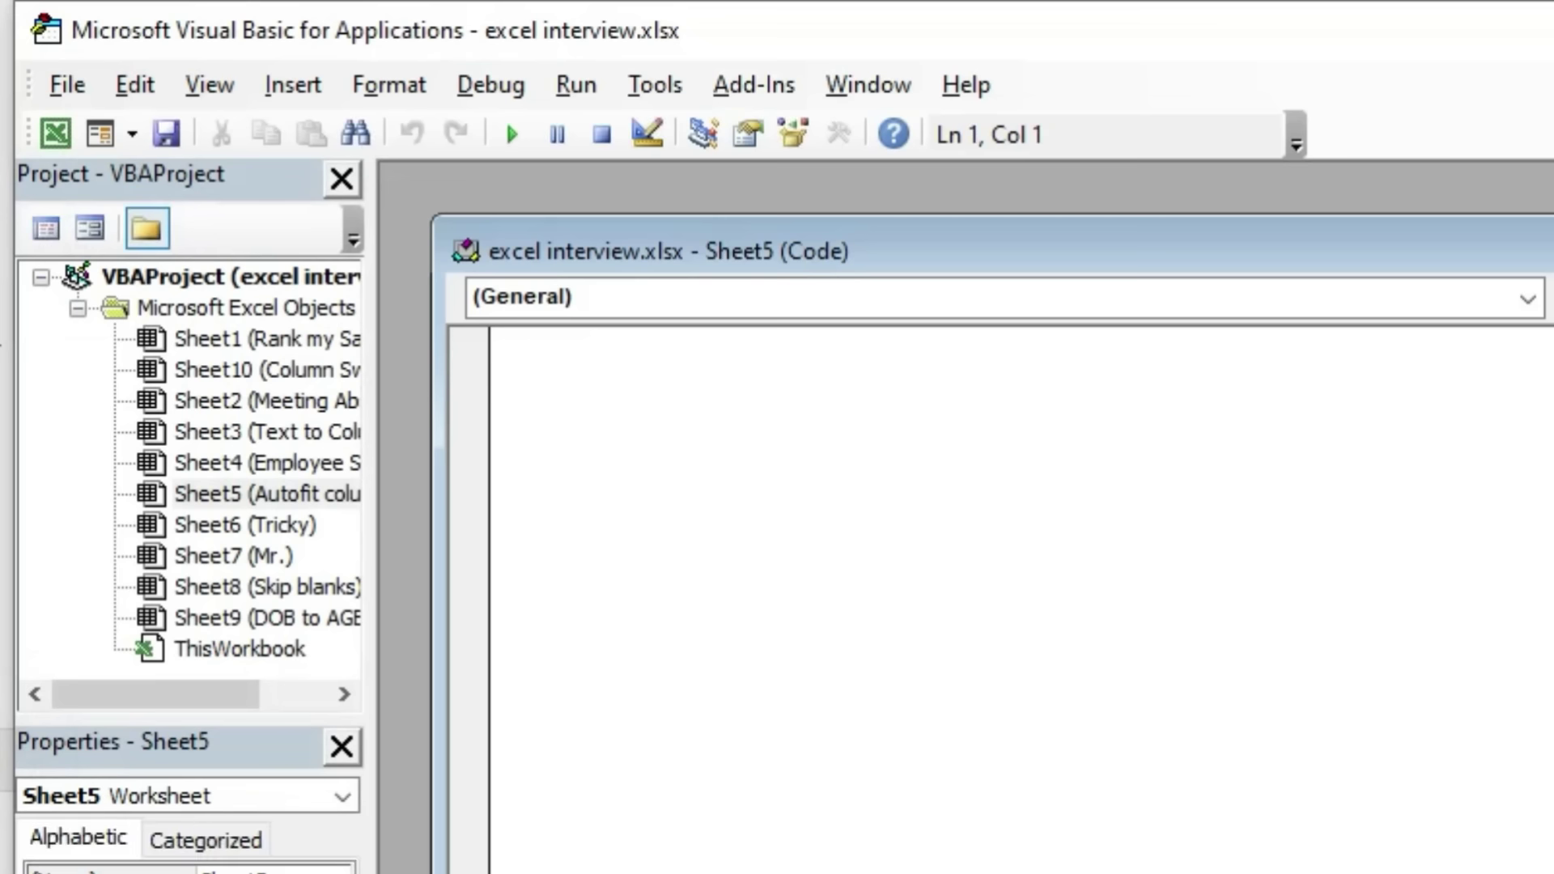
click(567, 296)
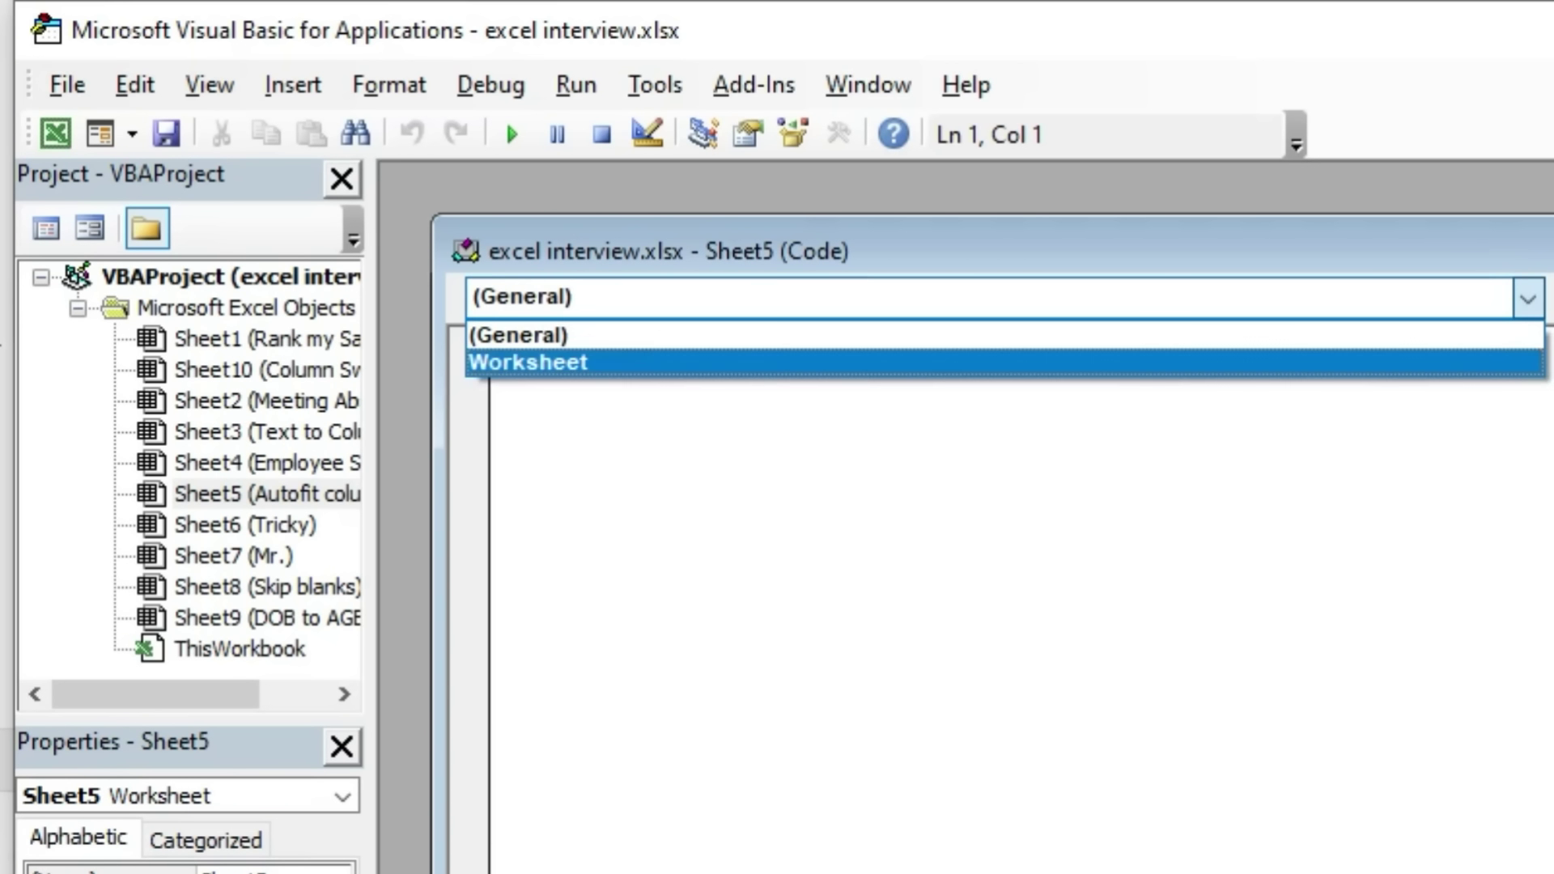
click(528, 361)
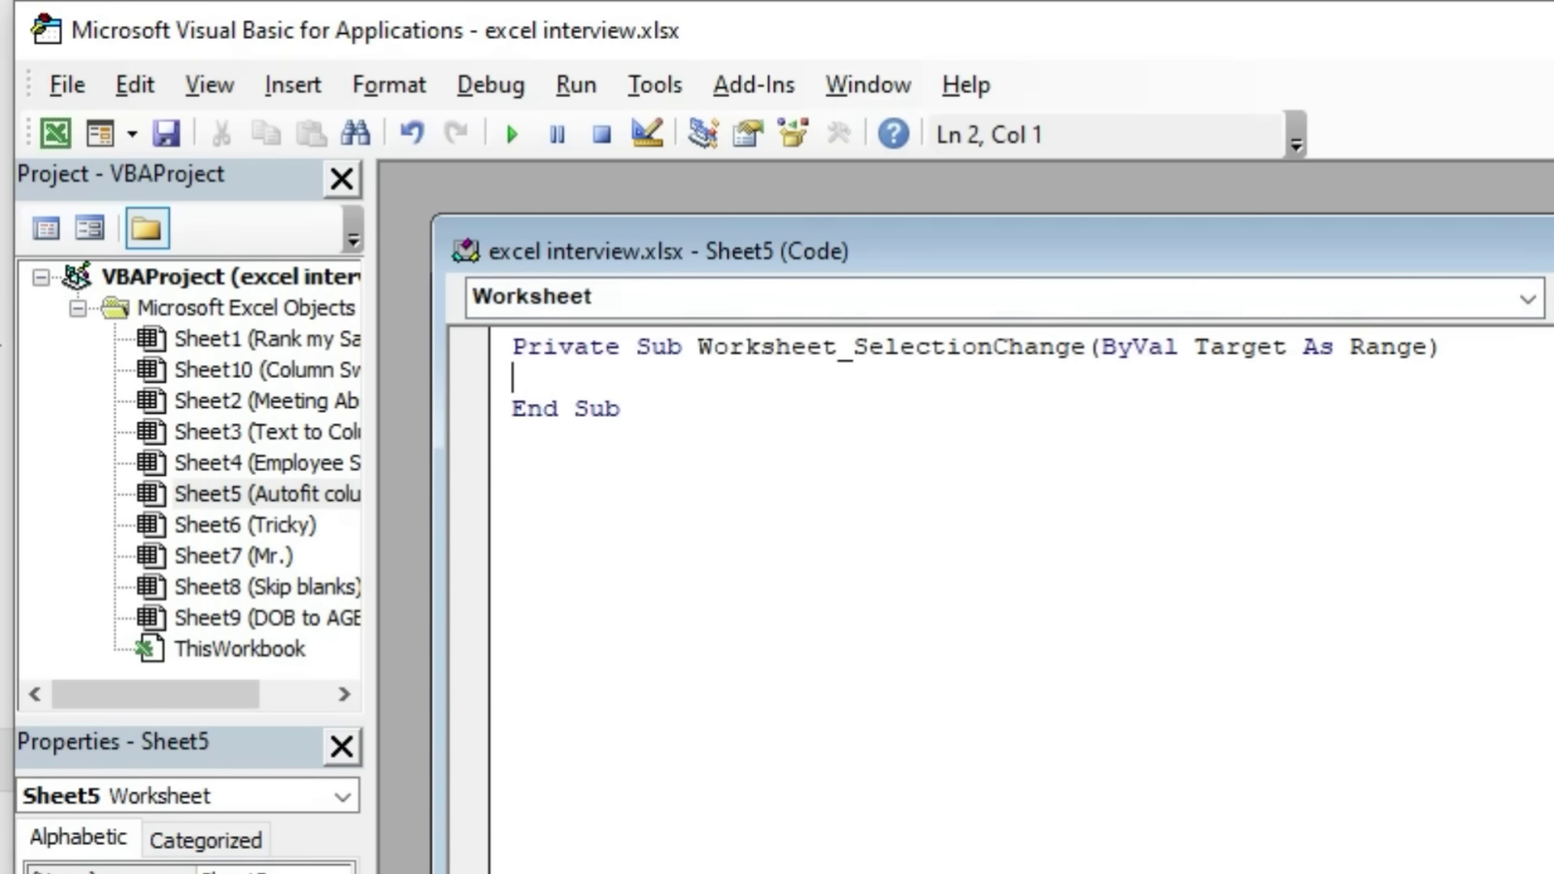
Write Cells.EntireColumn.AutoFit in the procedure and close the code window.
text(cells.Entir)
key(Tab)
text(.)
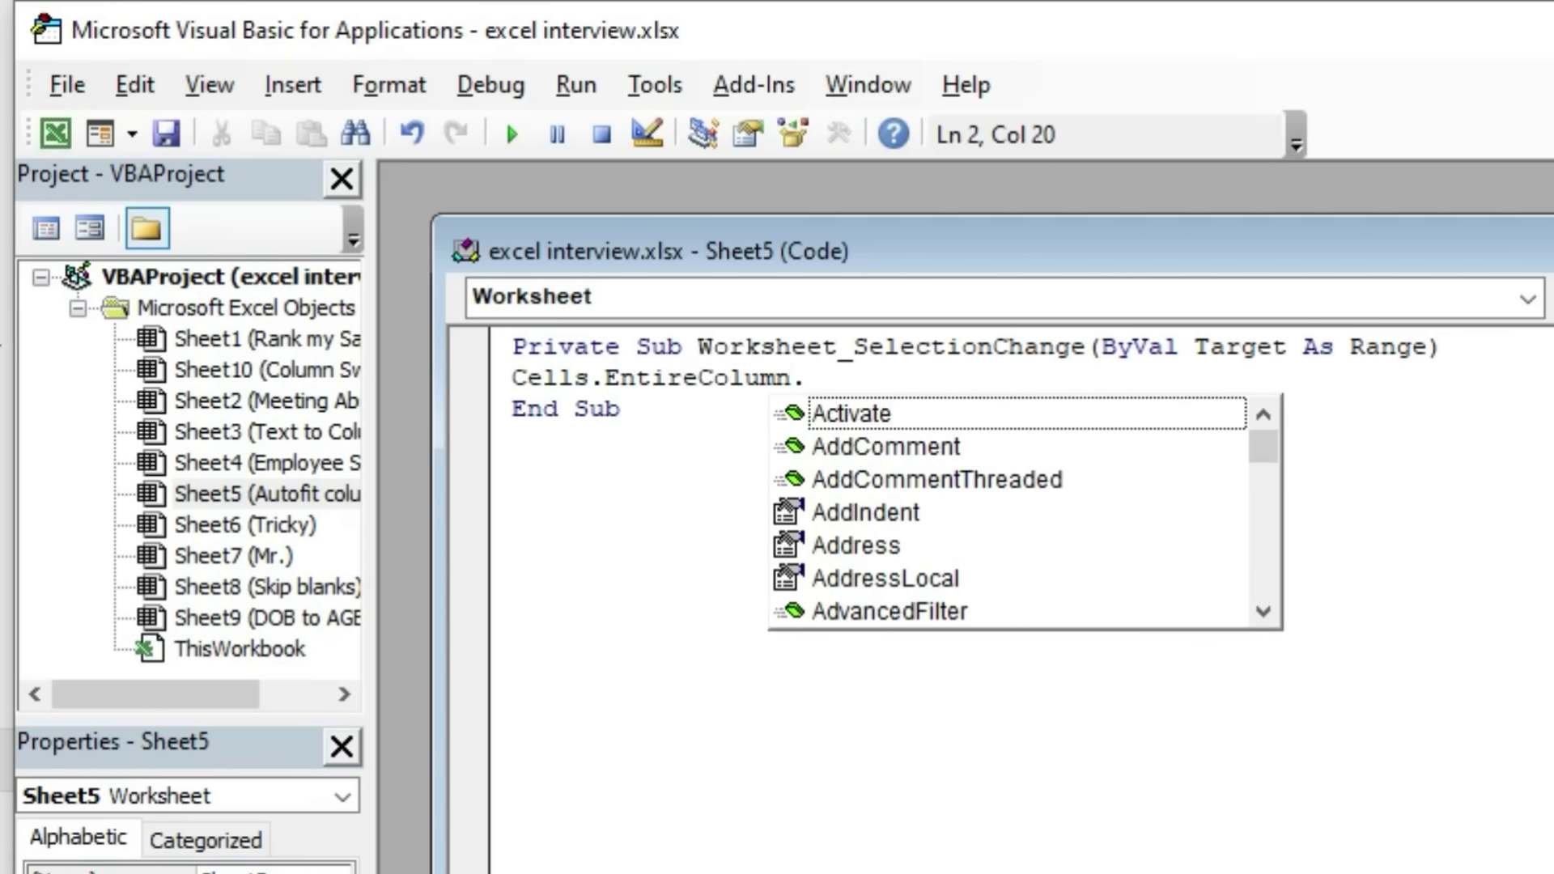
text(Auto)
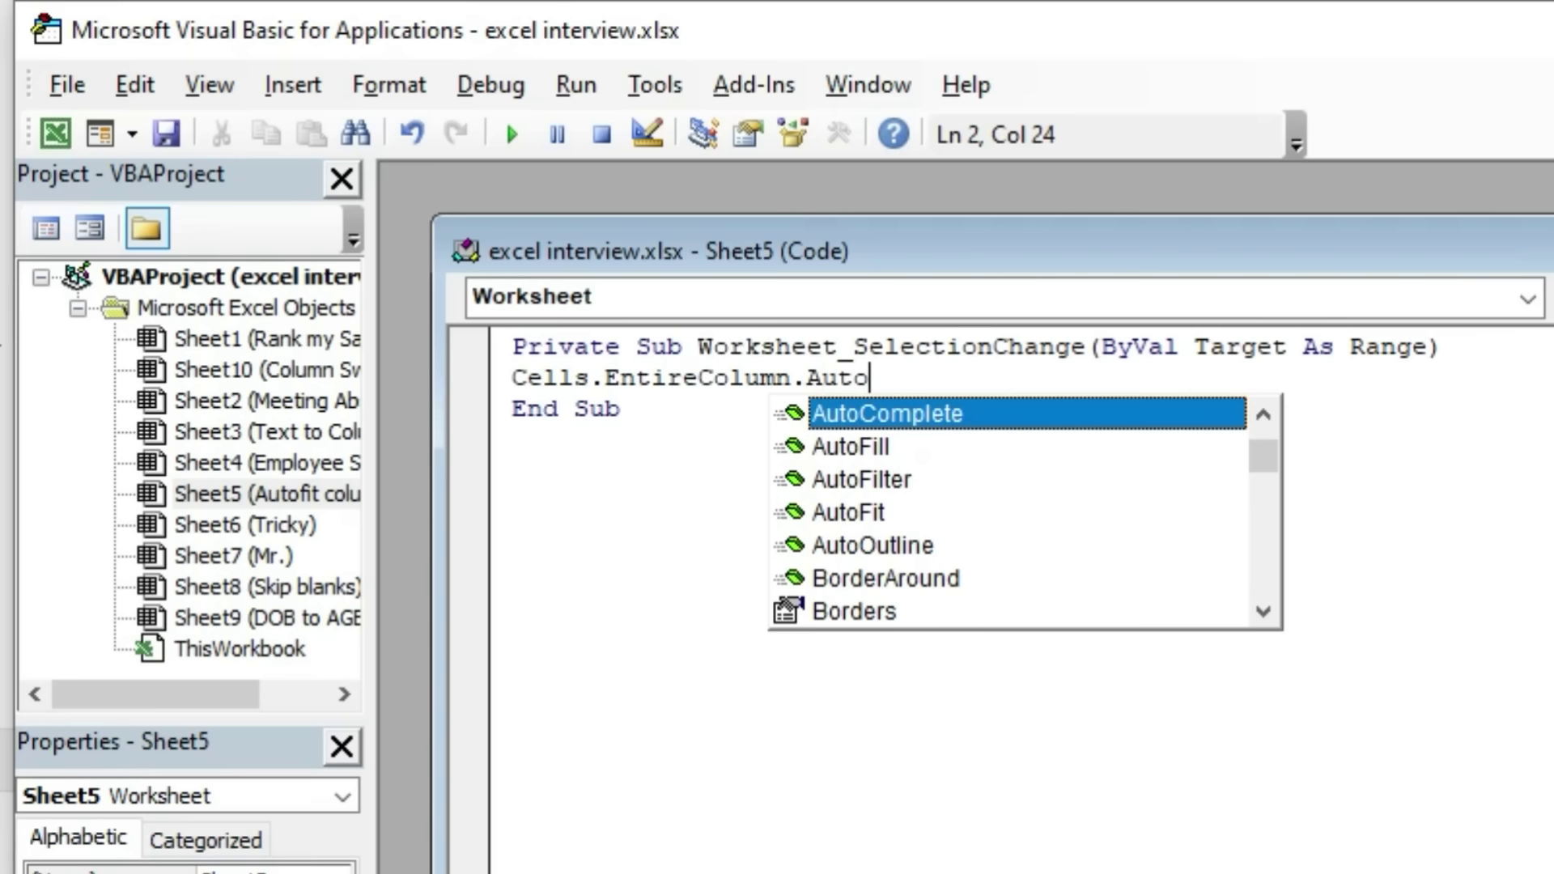
key(Down)
key(Down)
key(Escape)
text(Fit)
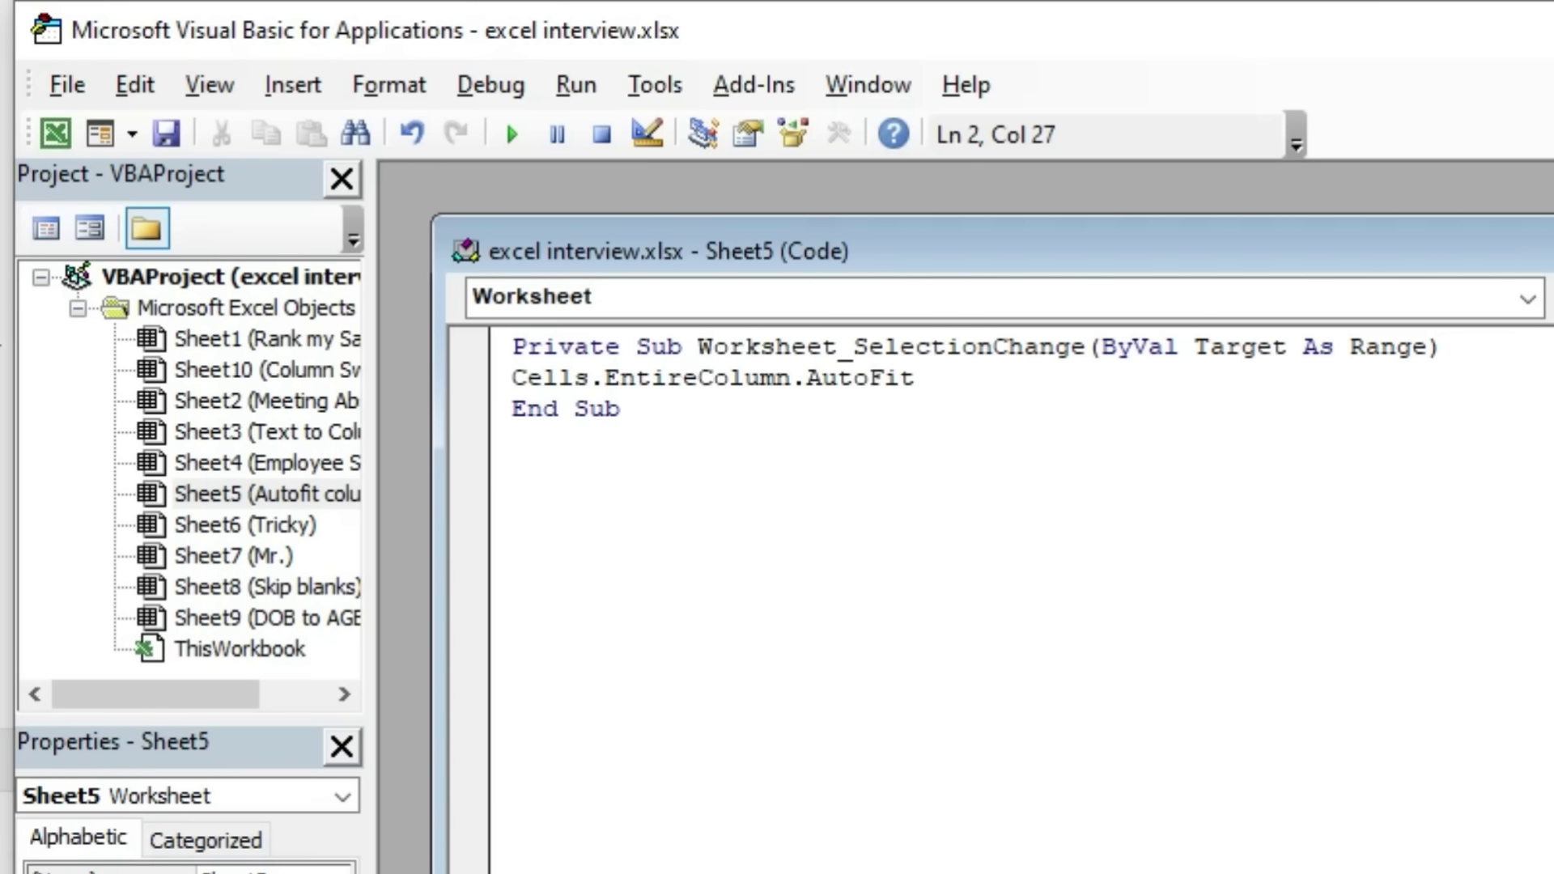
key(shift+Home)
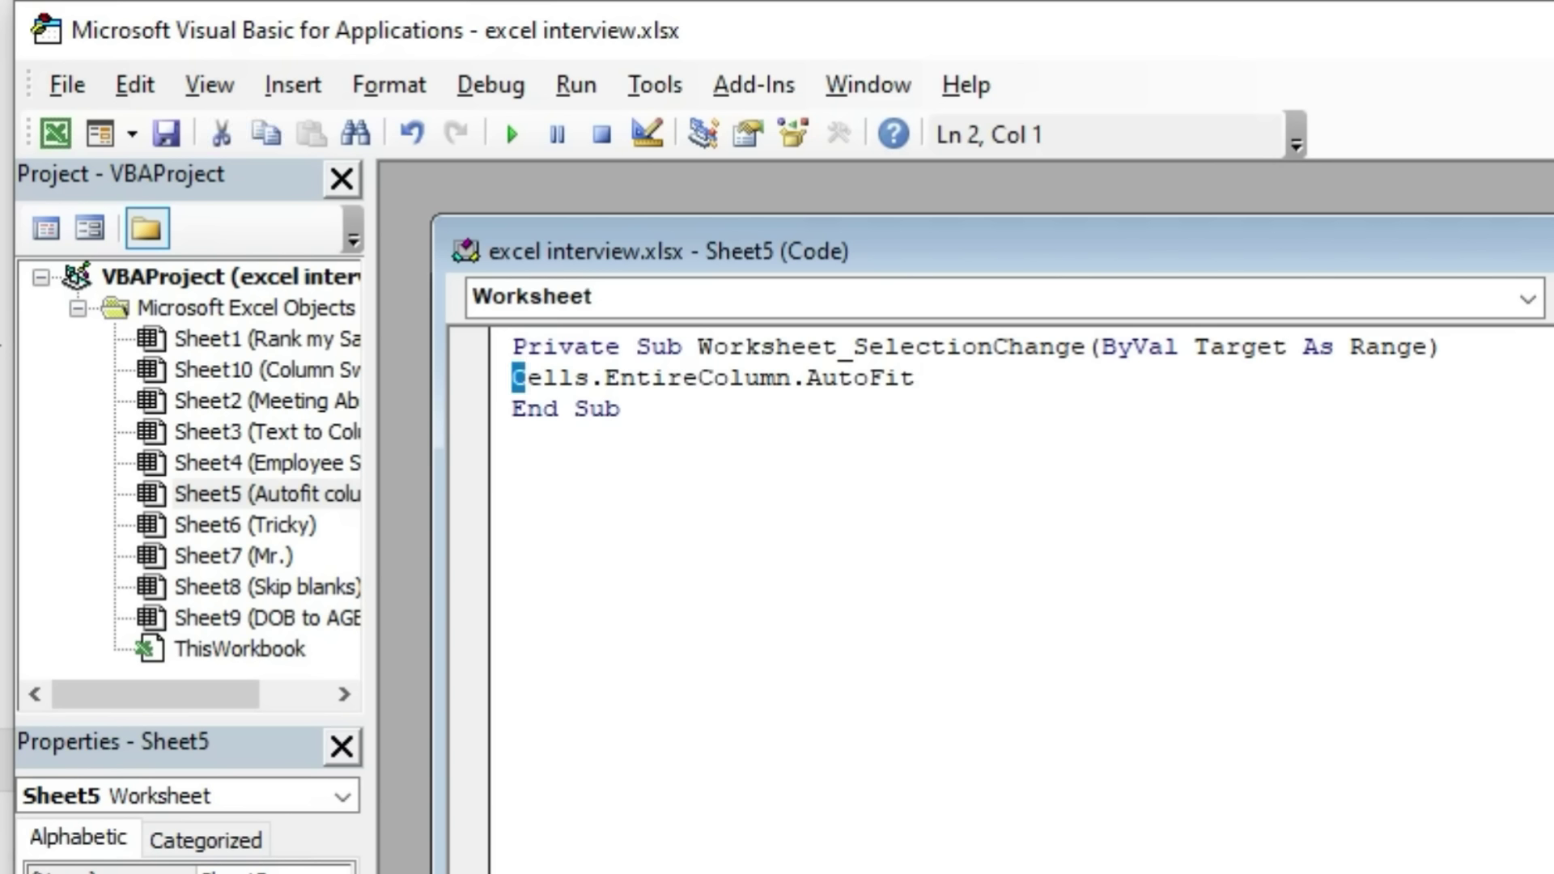
key(Right)
key(Right)
key(Right)
key(shift+Left)
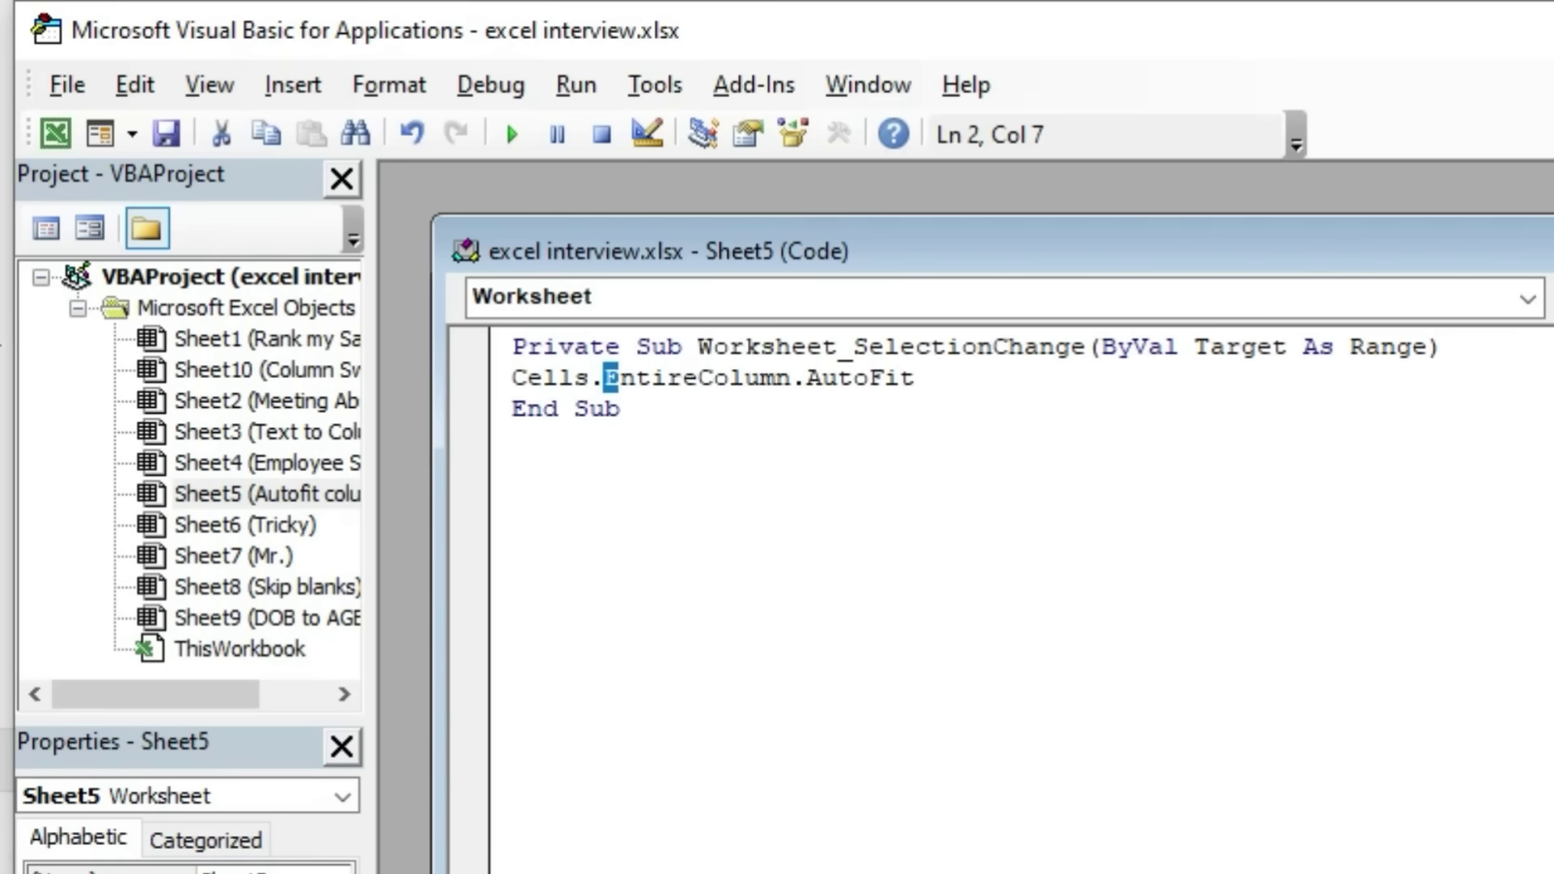
key(ctrl+F4)
Back in Excel, enter the S.no and Employee Name headers in A1 and B1.
key(alt+F11)
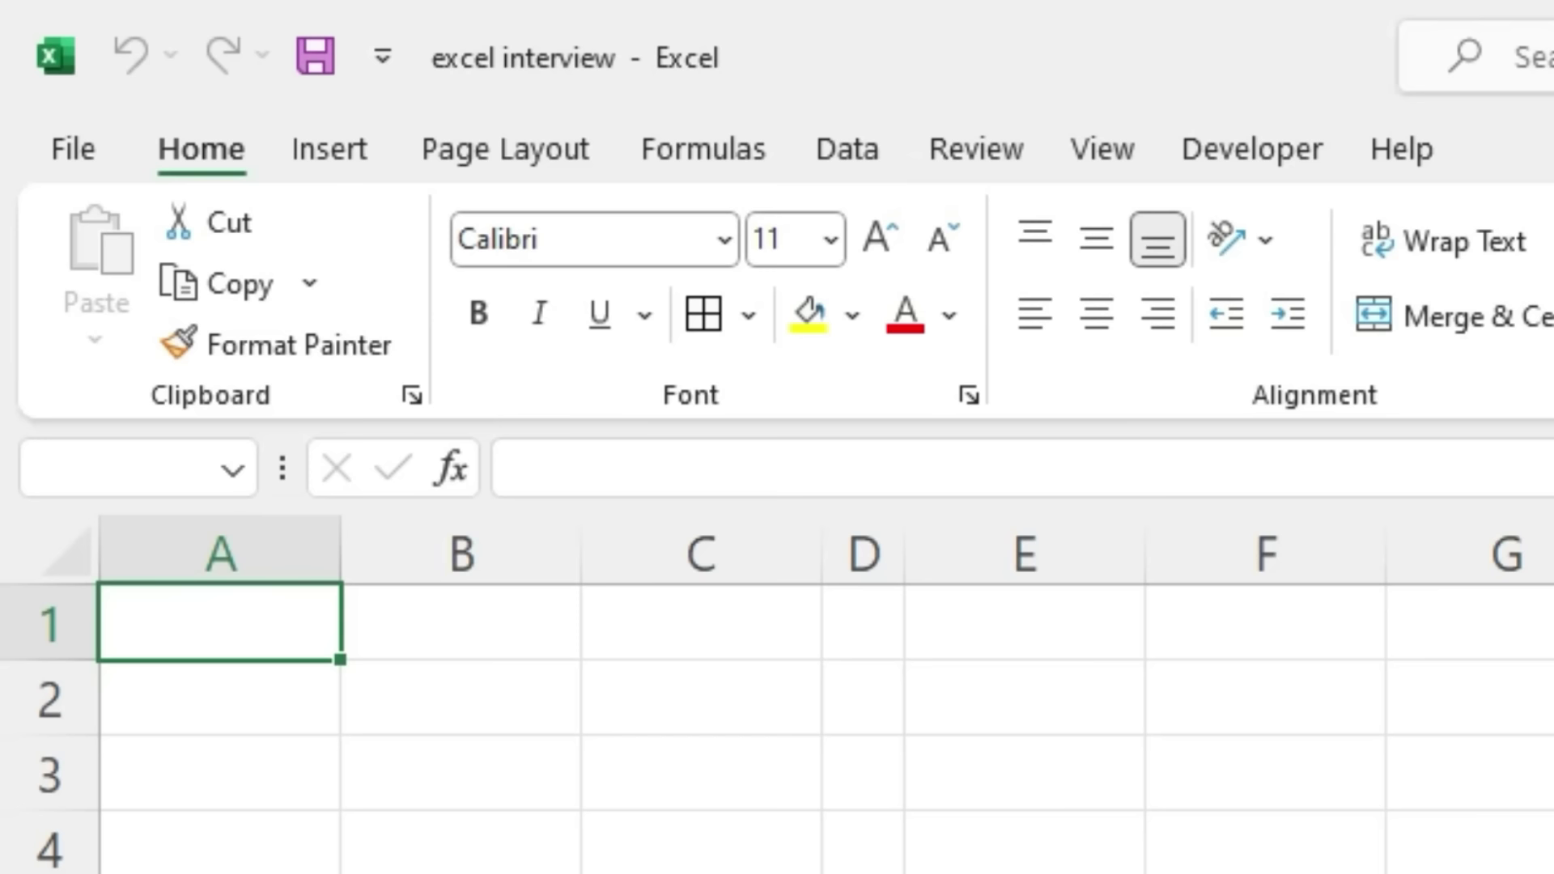
text(S.no)
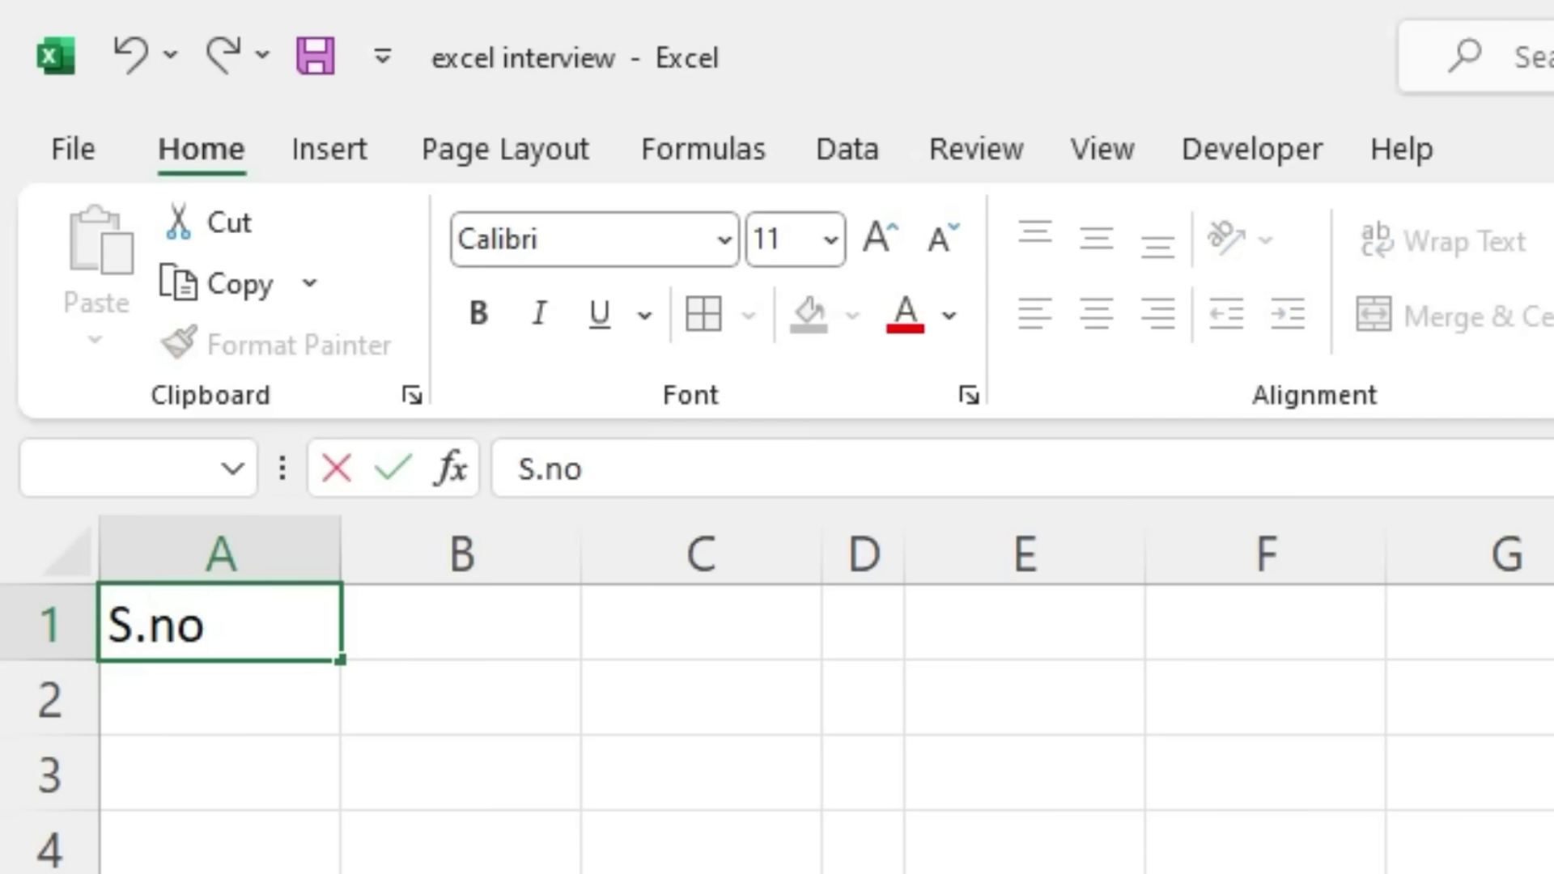
key(Tab)
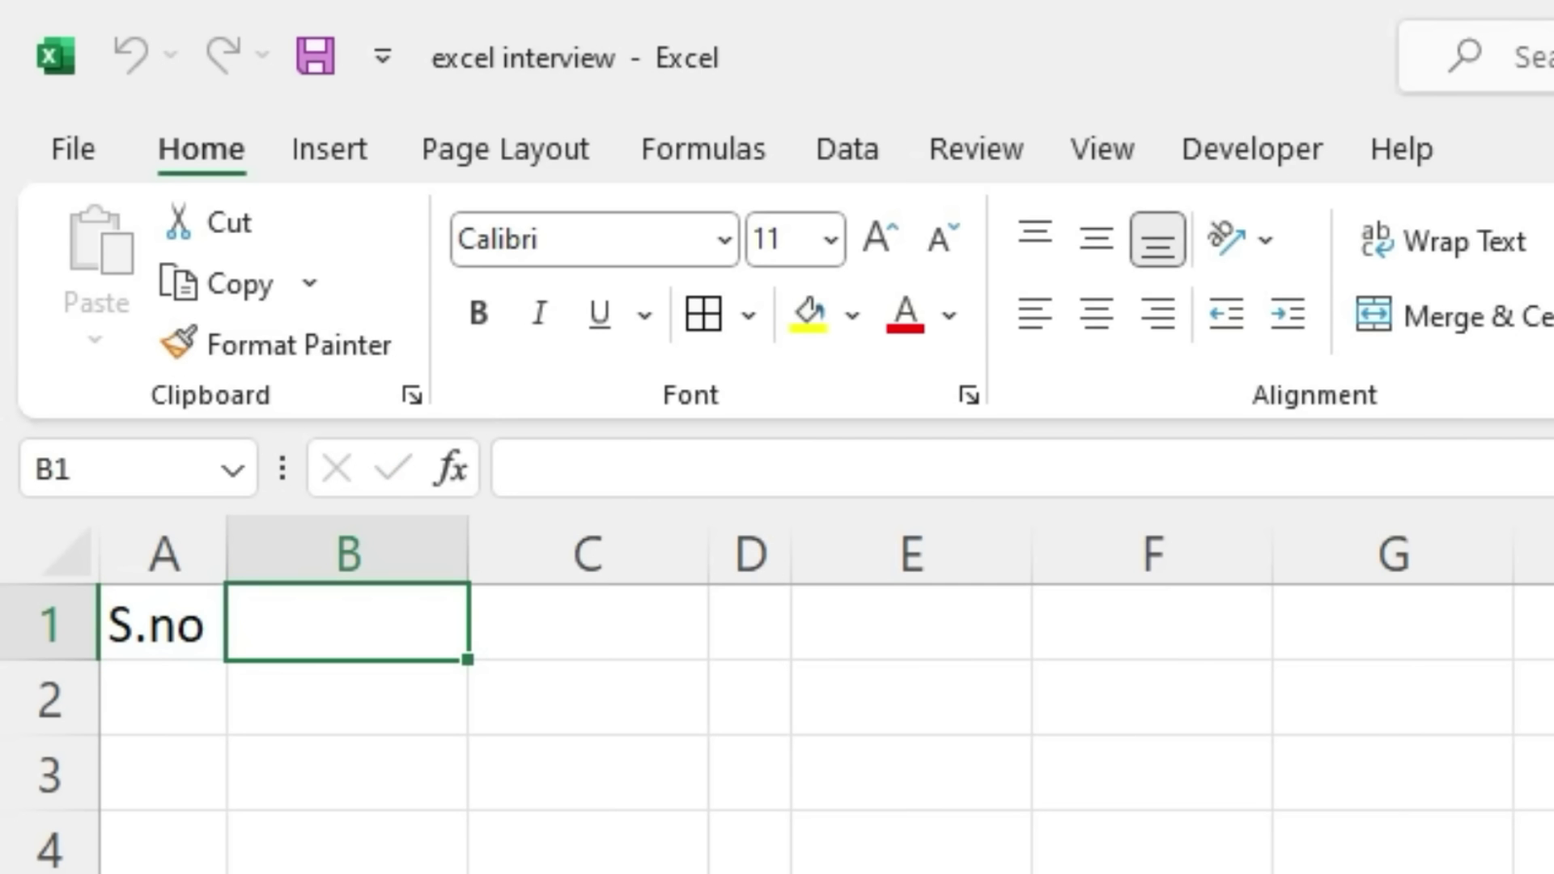
text(Emplo)
key(BackSpace)
text(loe)
key(BackSpace)
key(BackSpace)
text(oye)
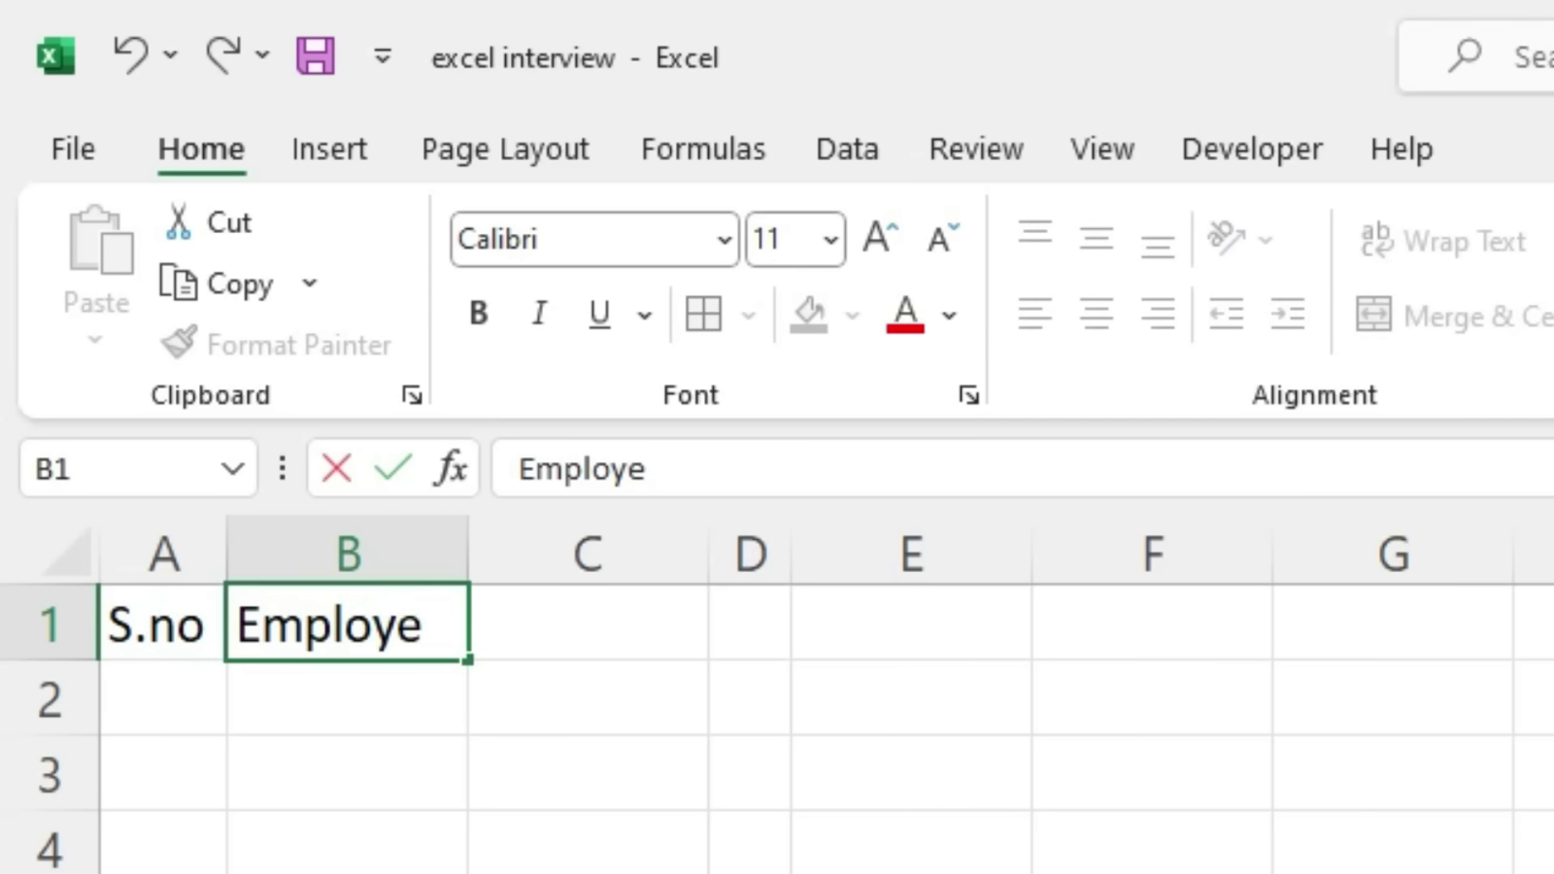
text(e Name)
key(Tab)
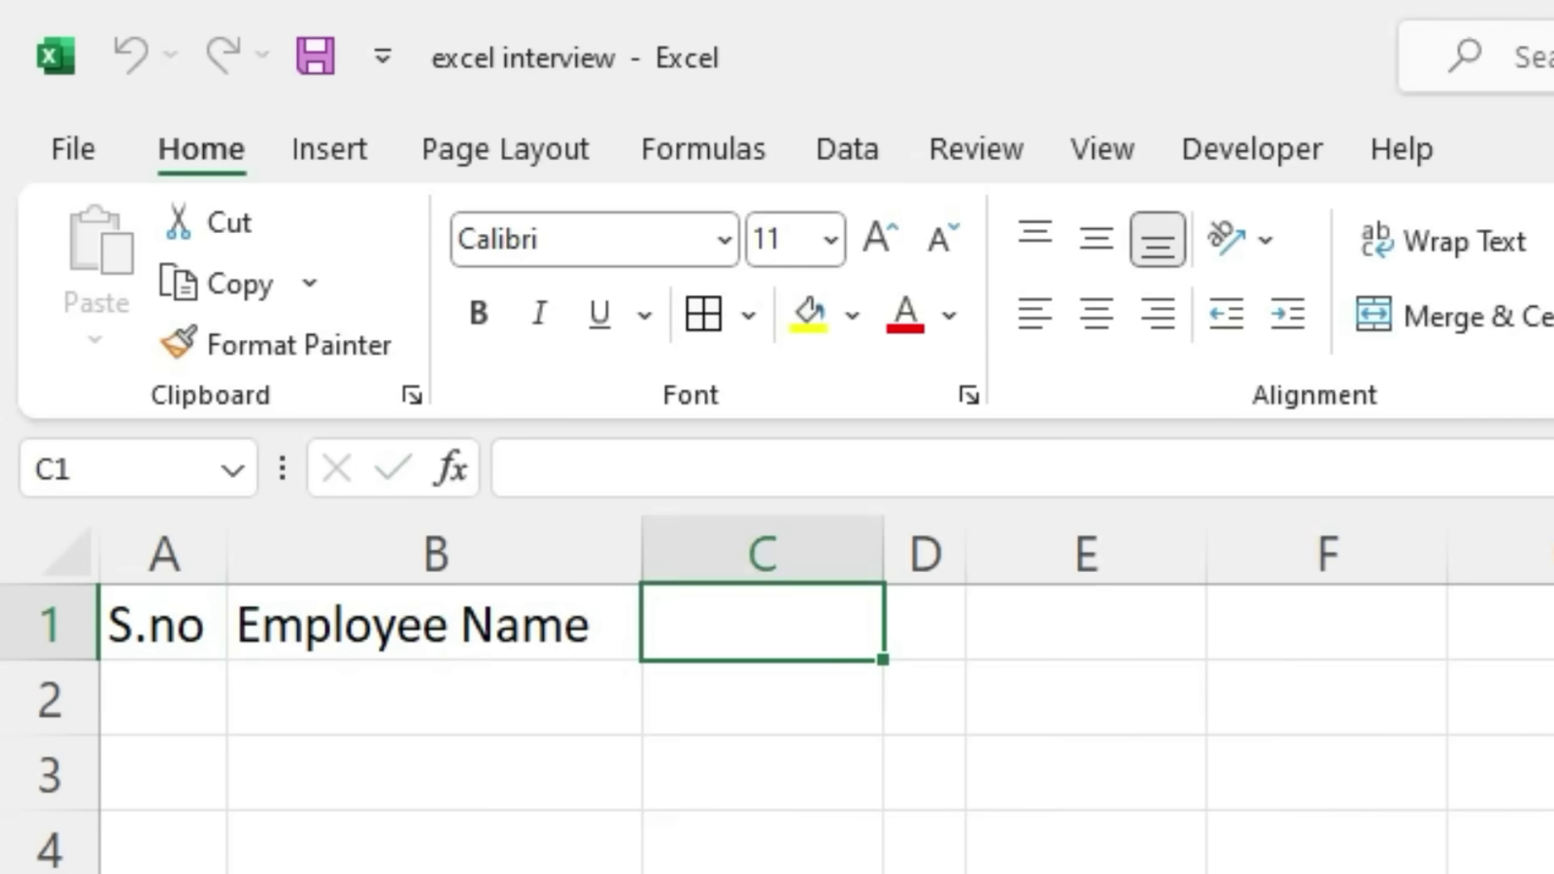
Add the Designation, Salary and Attendance headers in C1:E1.
text(Des)
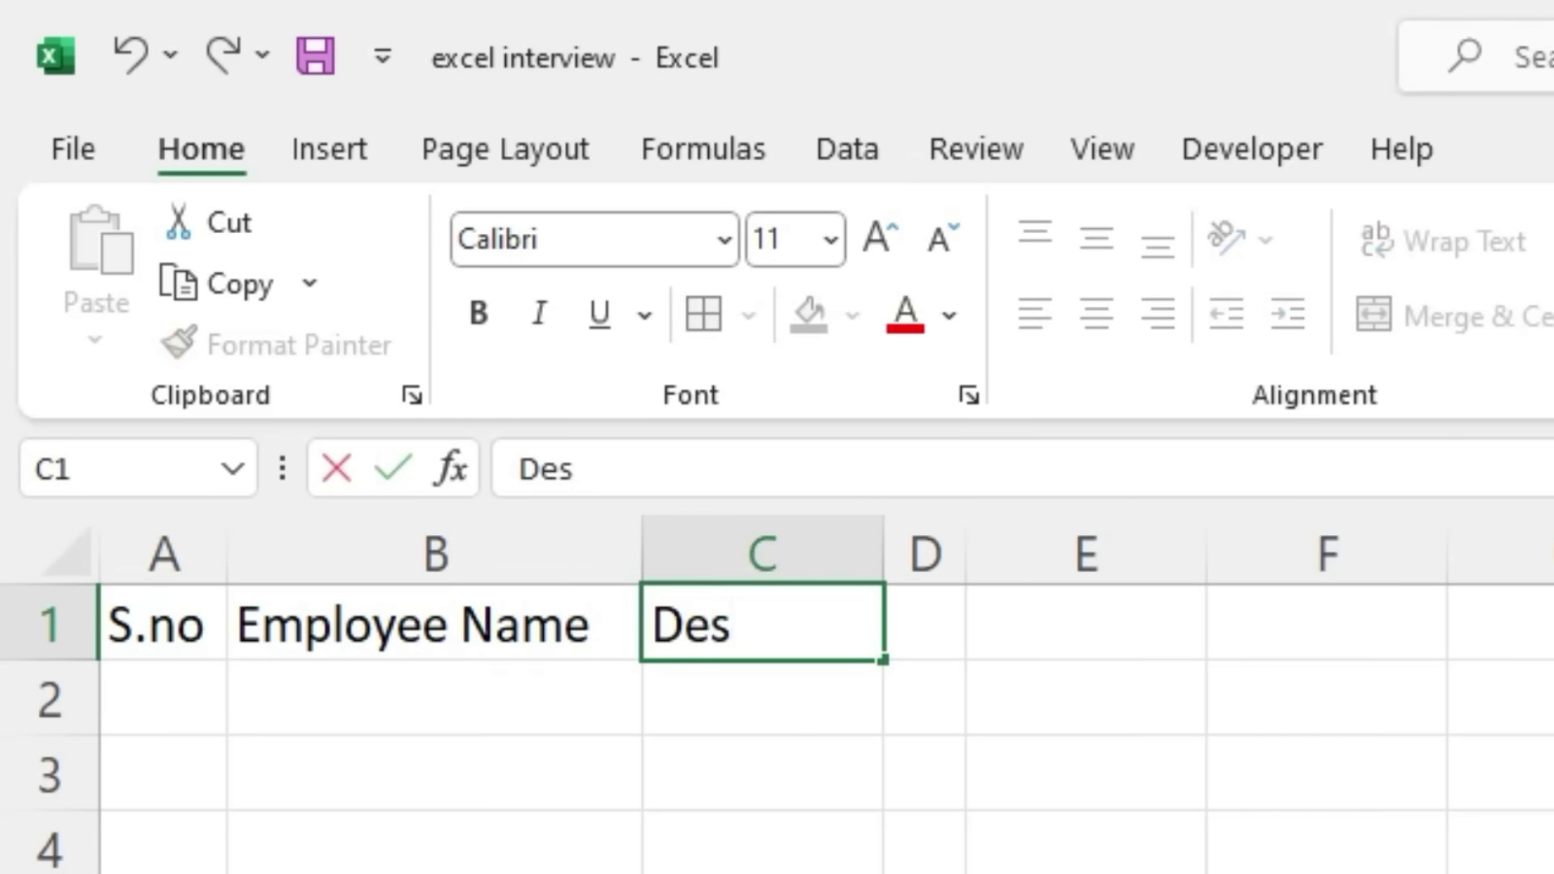
text(ignation)
key(Tab)
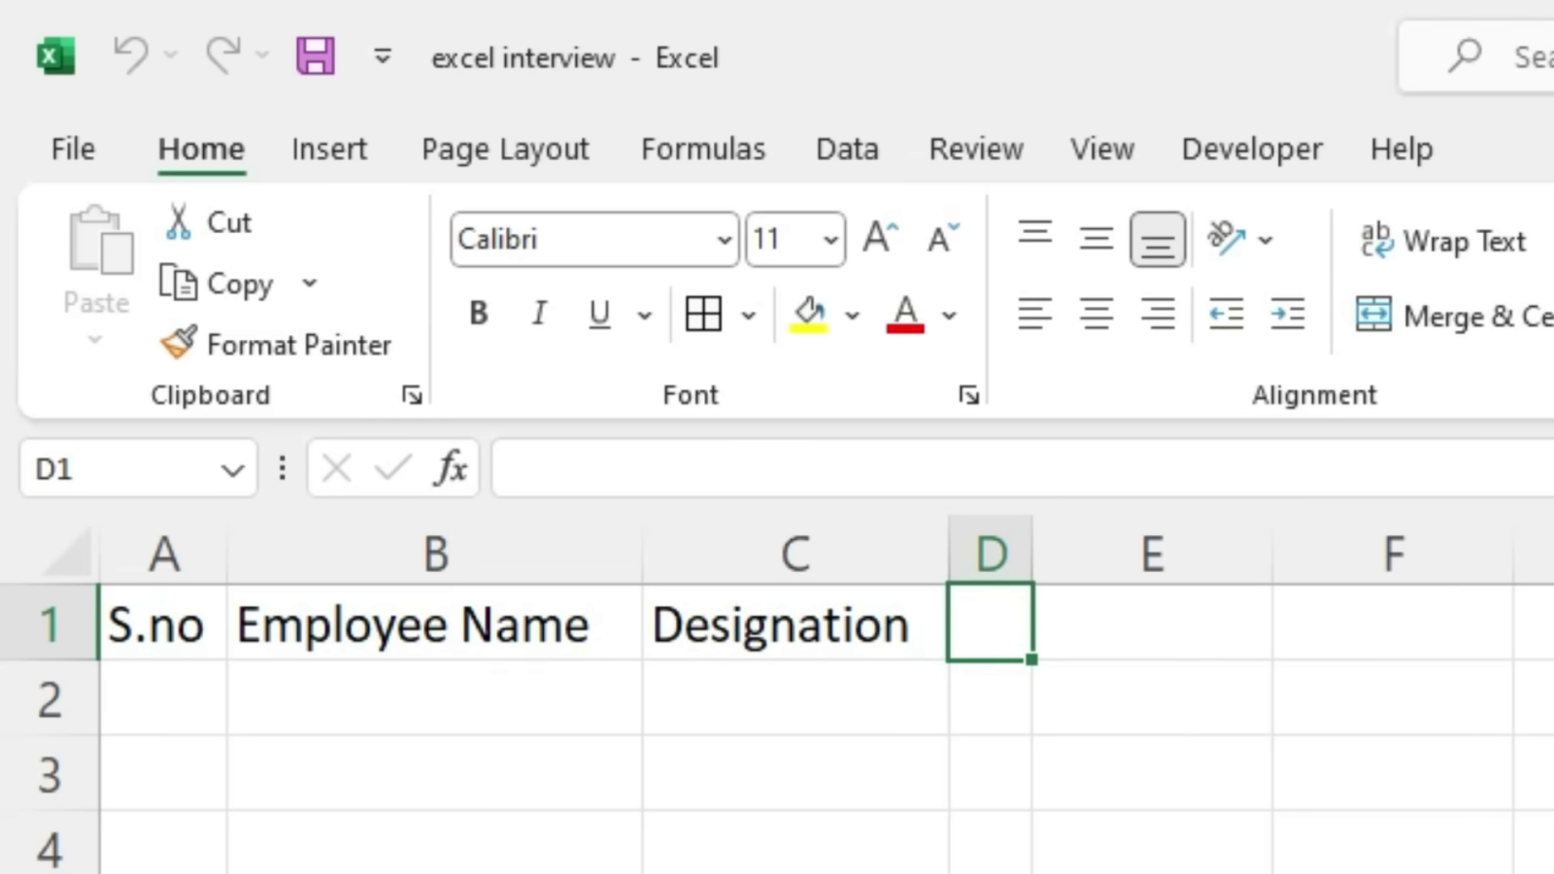
text(Salary)
key(Tab)
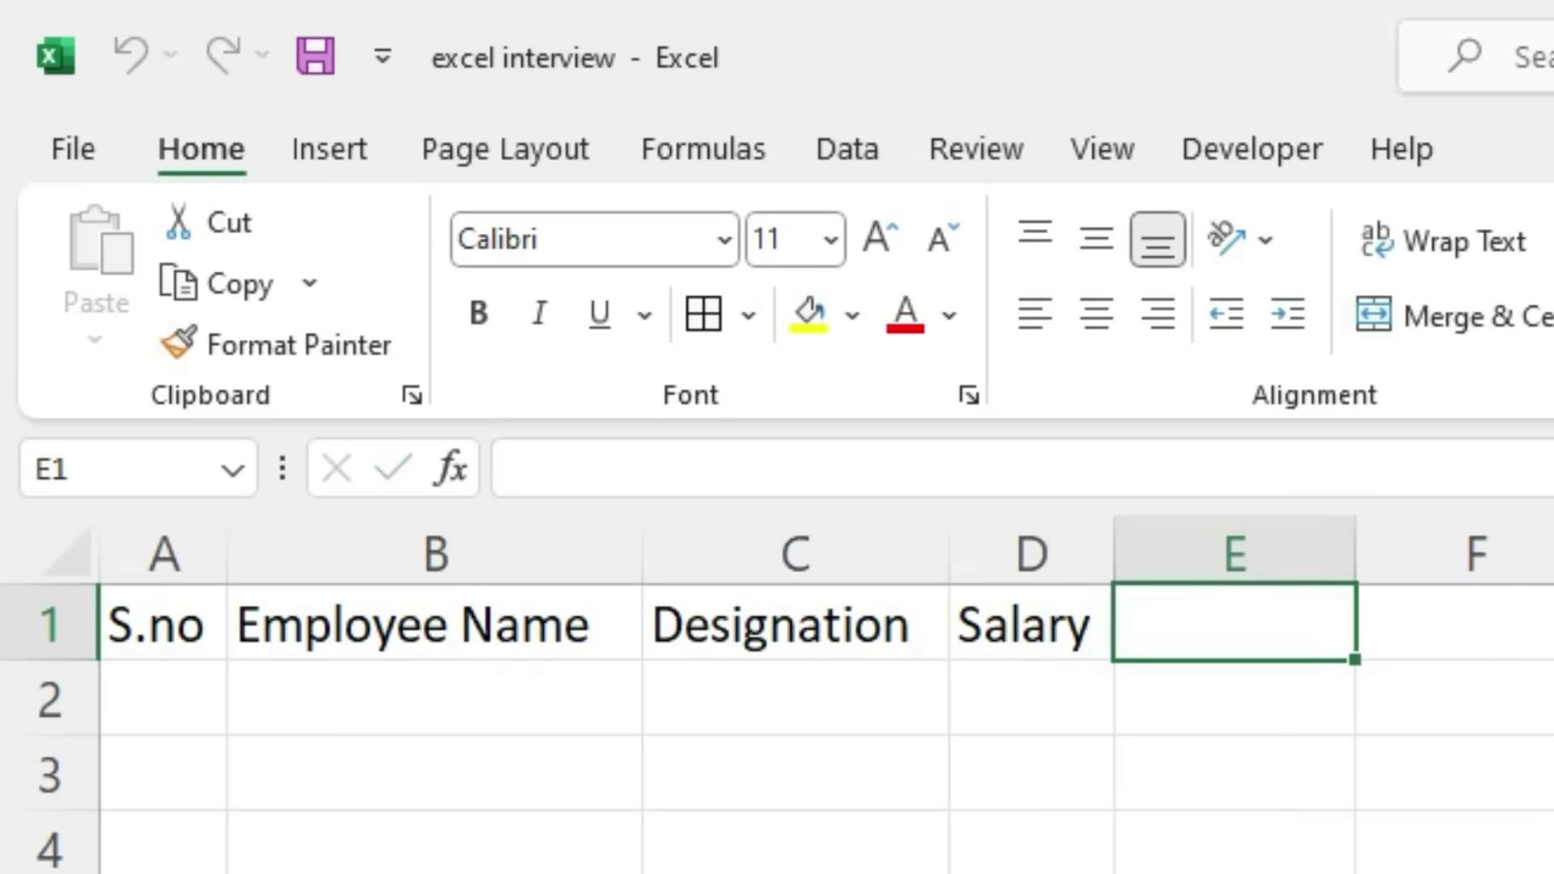
text(Atte)
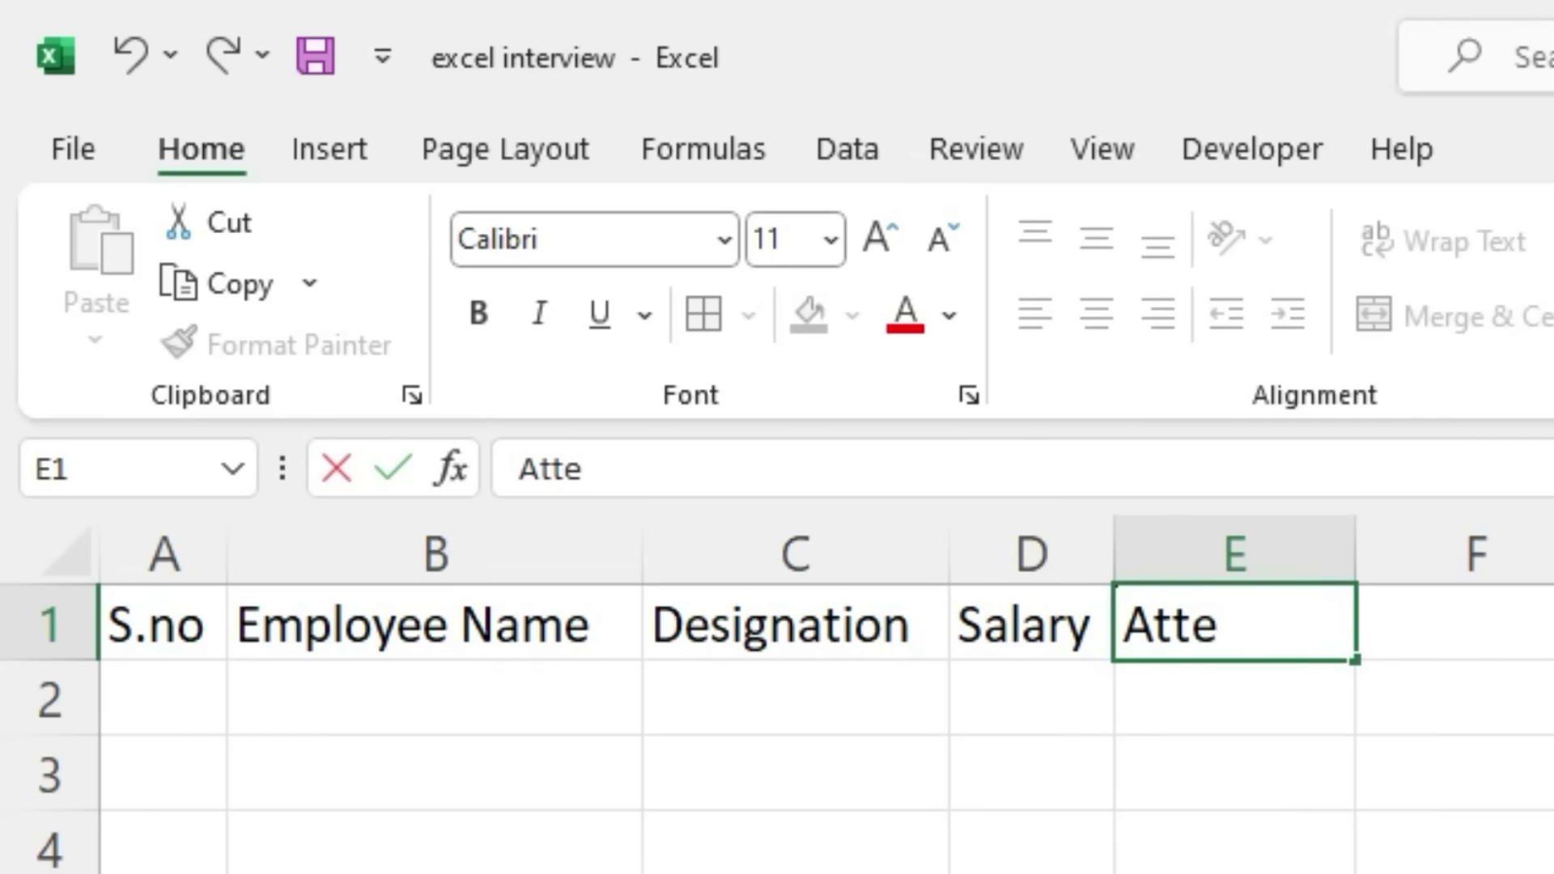
text(ndance)
key(Tab)
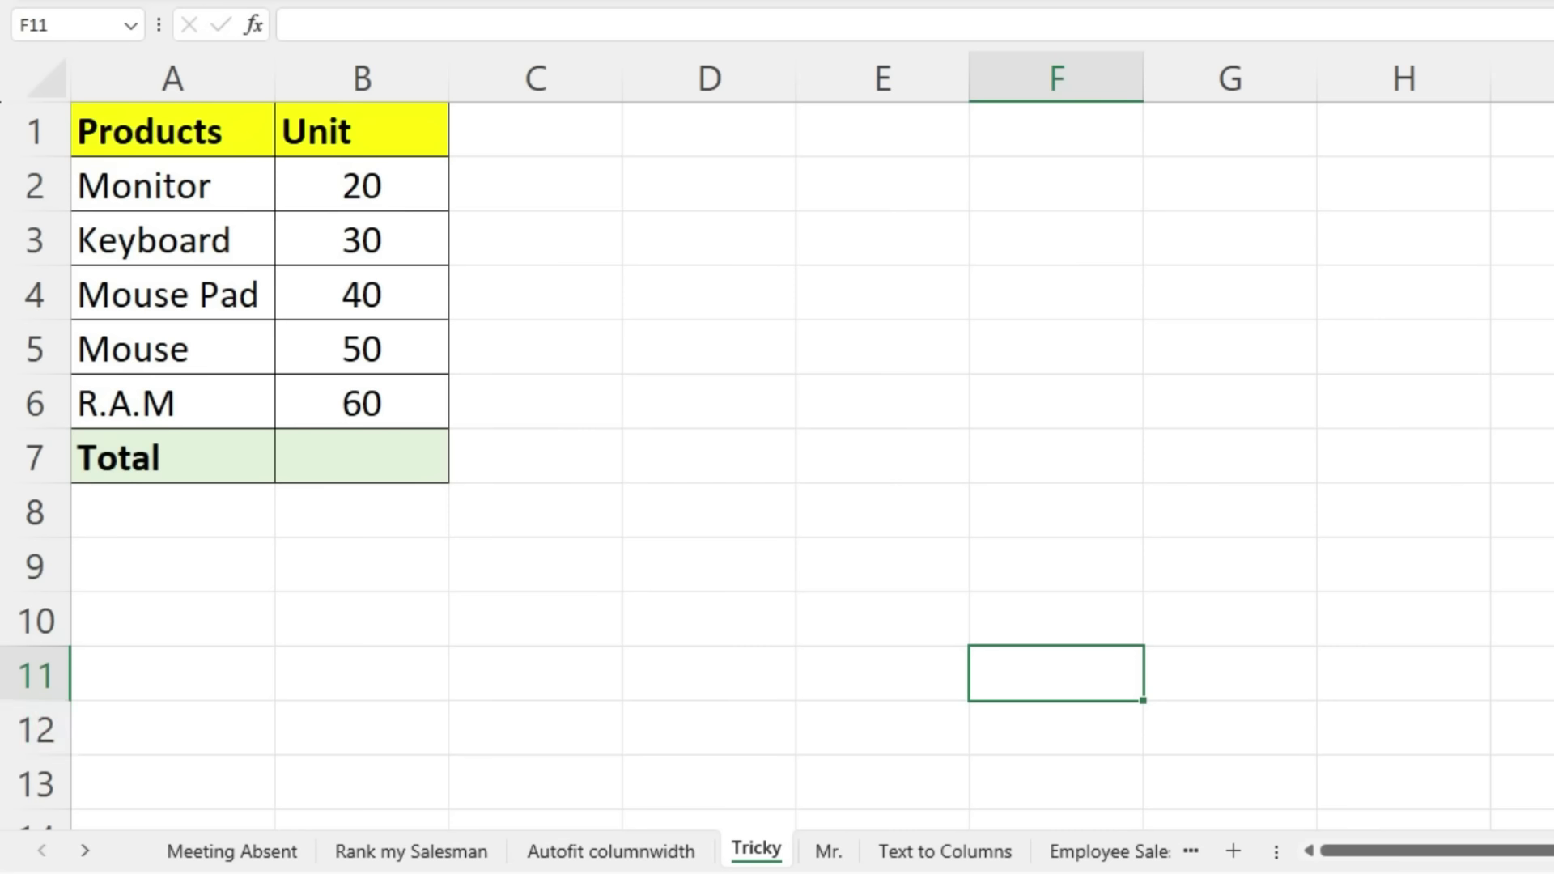
Review the product and unit cells, then change B2 to read 20 Pcs.
drag(172, 185, 172, 402)
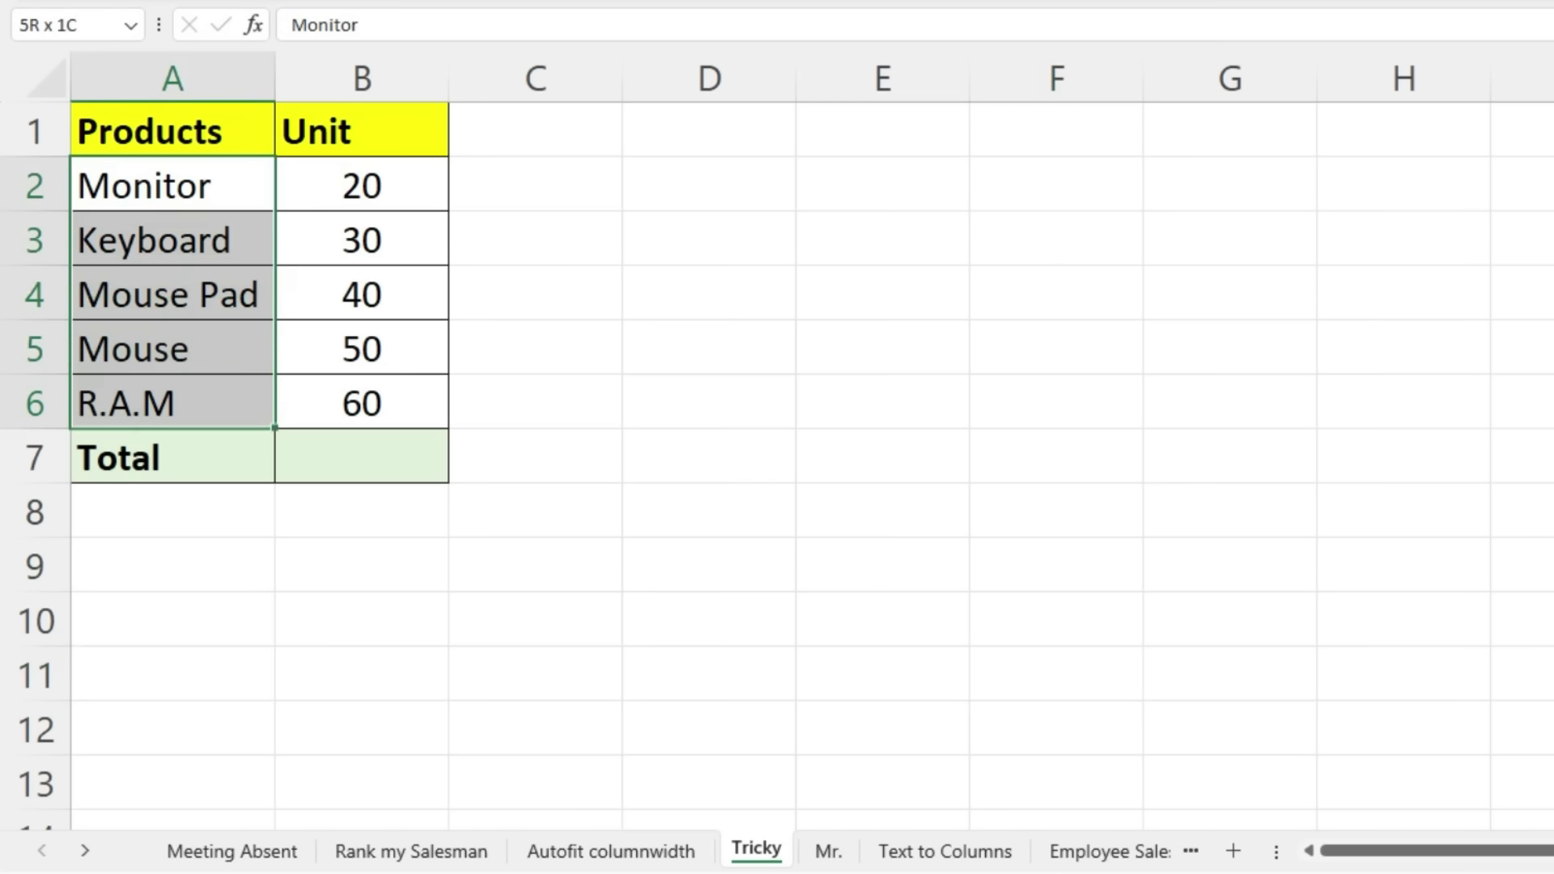
drag(362, 185, 362, 403)
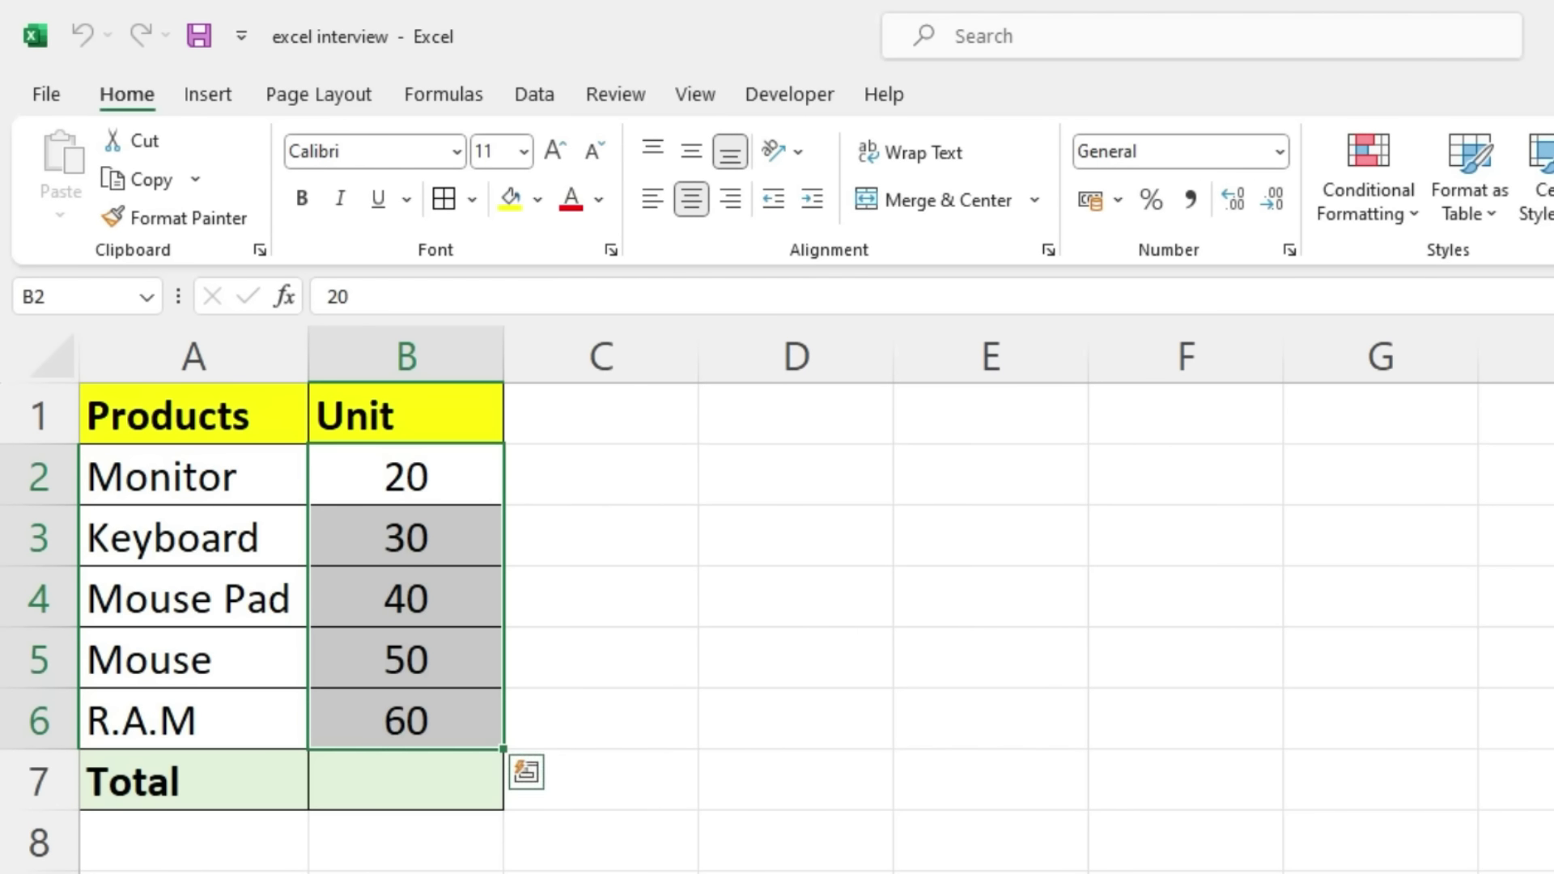
click(405, 780)
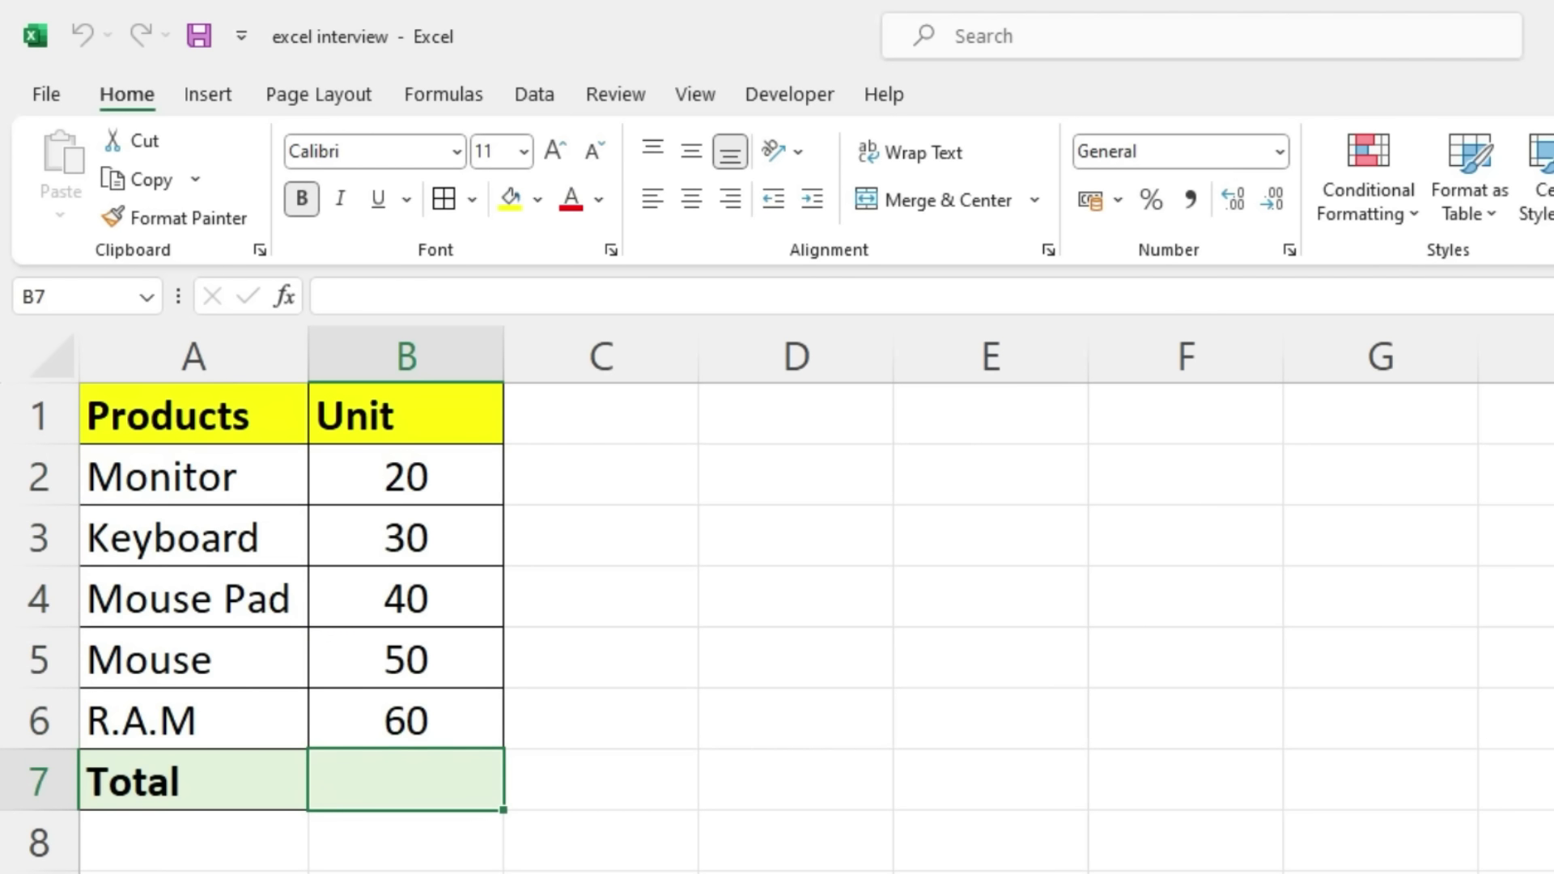
click(406, 476)
key(F2)
text(PC)
key(BackSpace)
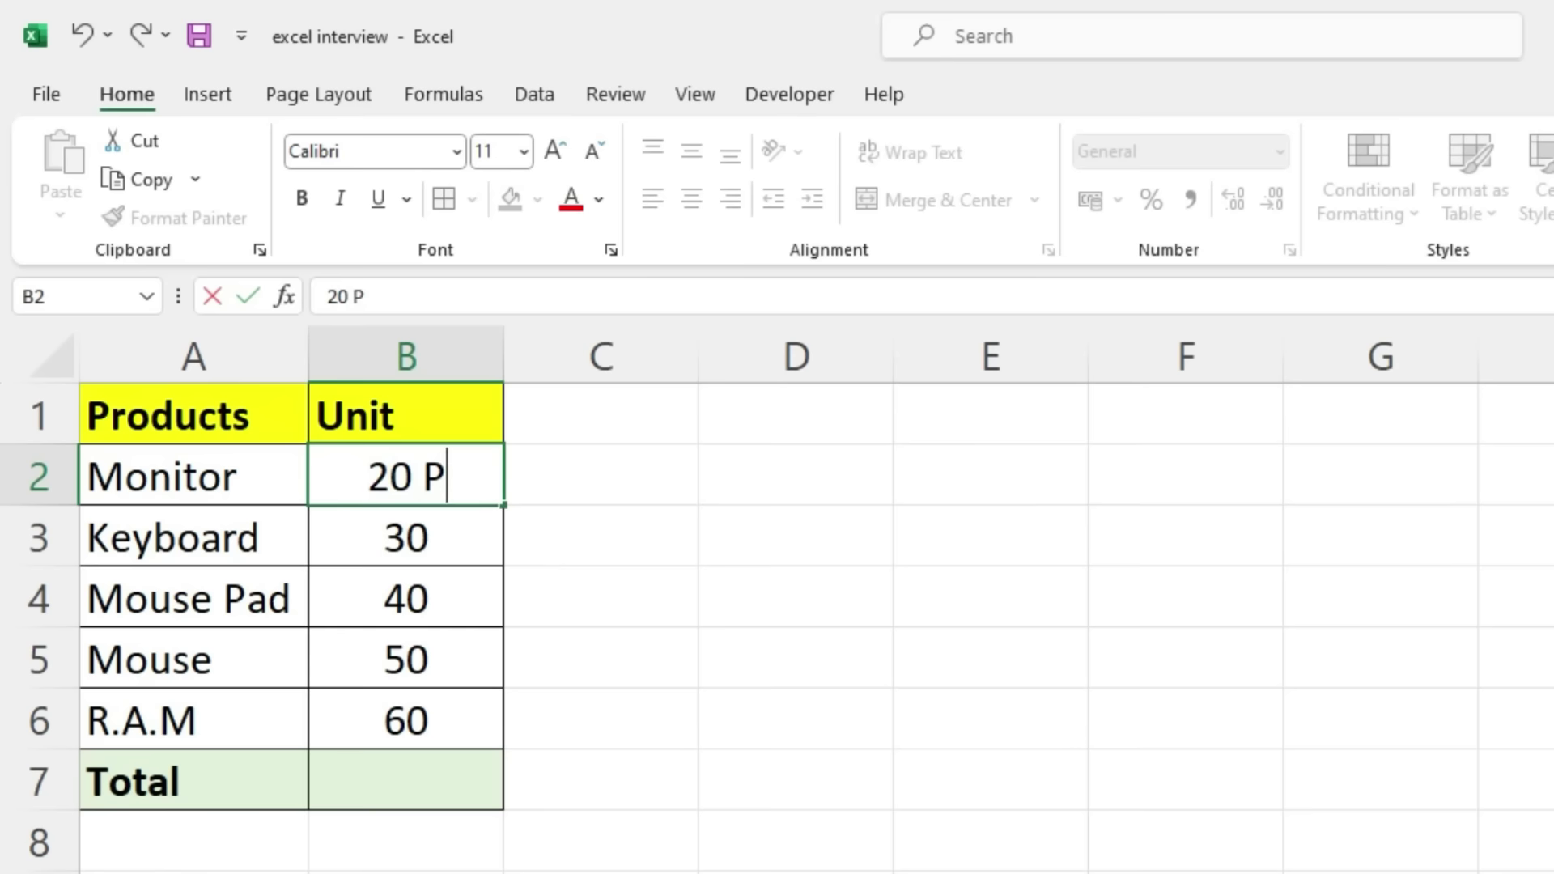
text(cs)
key(Return)
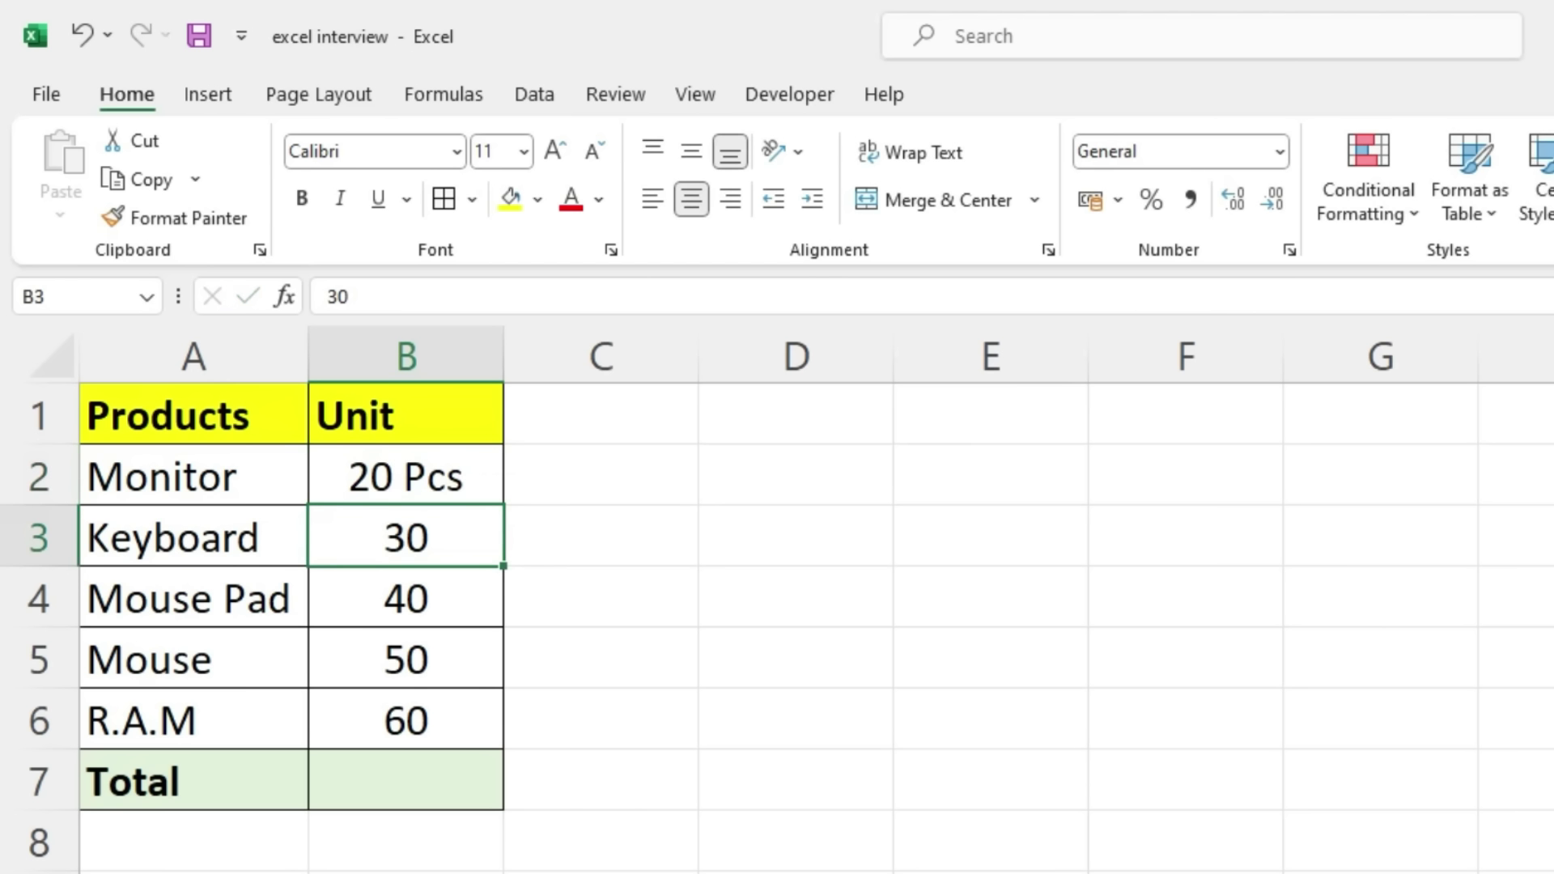
Change B3 to 30 Pcs and Flash Fill the Pcs suffix down B4:B6.
key(F2)
text(PC)
key(BackSpace)
text(cs)
key(Return)
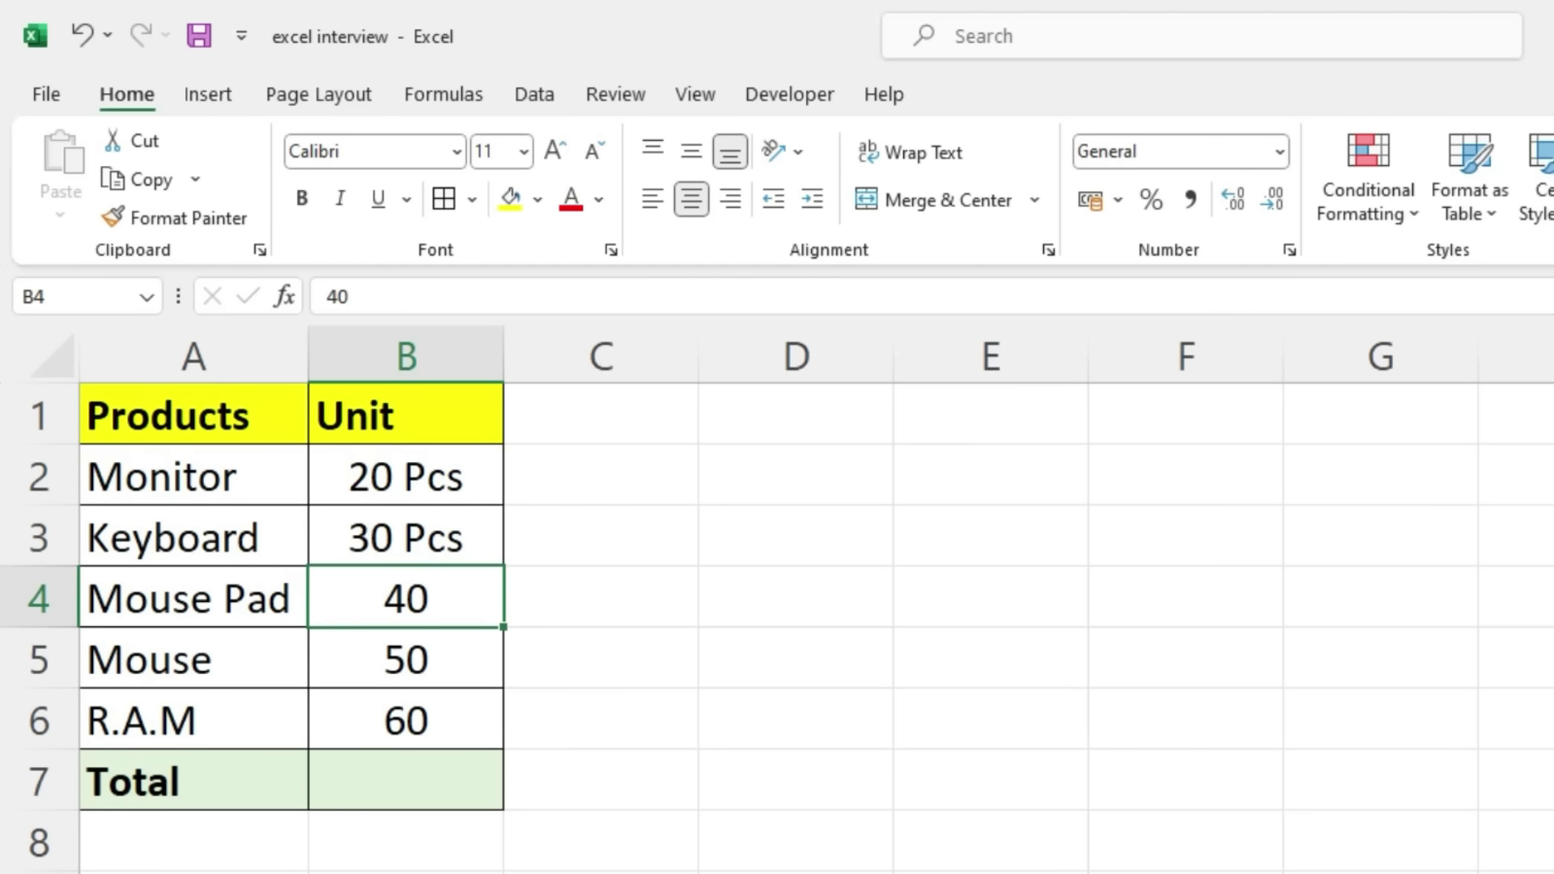
key(ctrl+e)
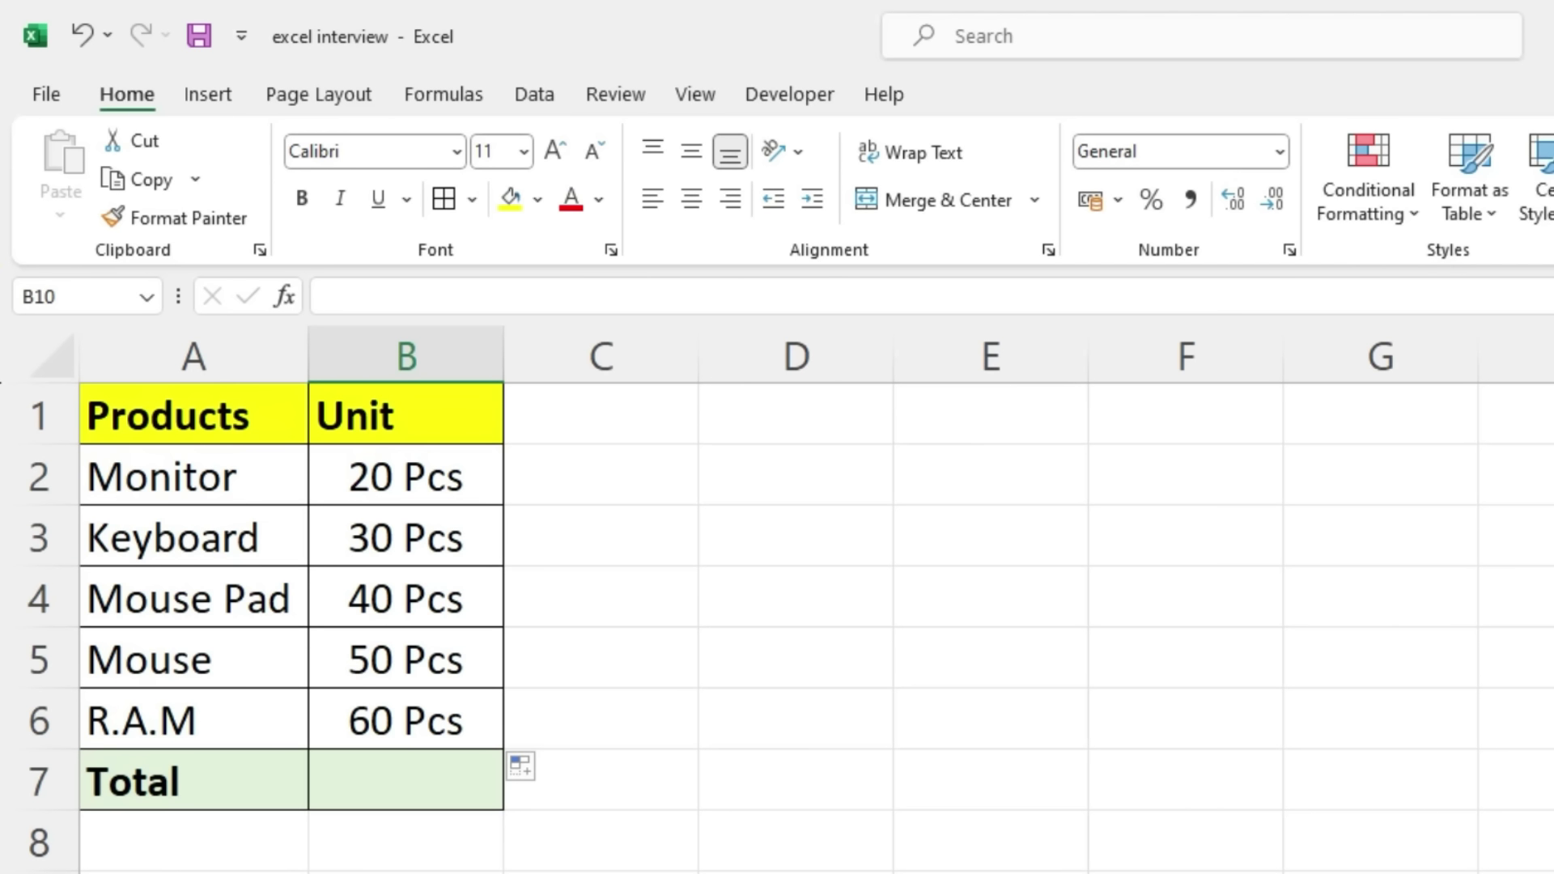
click(406, 780)
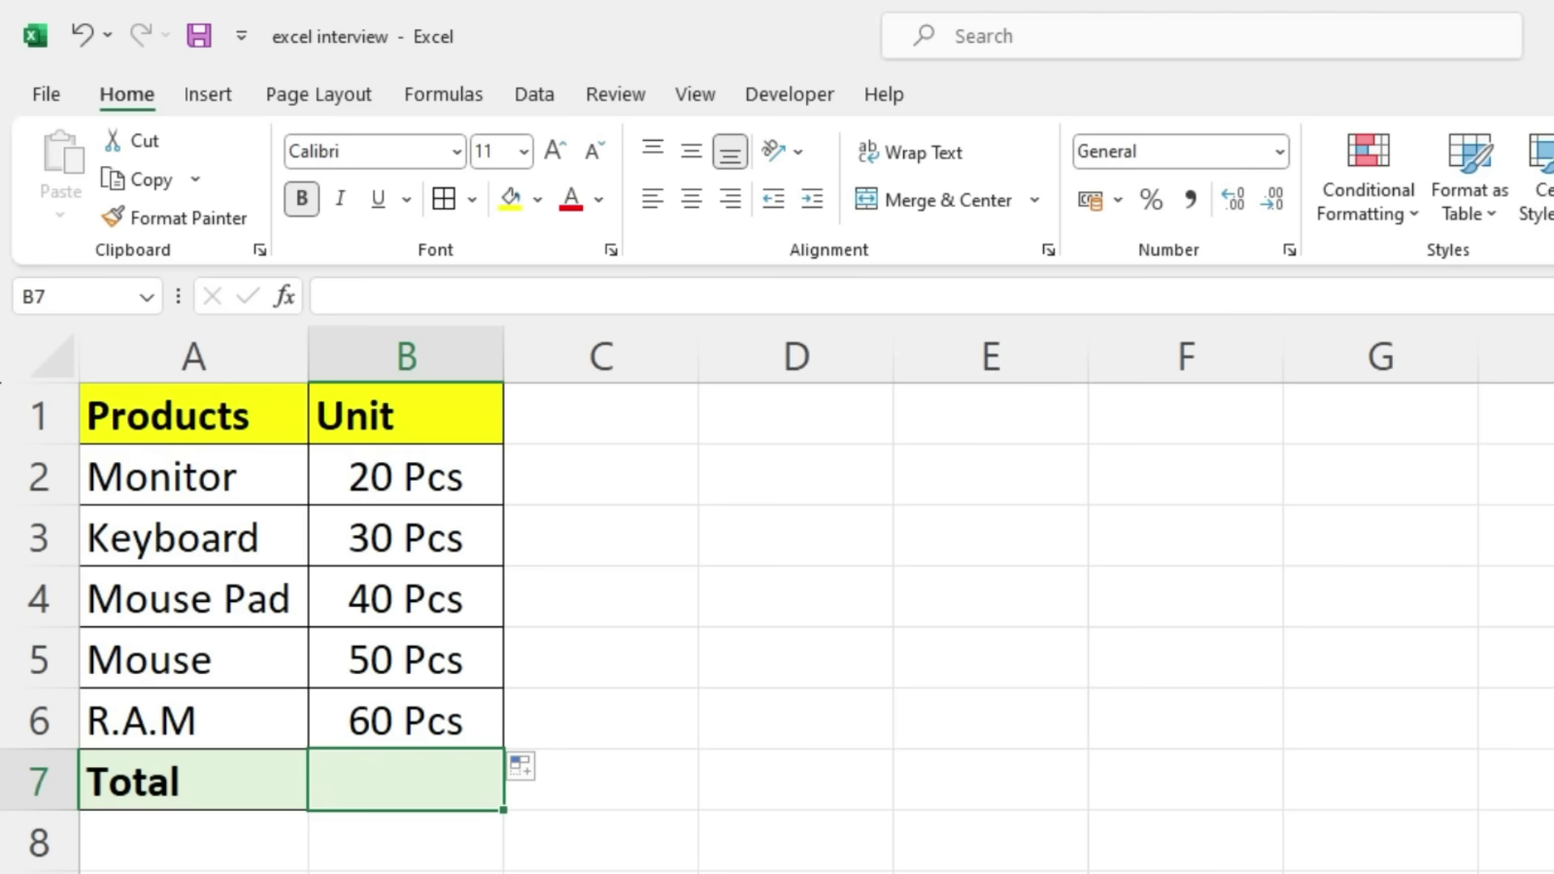
key(alt+equal)
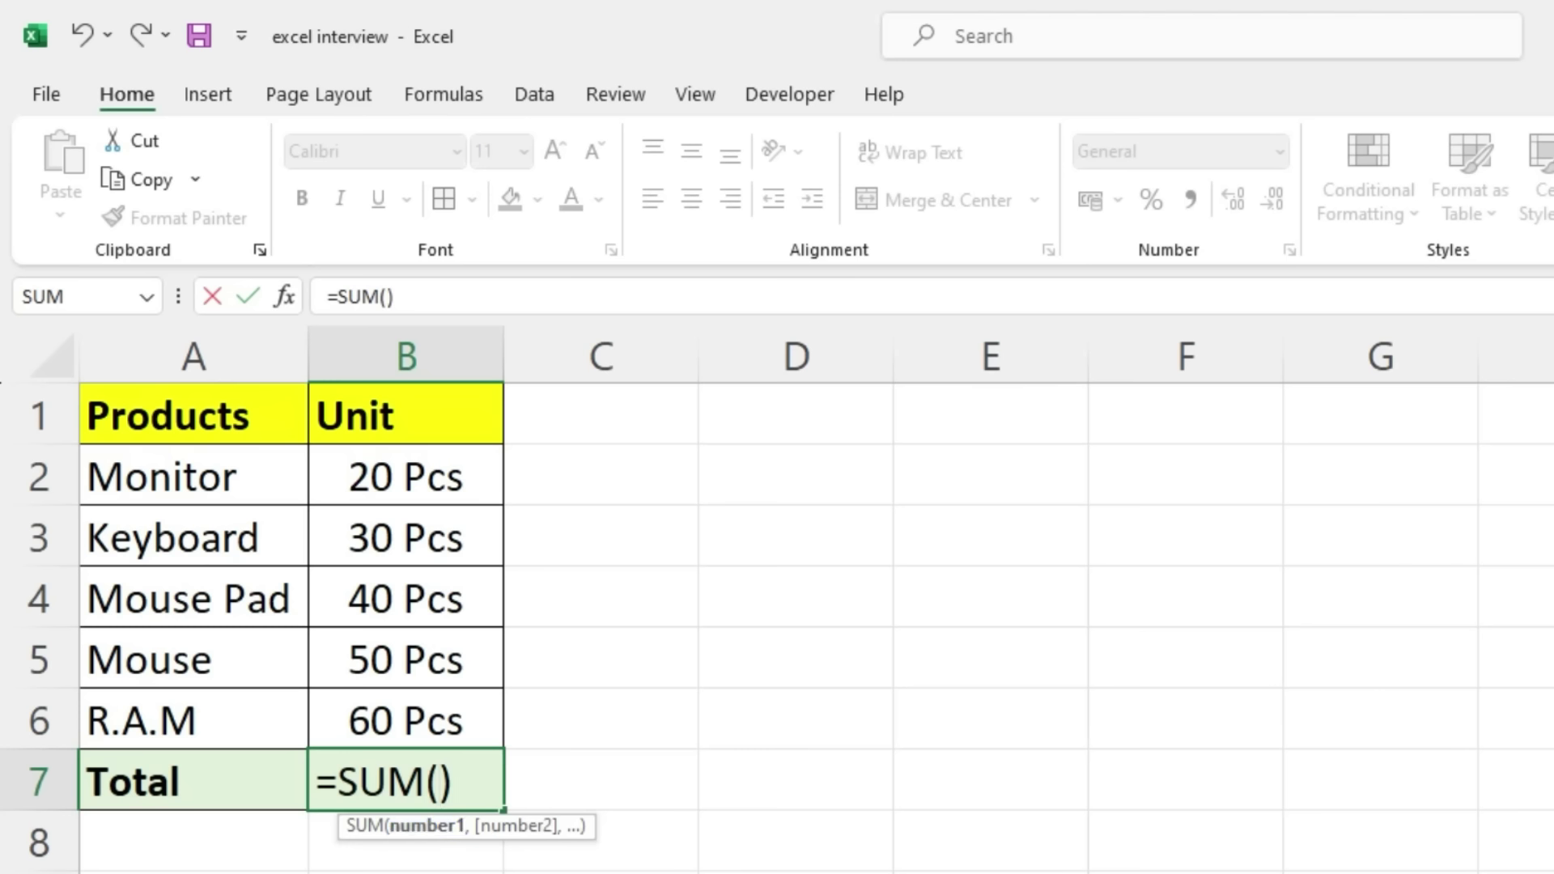
drag(405, 478, 405, 720)
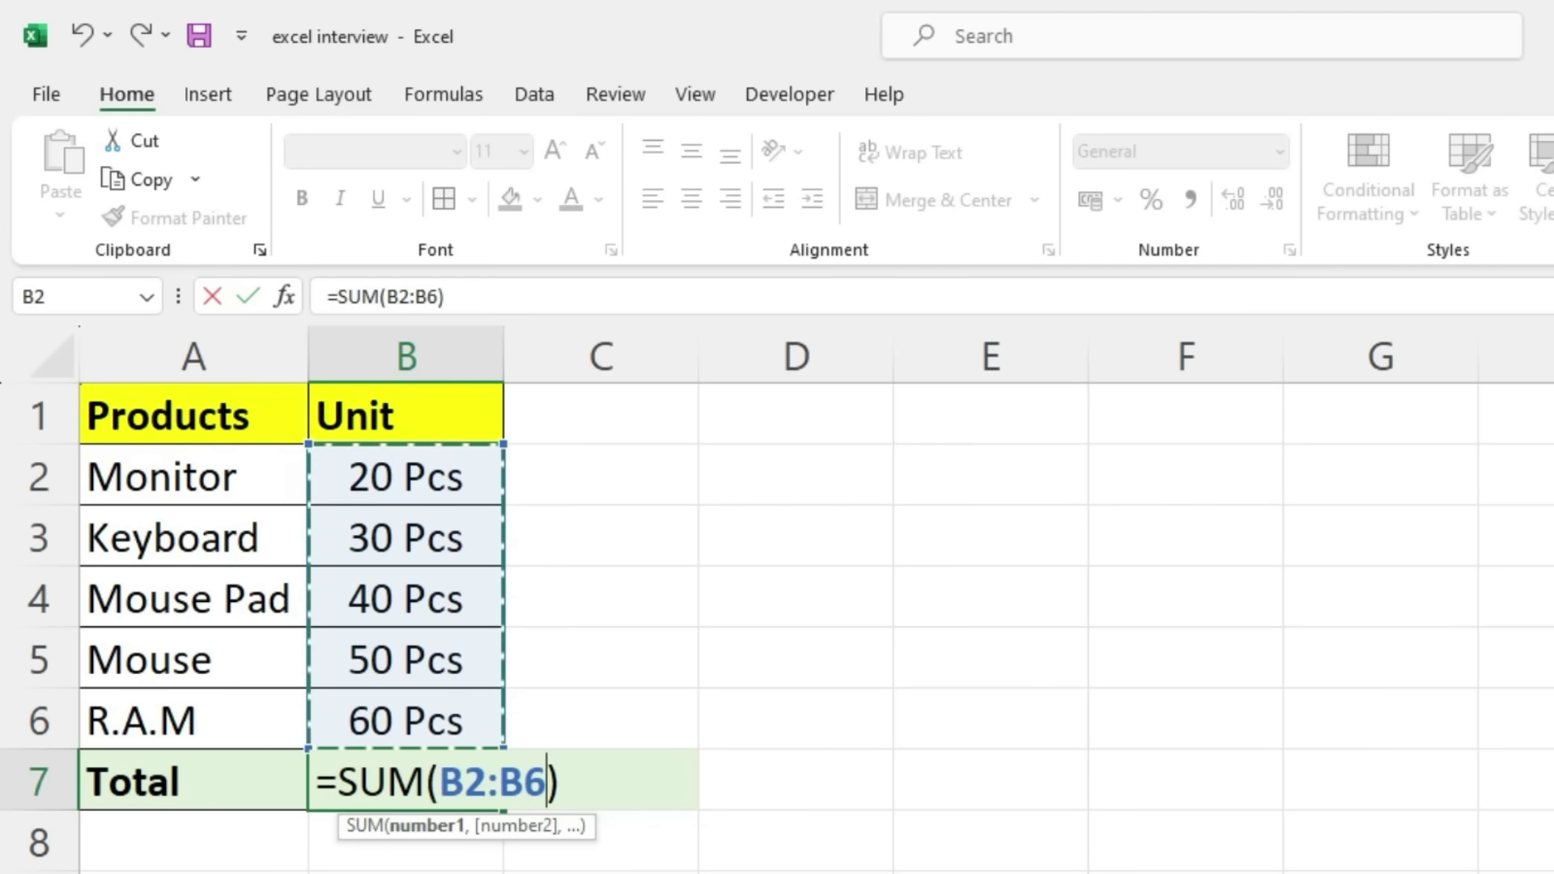
key(Return)
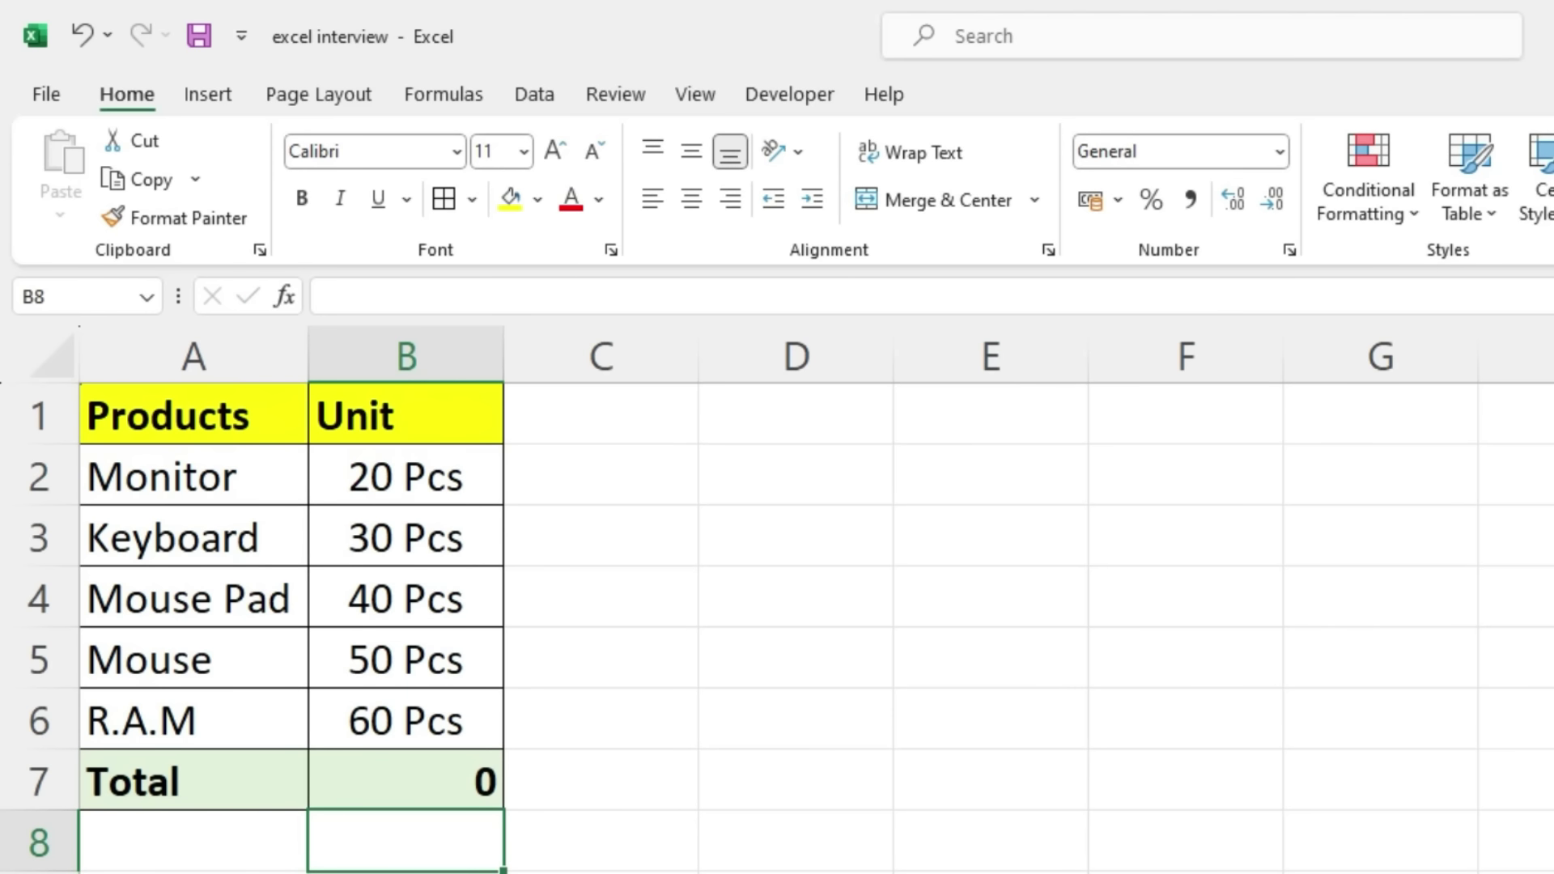
click(405, 780)
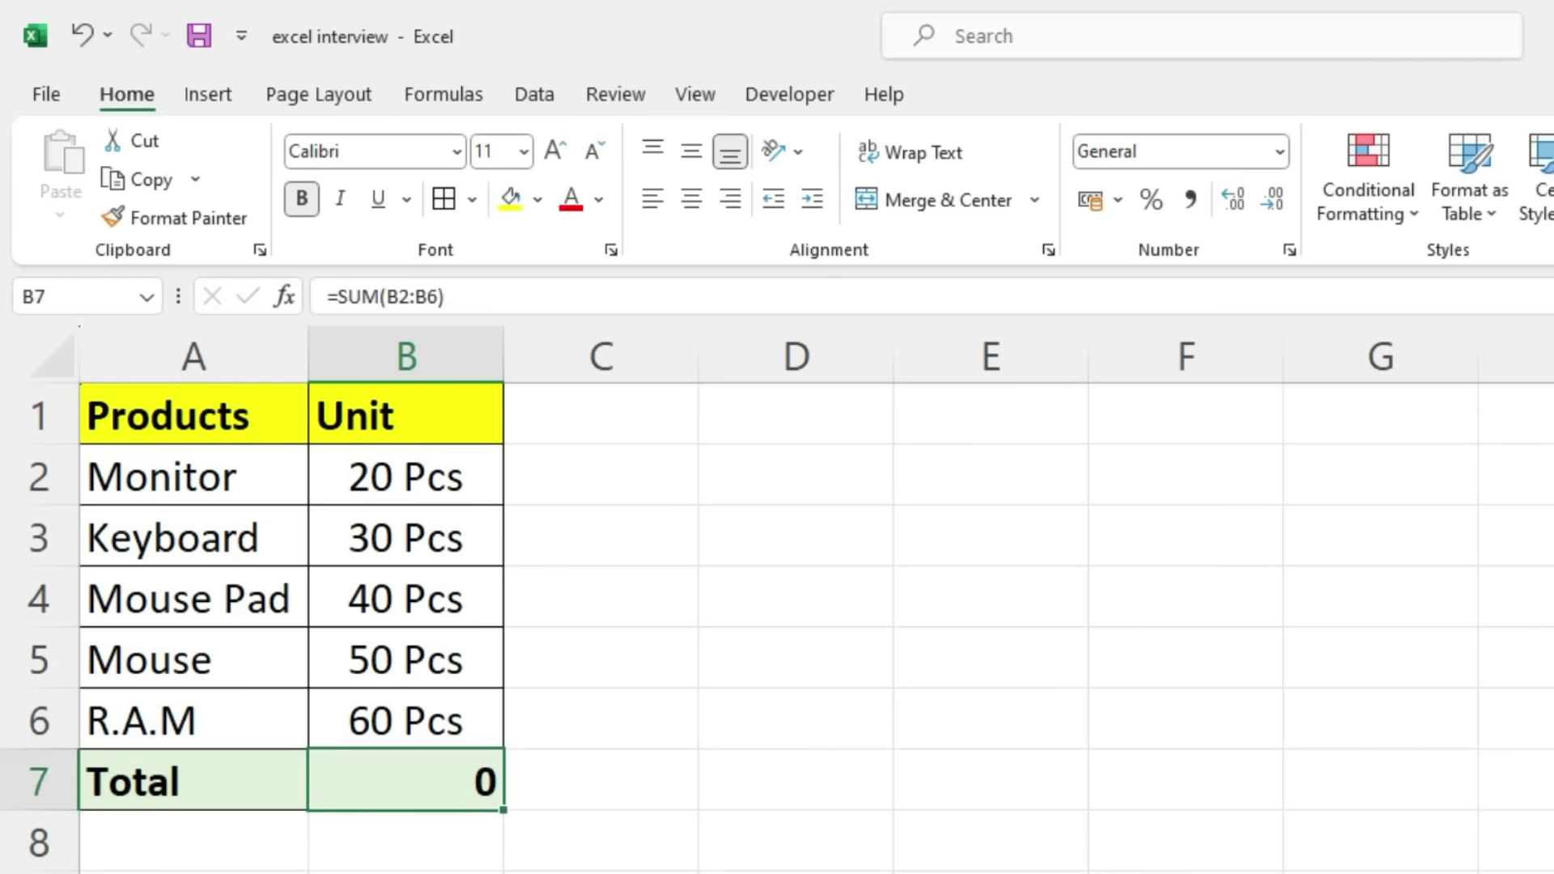
key(Delete)
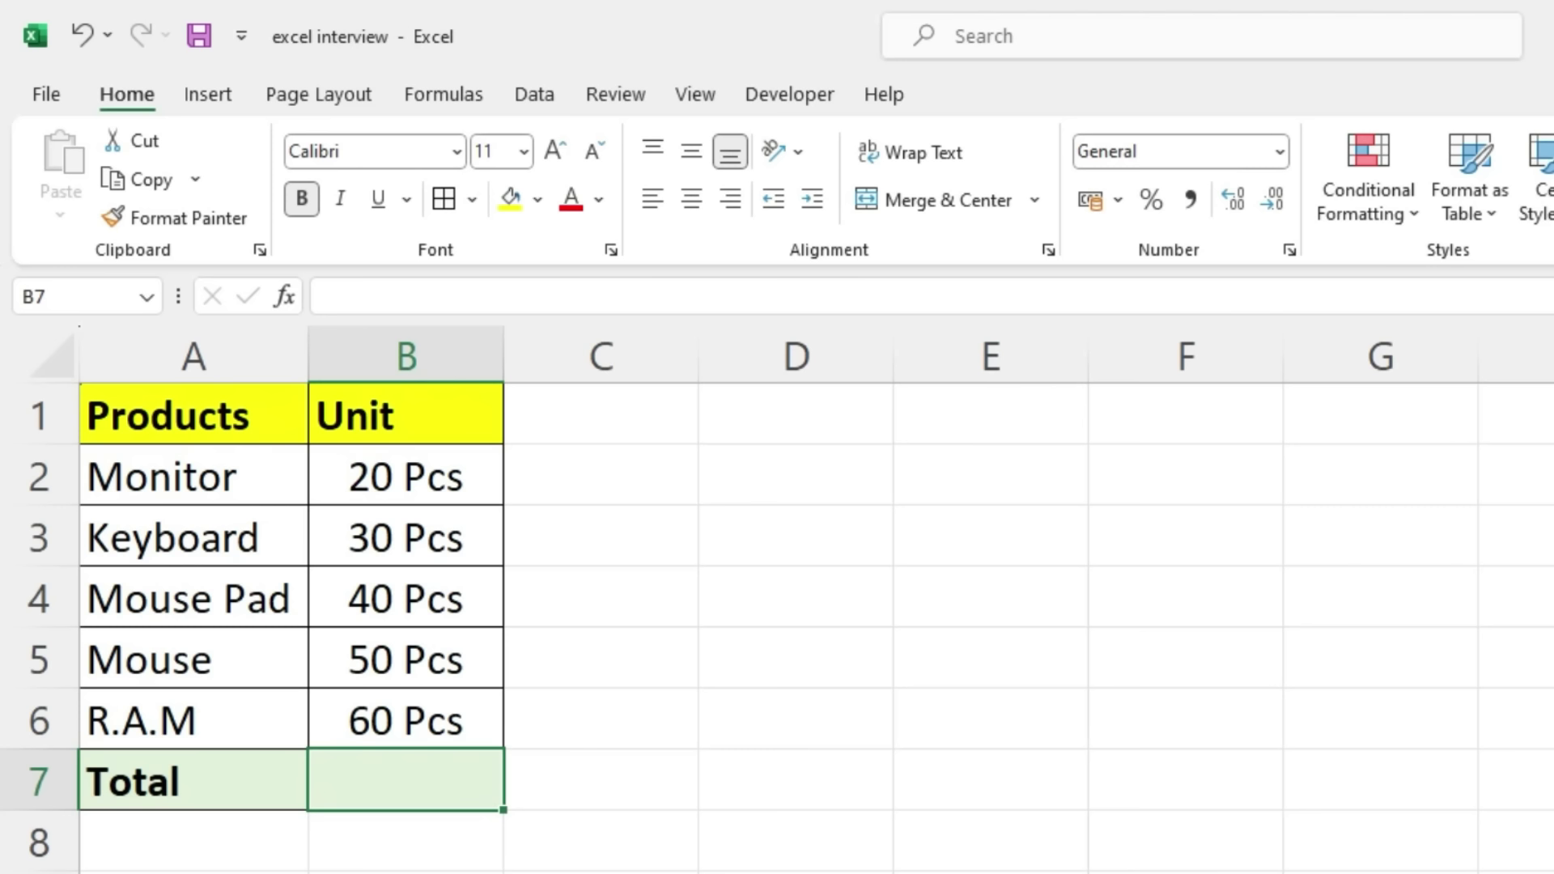
Clear B2:B6, enter 20 and 30, and extend the series down to 60 in B6.
drag(404, 476, 404, 720)
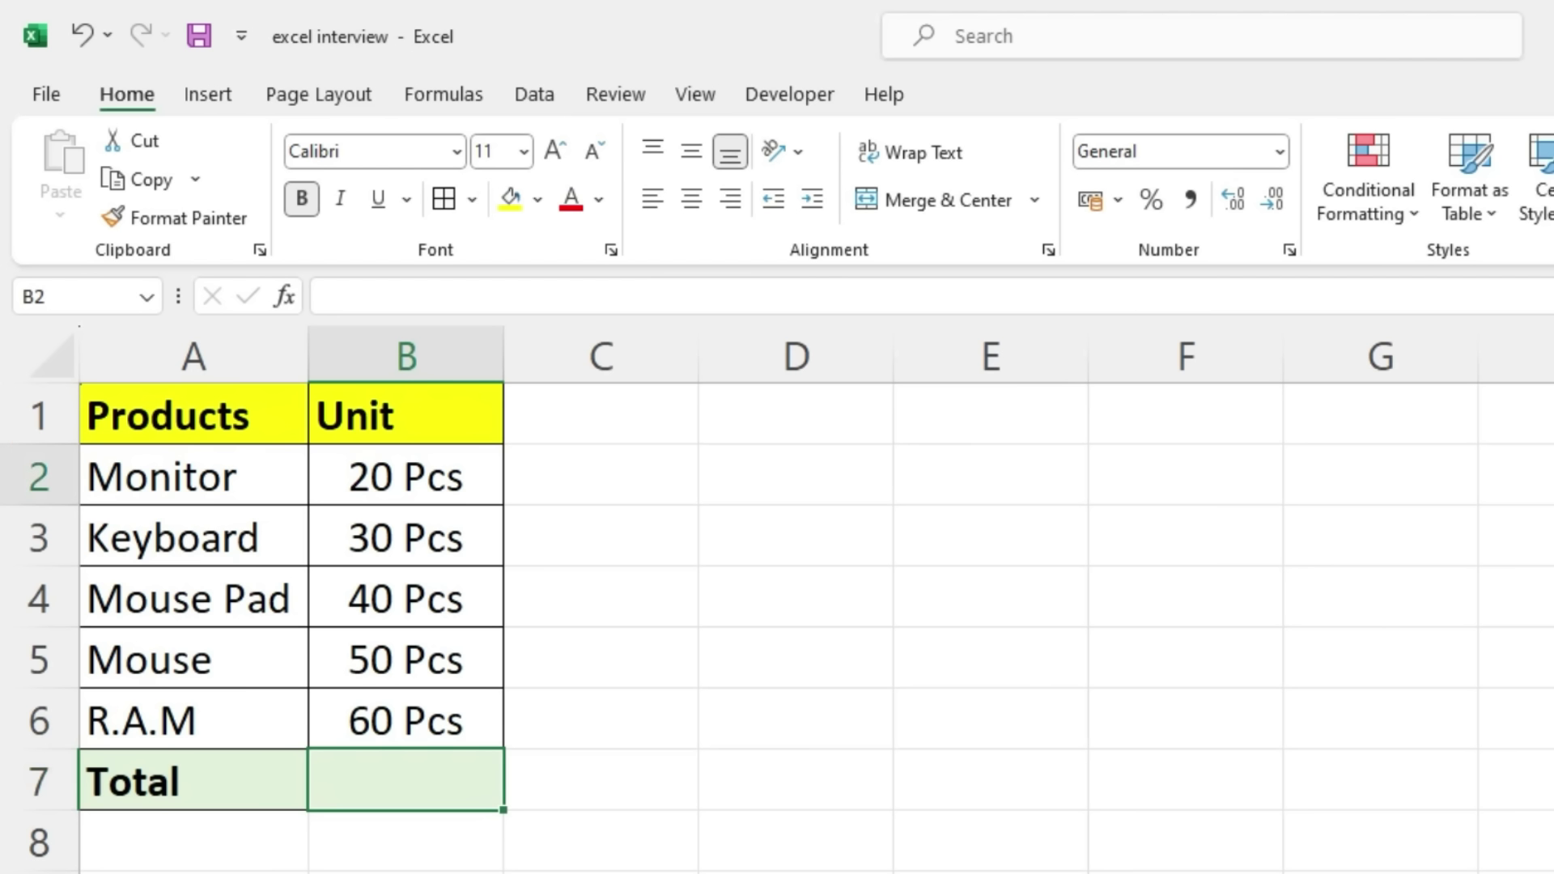
key(Delete)
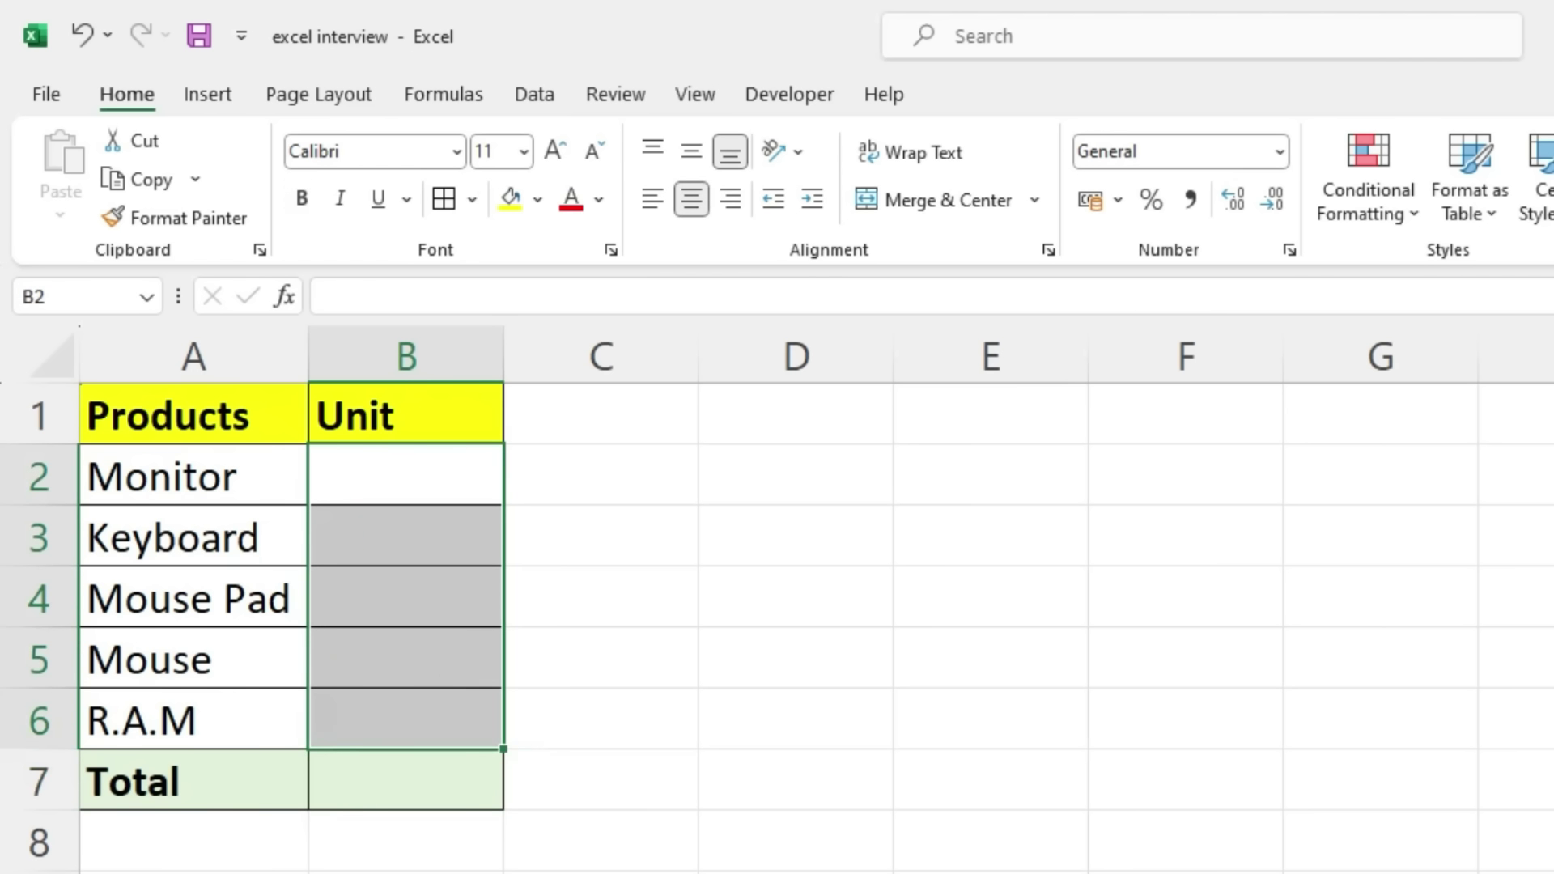
click(405, 476)
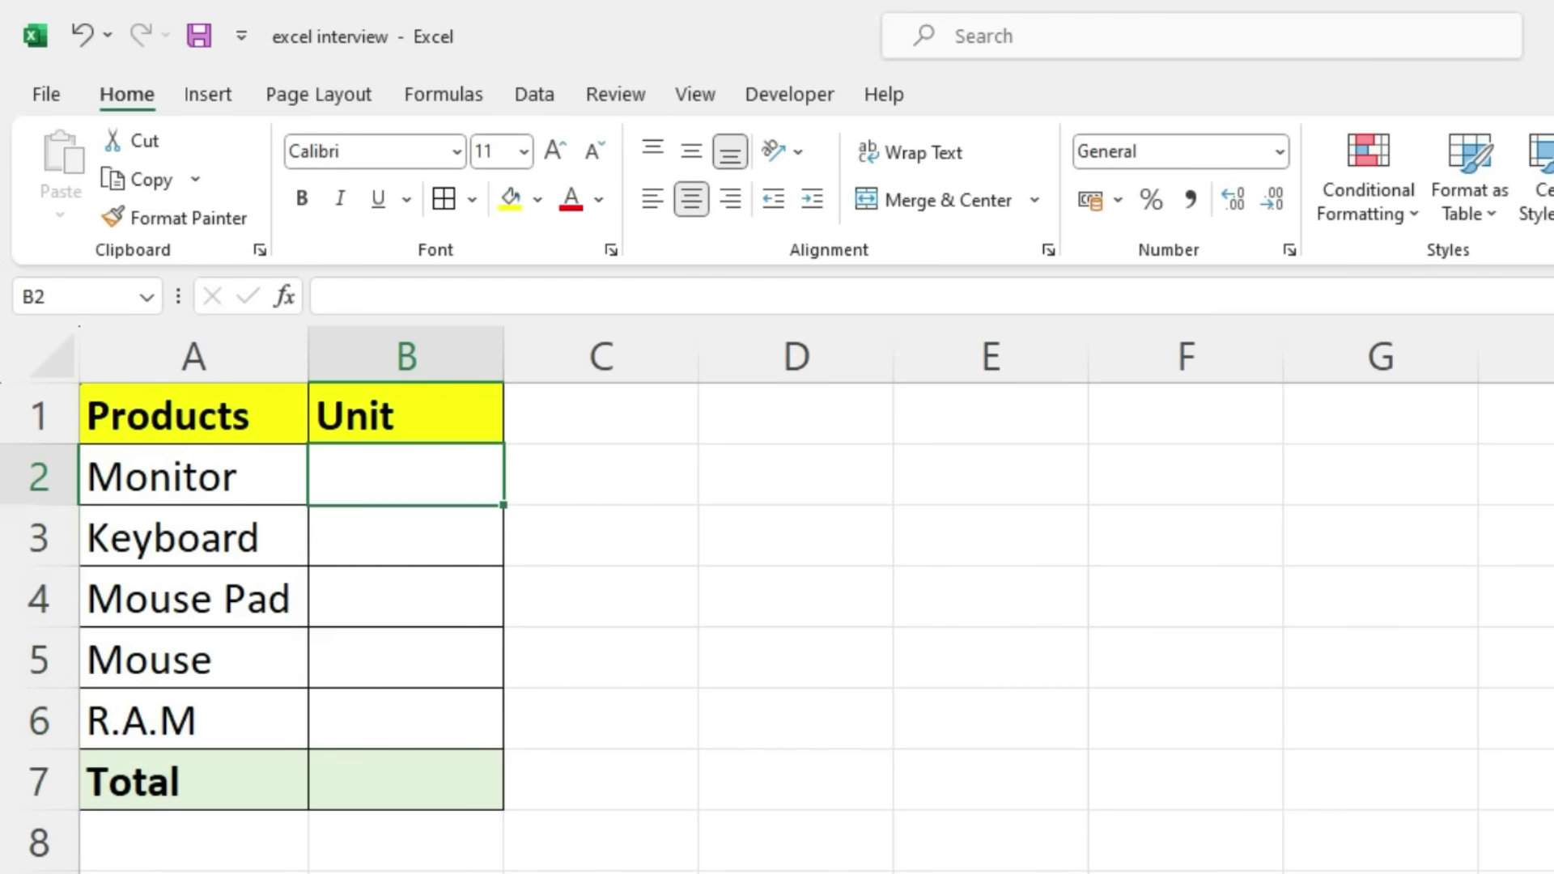
text(20)
key(Return)
text(3)
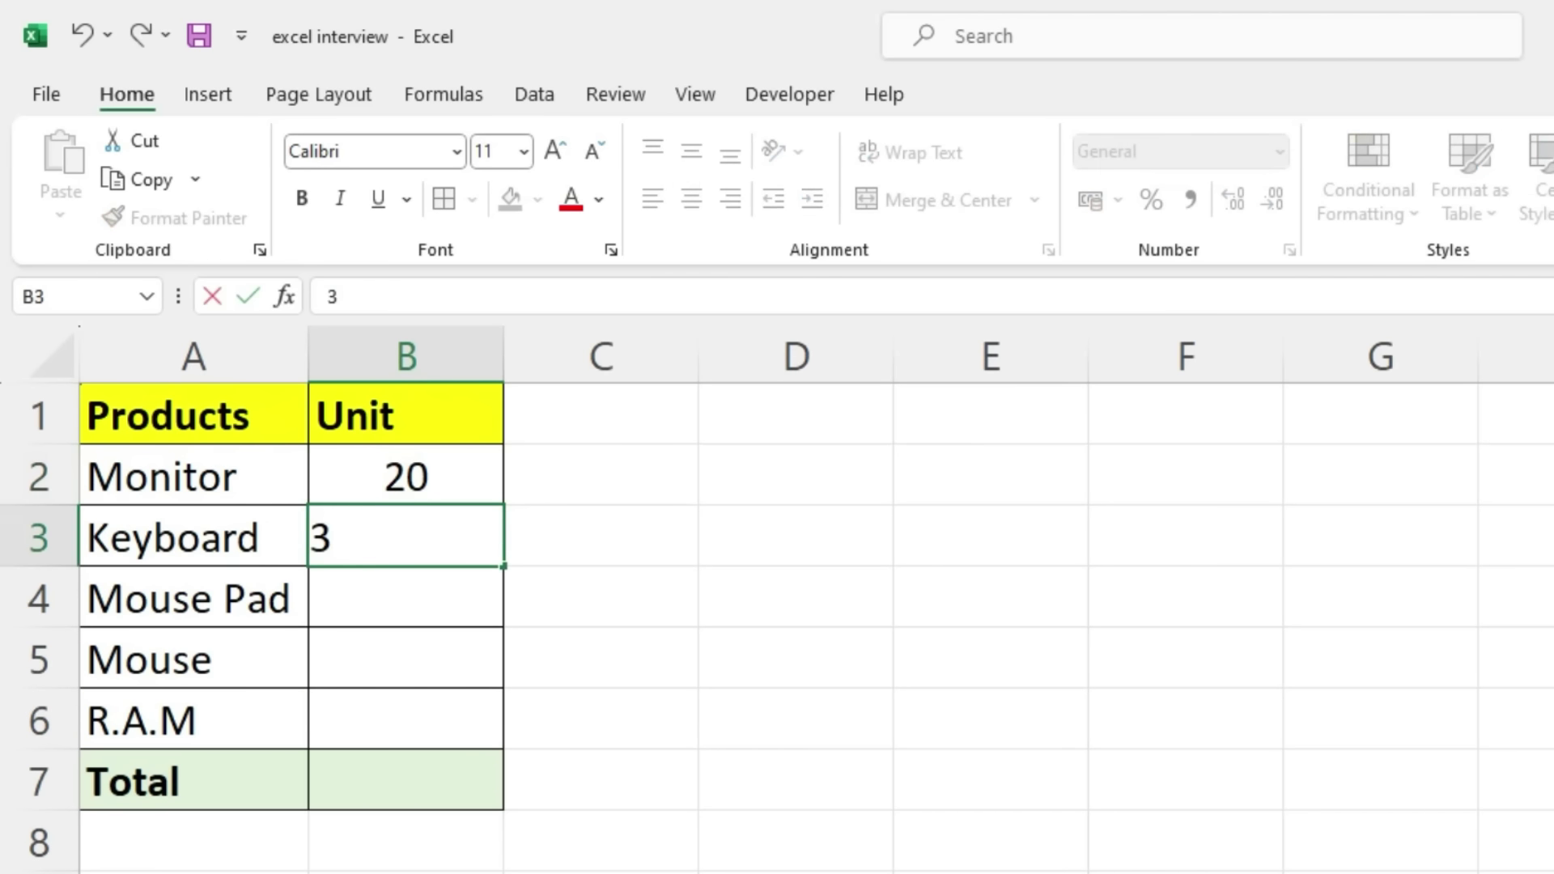
text(0)
key(Return)
drag(405, 476, 405, 537)
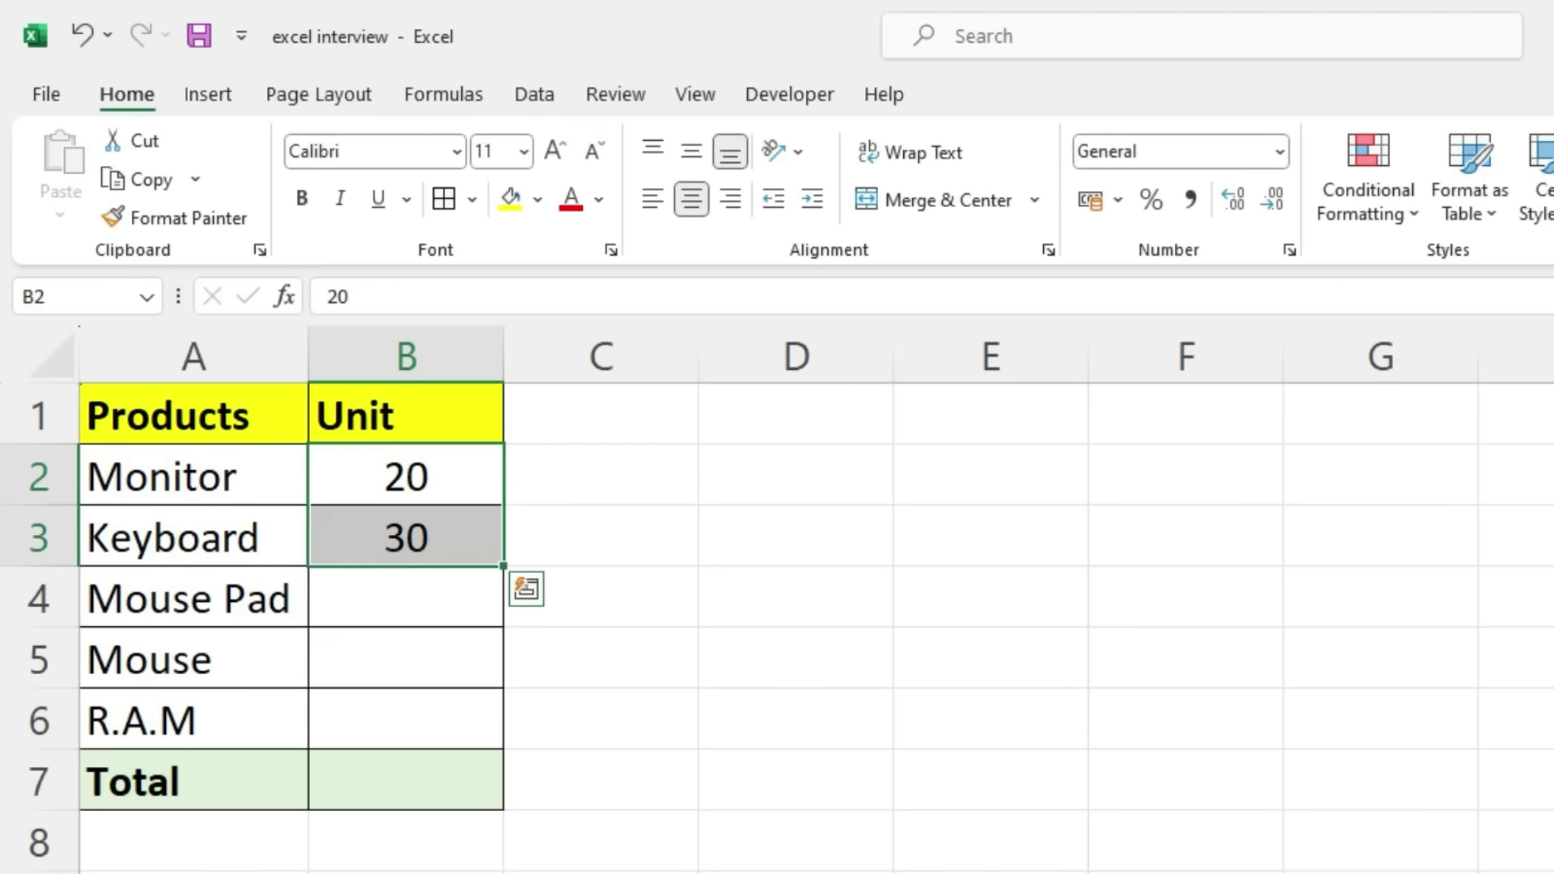
drag(503, 566, 504, 749)
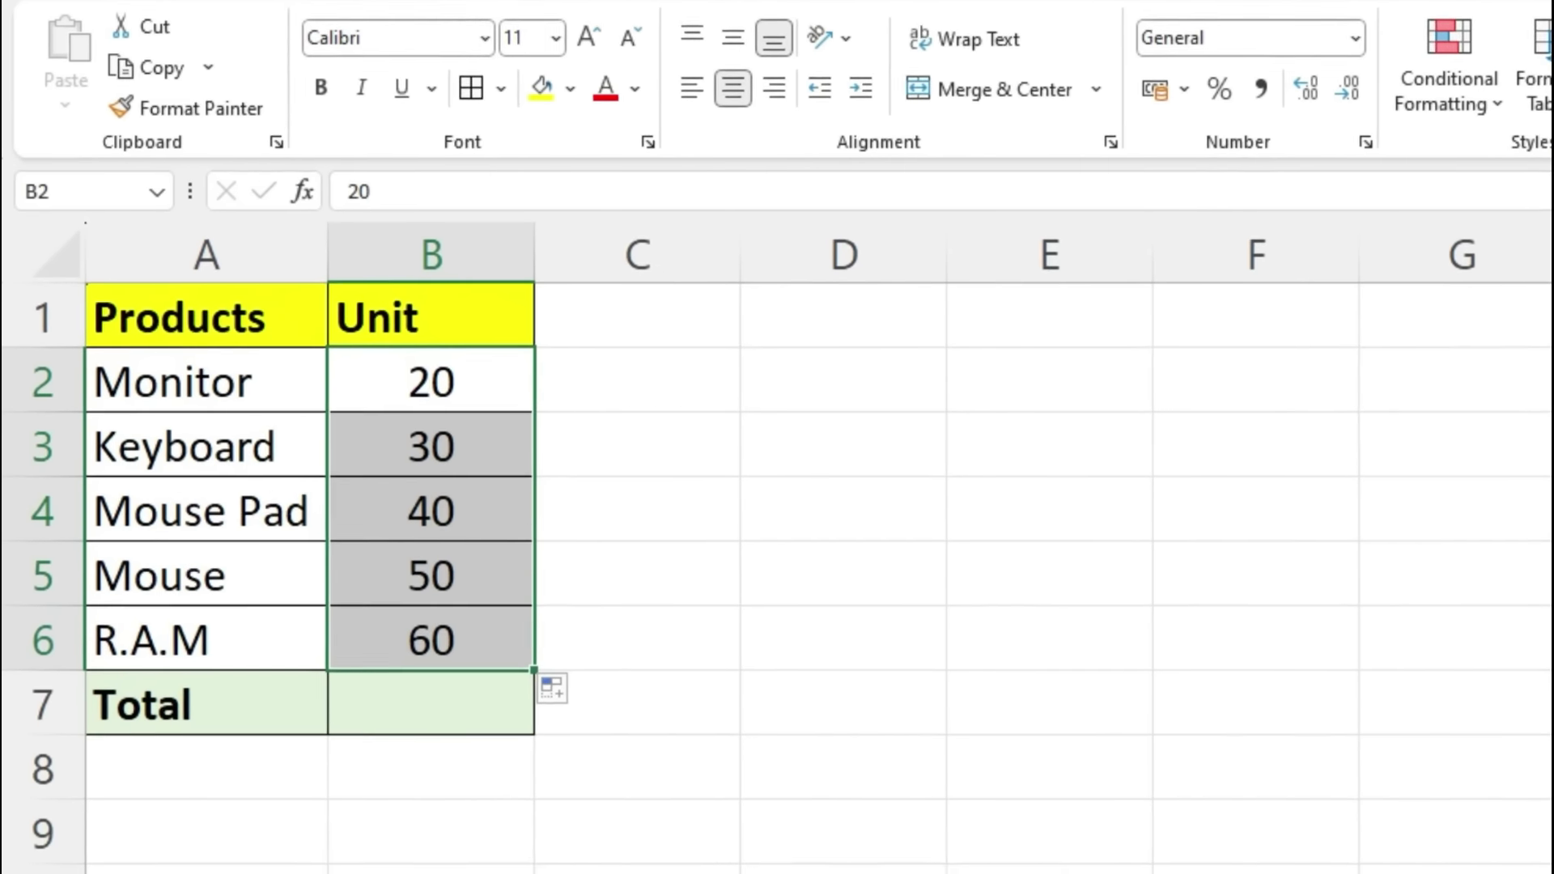
Give B2:B6 the custom number format # "Pcs" so units show 20 Pcs to 60 Pcs.
key(ctrl+1)
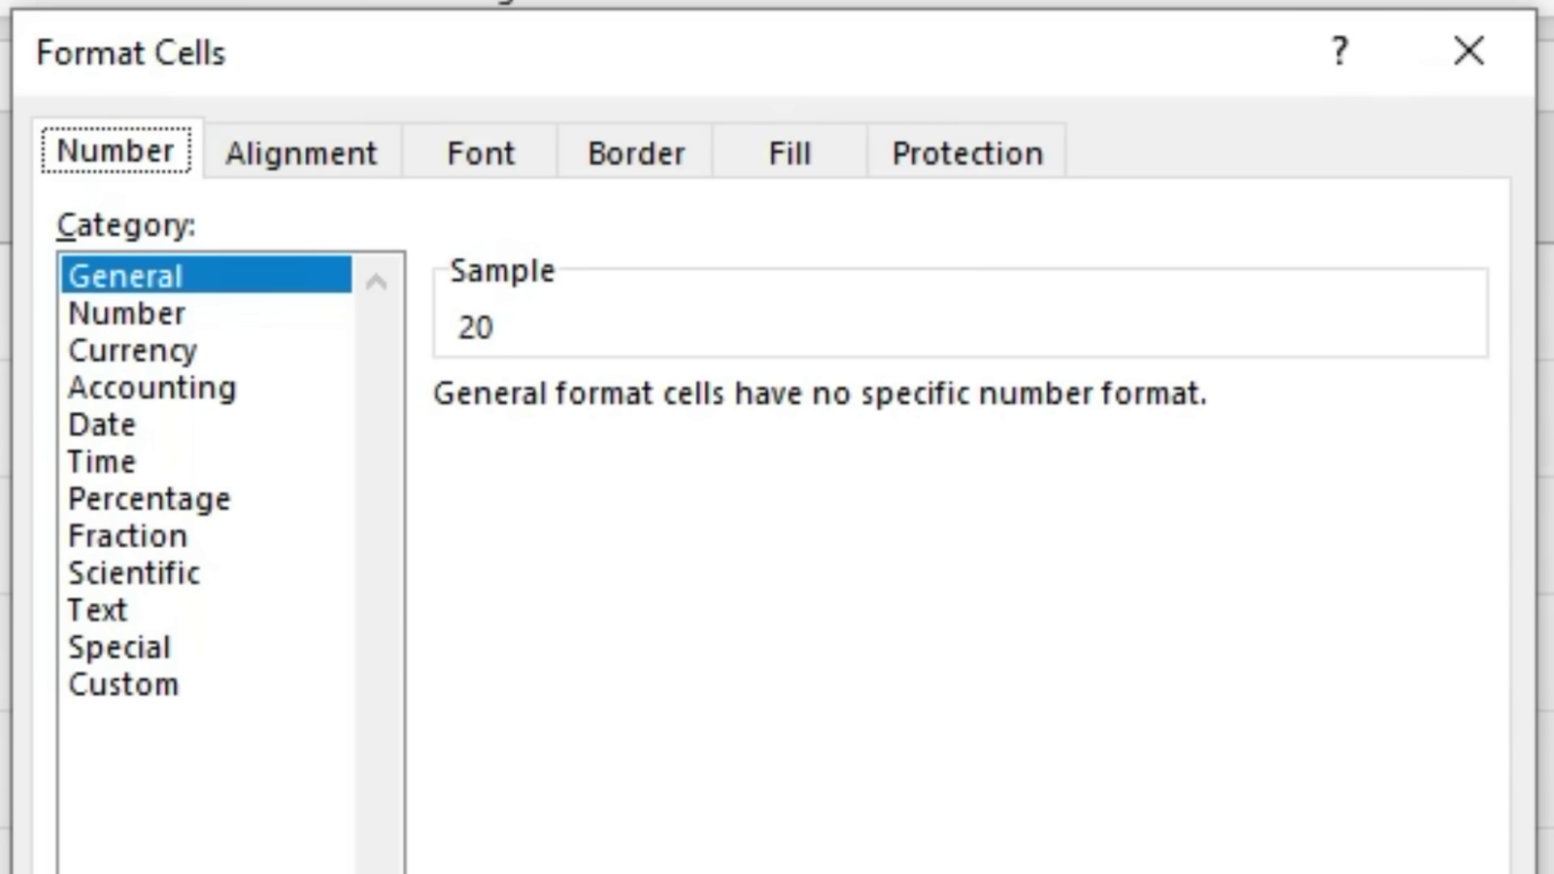
click(123, 684)
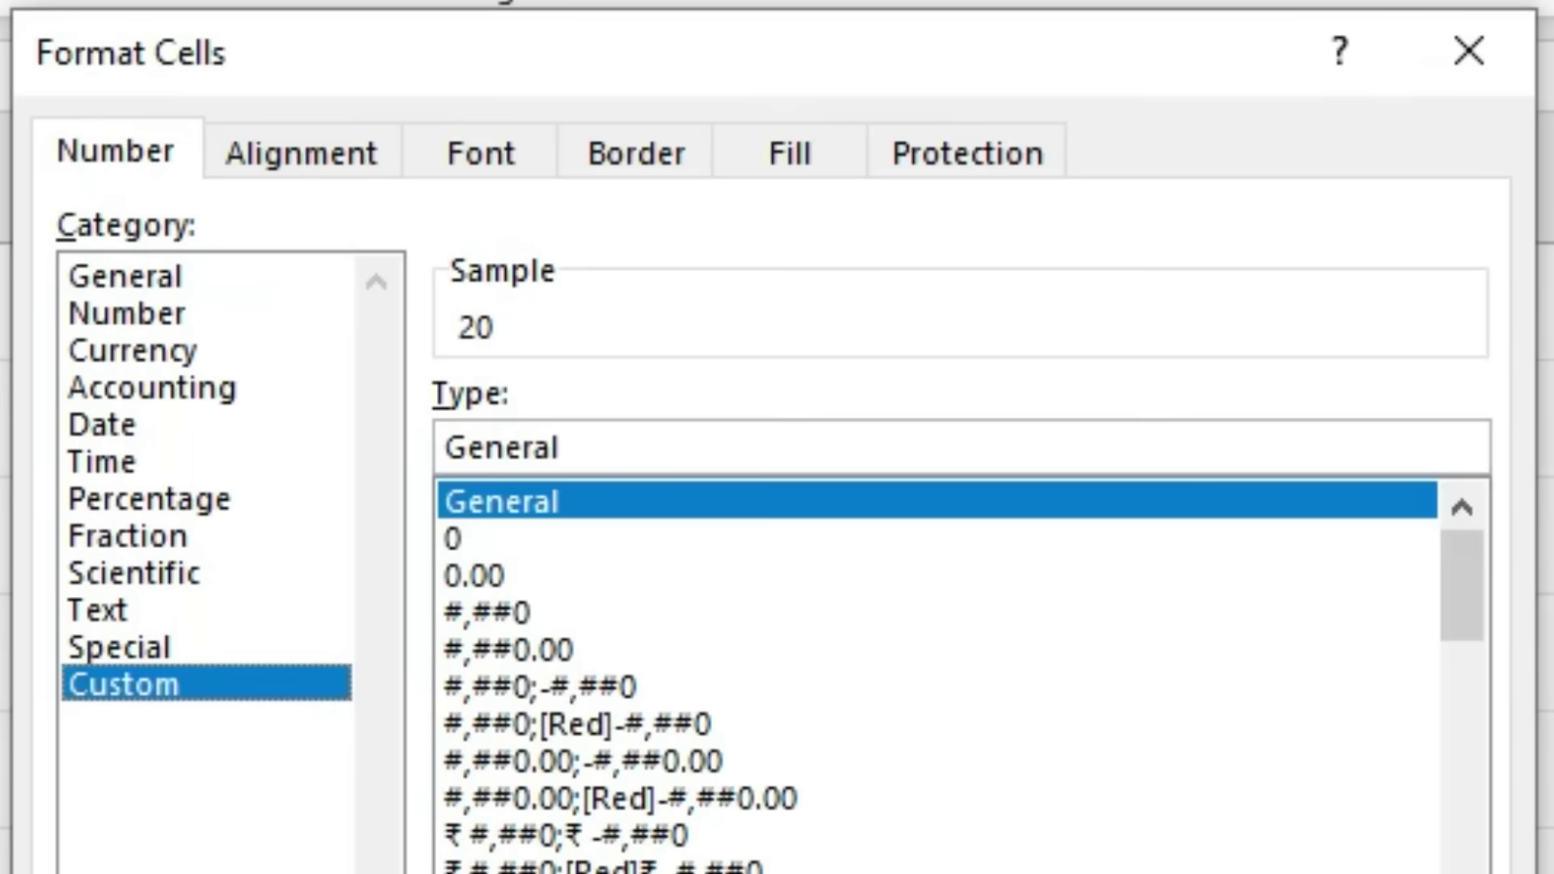
click(559, 447)
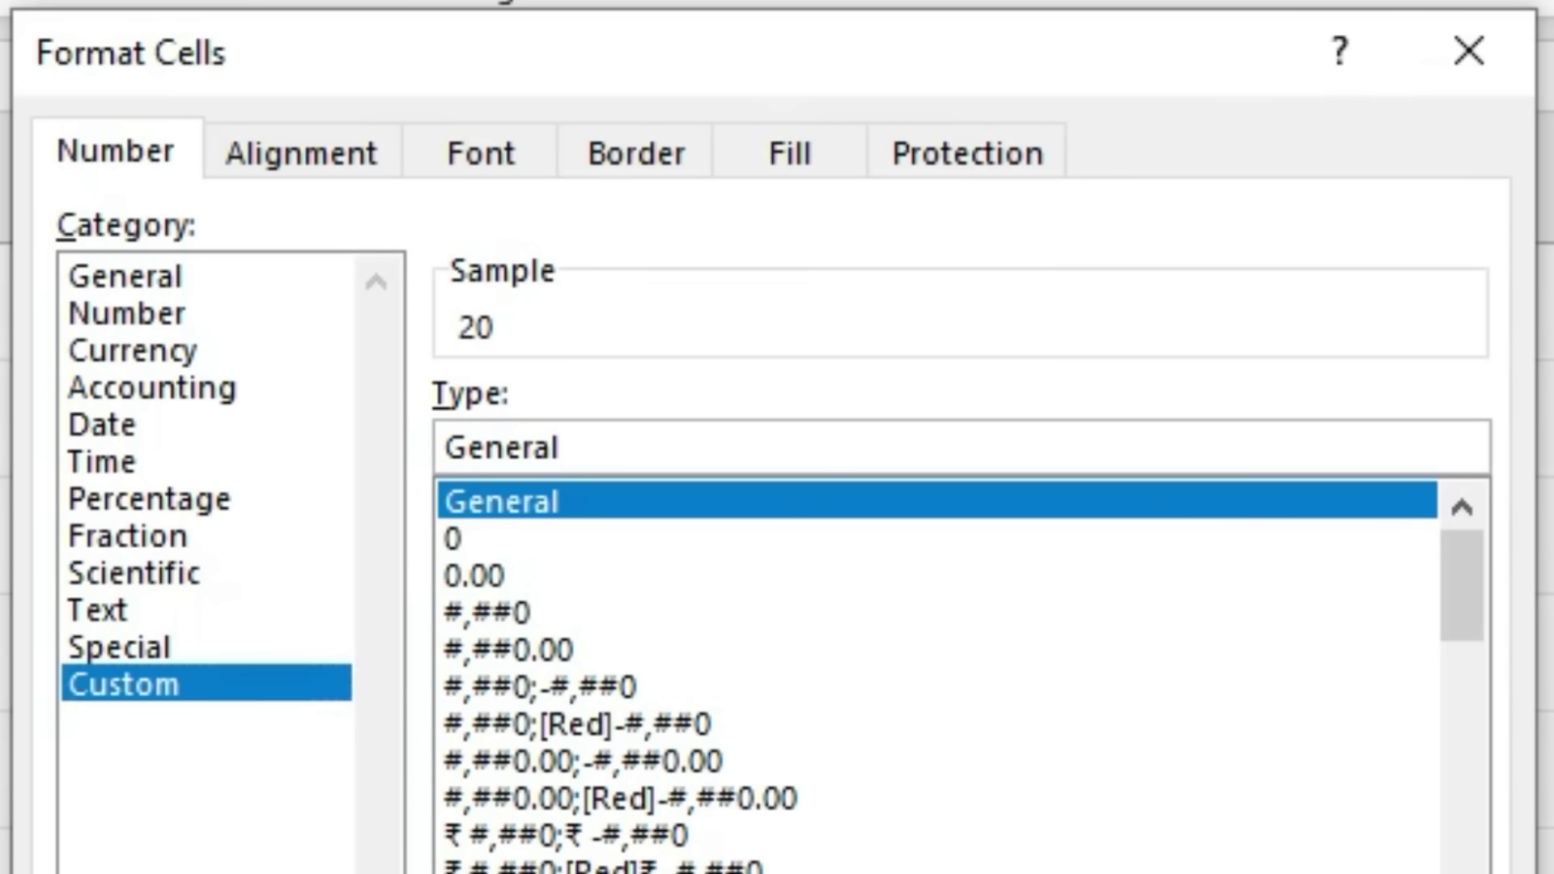
key(BackSpace)
key(BackSpace)
key(BackSpace)
key(BackSpace)
key(BackSpace)
key(BackSpace)
key(BackSpace)
text(# )
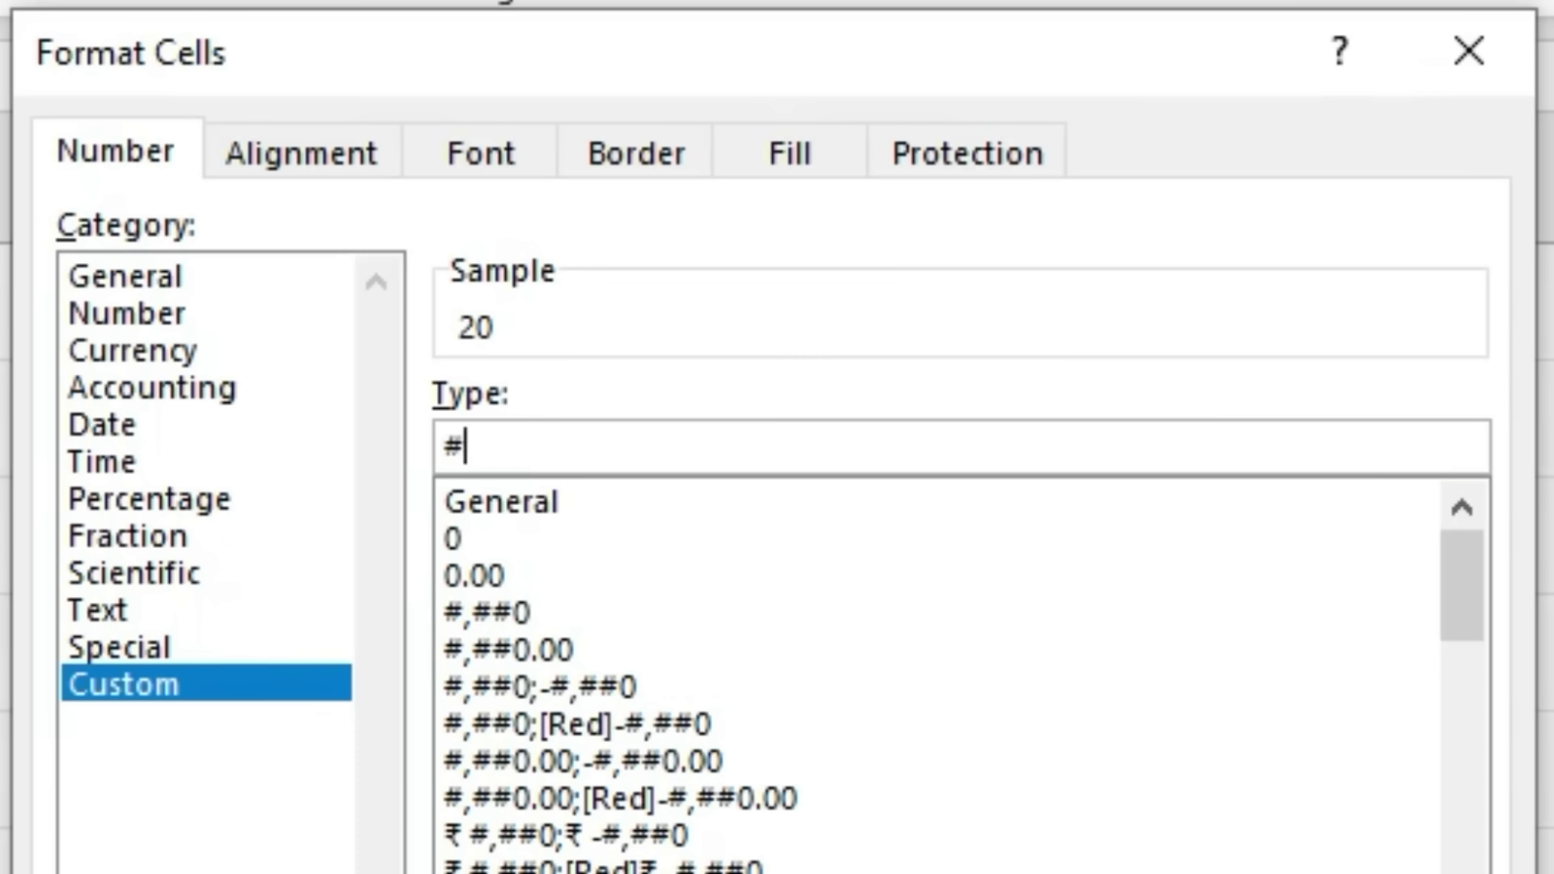
text("P)
text(cs")
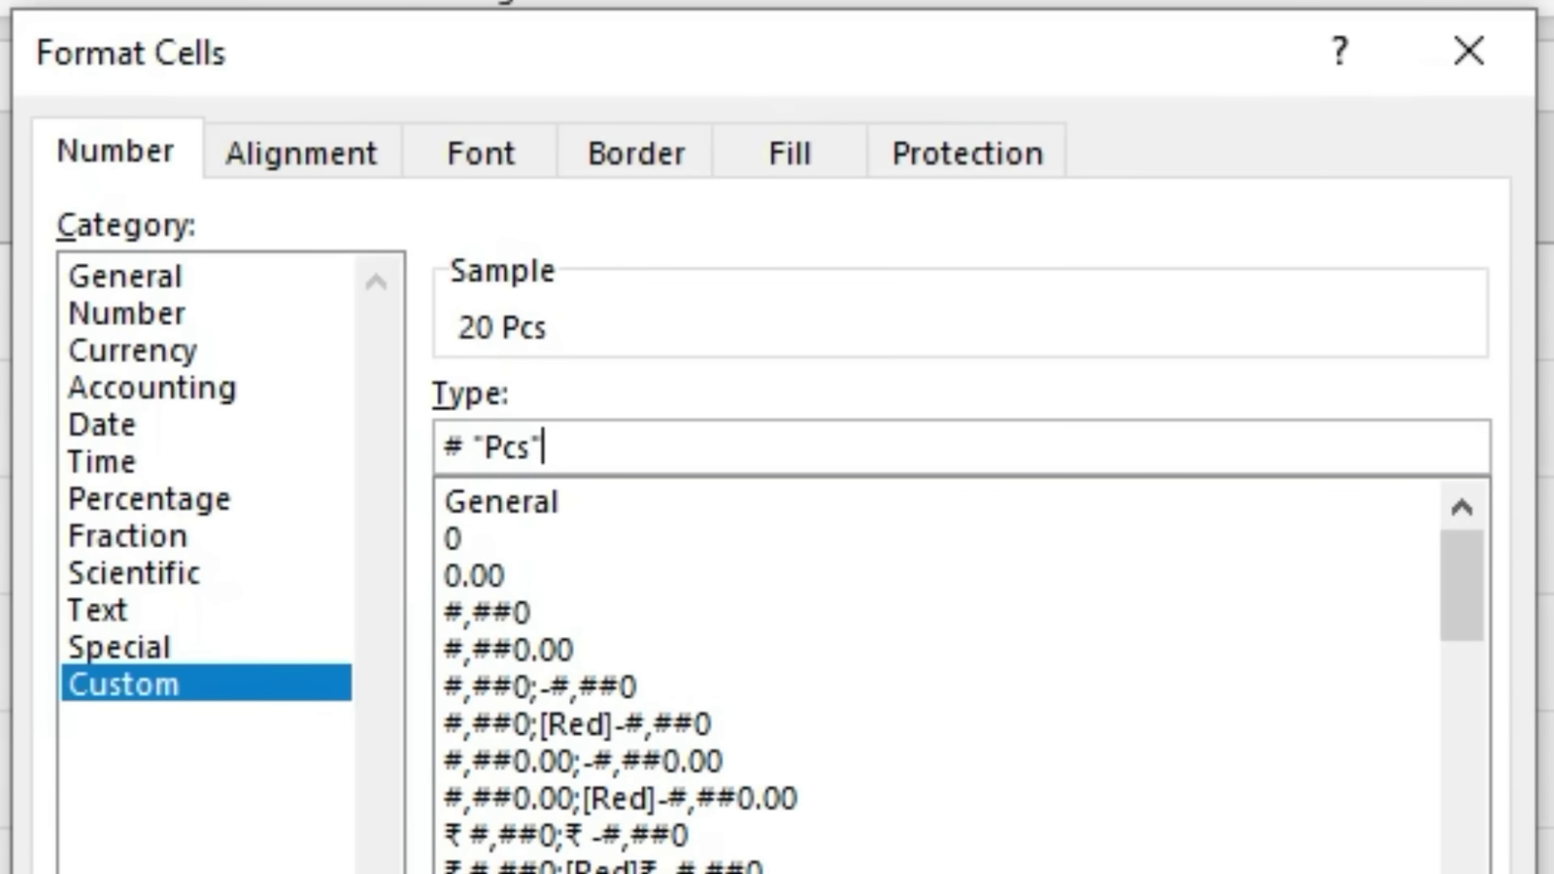
key(Return)
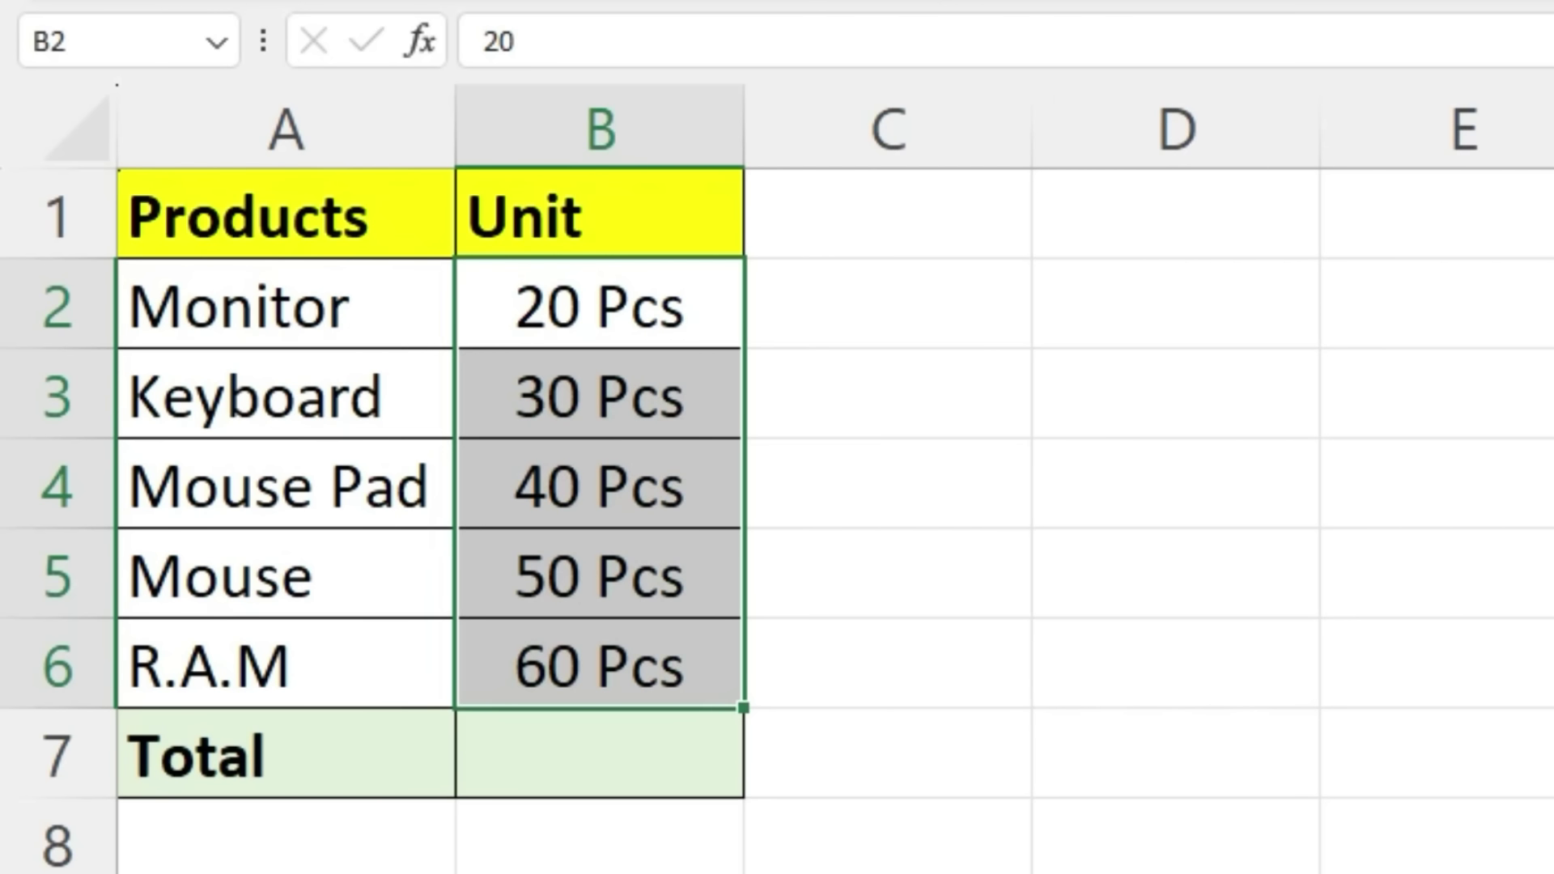
AutoSum B2:B6 into B7 to total the units at 200 Pcs.
click(599, 754)
key(alt+equal)
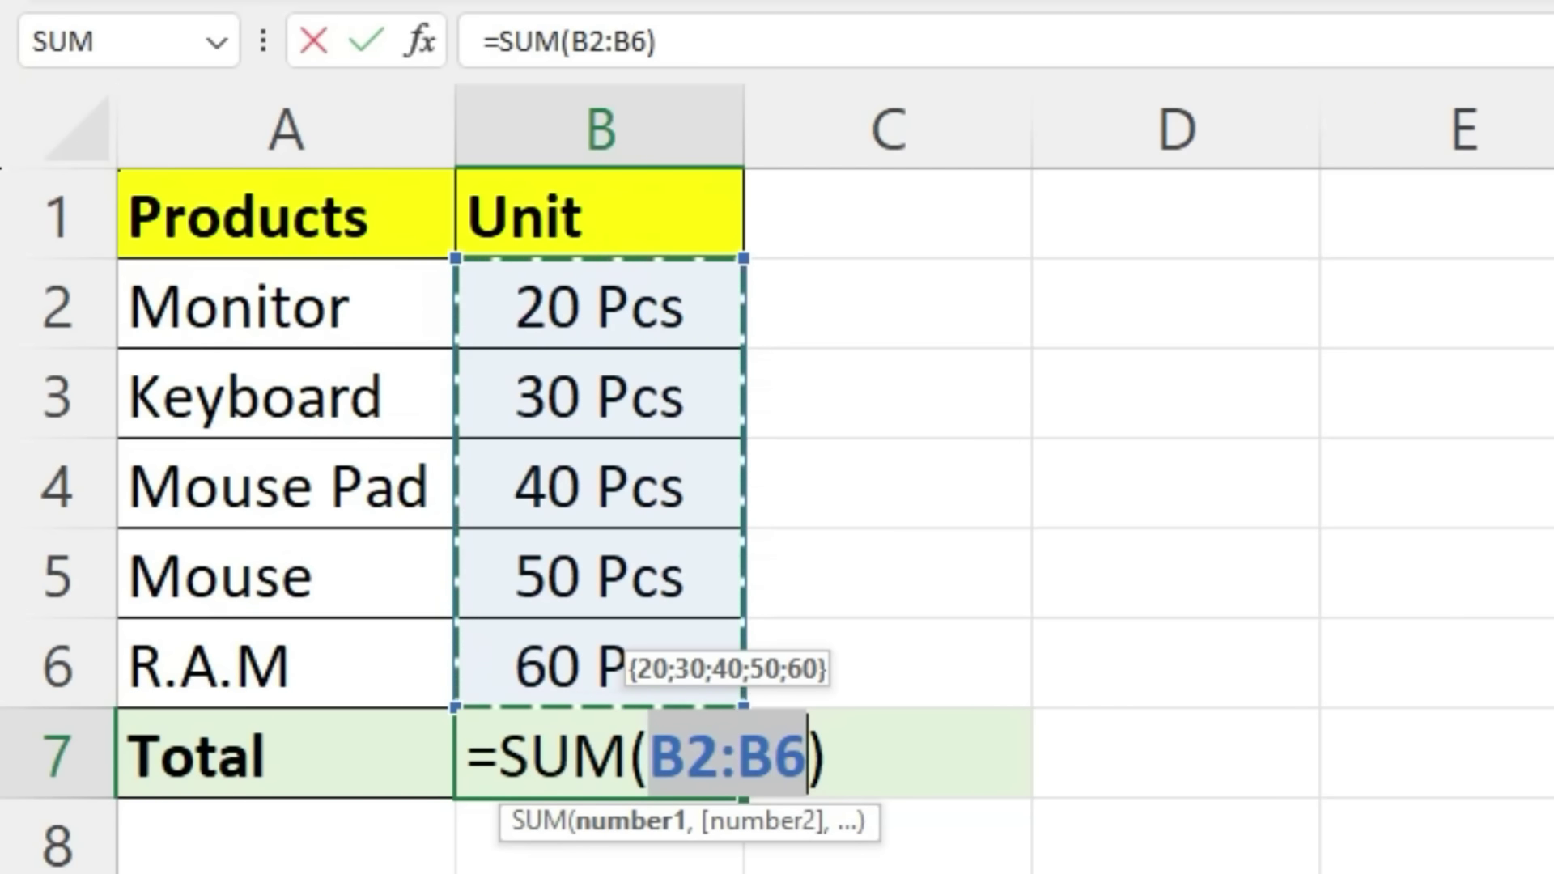
key(Return)
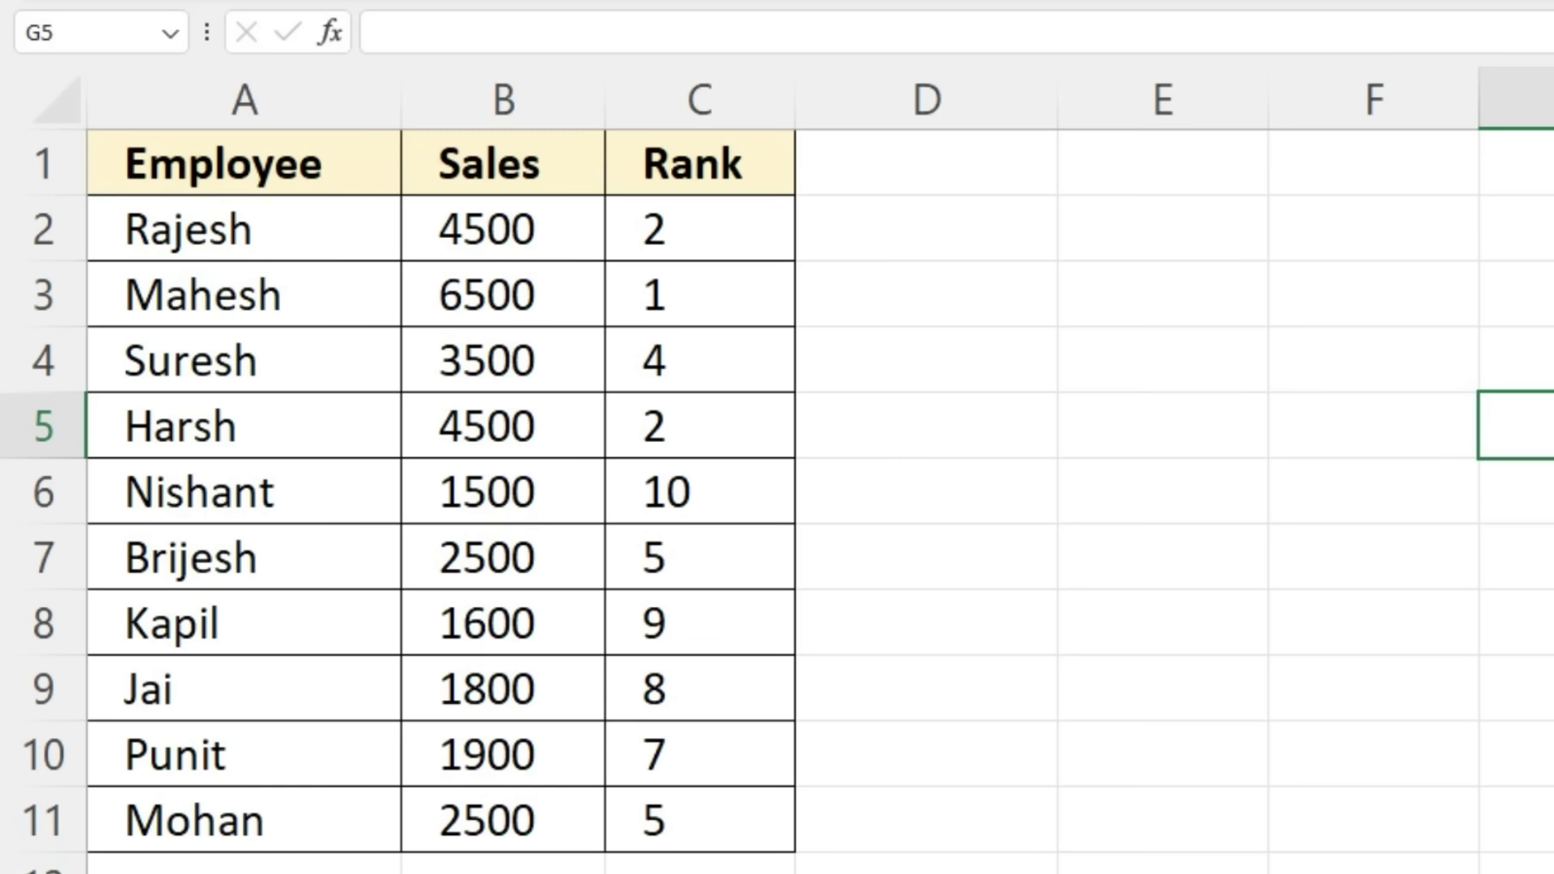
Apply the custom format # "Mr." to the employee names in A2:A11.
drag(243, 229, 243, 820)
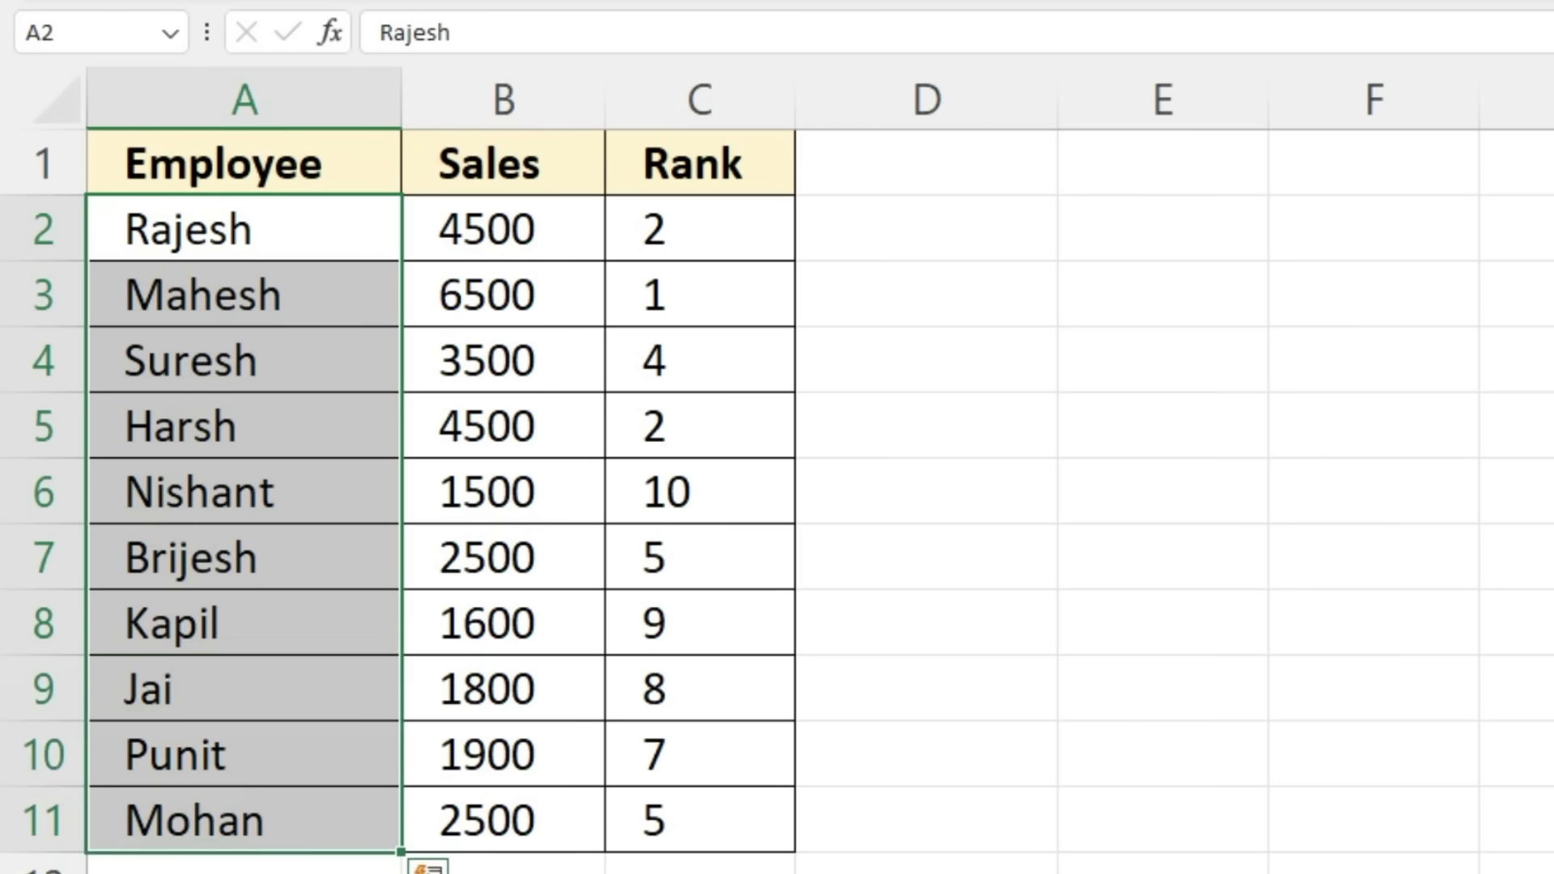
key(ctrl+1)
key(Tab)
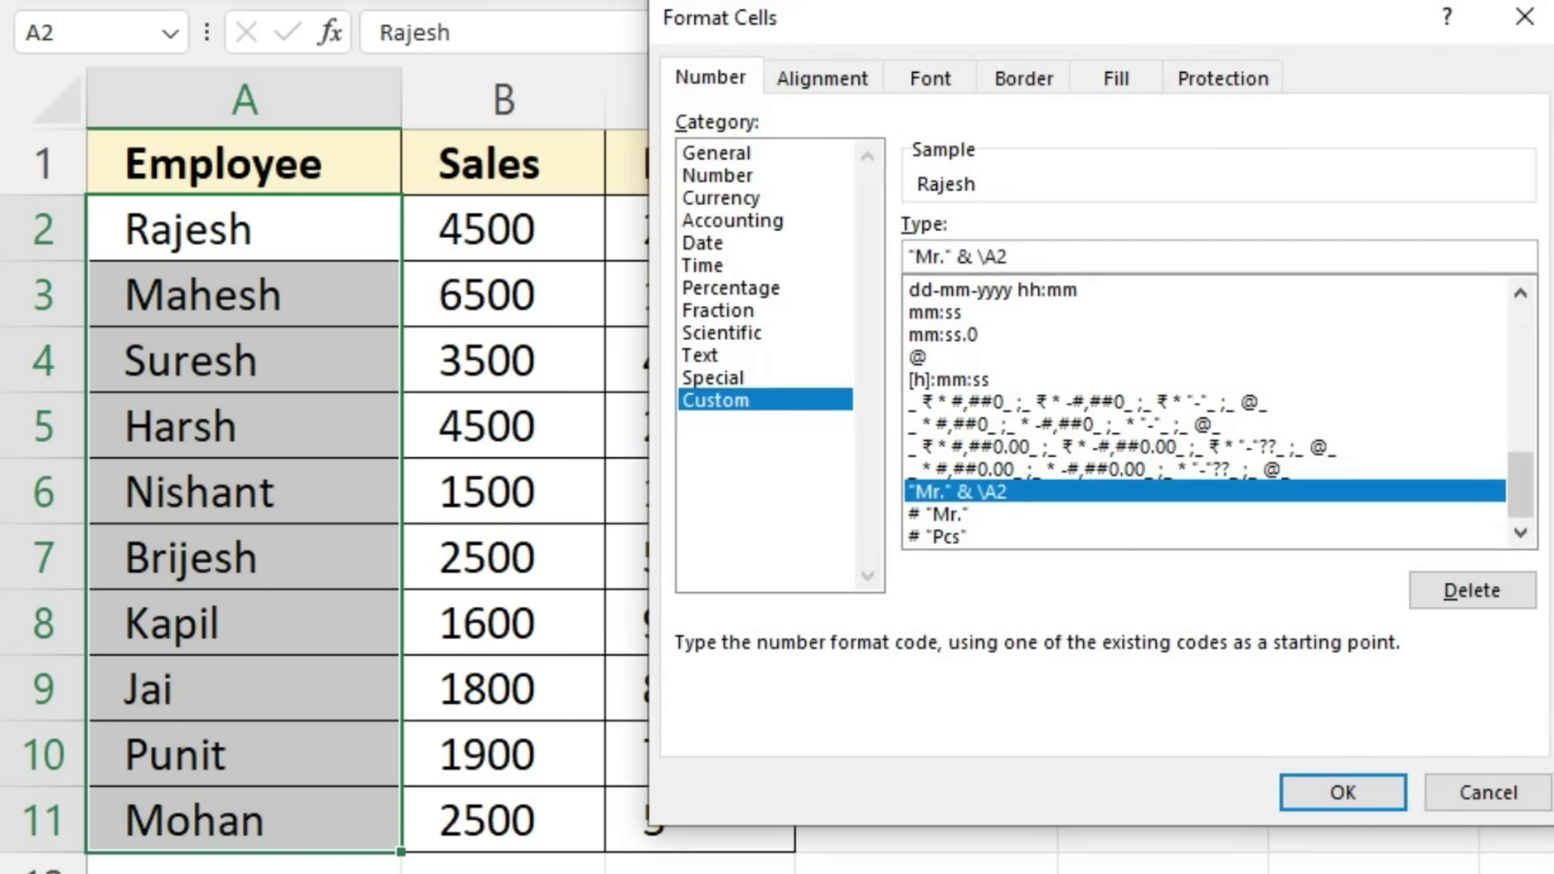
key(Tab)
key(BackSpace)
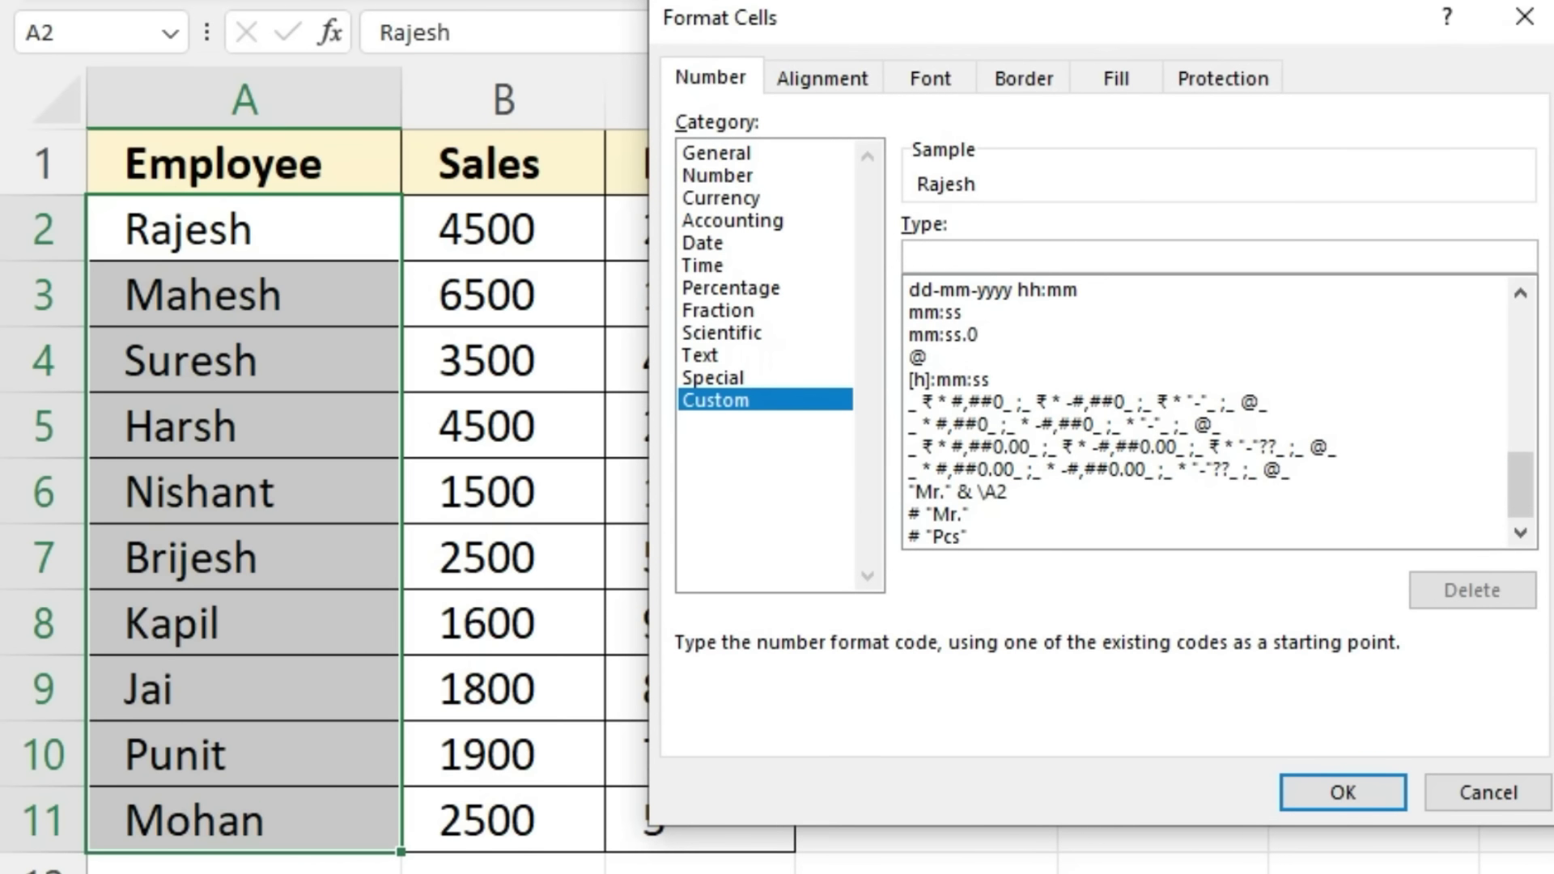
text(# "Mr.")
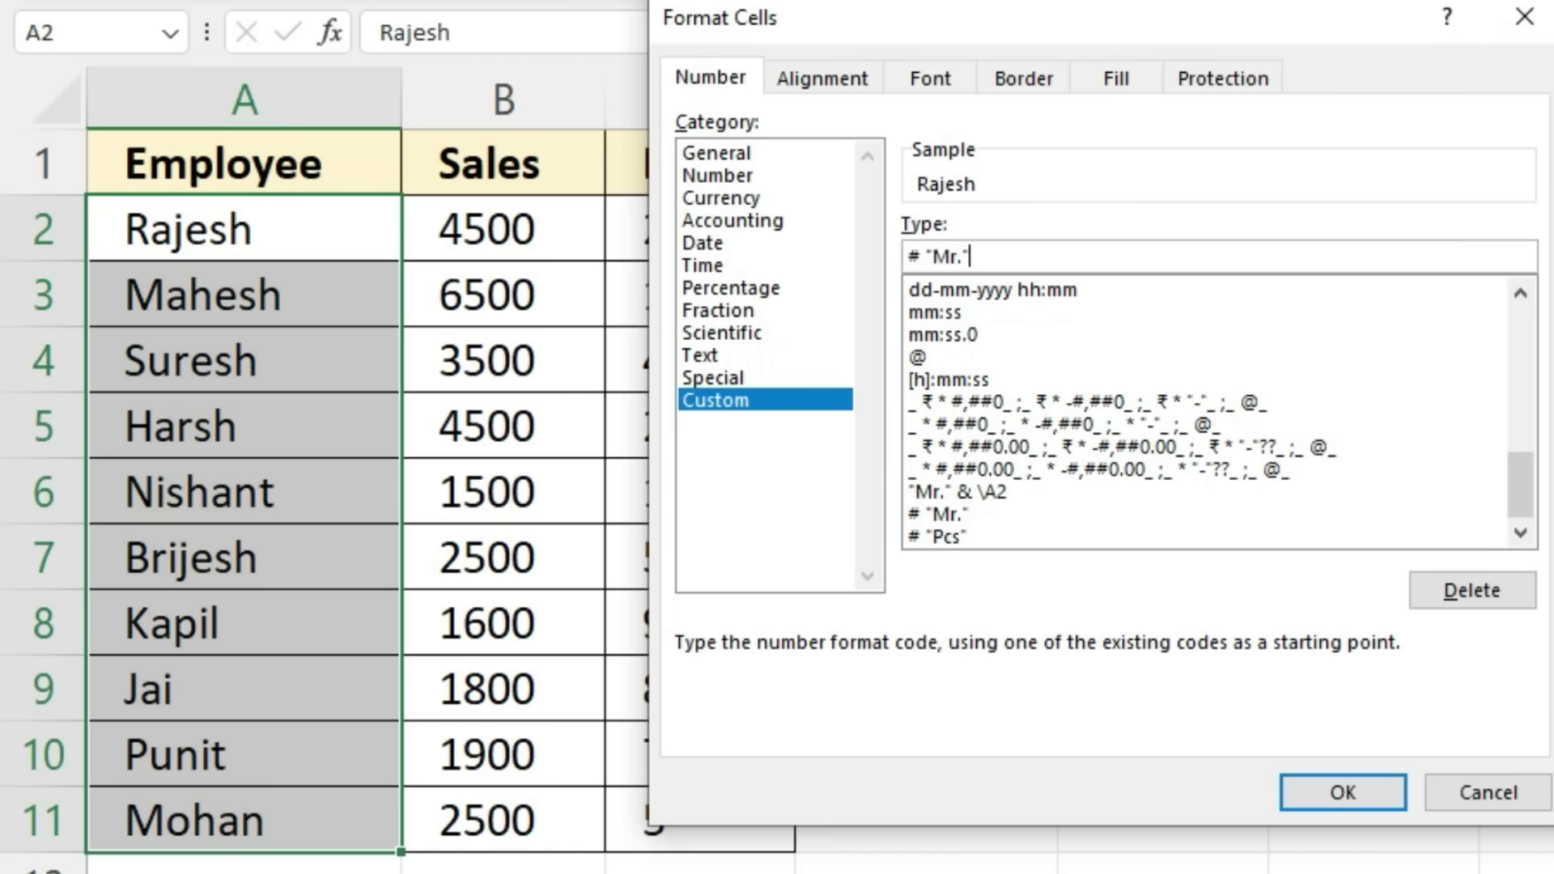
key(Return)
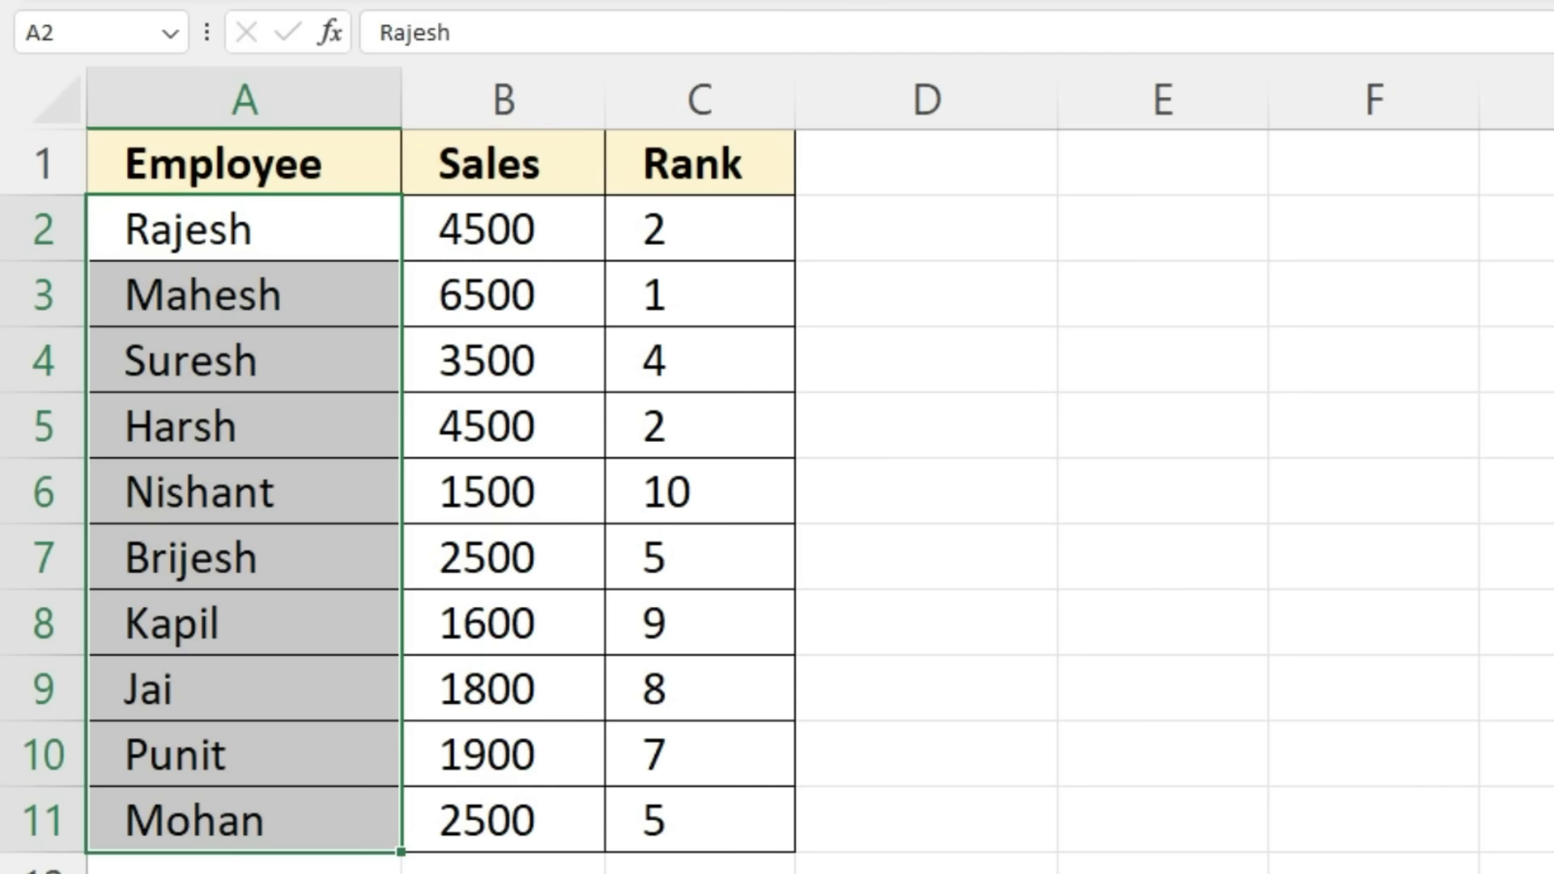
Enter =" Mr. "&A2 in D2 to prefix the first employee name with Mr.
drag(502, 228, 502, 820)
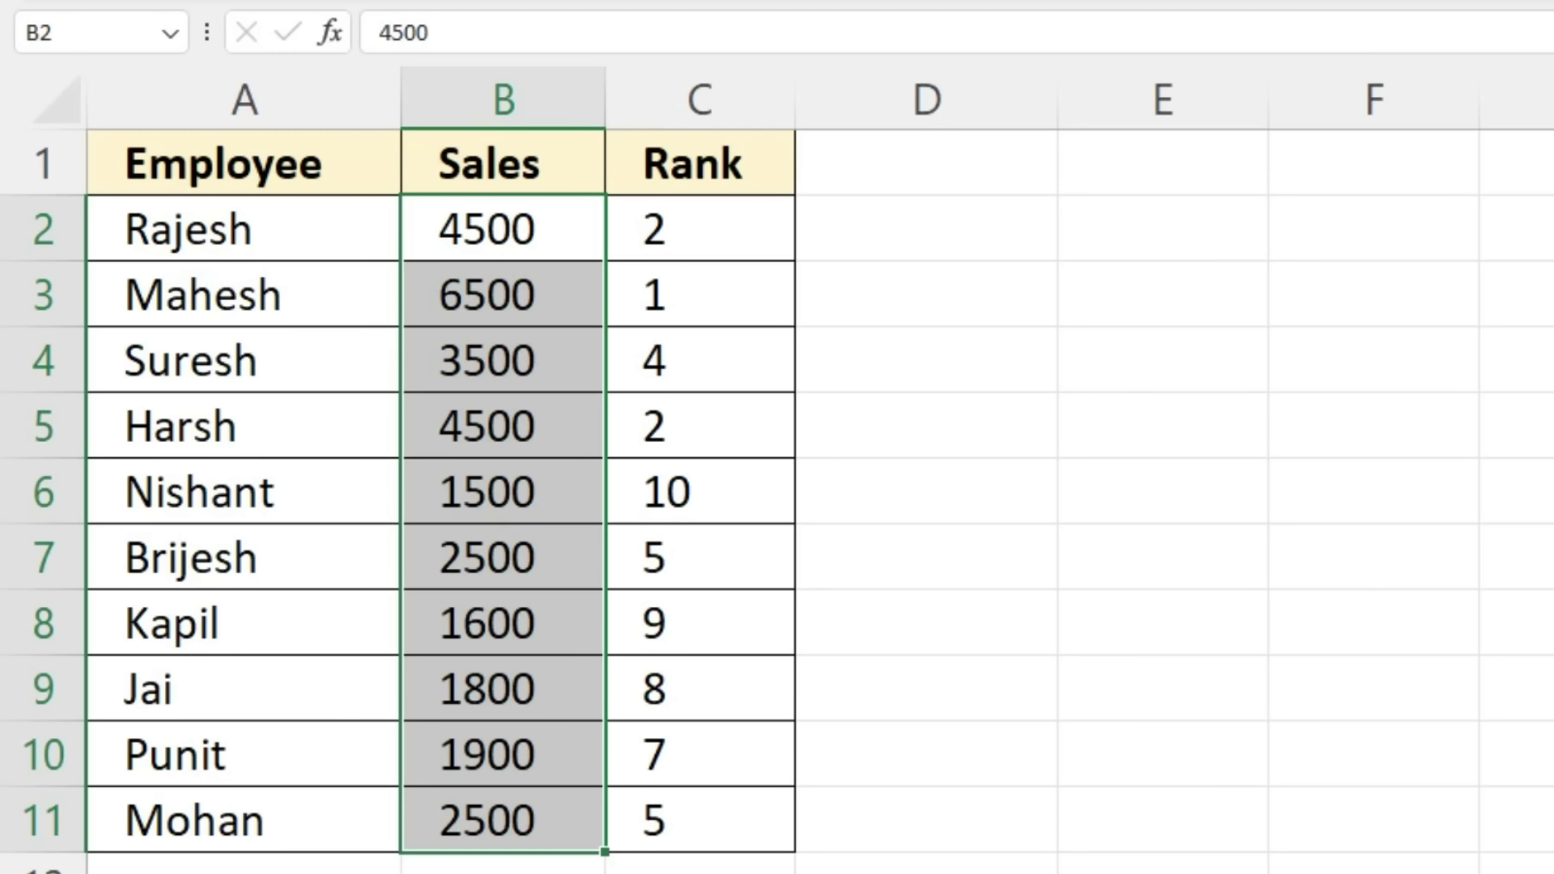
click(927, 228)
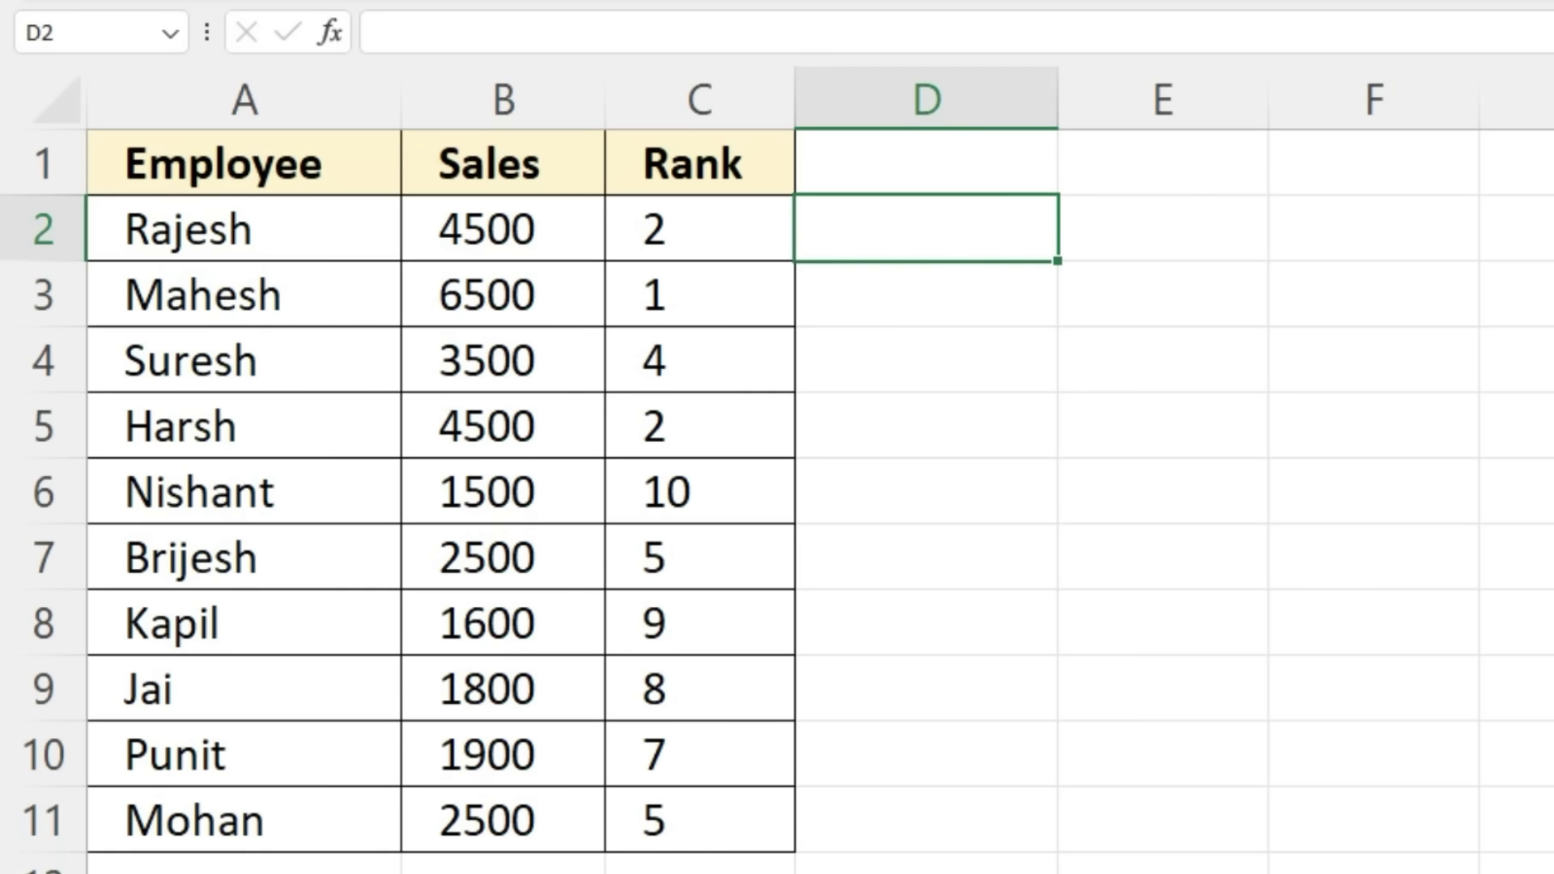
text(=)
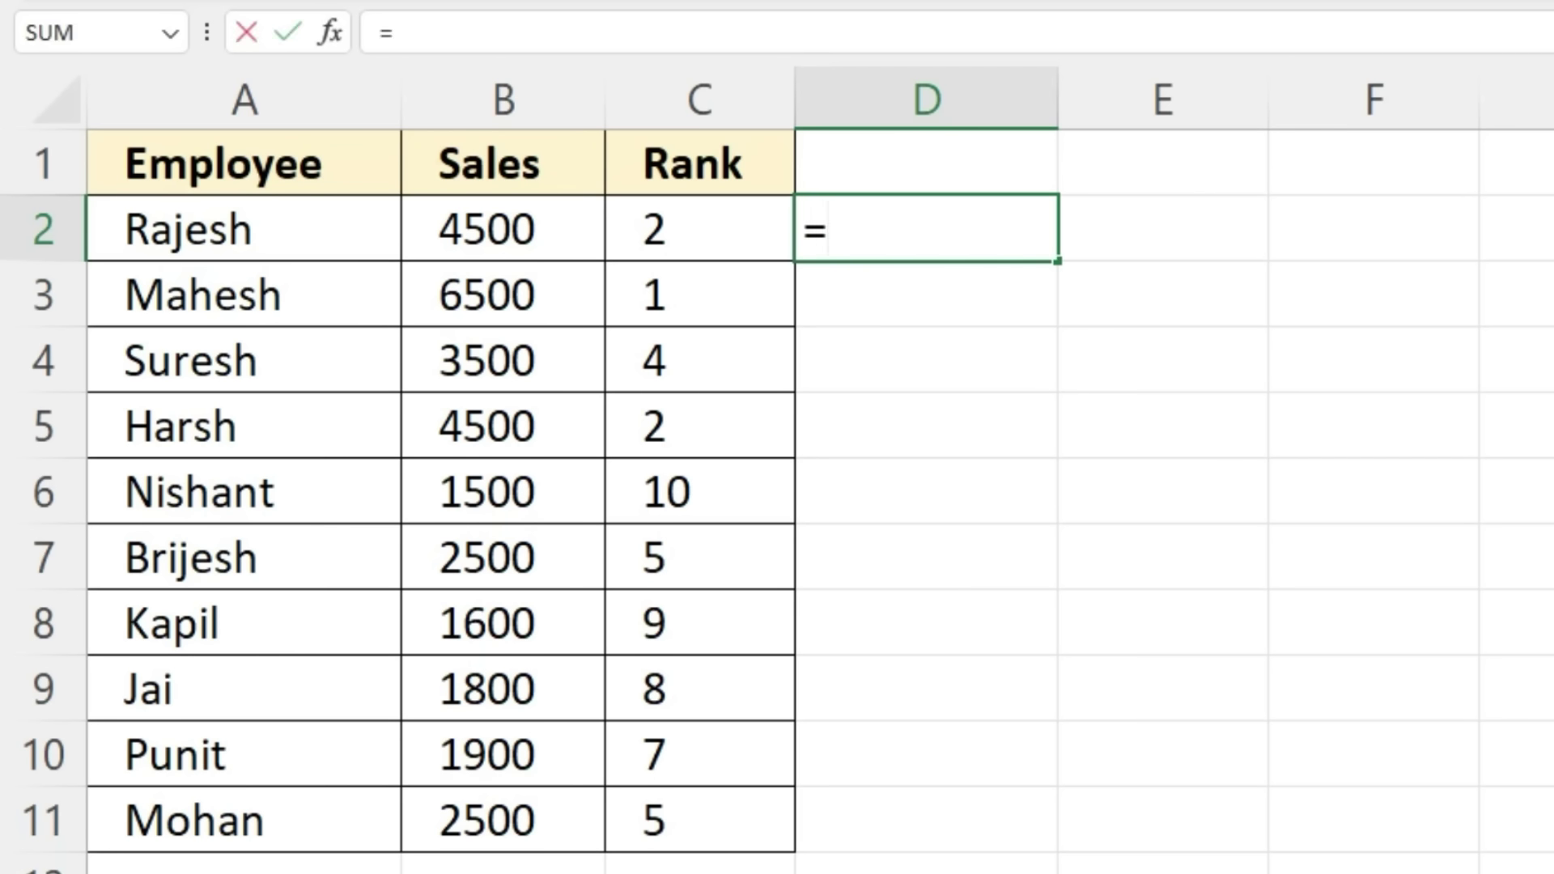
text("Mr.")
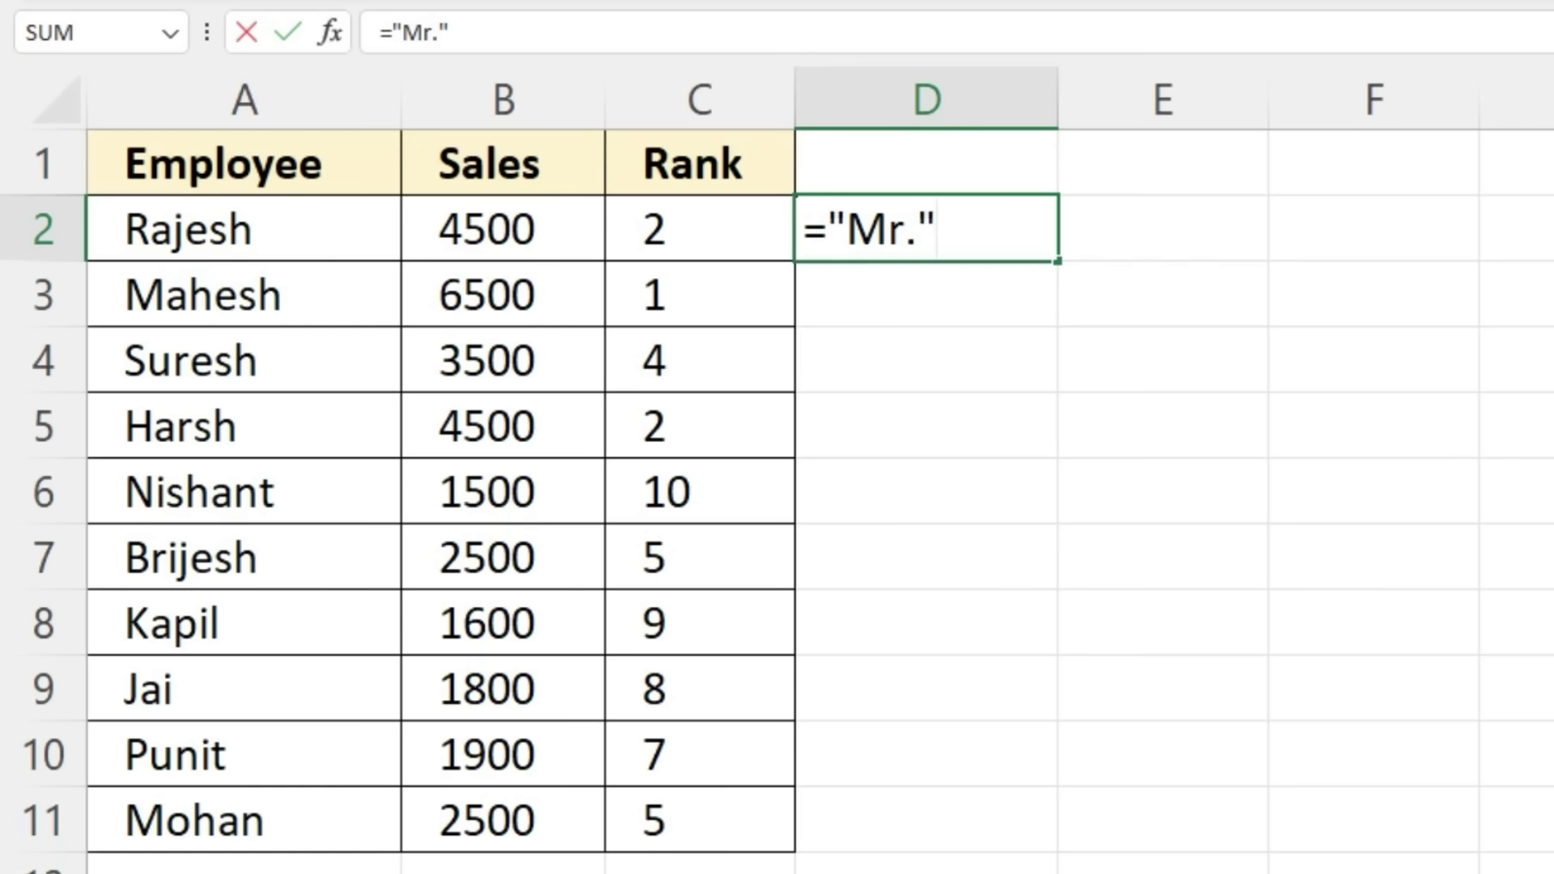
text(&)
click(243, 229)
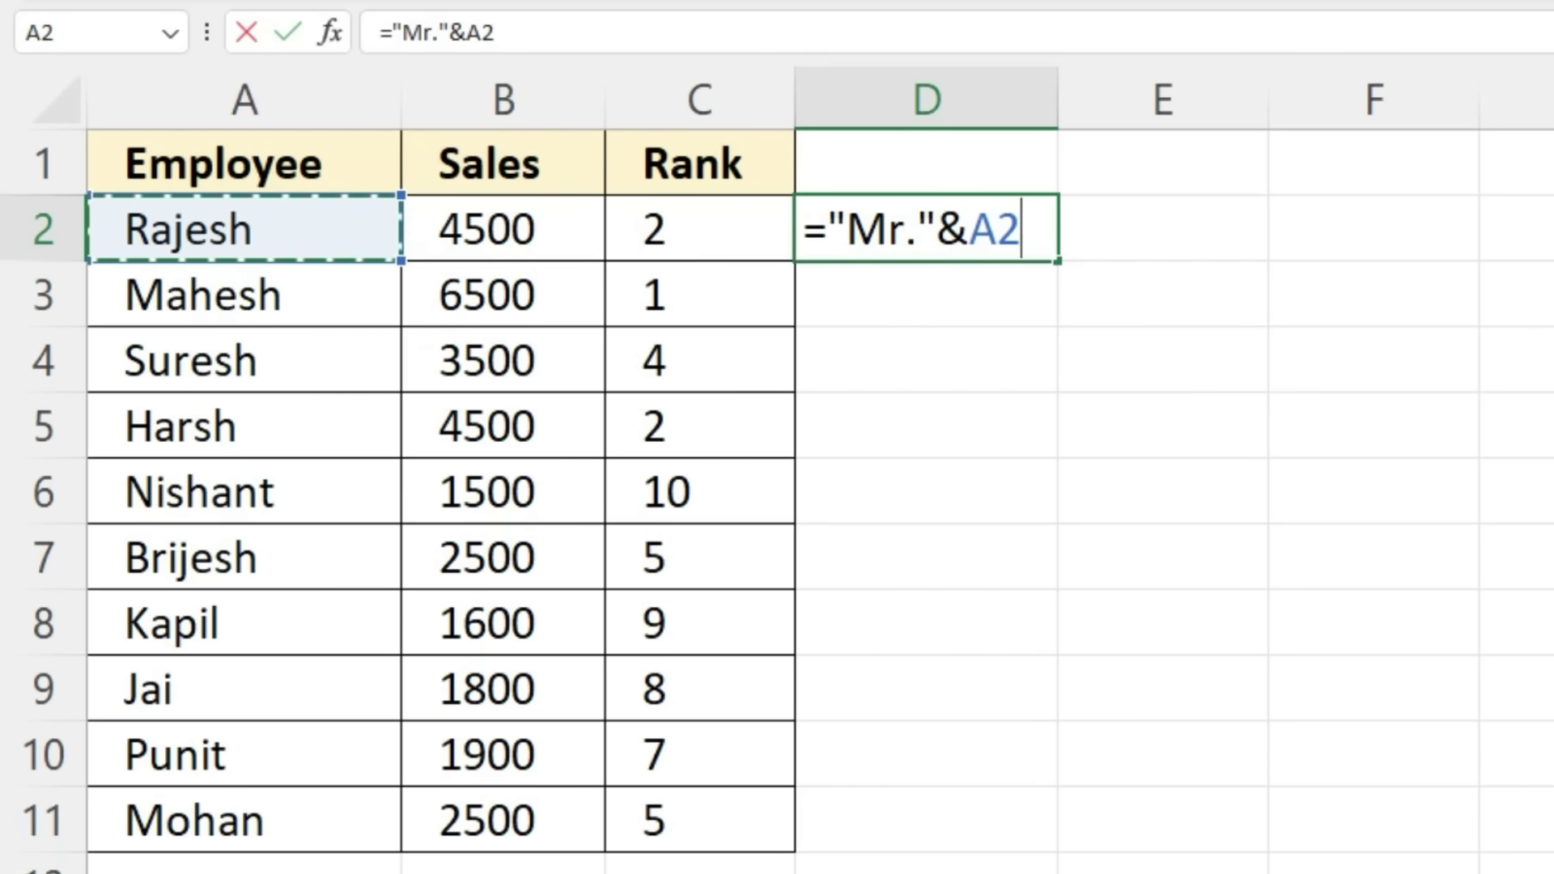
click(918, 229)
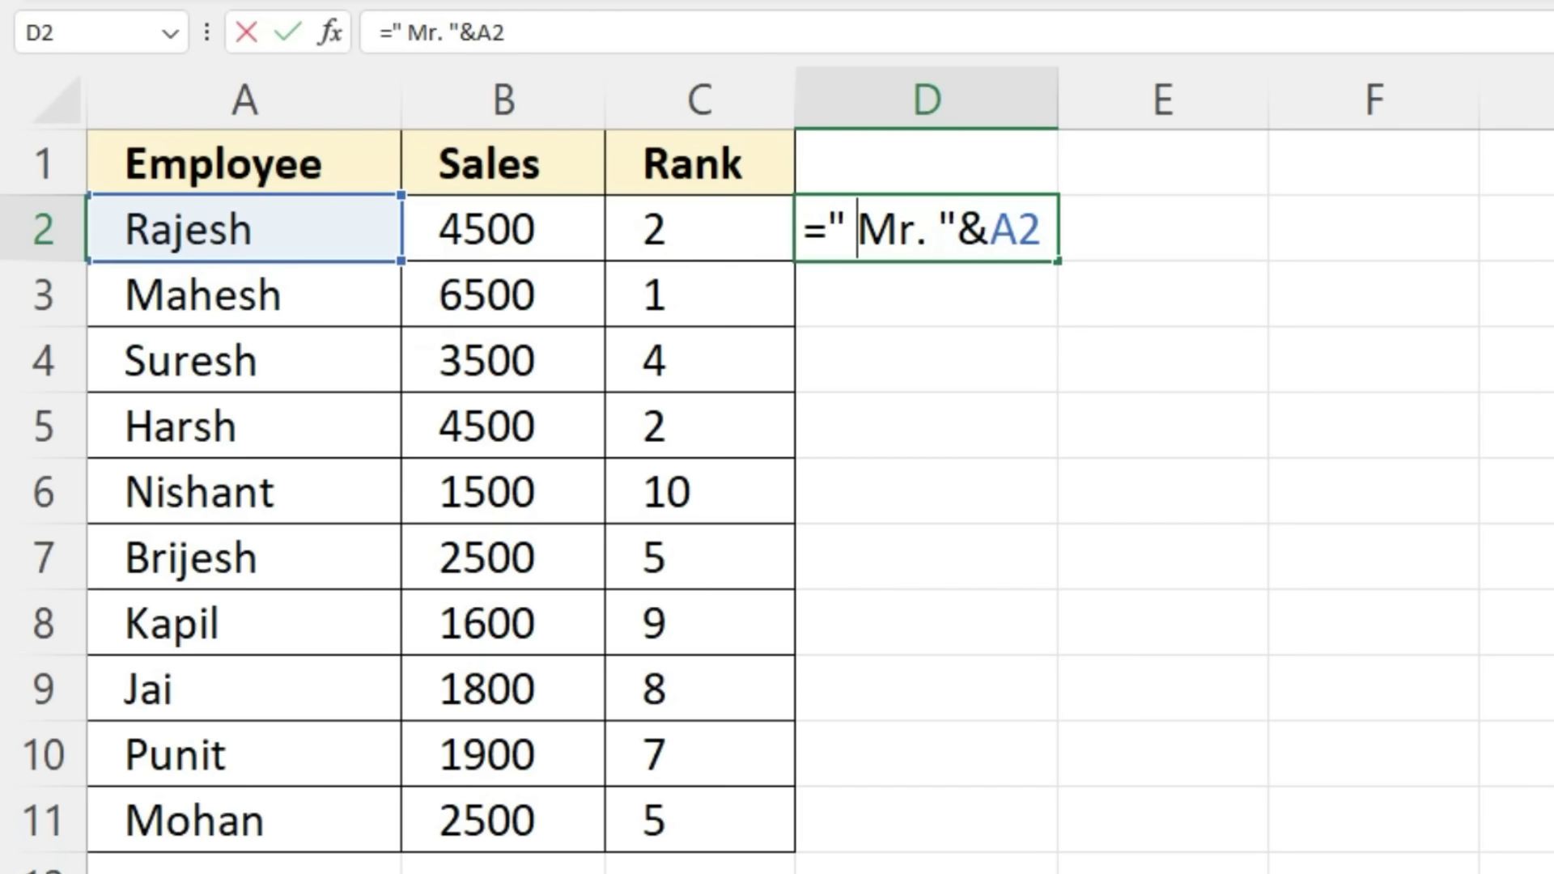
key(Return)
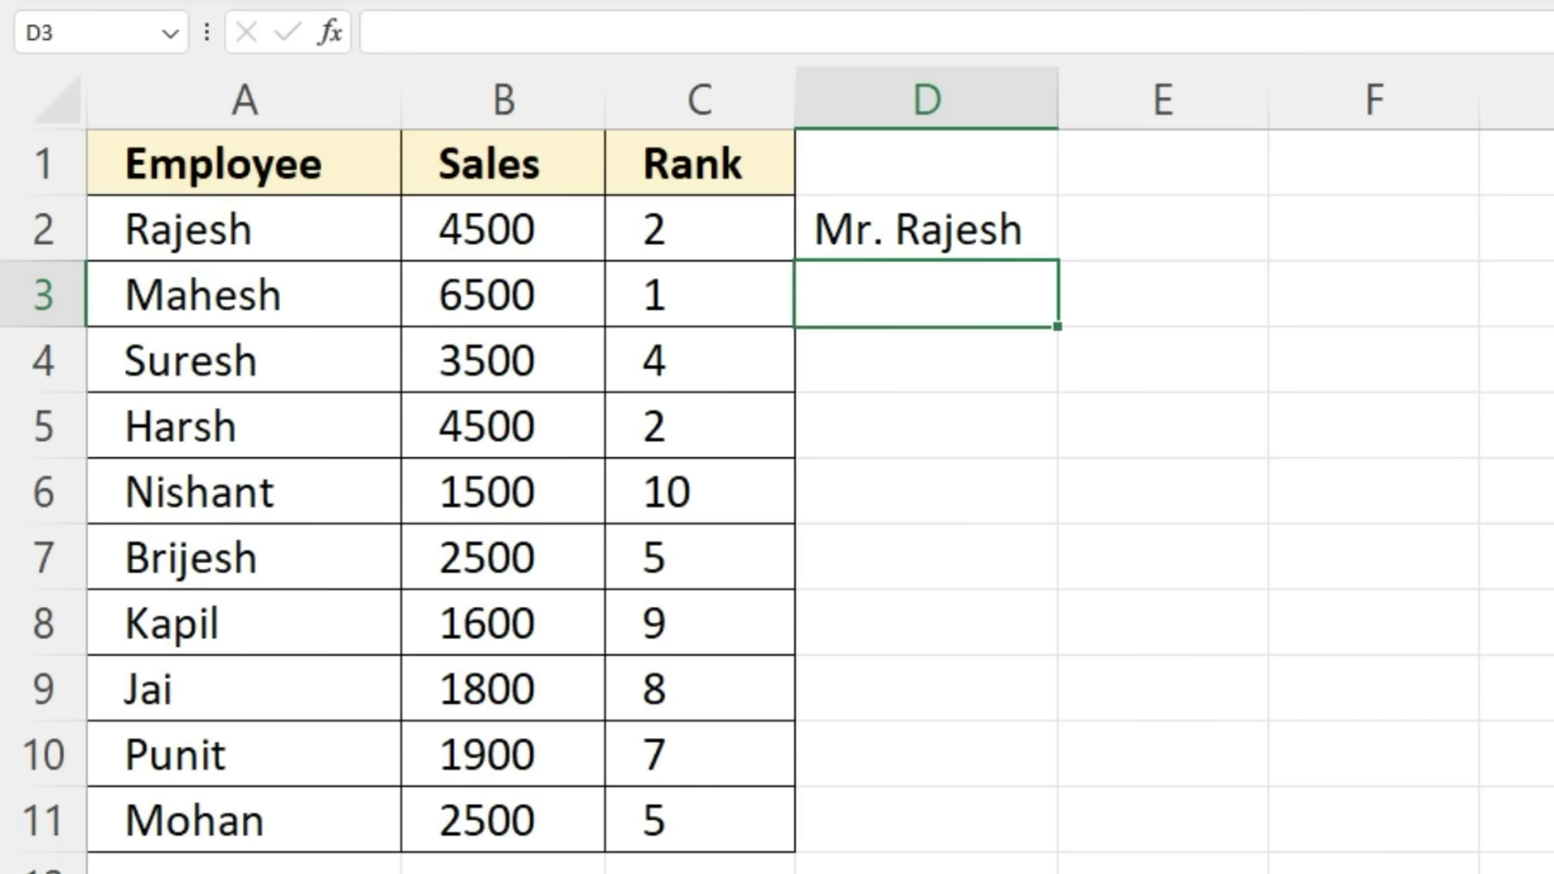
Fill the formula down to D11 and copy D2:D11 (Mr. Rajesh to Mr. Mohan).
click(926, 229)
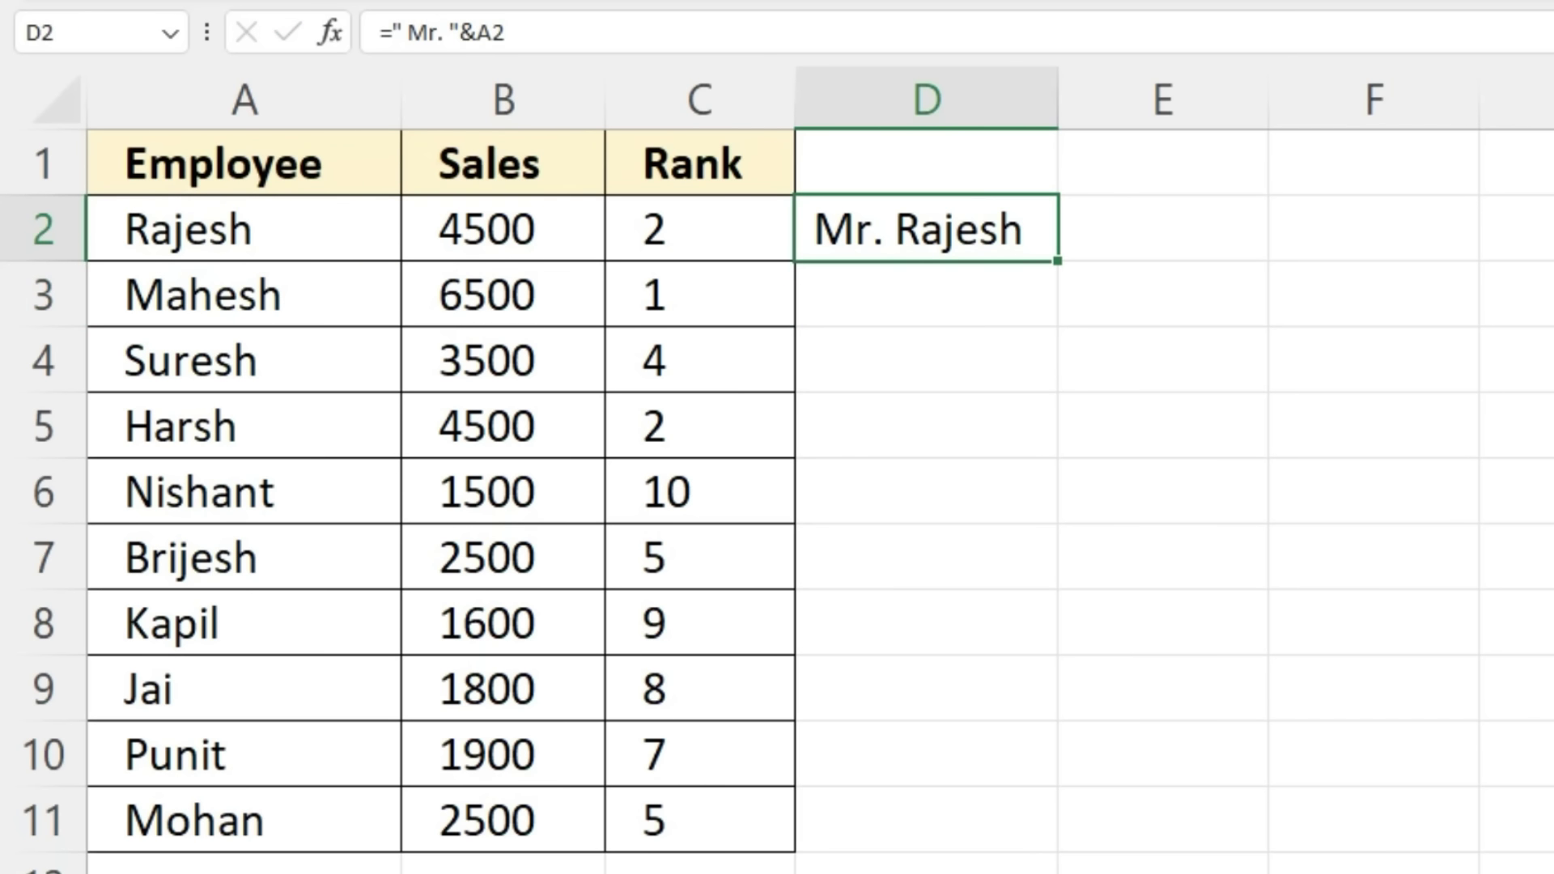
drag(1057, 261, 1057, 842)
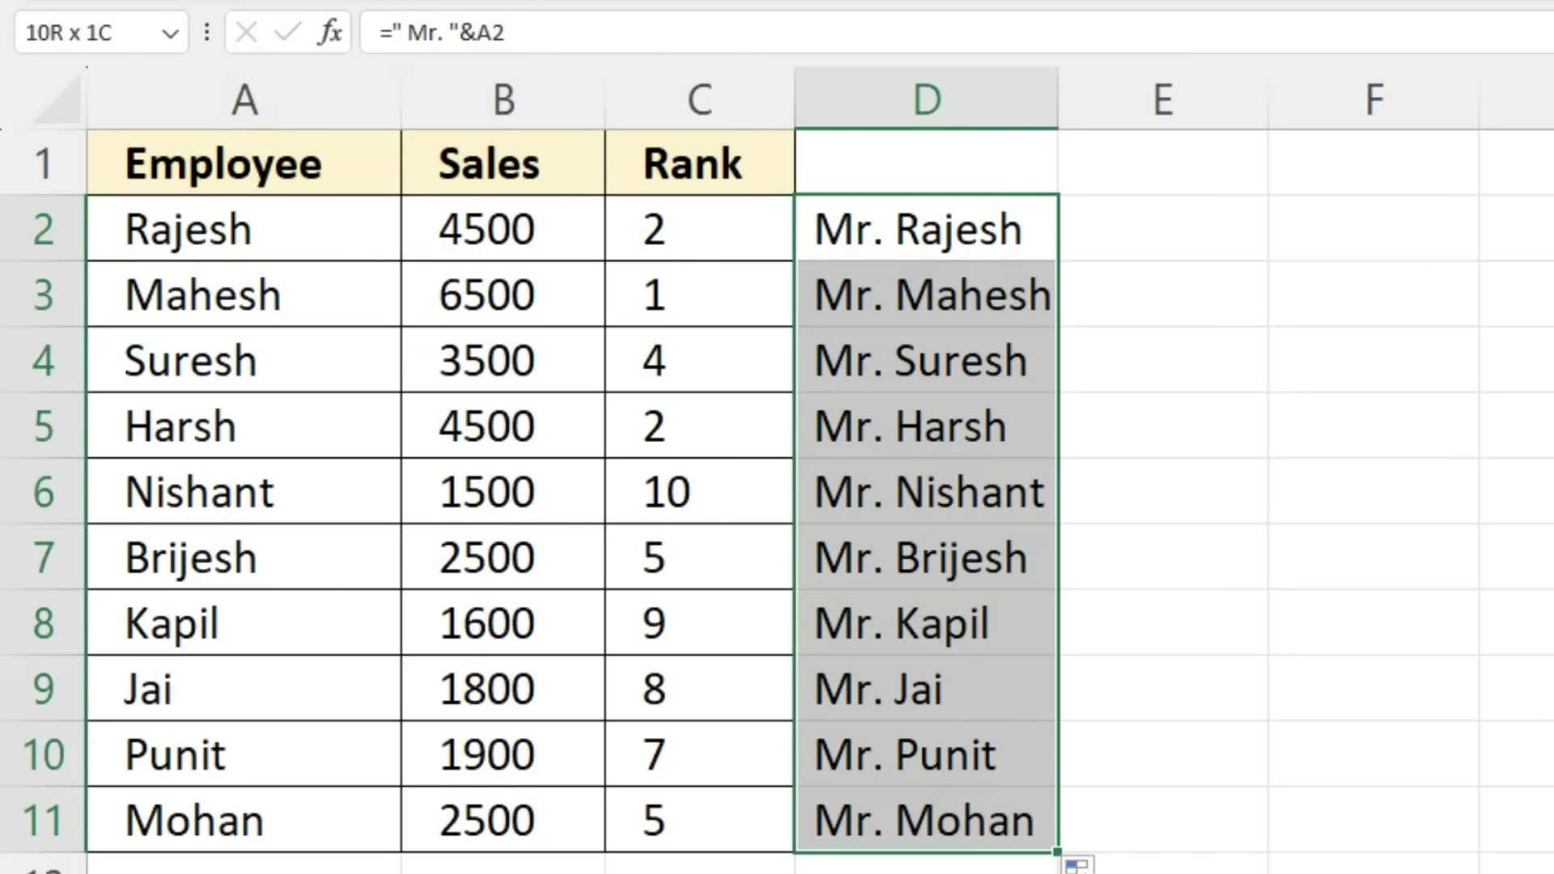
key(ctrl+c)
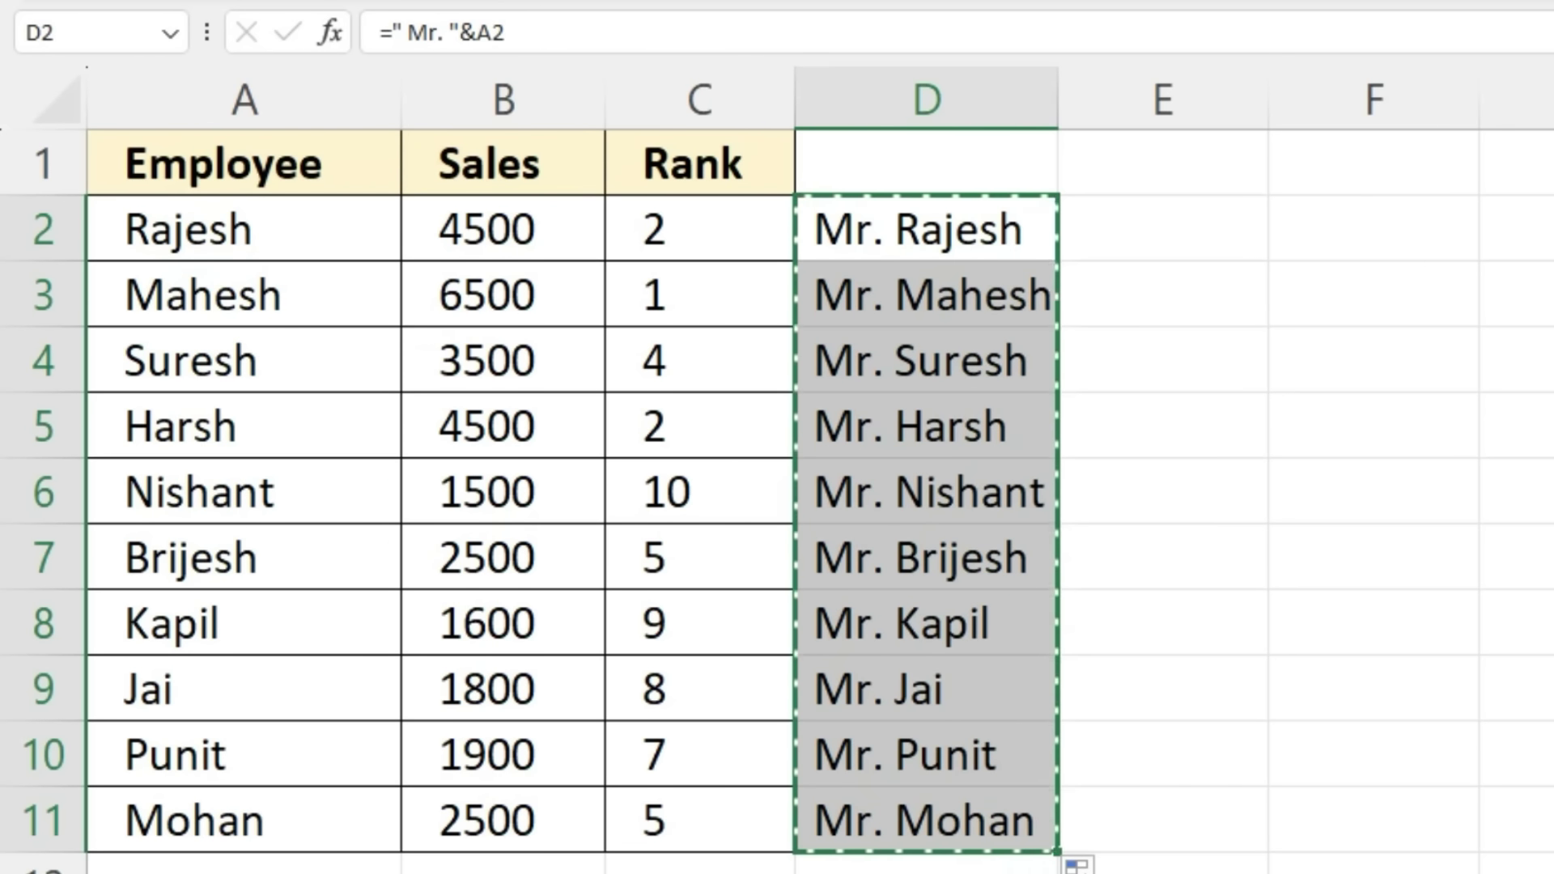
click(243, 229)
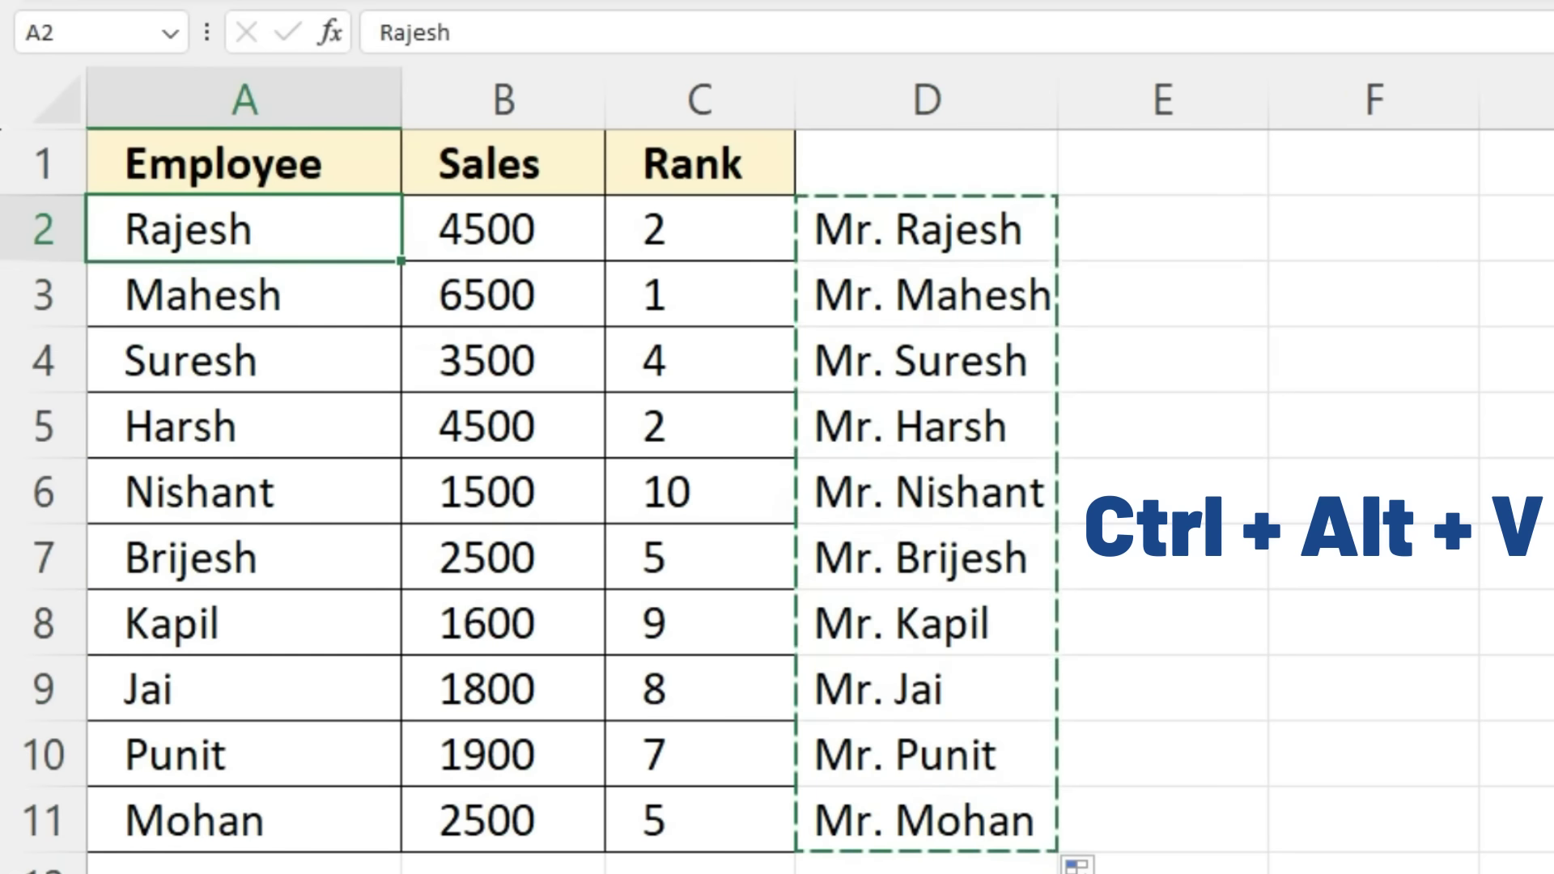
Paste the Mr. names as values into A2:A11 and clear helper cells D2:D11.
key(ctrl+alt+v)
key(v)
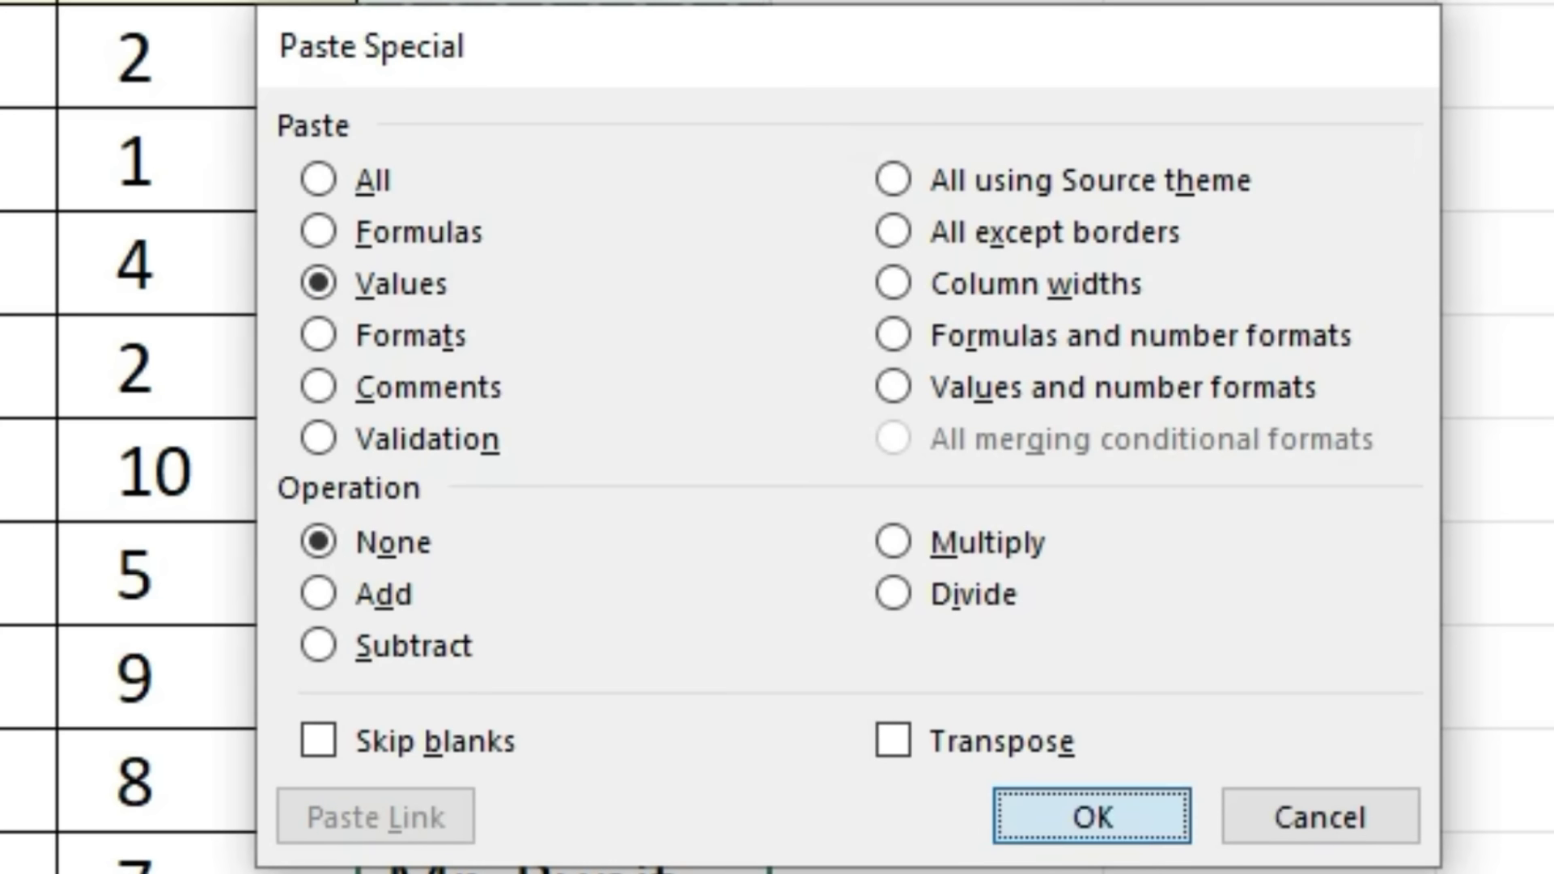
key(Return)
key(Escape)
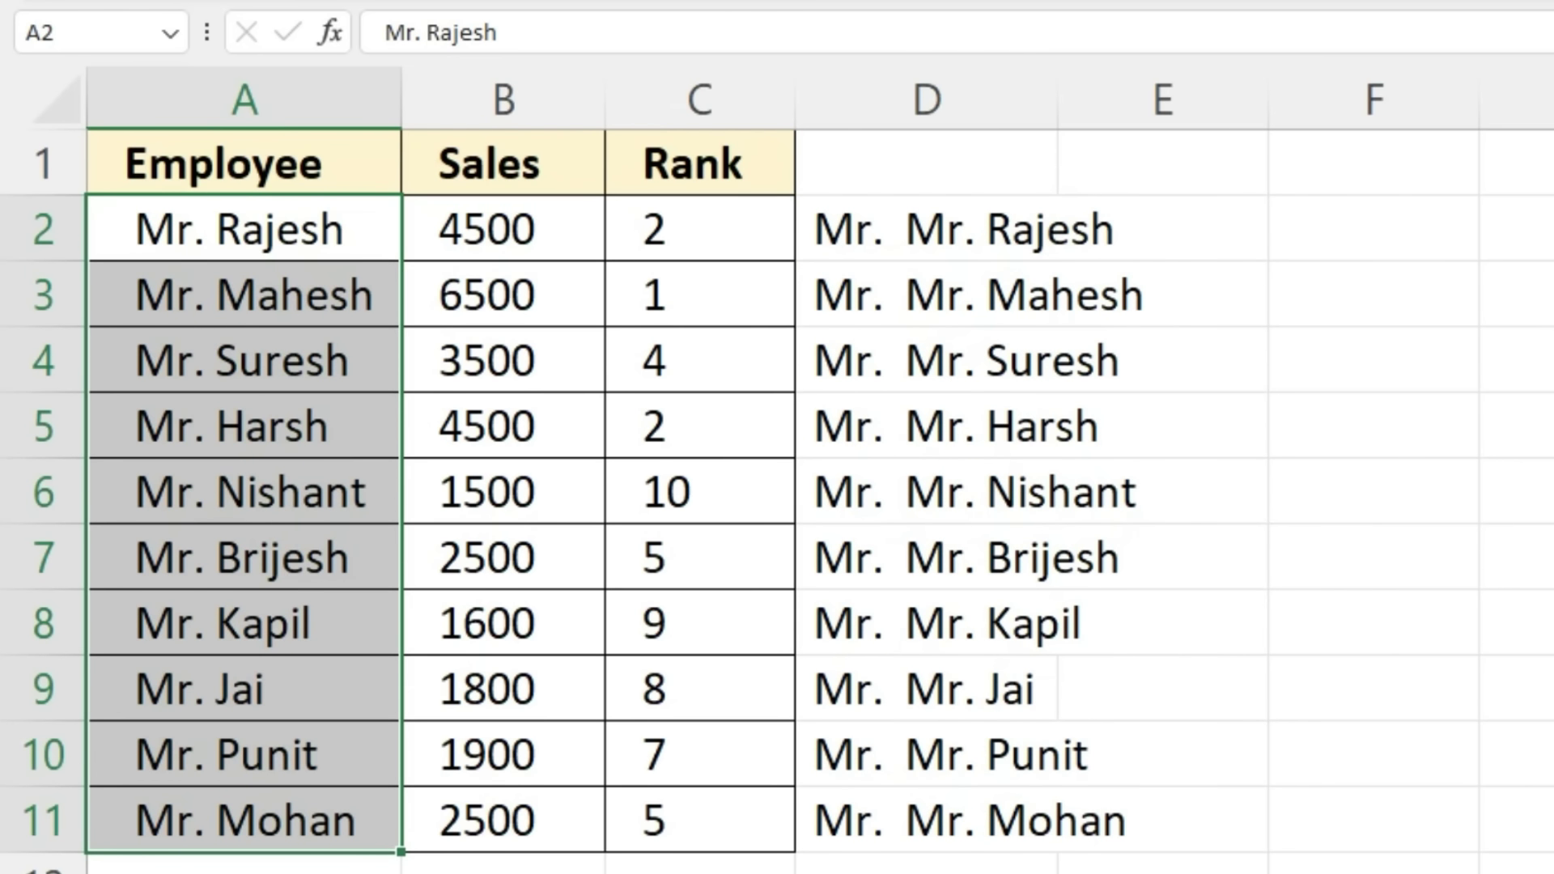
drag(927, 230, 927, 820)
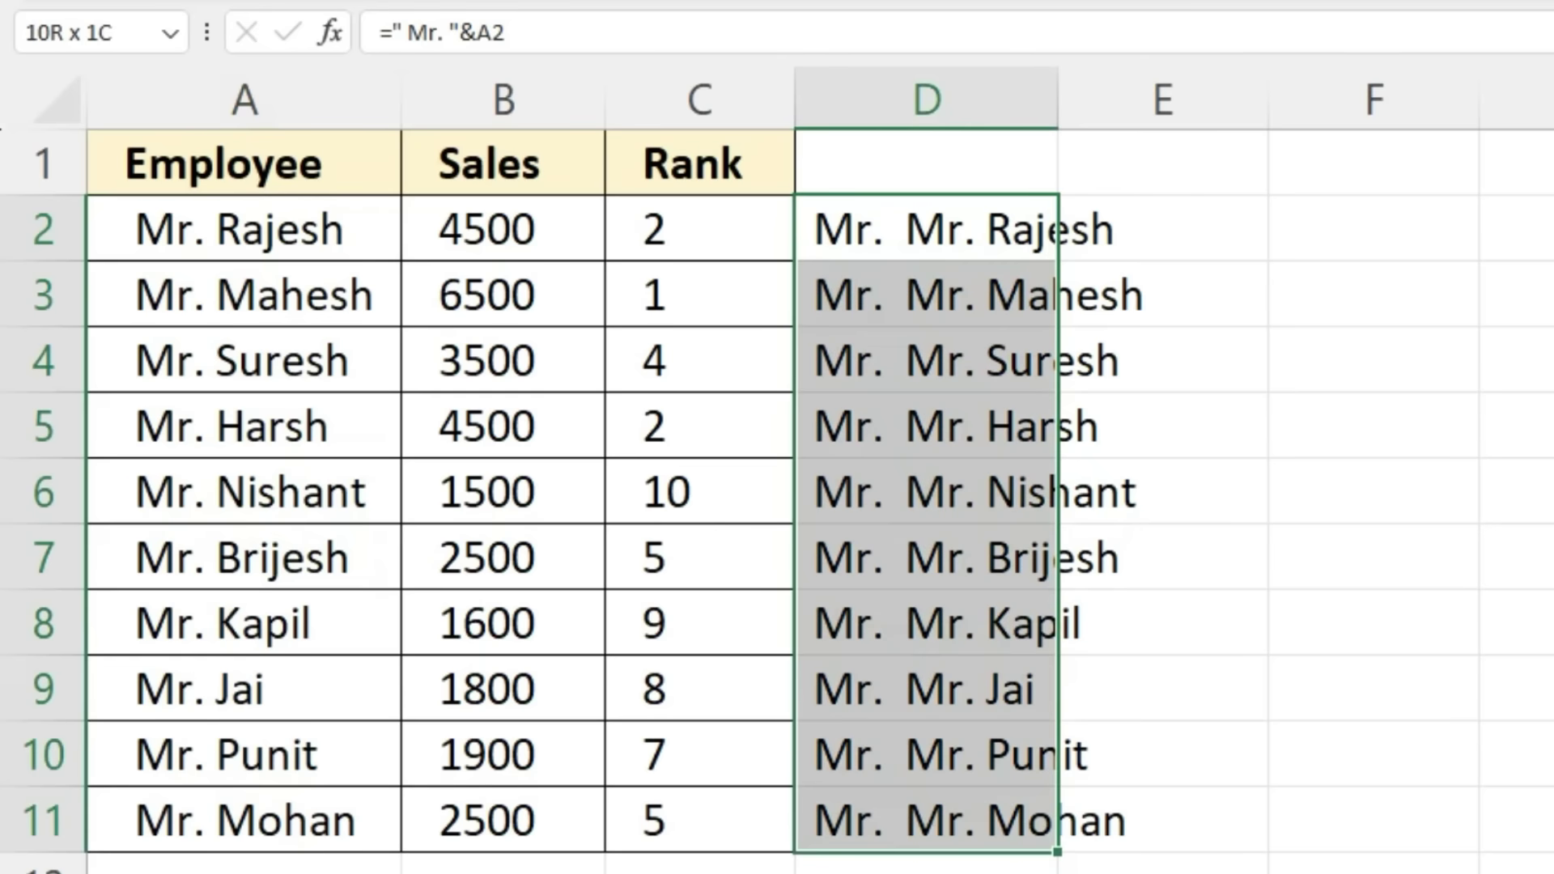
key(Delete)
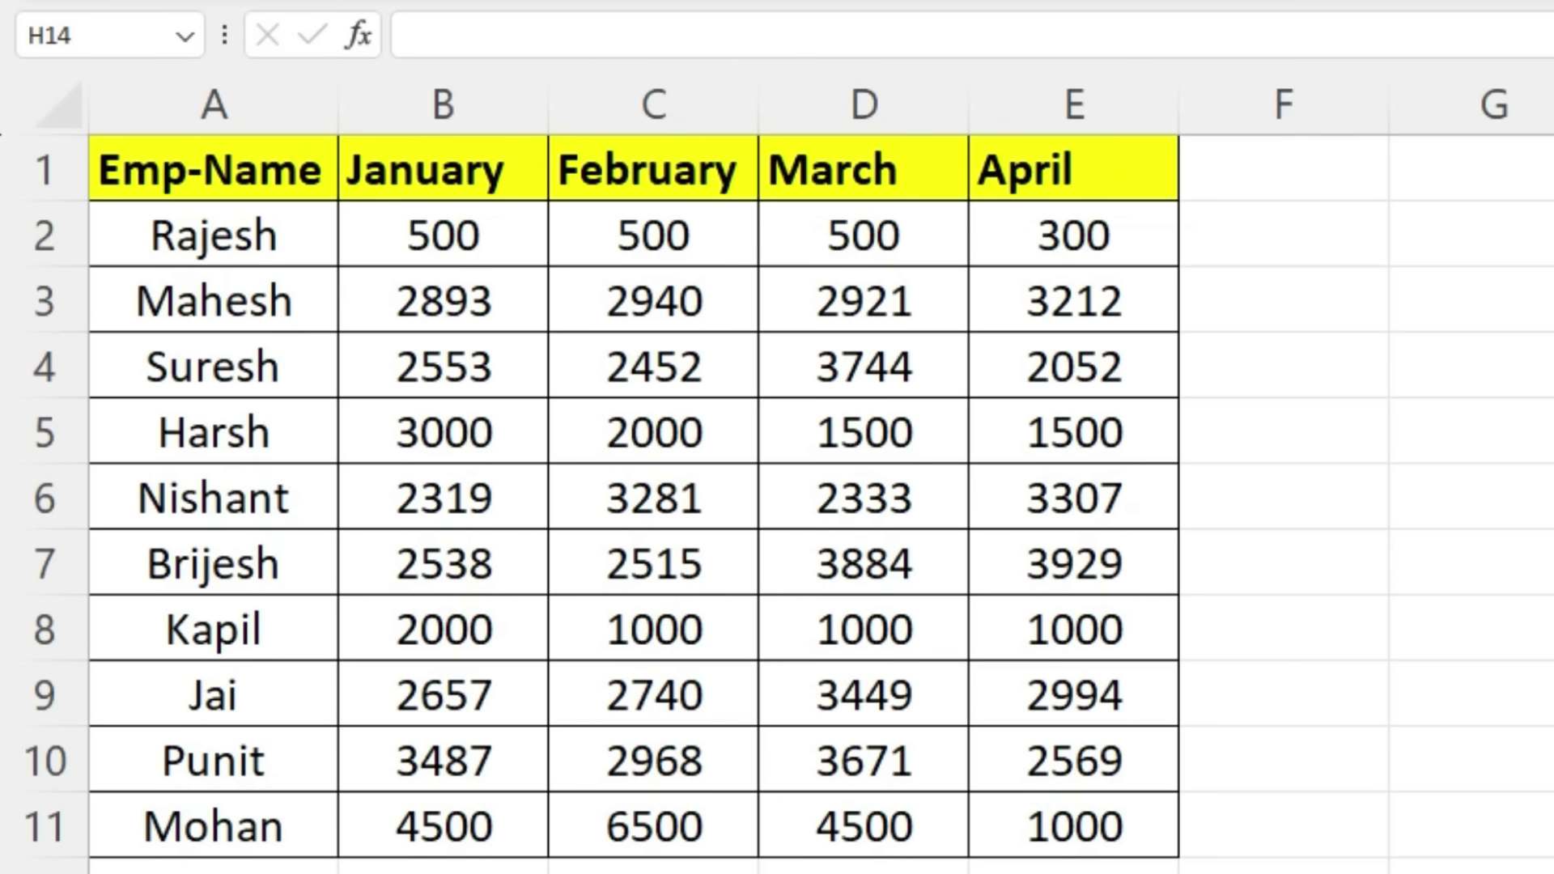
Inspect Rajesh's monthly sales in B2:E2 and the lookup name in H3.
click(653, 235)
click(863, 235)
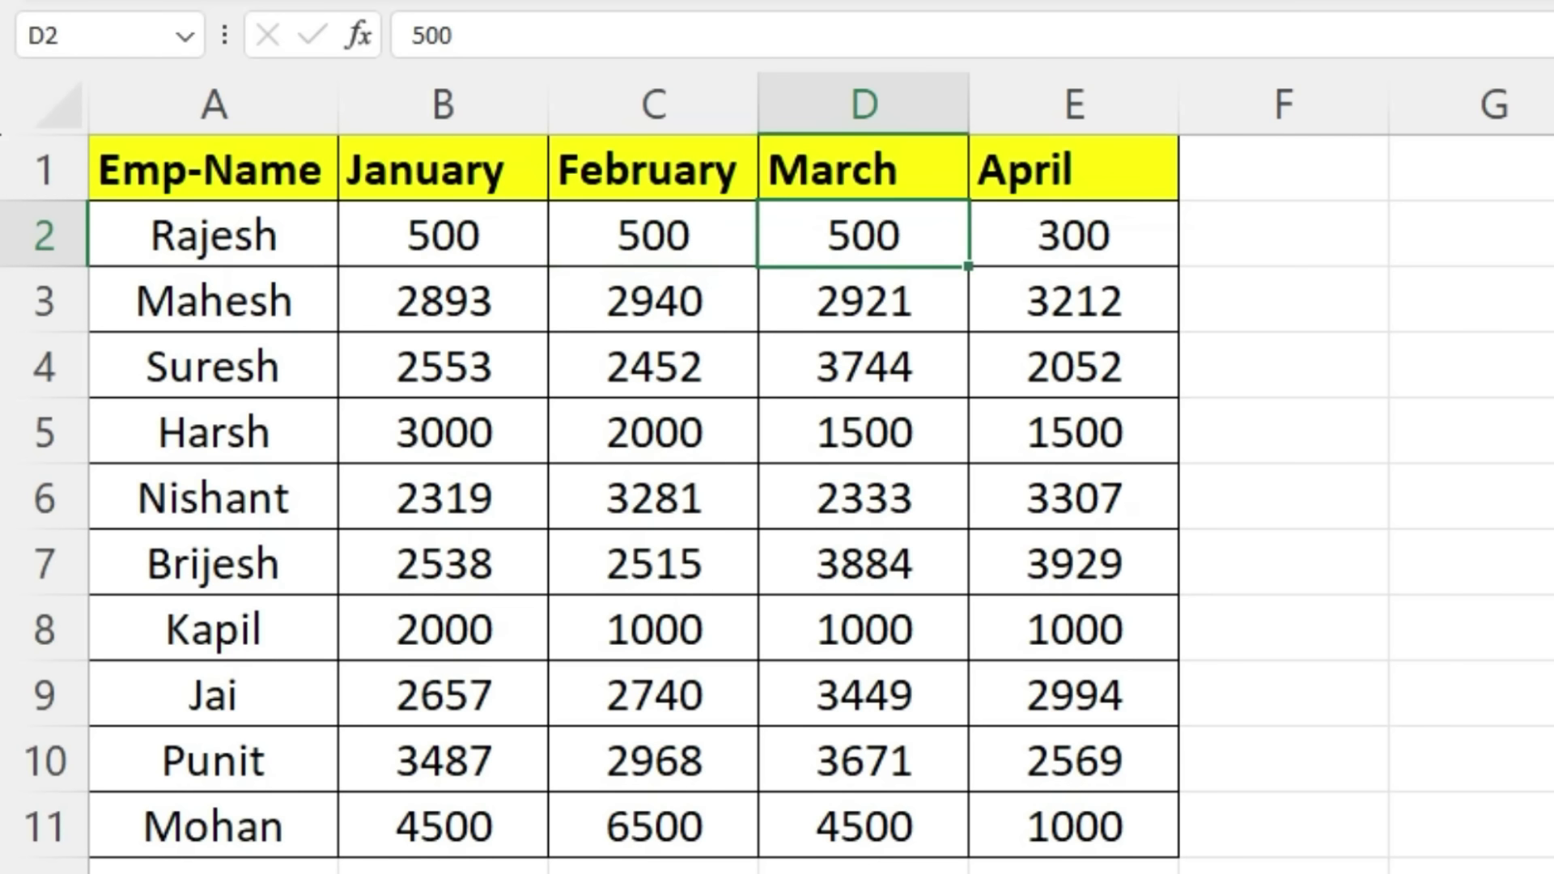
click(1074, 235)
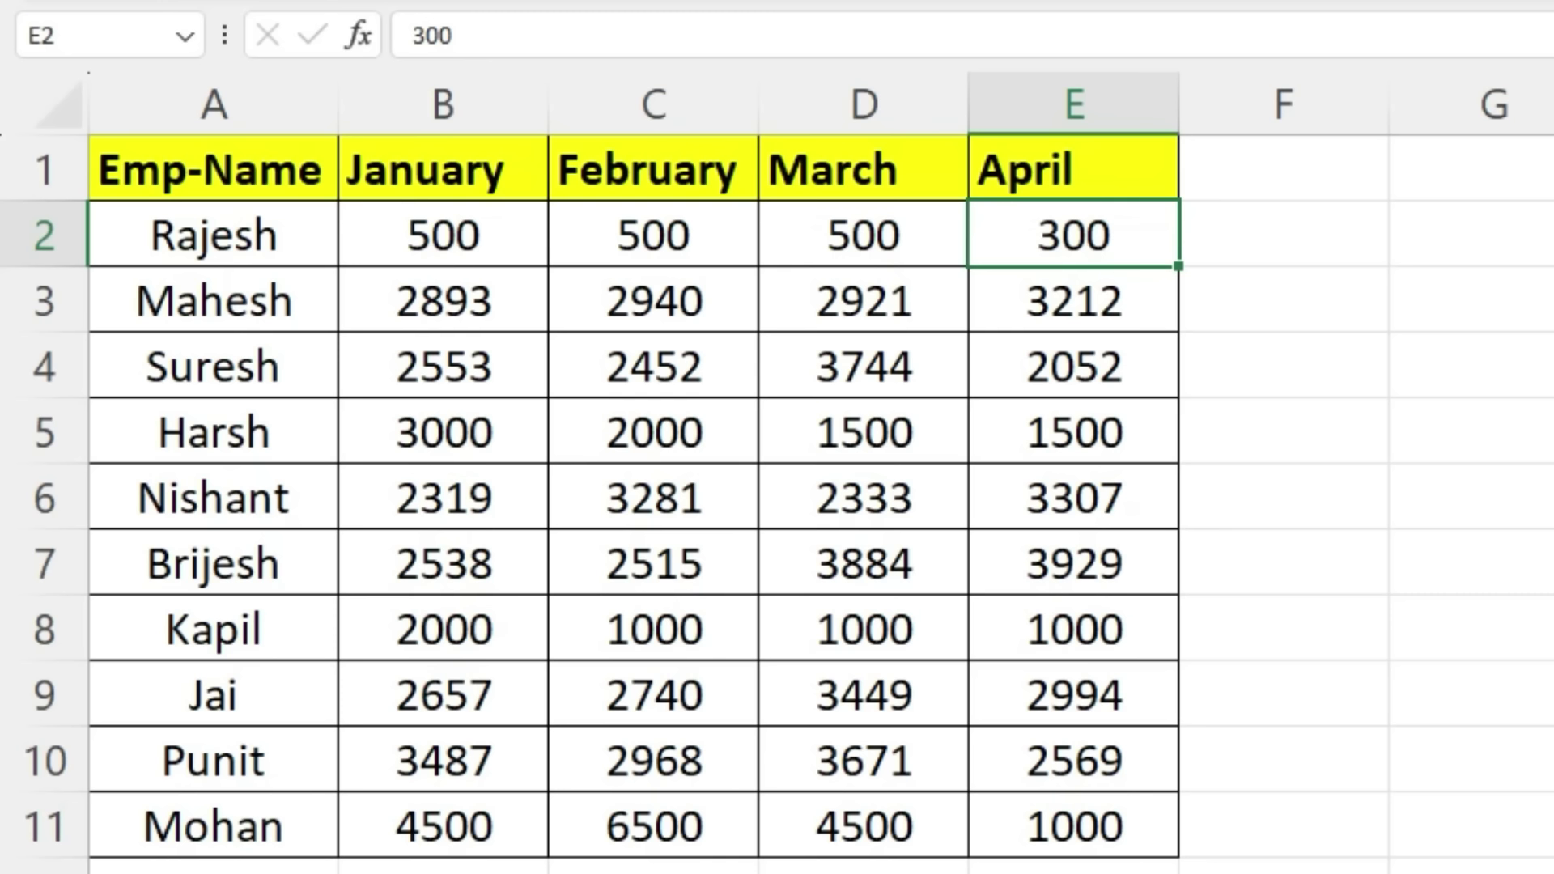
click(1553, 301)
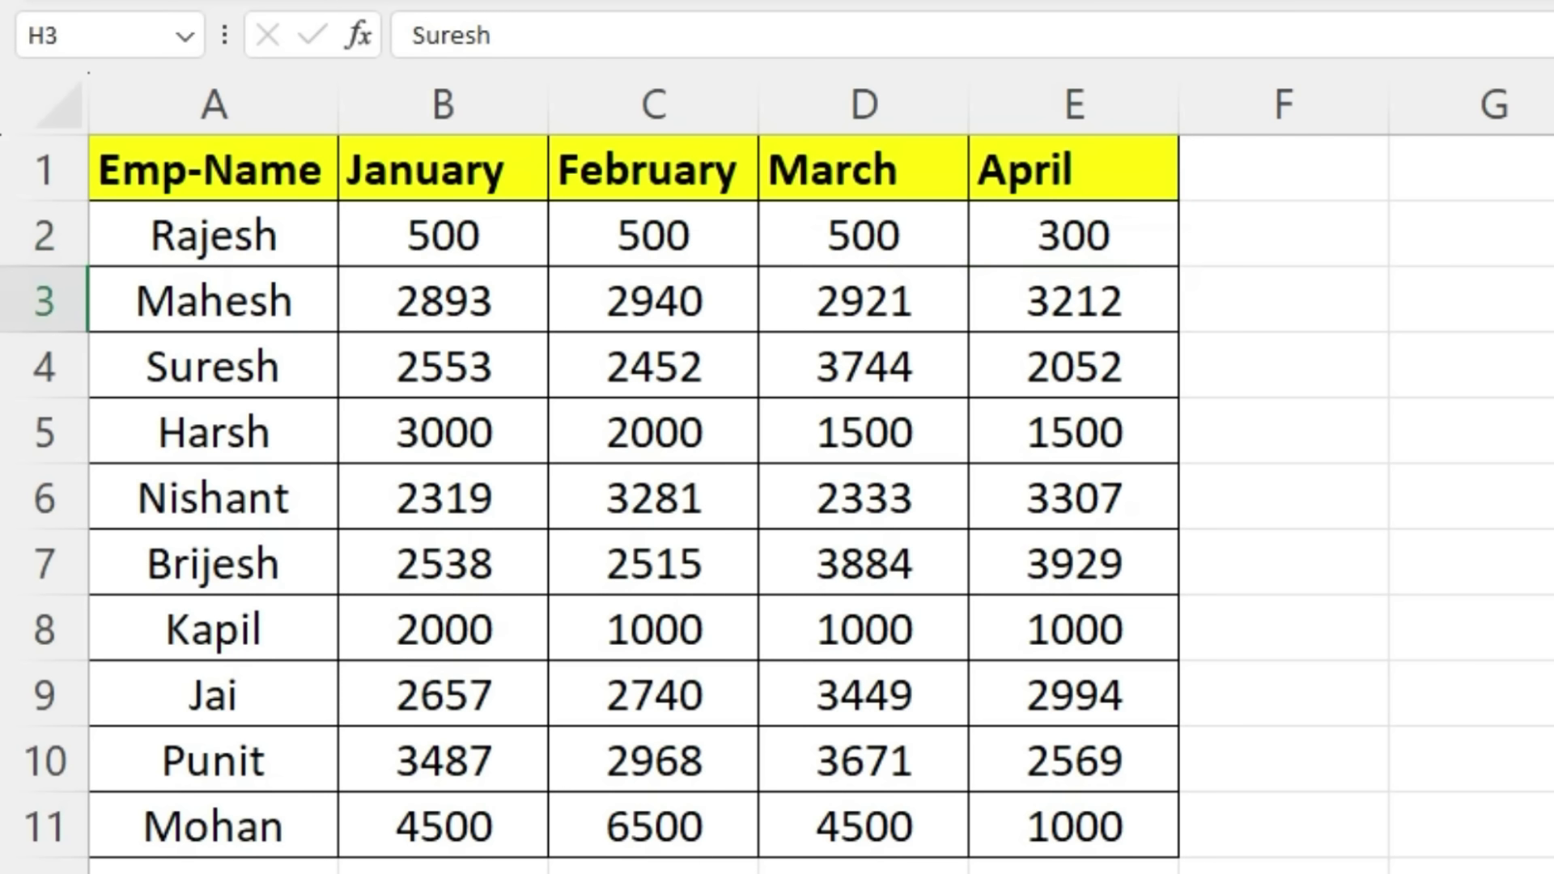
click(443, 235)
key(Right)
key(Right)
key(Right)
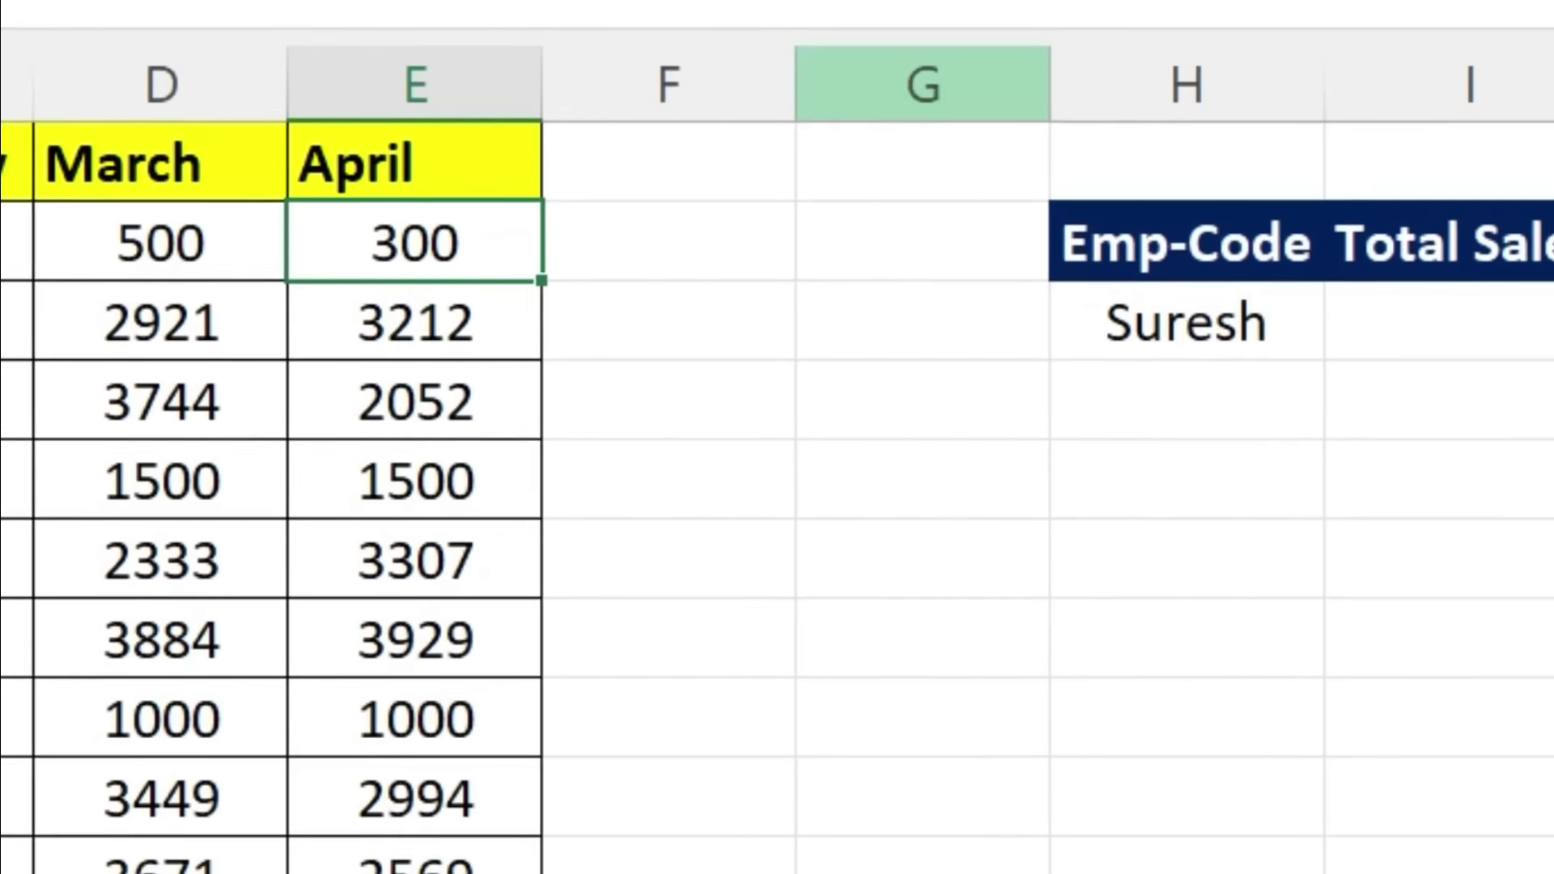
Start the formula =VLOOKUP(H3, in the Total Sales cell I3.
click(1065, 338)
text(=)
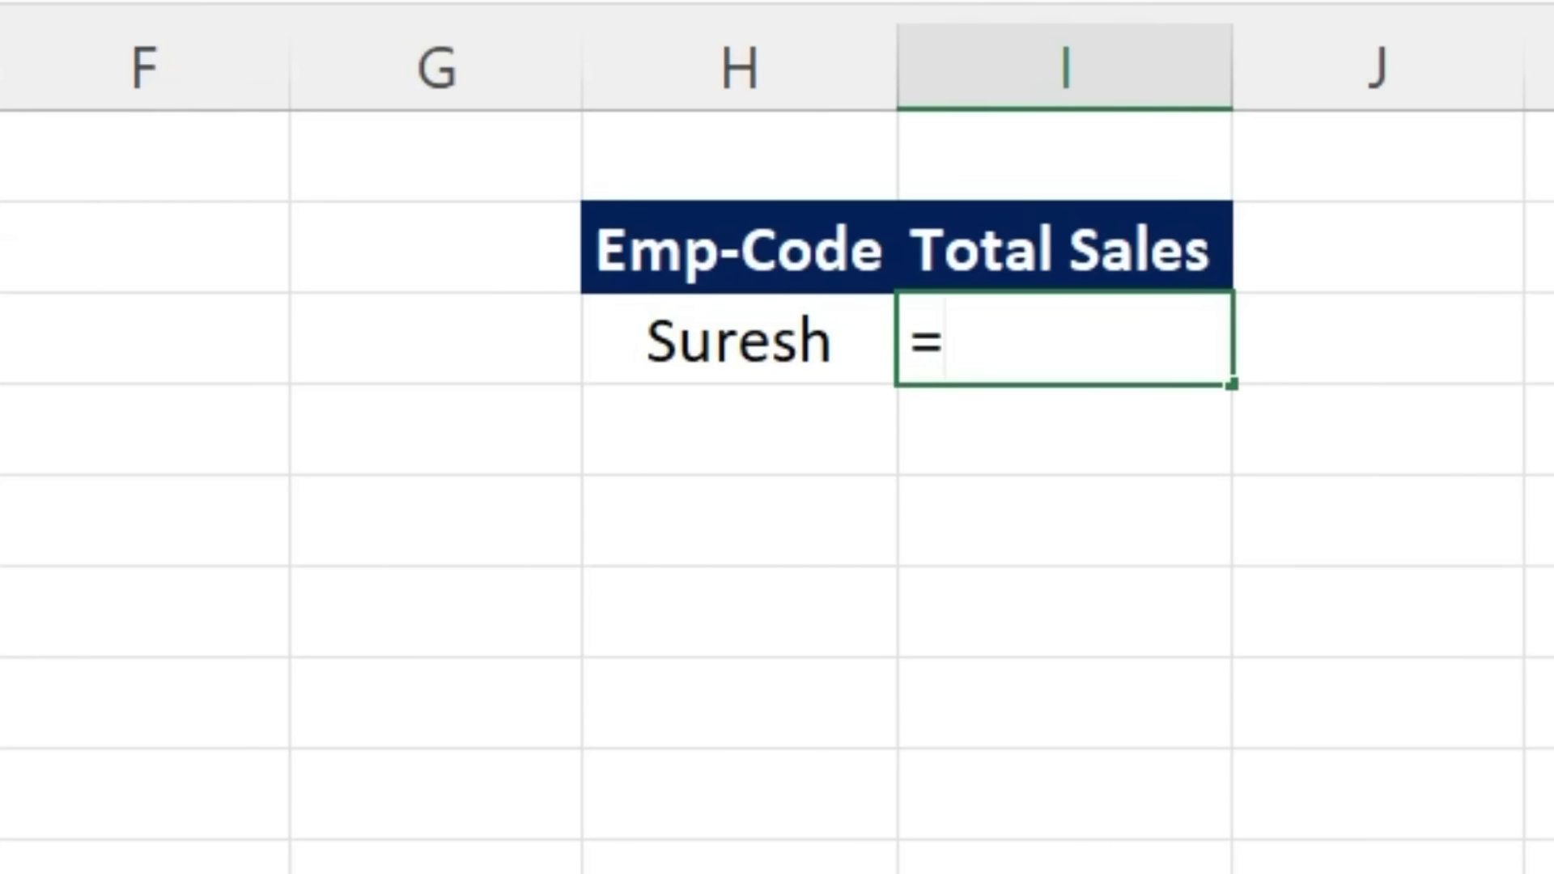
text(su)
key(BackSpace)
key(BackSpace)
text(v)
text(lo)
key(Tab)
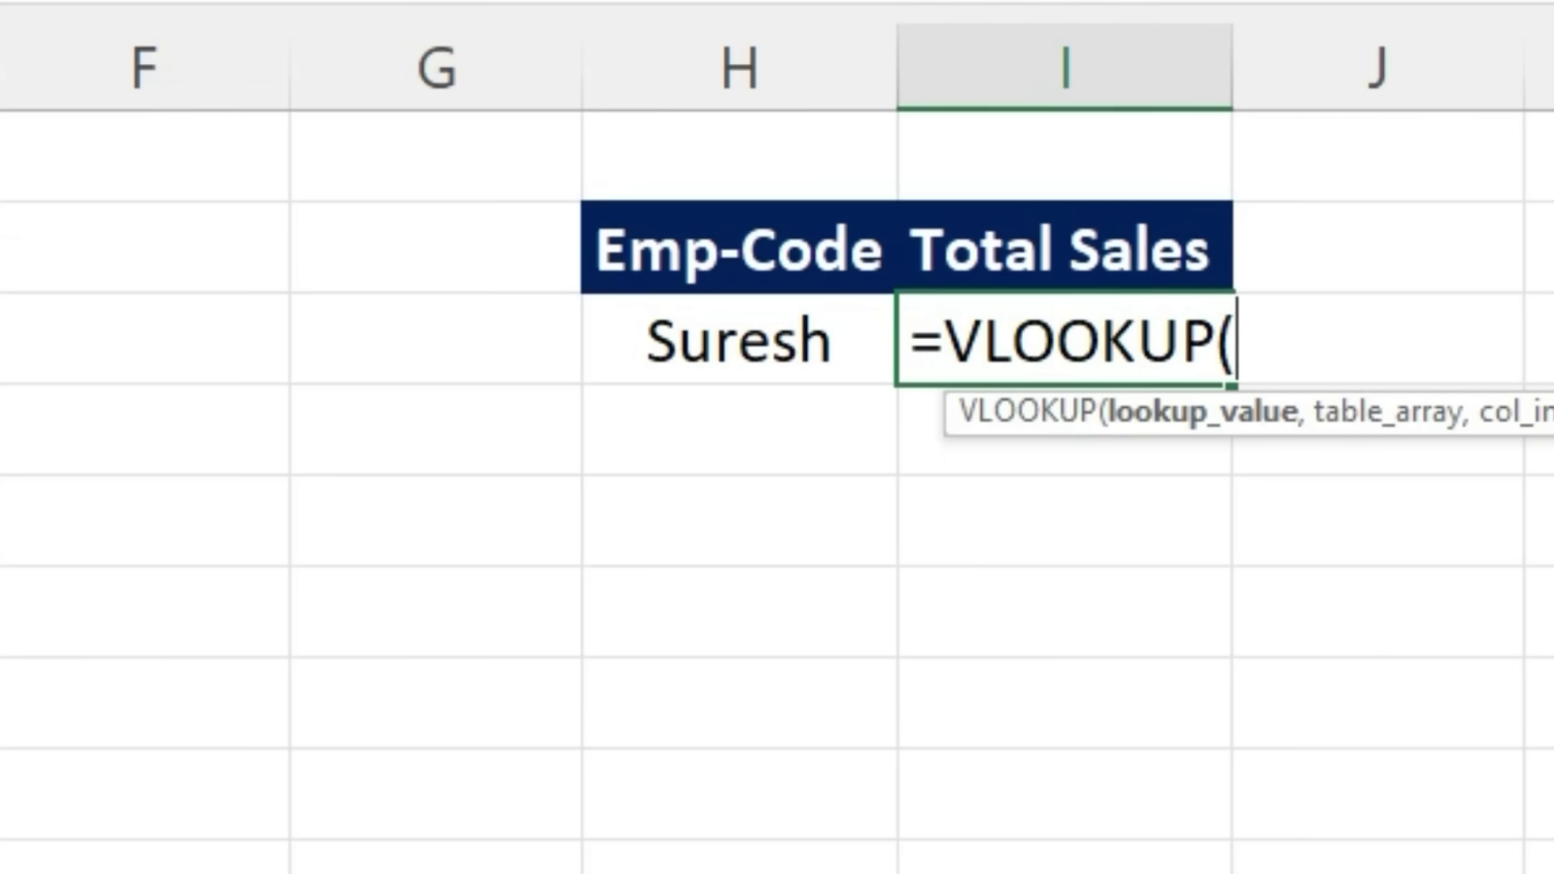
click(739, 340)
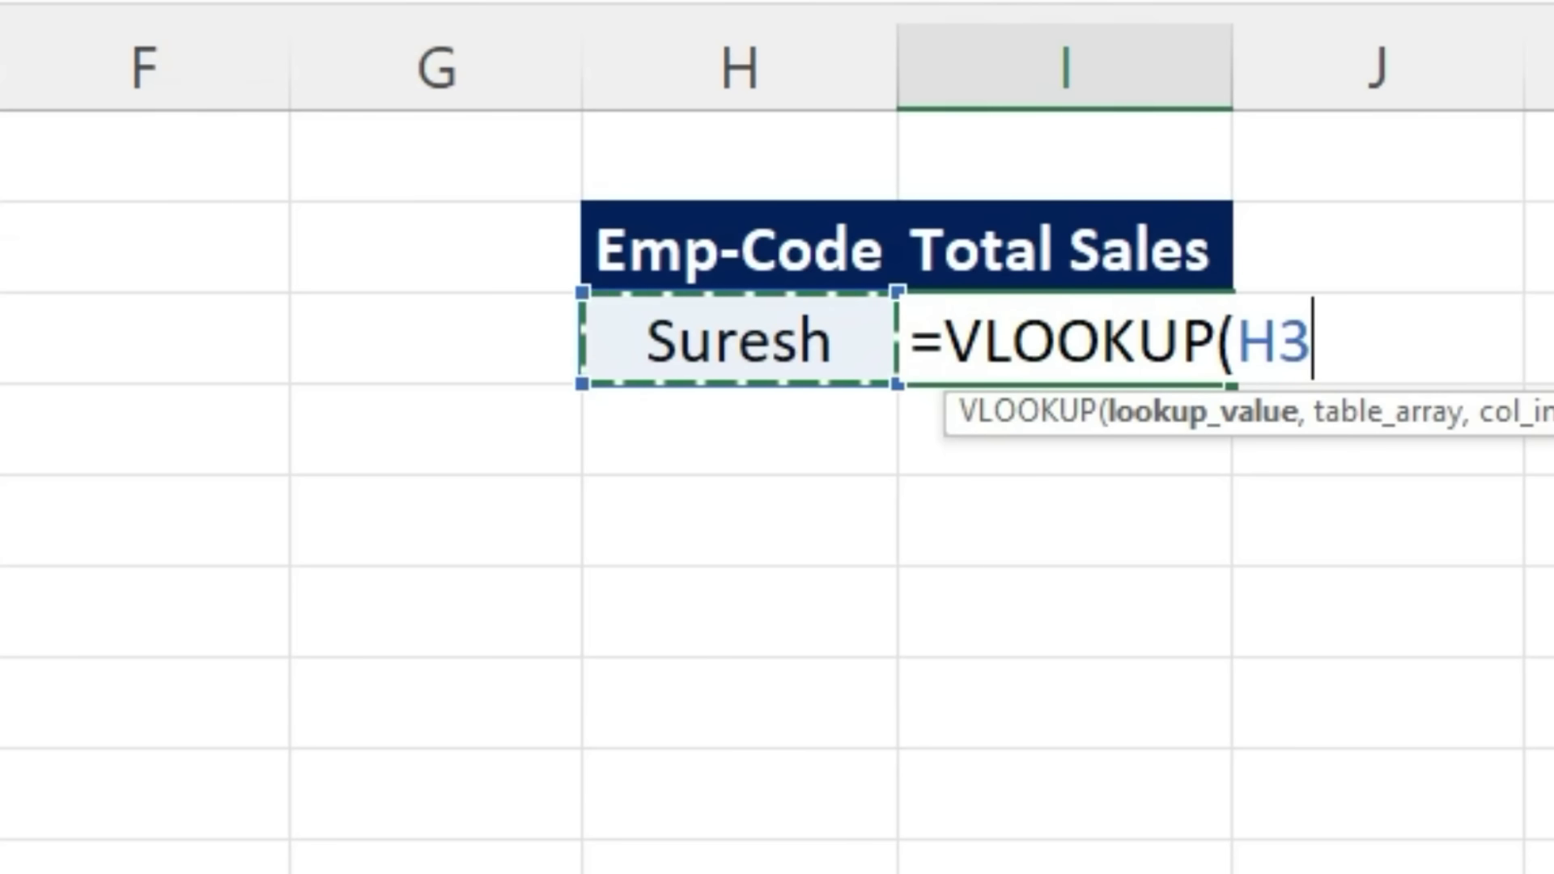
text(,)
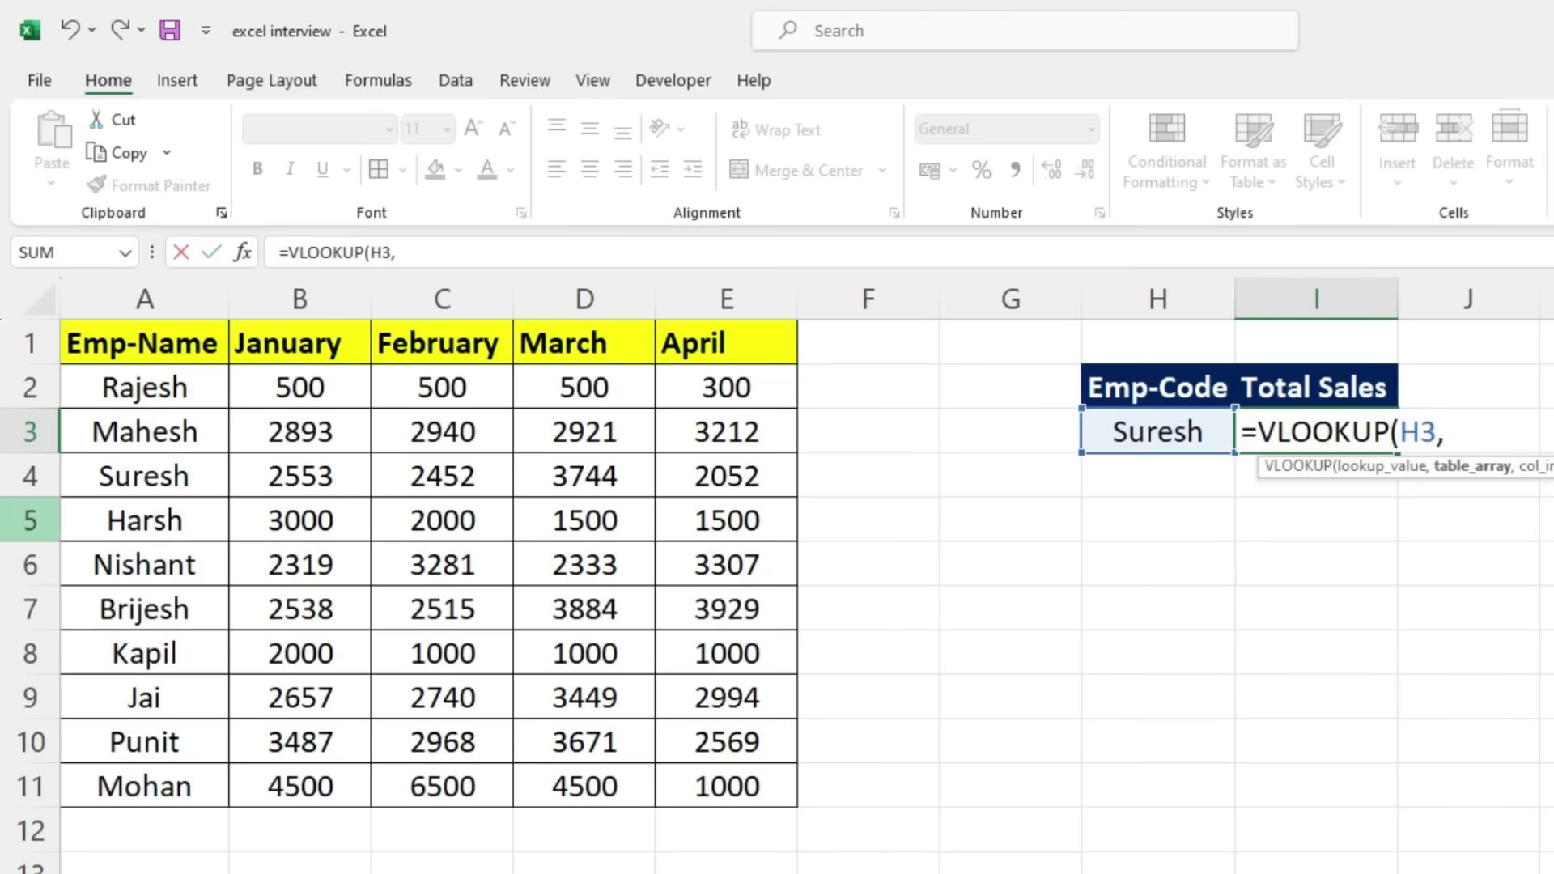
Complete the lookup as VLOOKUP(H3,A1:E11,{2,3,4,5},0).
click(144, 344)
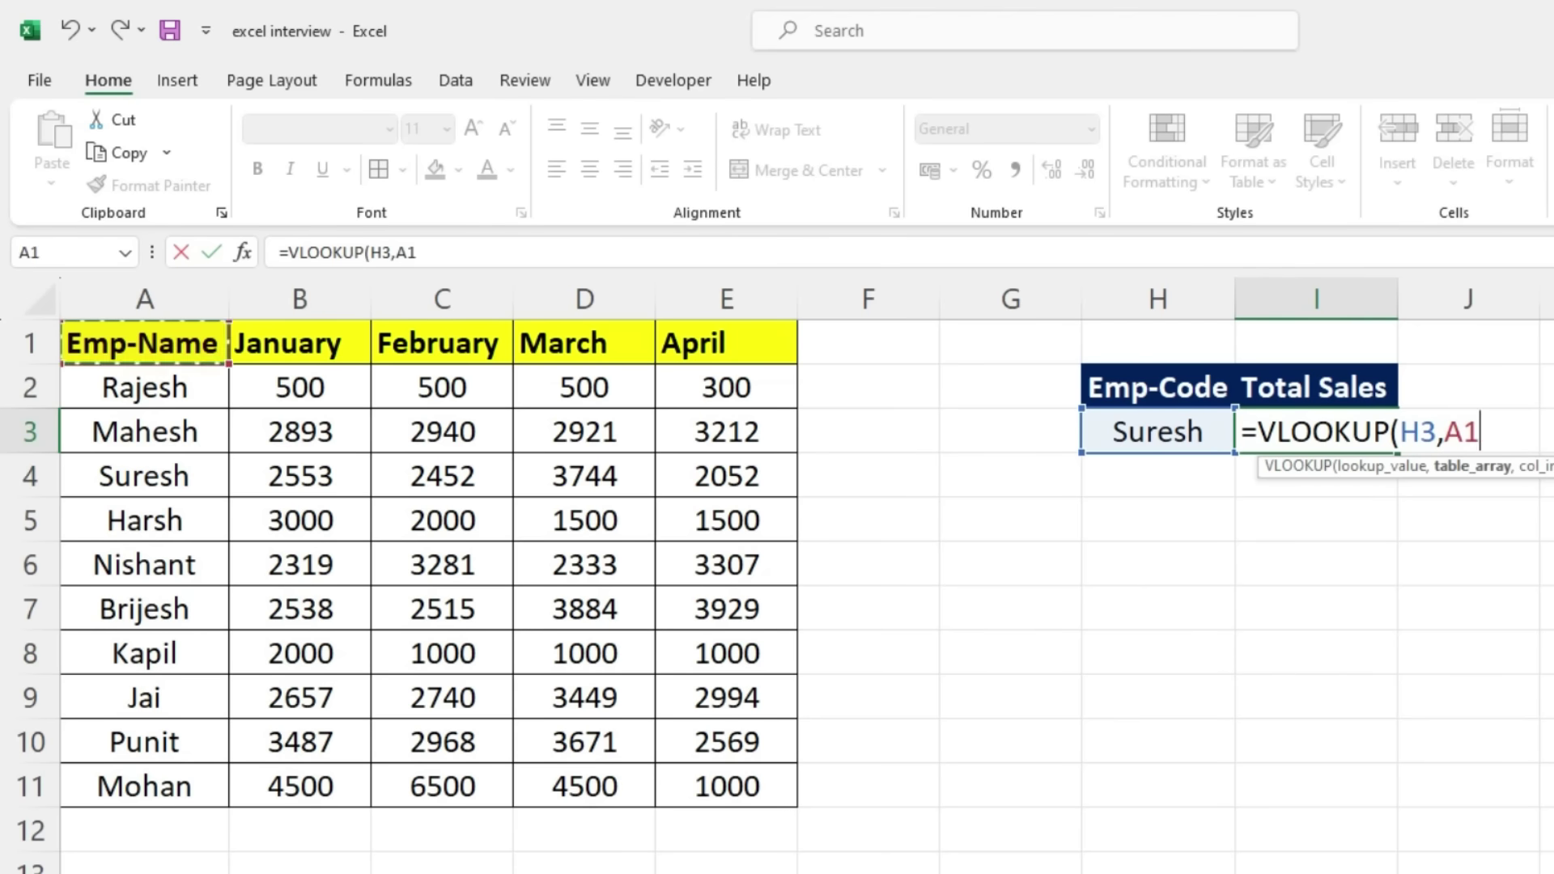
drag(144, 343, 778, 787)
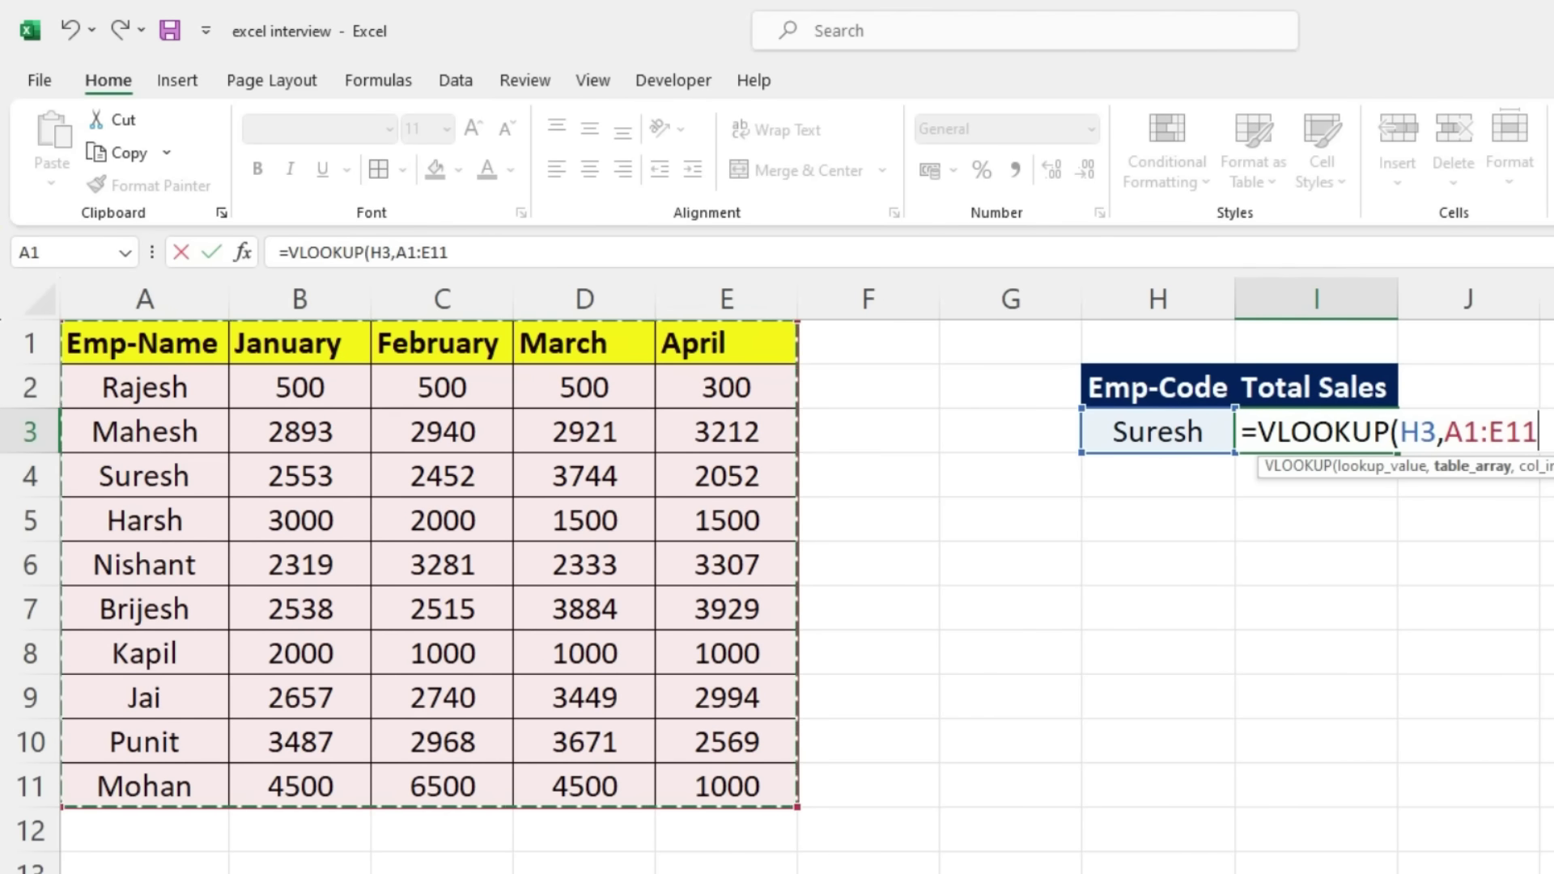
text(,)
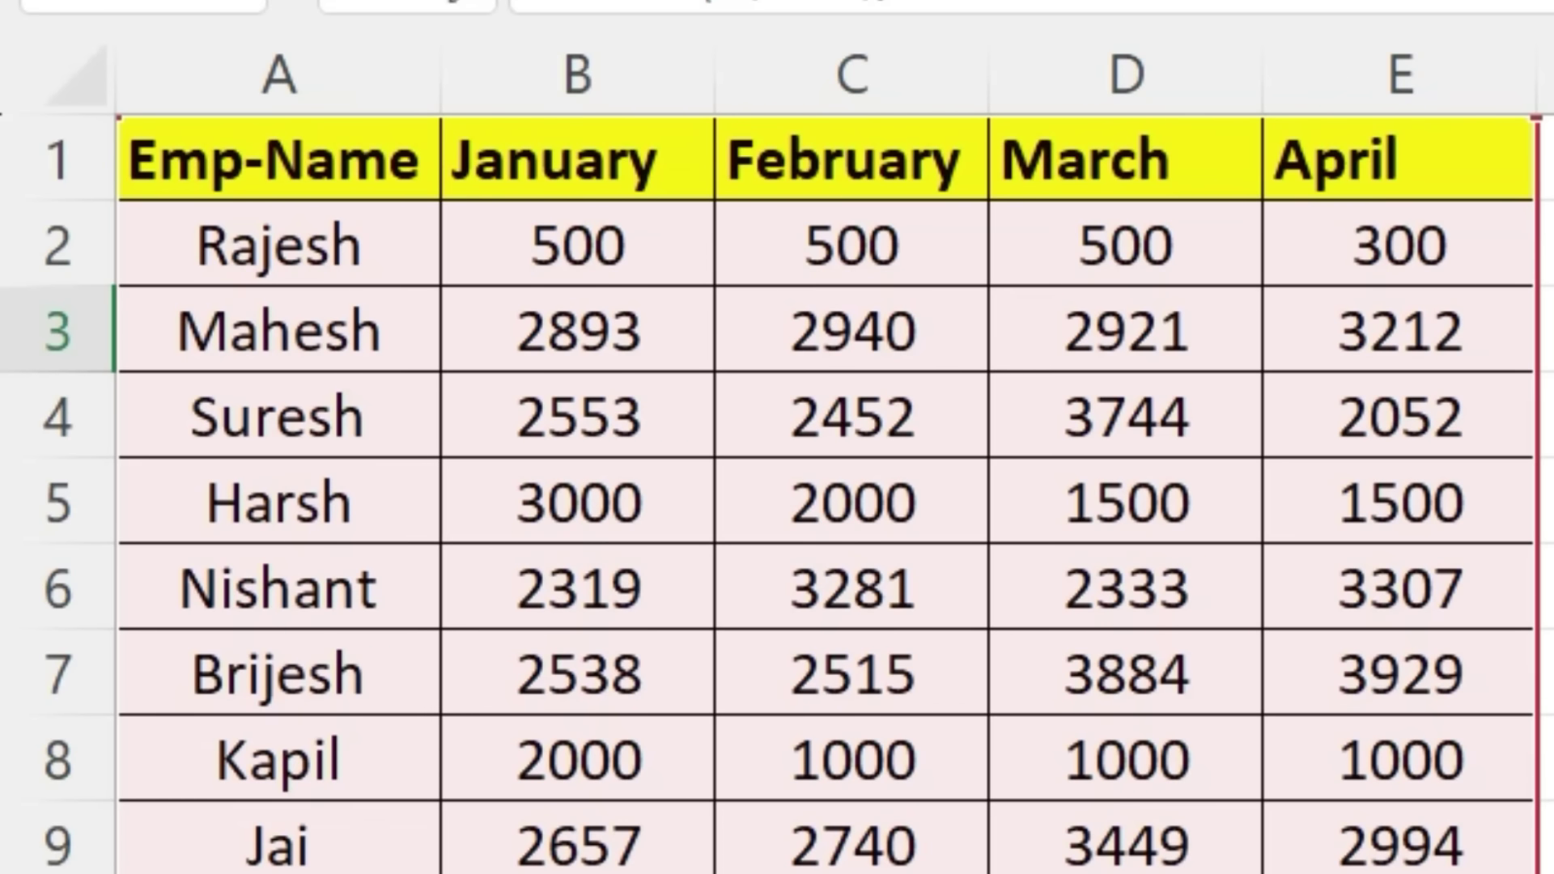
text(2,3,4,5},0)
key(Escape)
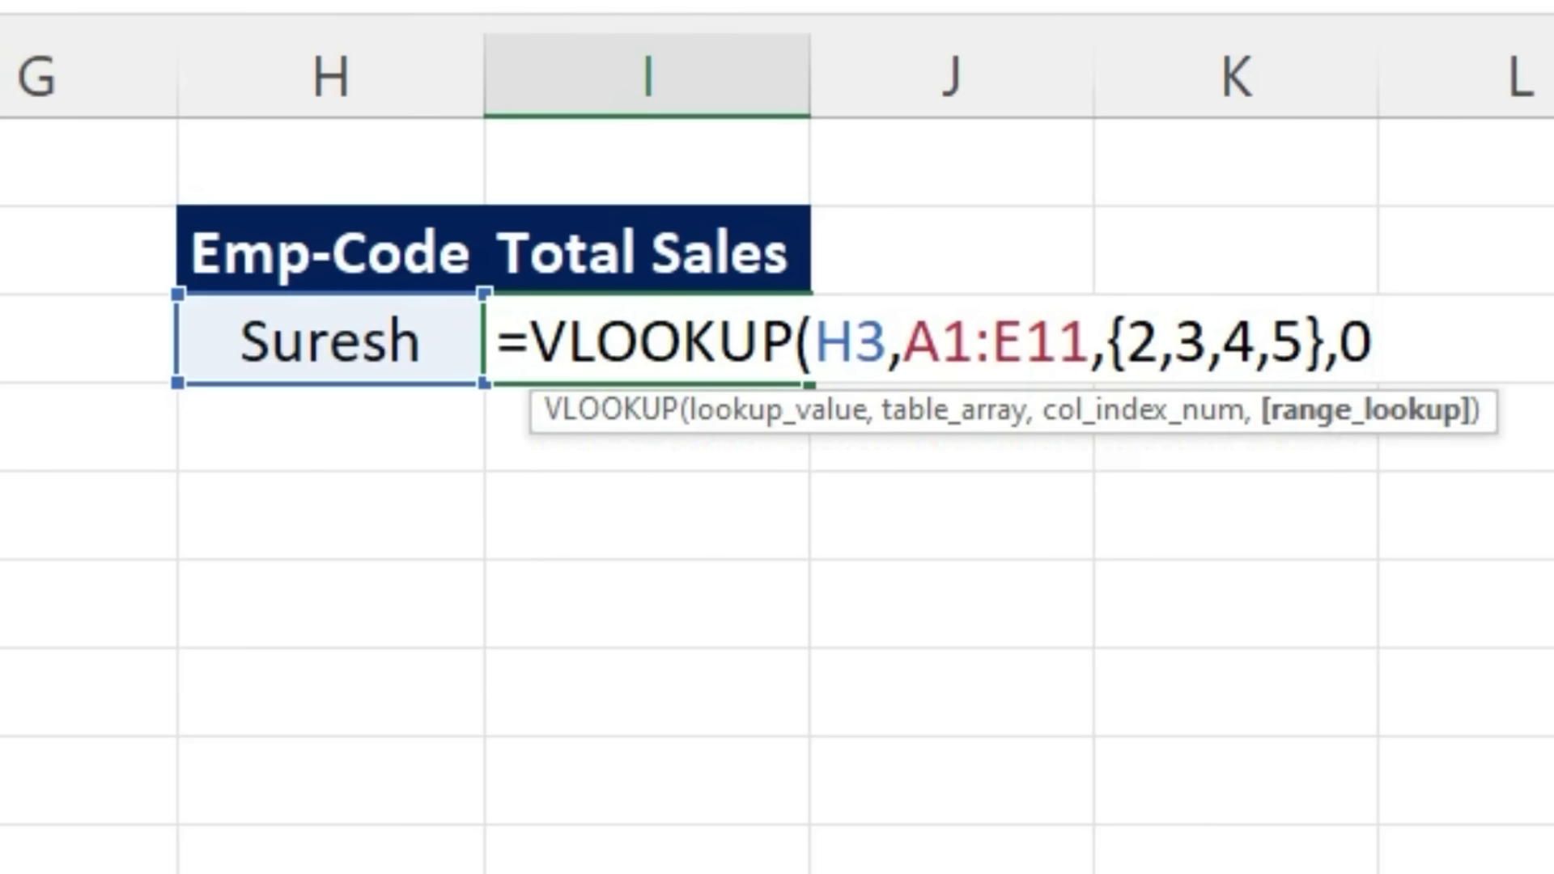
text())
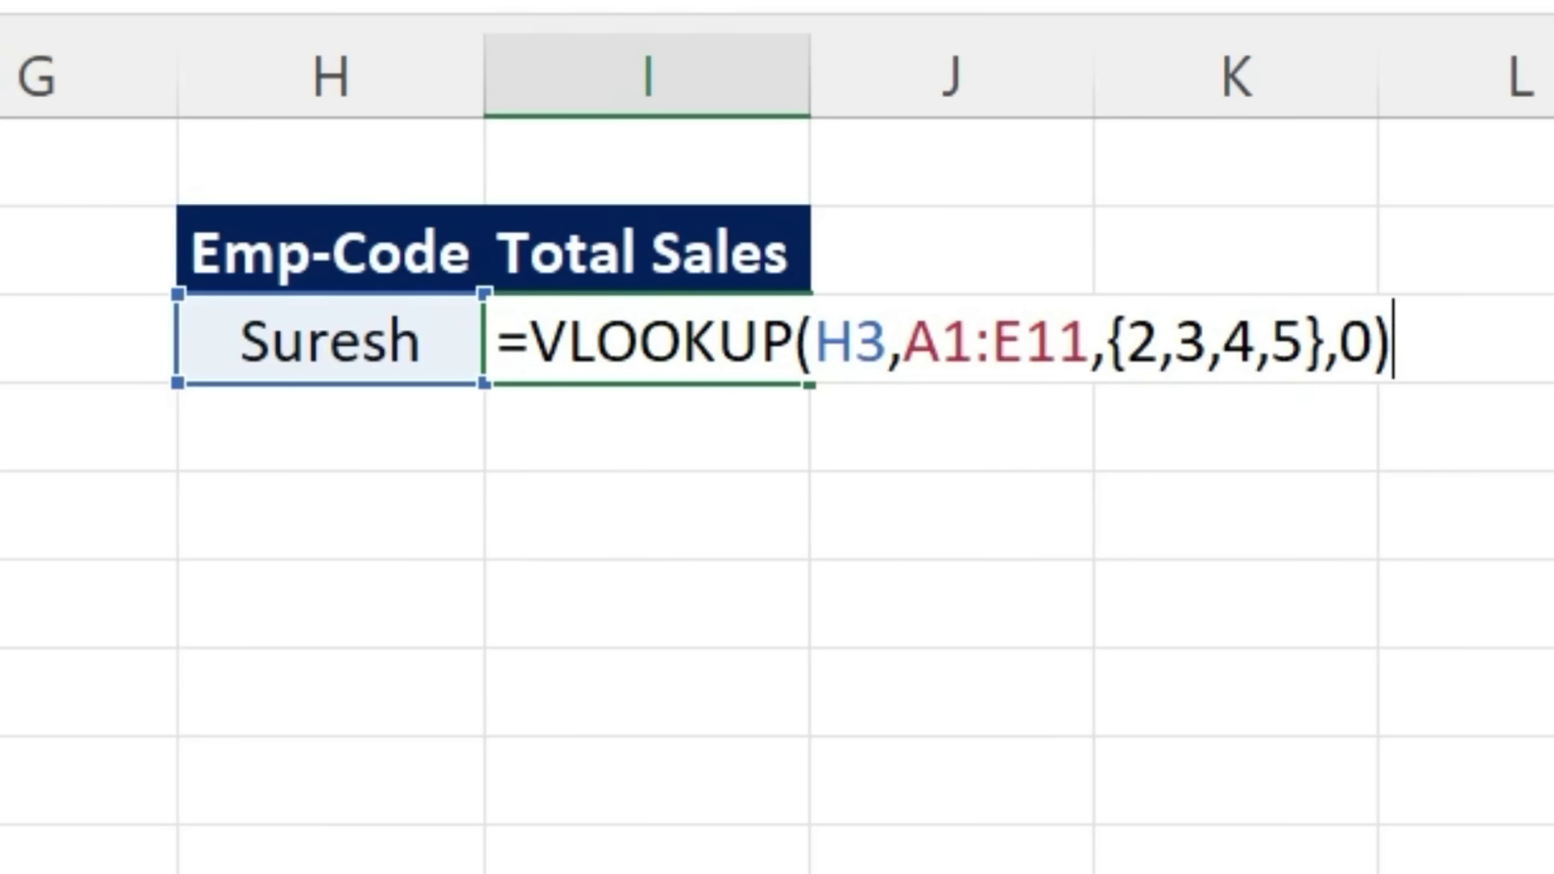
Wrap the lookup in SUM and accept Excel's bracket correction, giving 10801.
click(530, 340)
text(um)
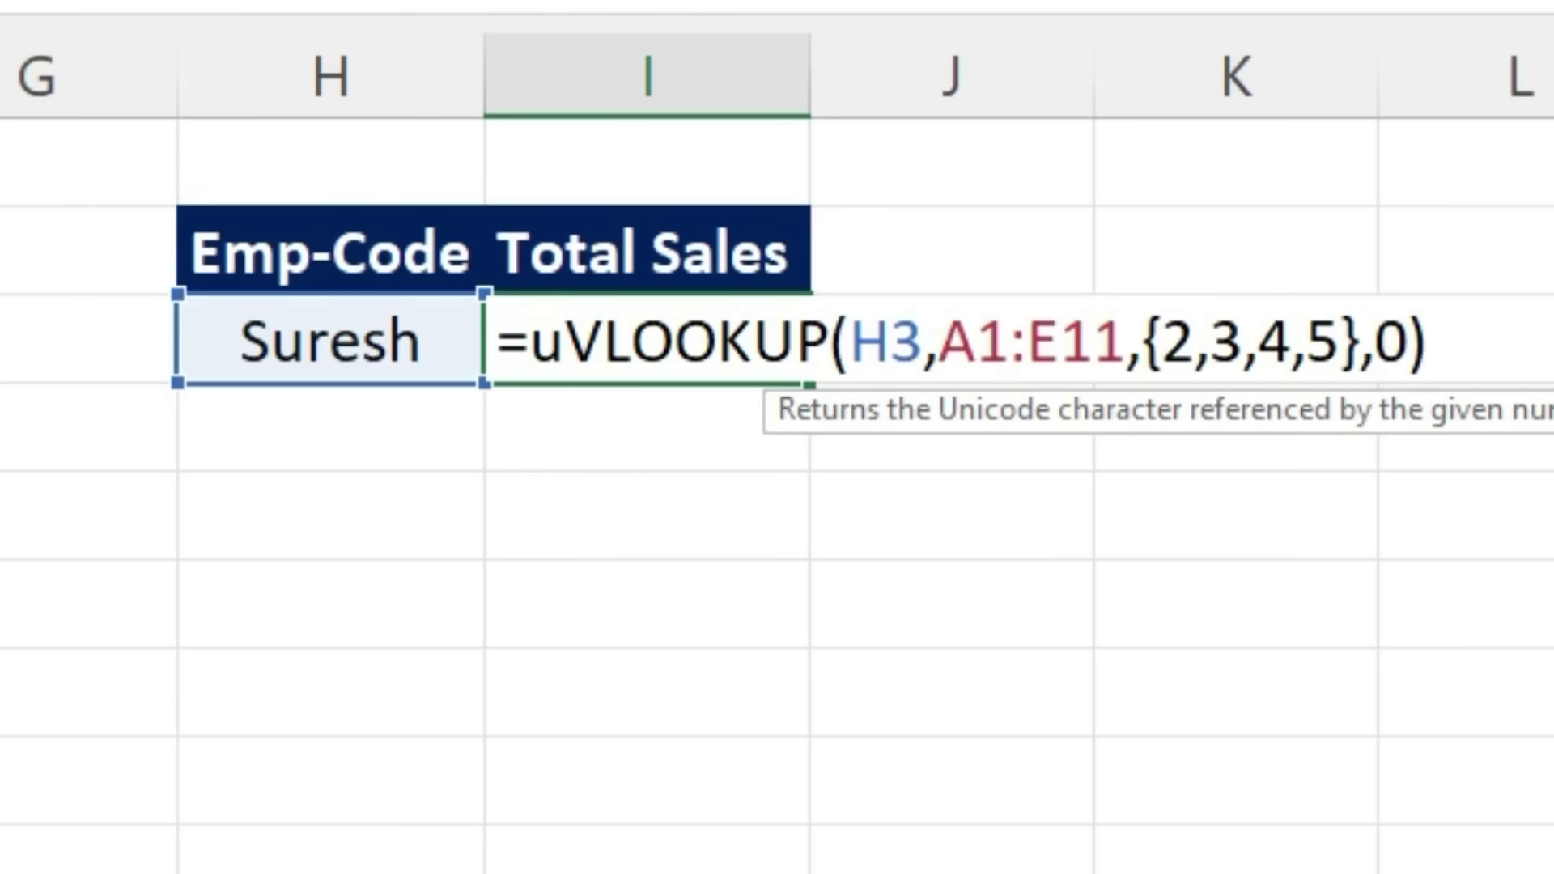
key(BackSpace)
text(sum)
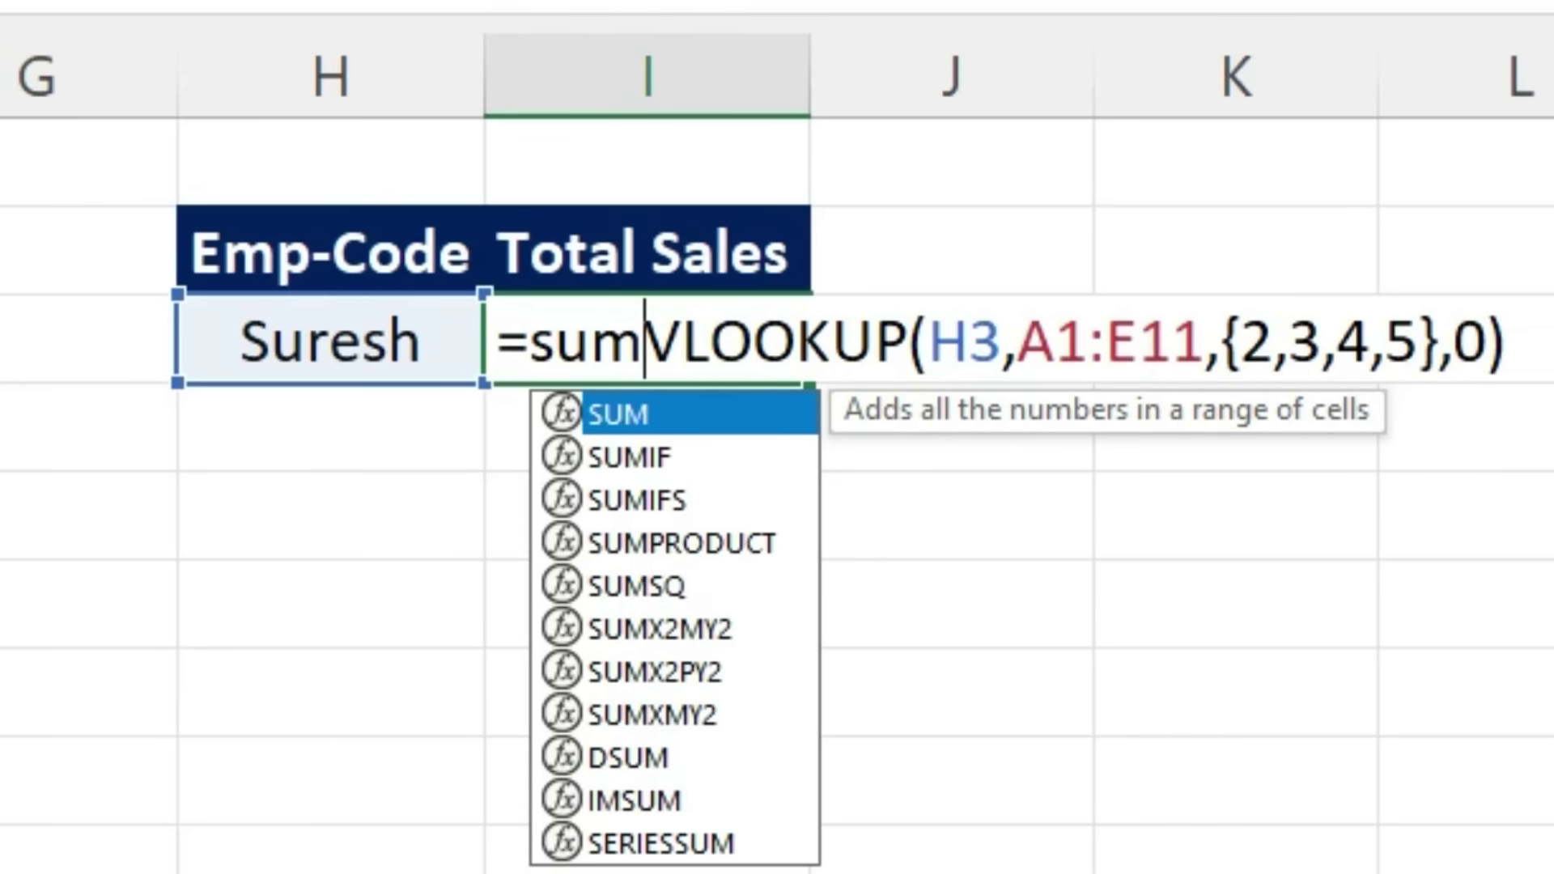
key(Tab)
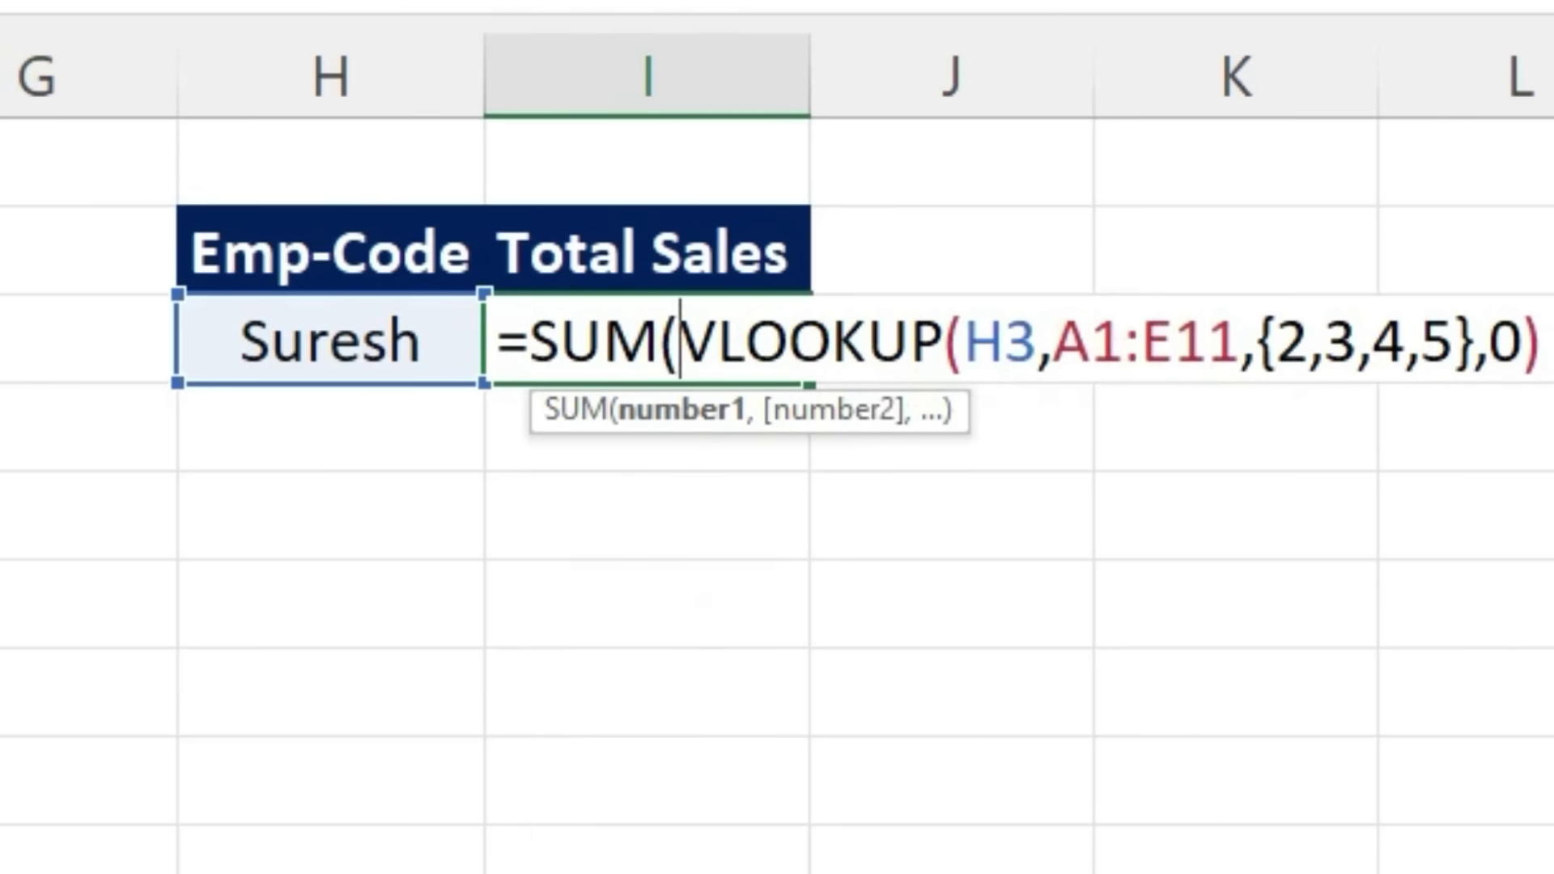
key(Return)
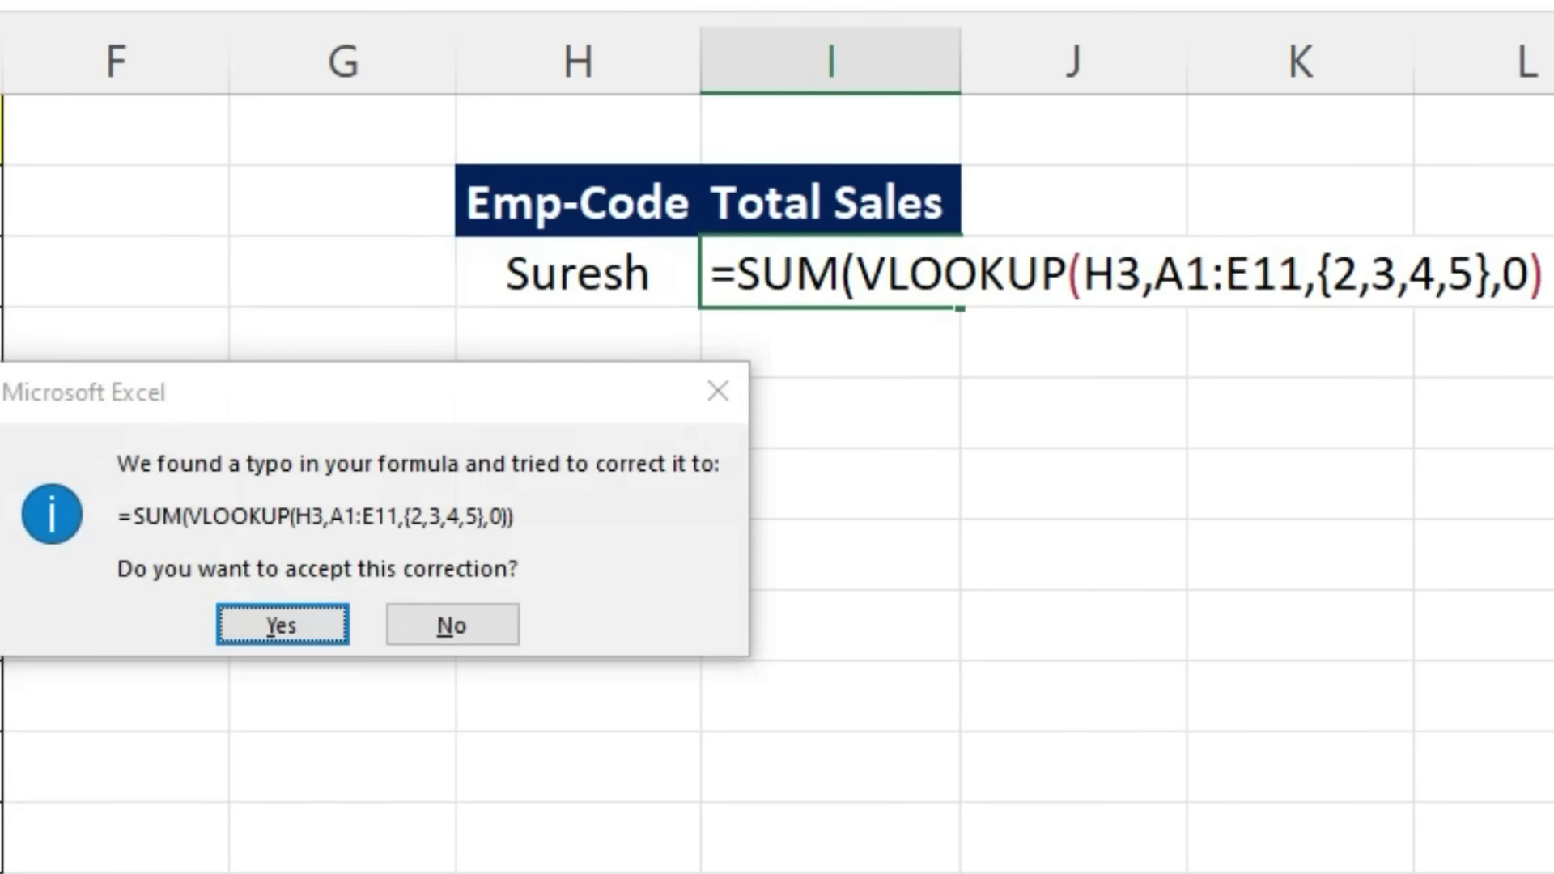
key(Return)
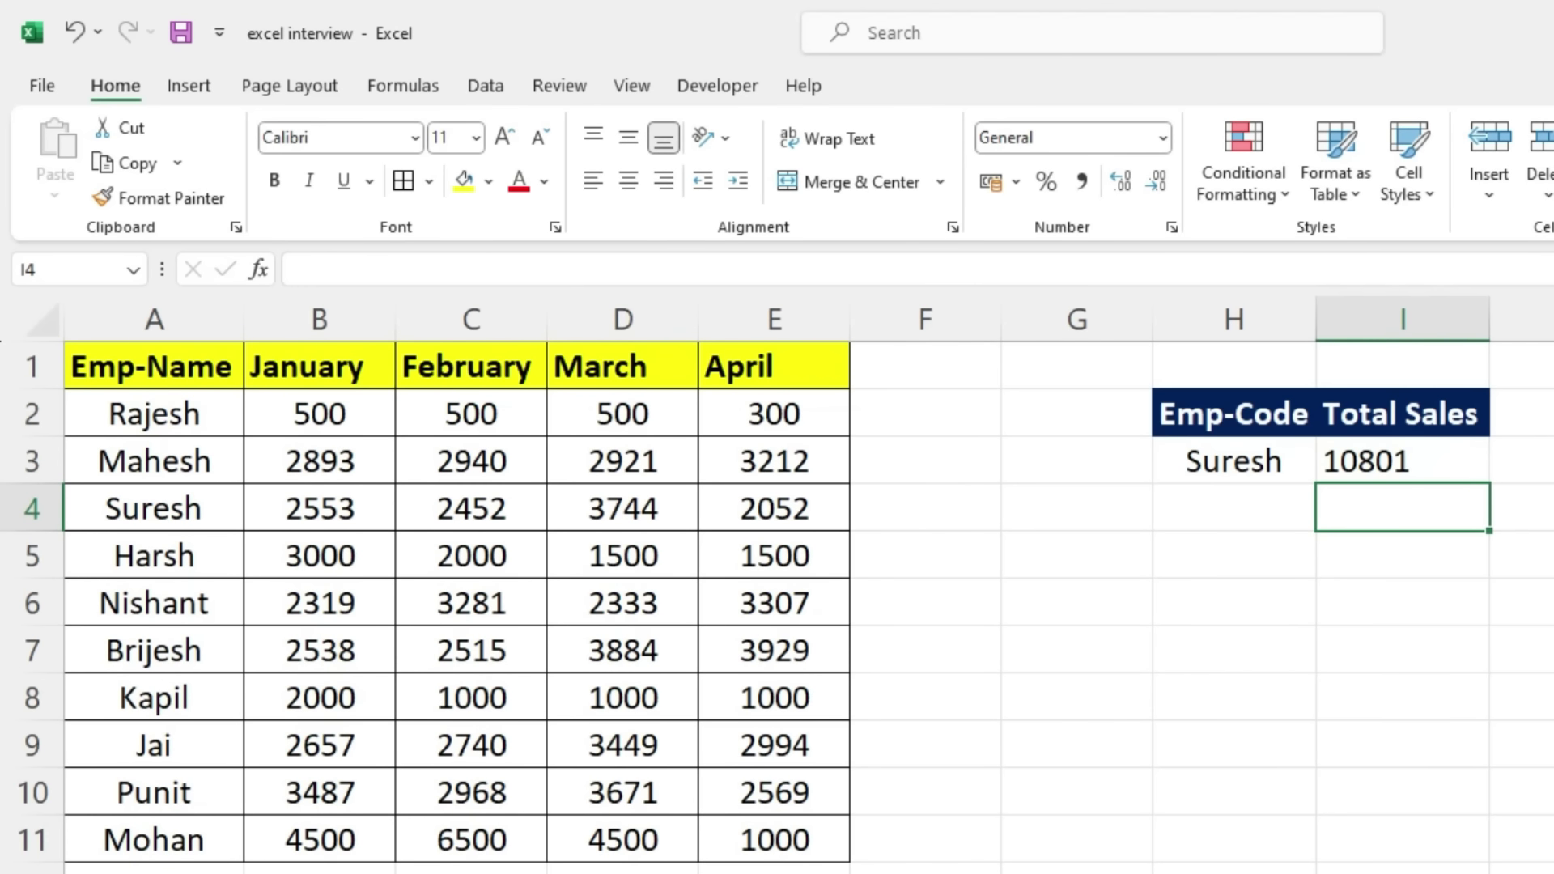
Test the lookup by entering Rajesh (1800), then Harsh, in H3.
click(1234, 461)
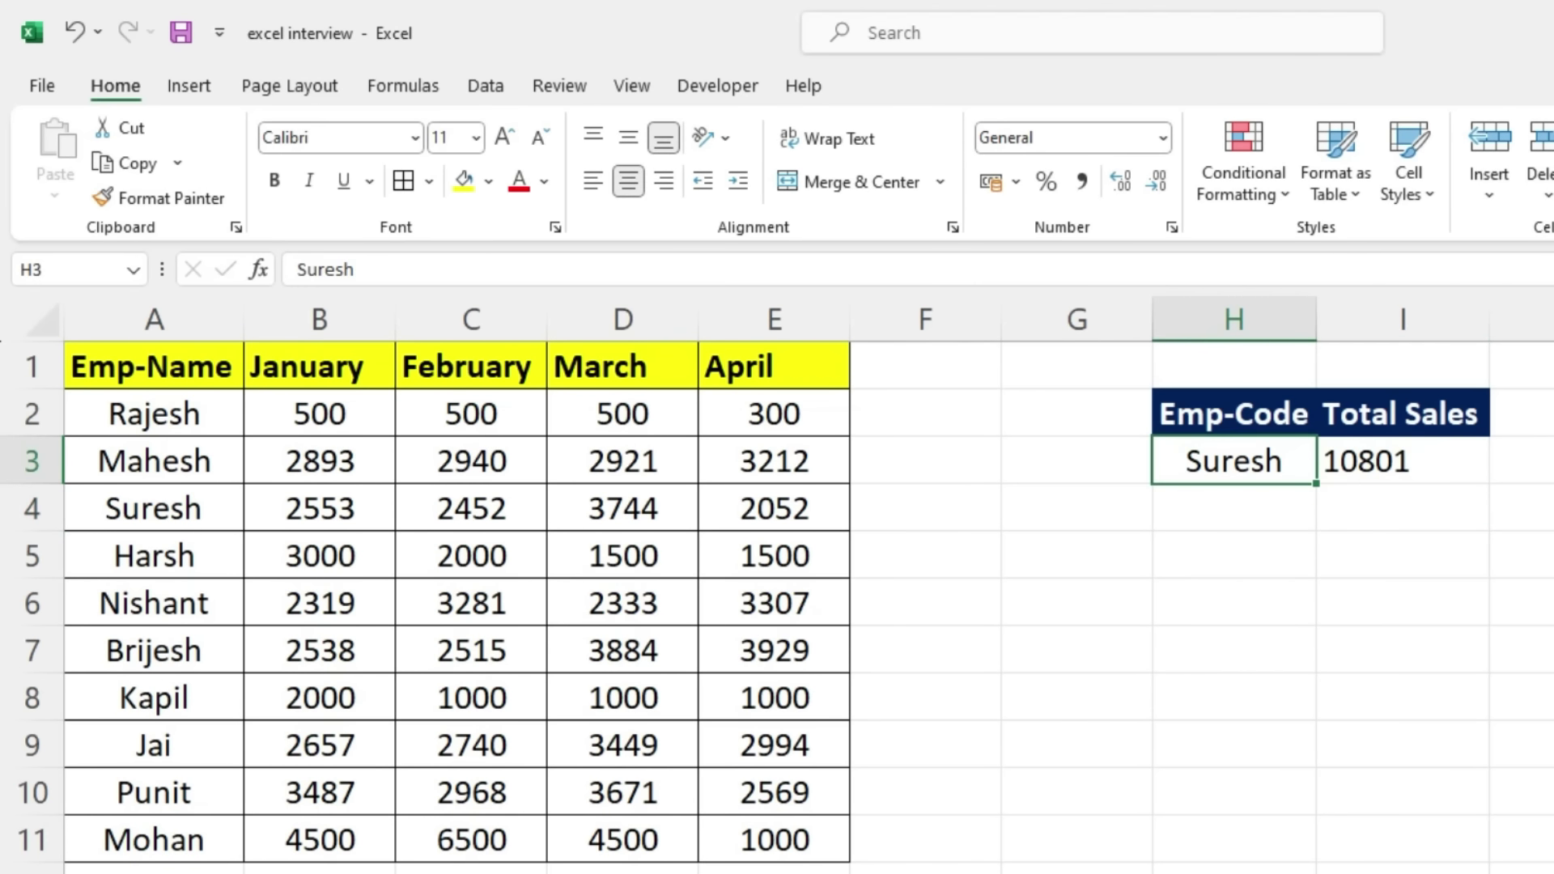
text(Rajesh)
key(Return)
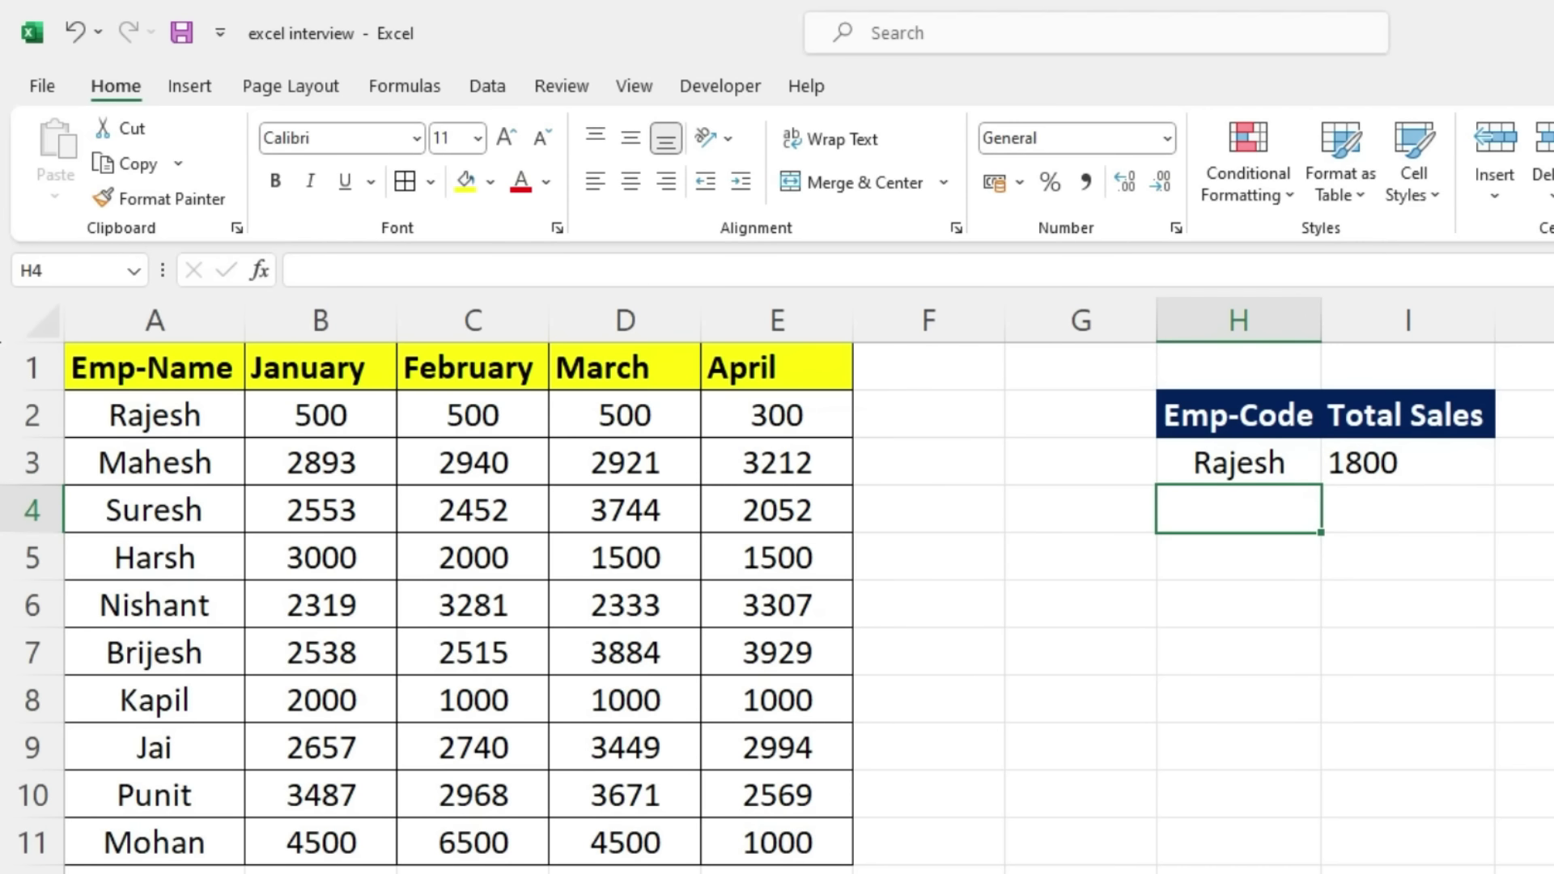
click(1238, 463)
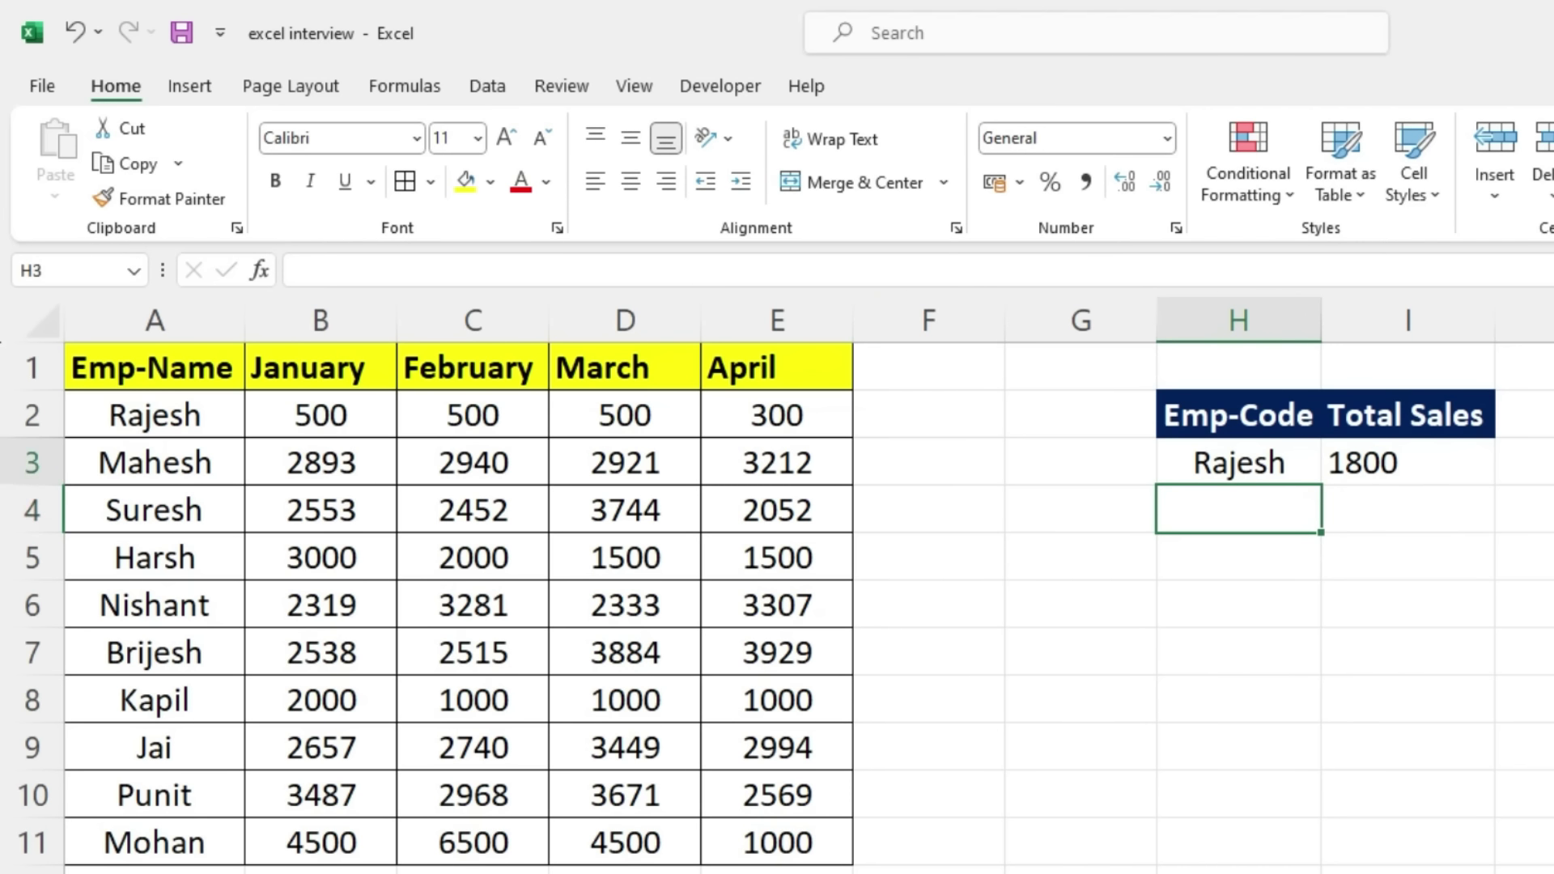
text(Harsh)
key(Return)
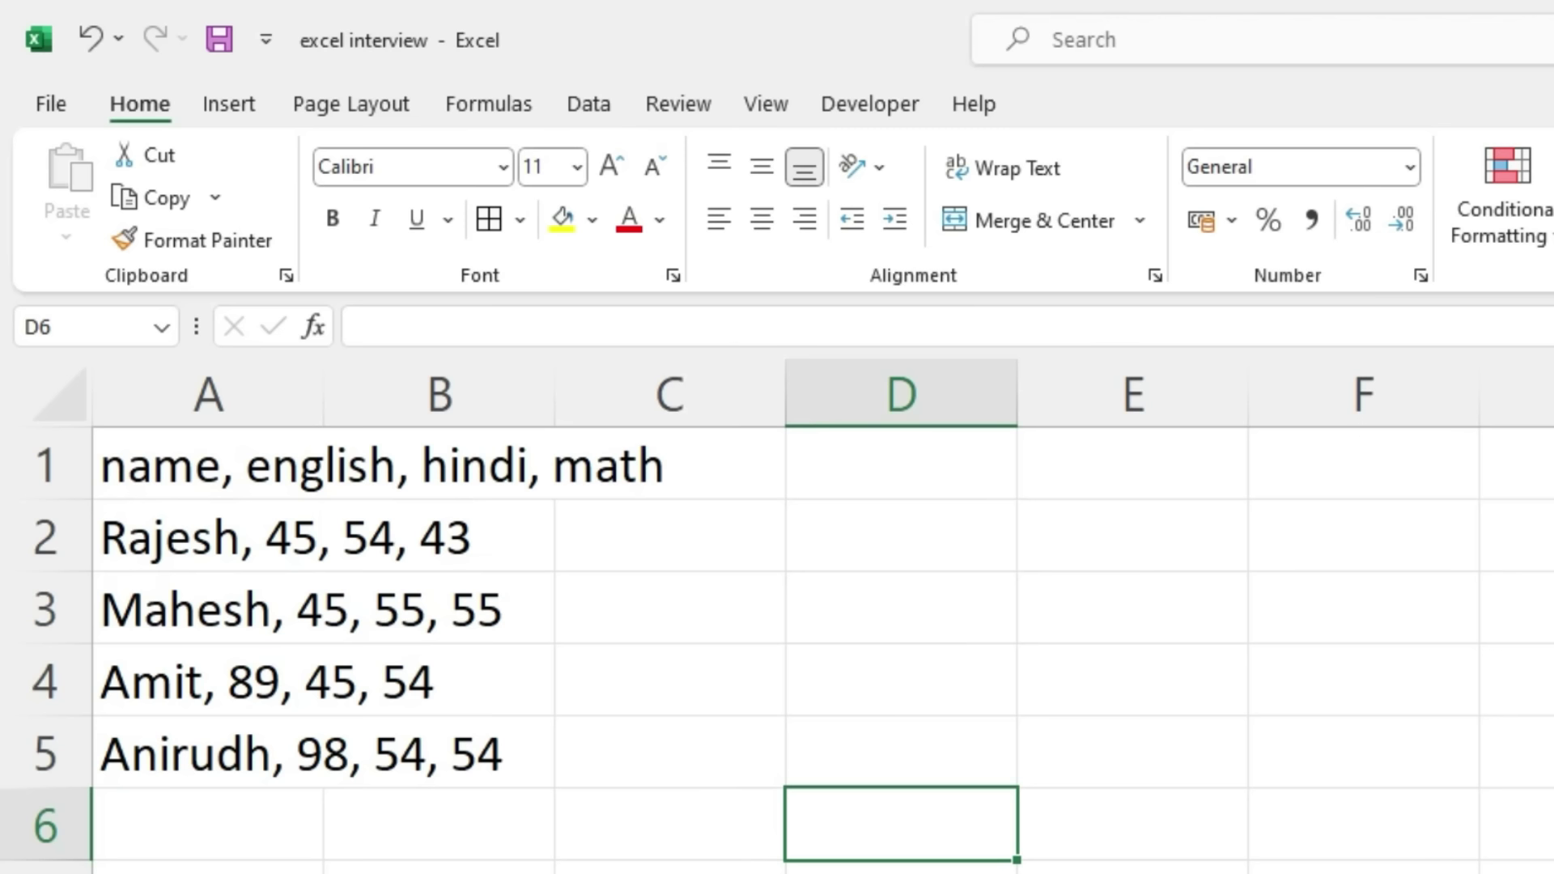
Restore the comma in the A1 header 'name, english' and select A1:A5.
click(245, 465)
double_click(244, 465)
key(BackSpace)
key(BackSpace)
text(-)
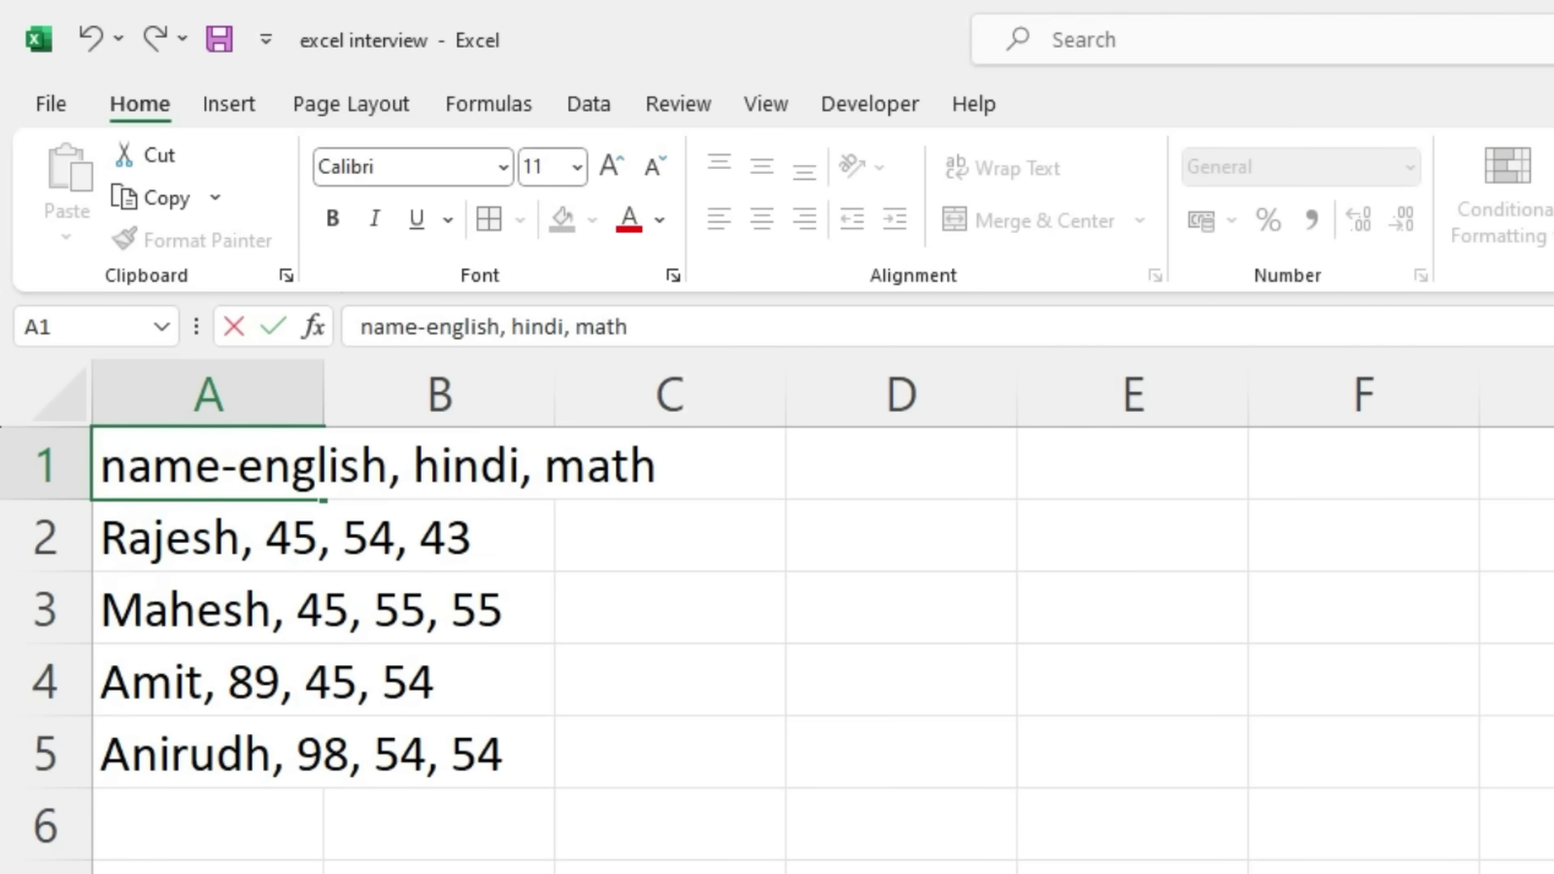
key(BackSpace)
text(,)
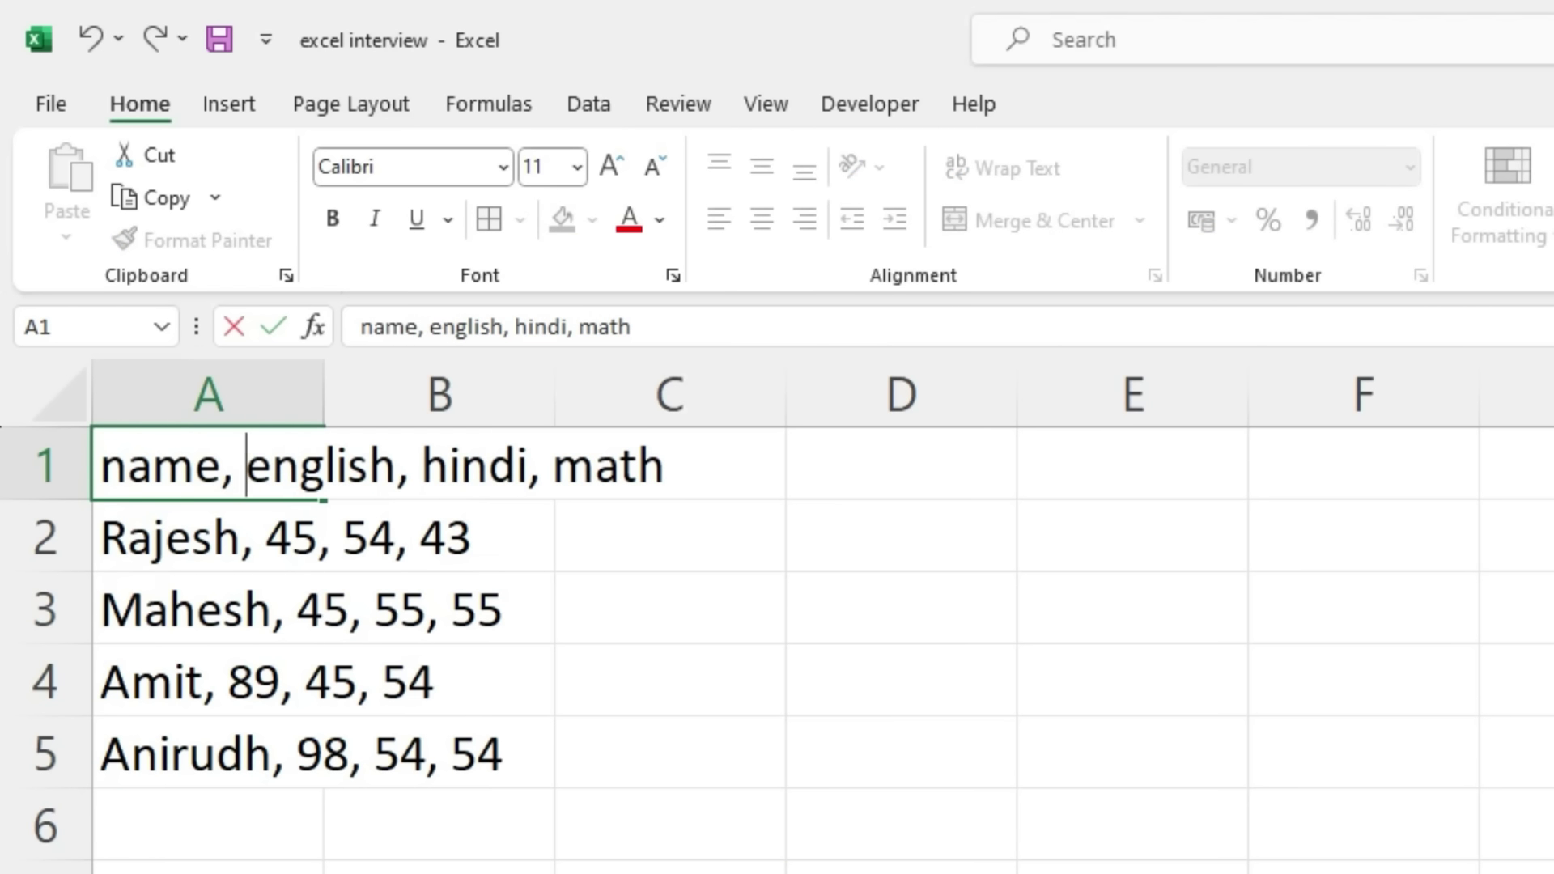
key(Return)
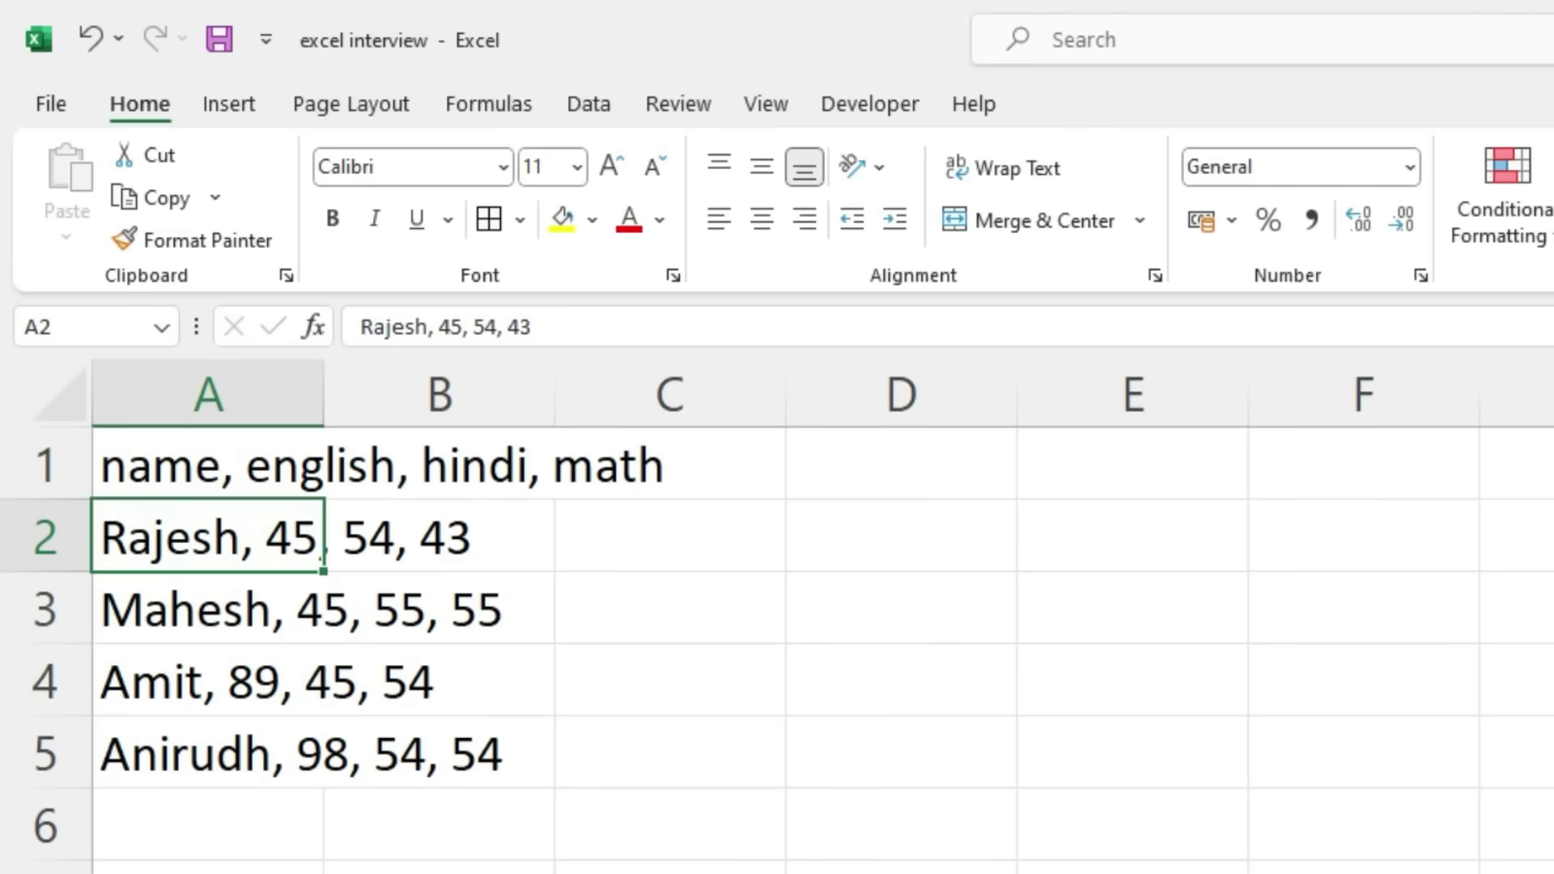
drag(202, 465, 203, 753)
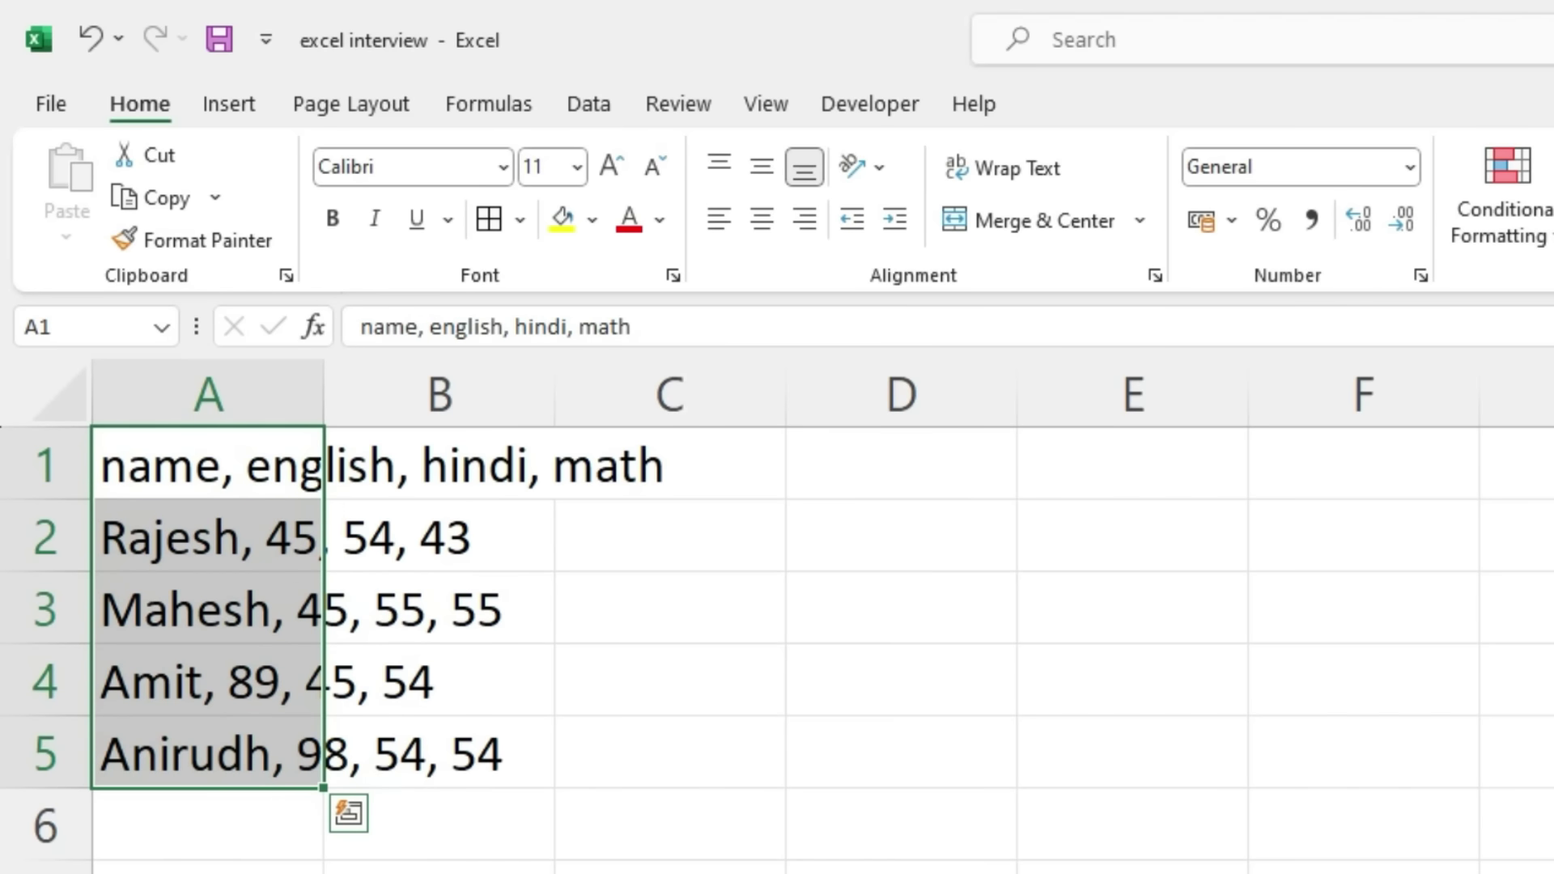
click(589, 104)
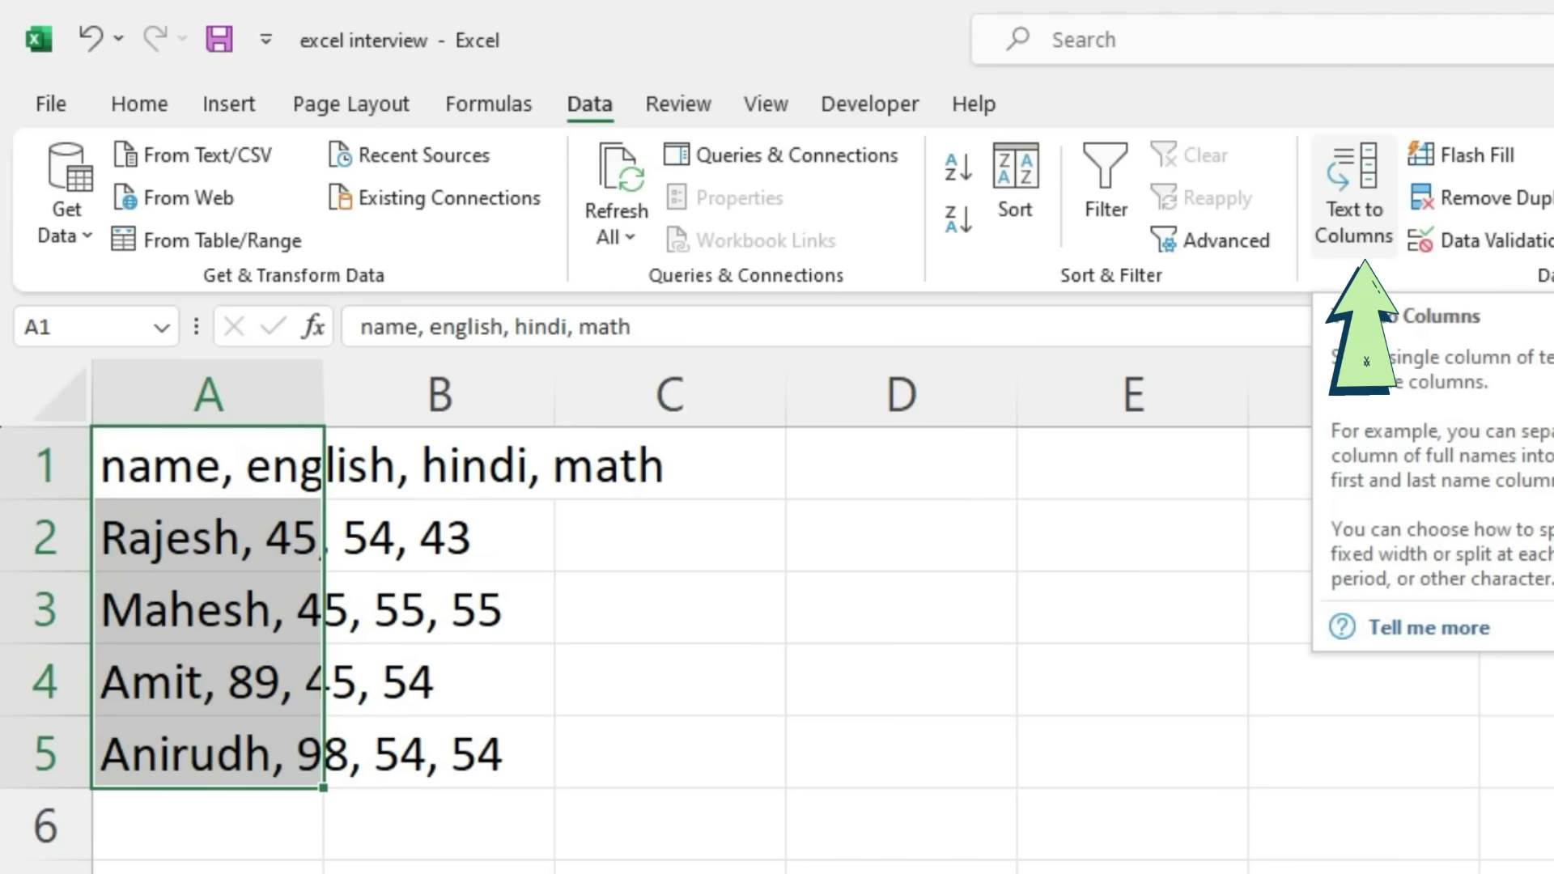
Split A1:A5 into columns with Text to Columns, Delimited by Comma.
click(1353, 194)
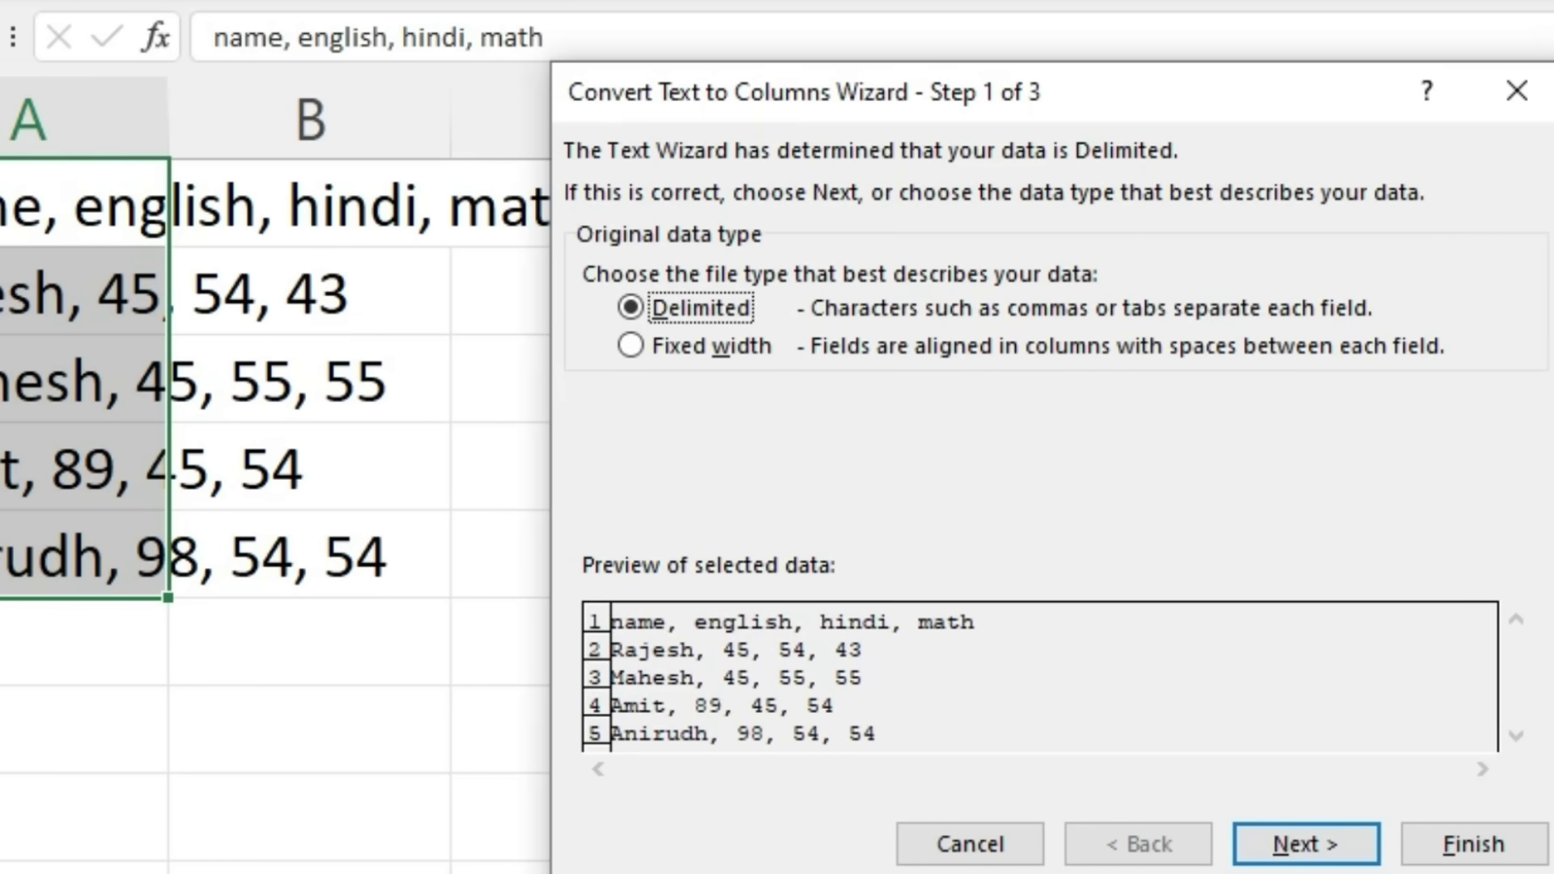
key(Return)
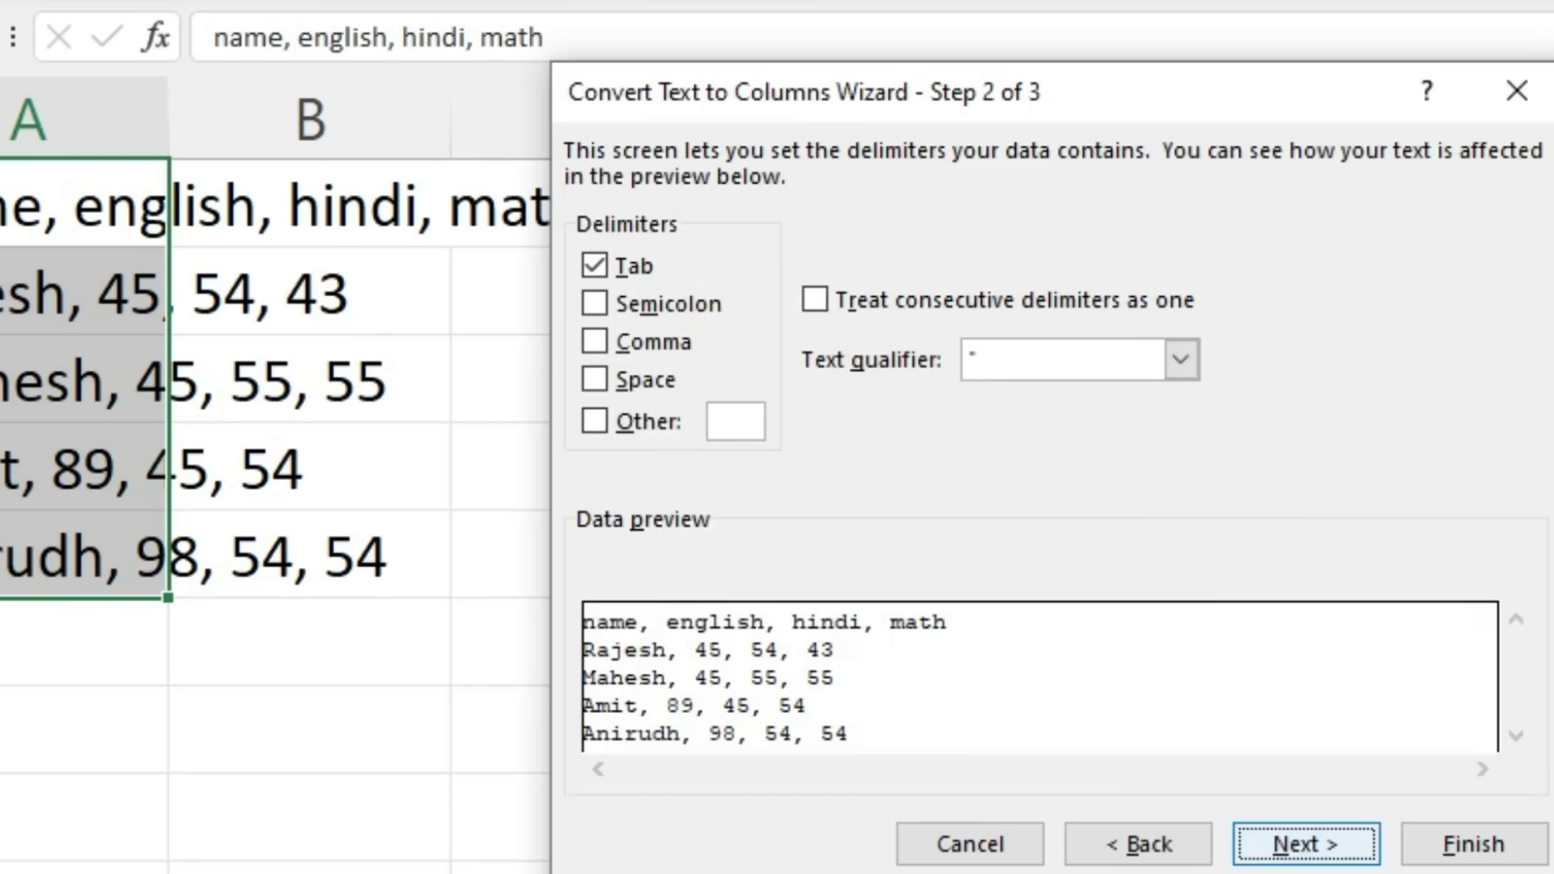
click(594, 341)
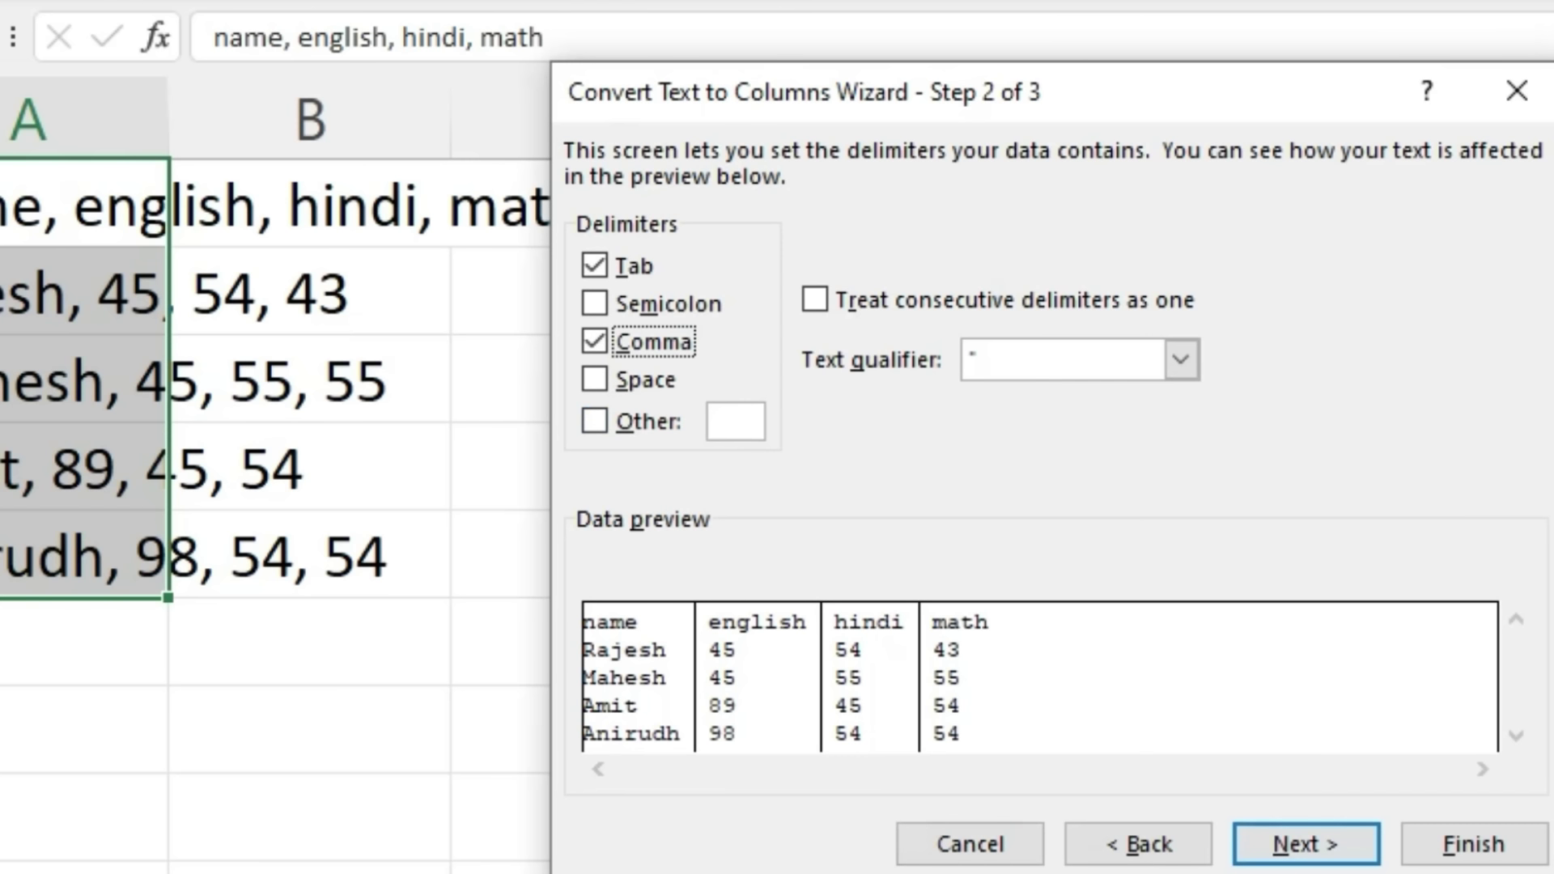
key(Return)
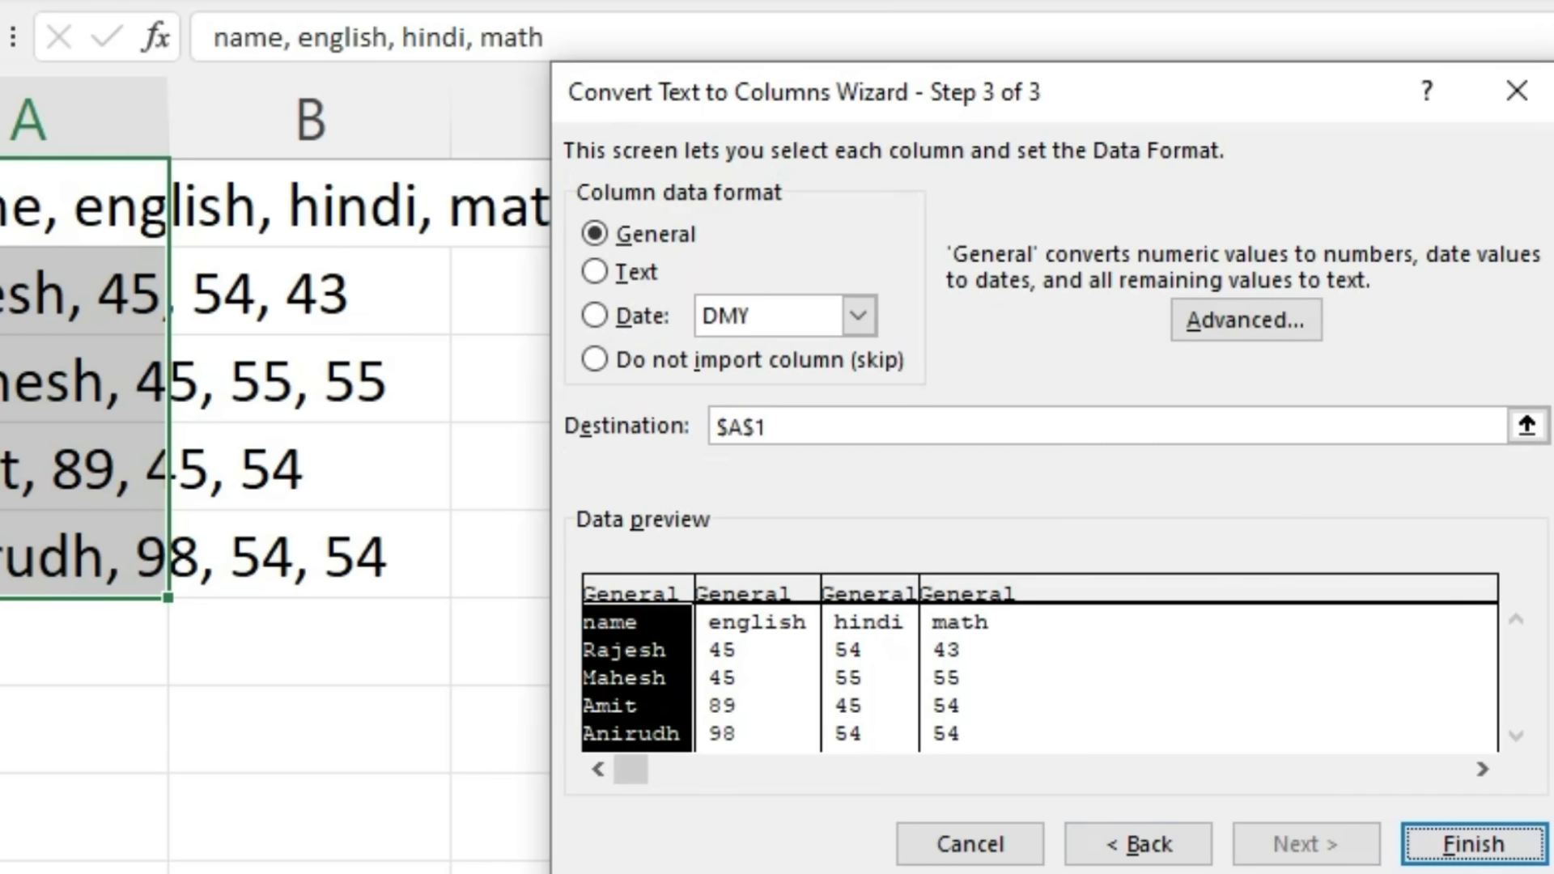
key(Return)
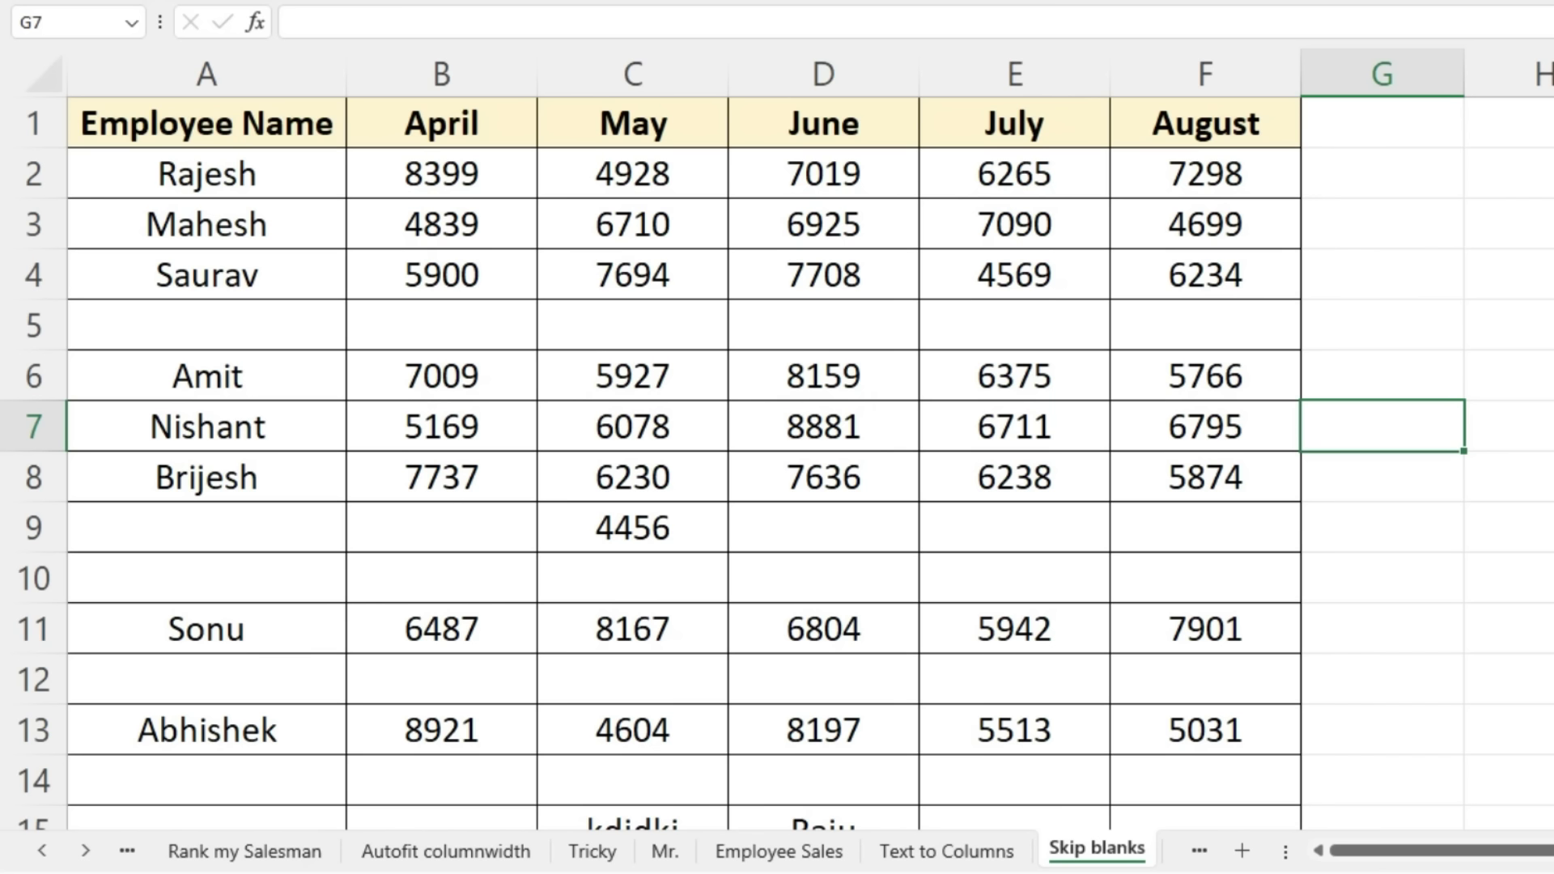
drag(206, 325, 823, 325)
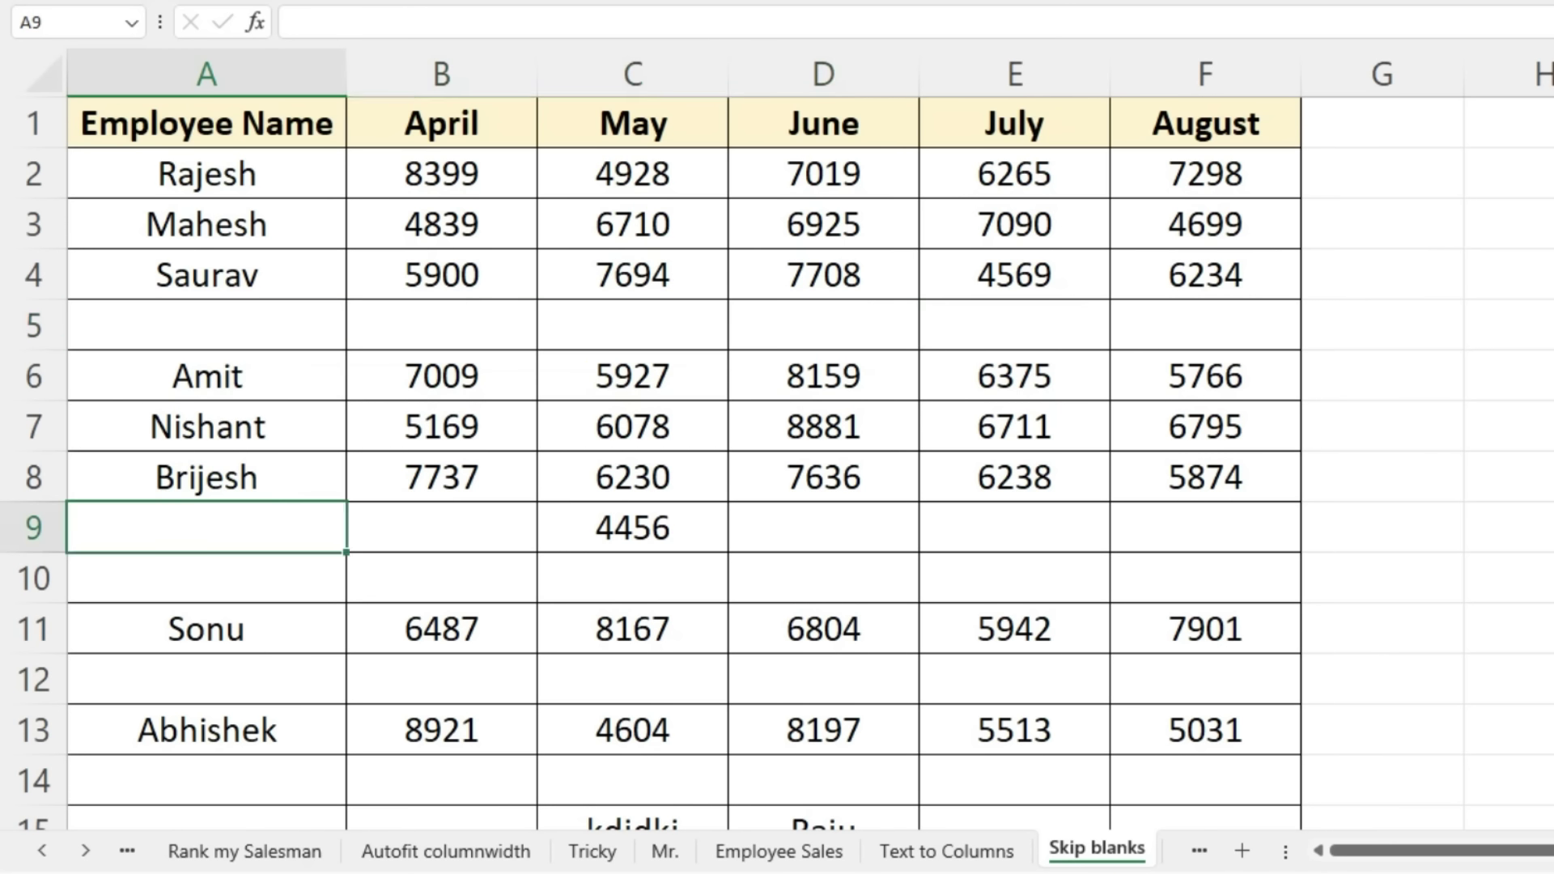
drag(206, 527, 1205, 527)
scroll(777, 461, down, 3)
drag(206, 377, 1206, 376)
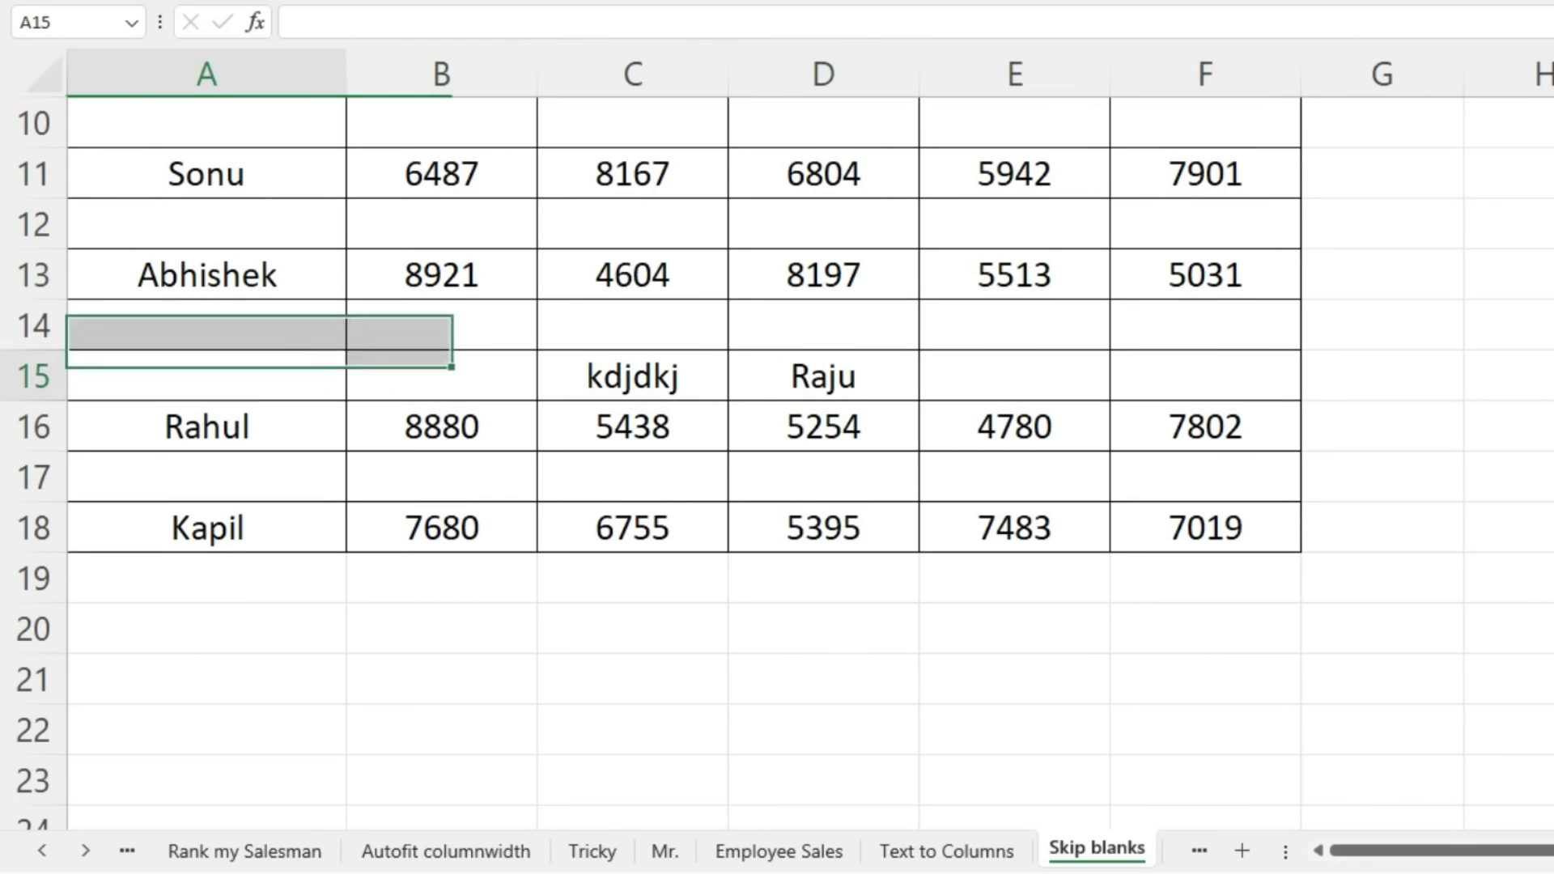
scroll(1205, 377, up, 2)
scroll(777, 461, up, 1)
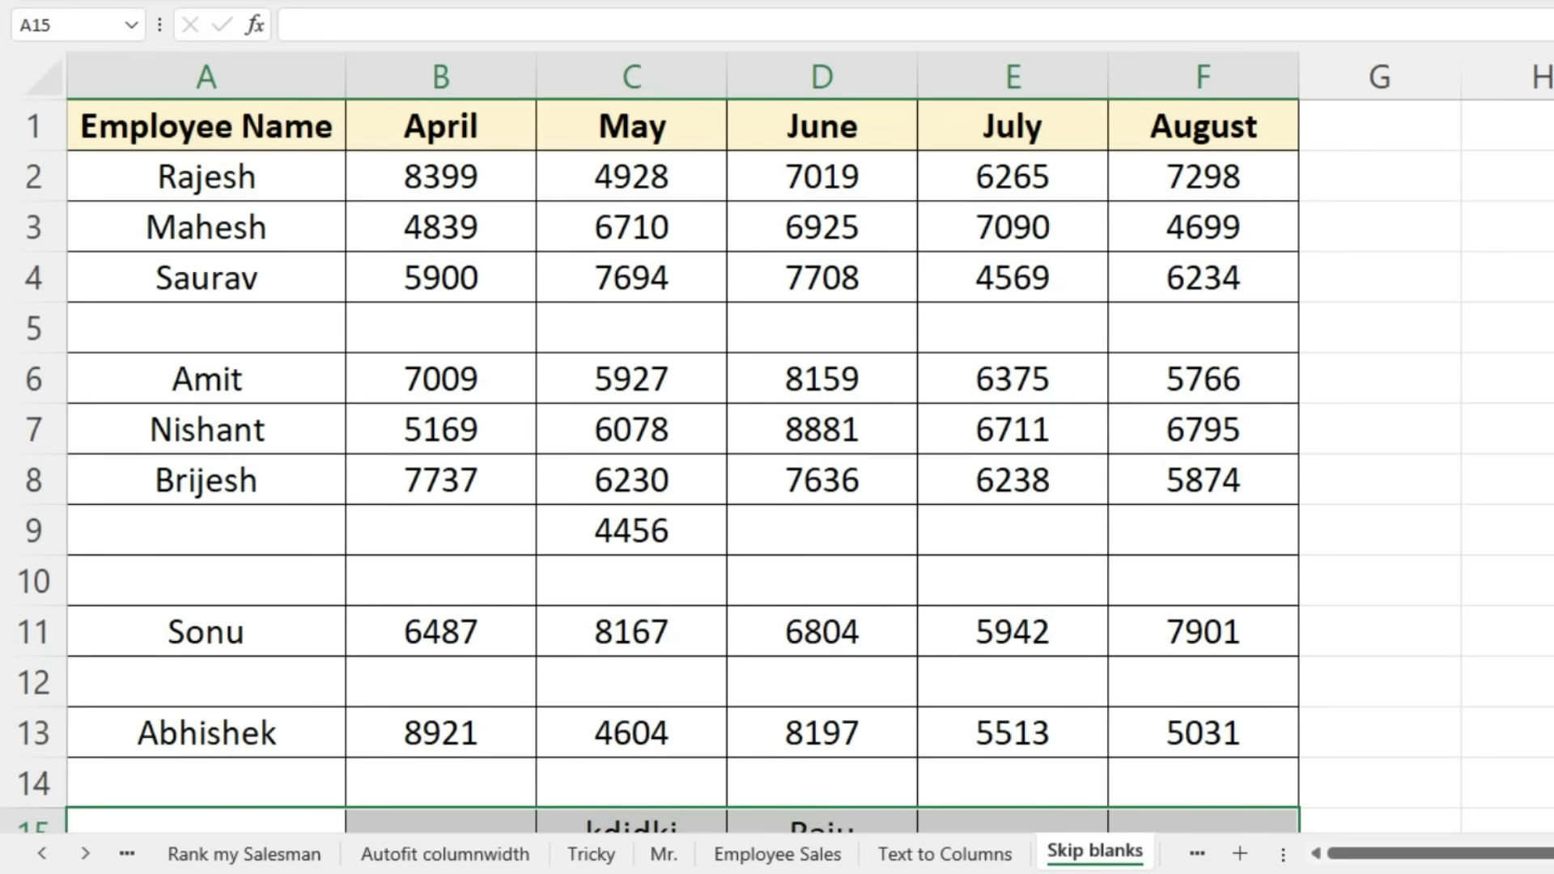
click(42, 74)
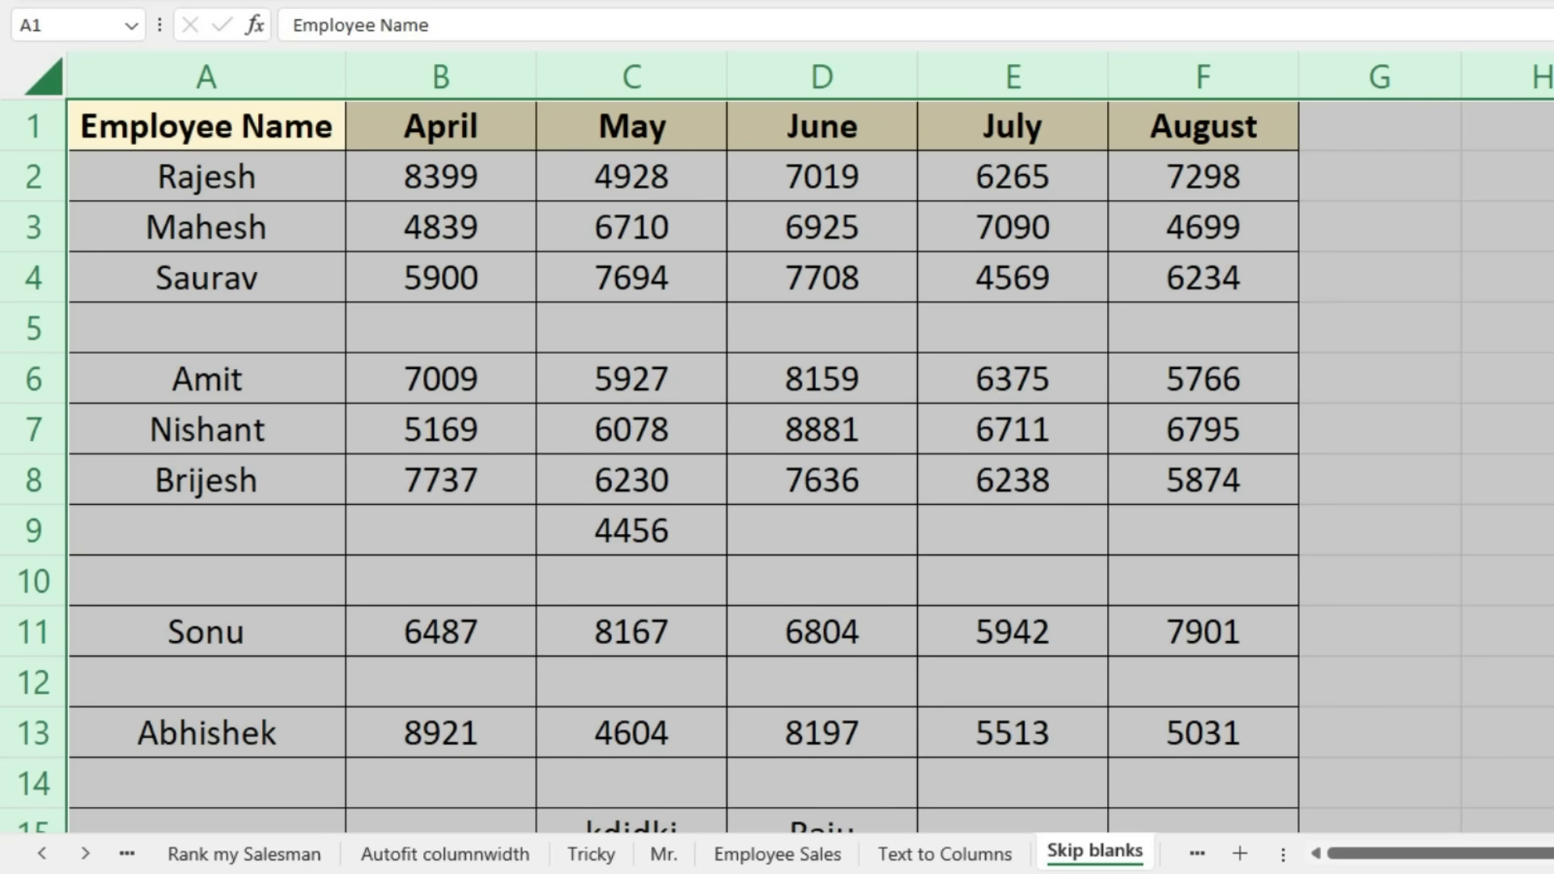
click(631, 429)
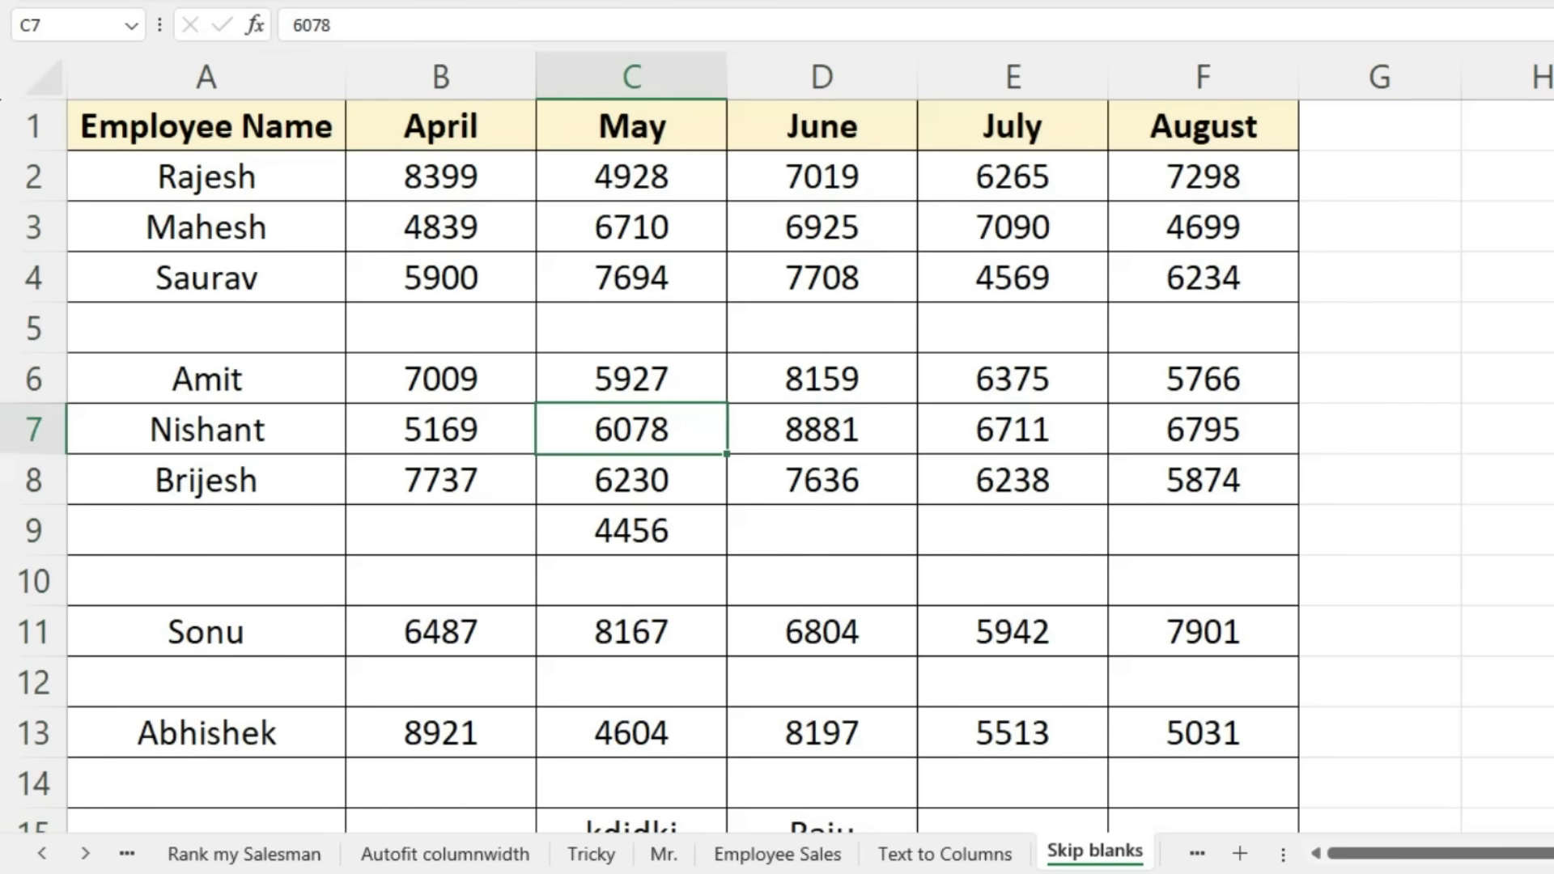
Select every blank cell in the monthly sales table using Go To Special, Blanks.
key(ctrl+g)
key(alt+s)
key(alt+k)
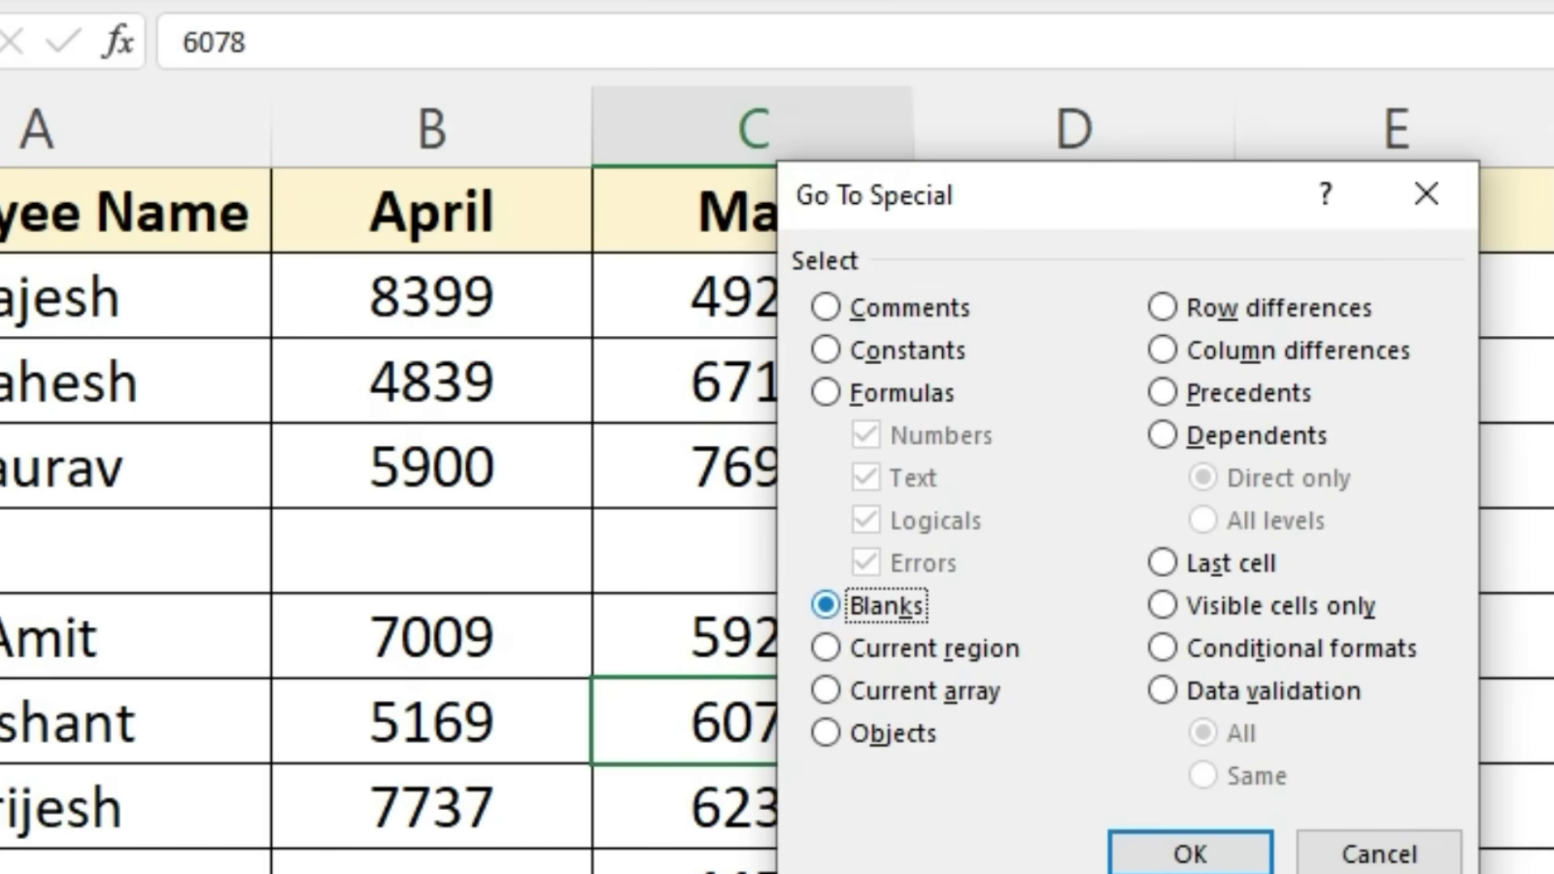
key(Return)
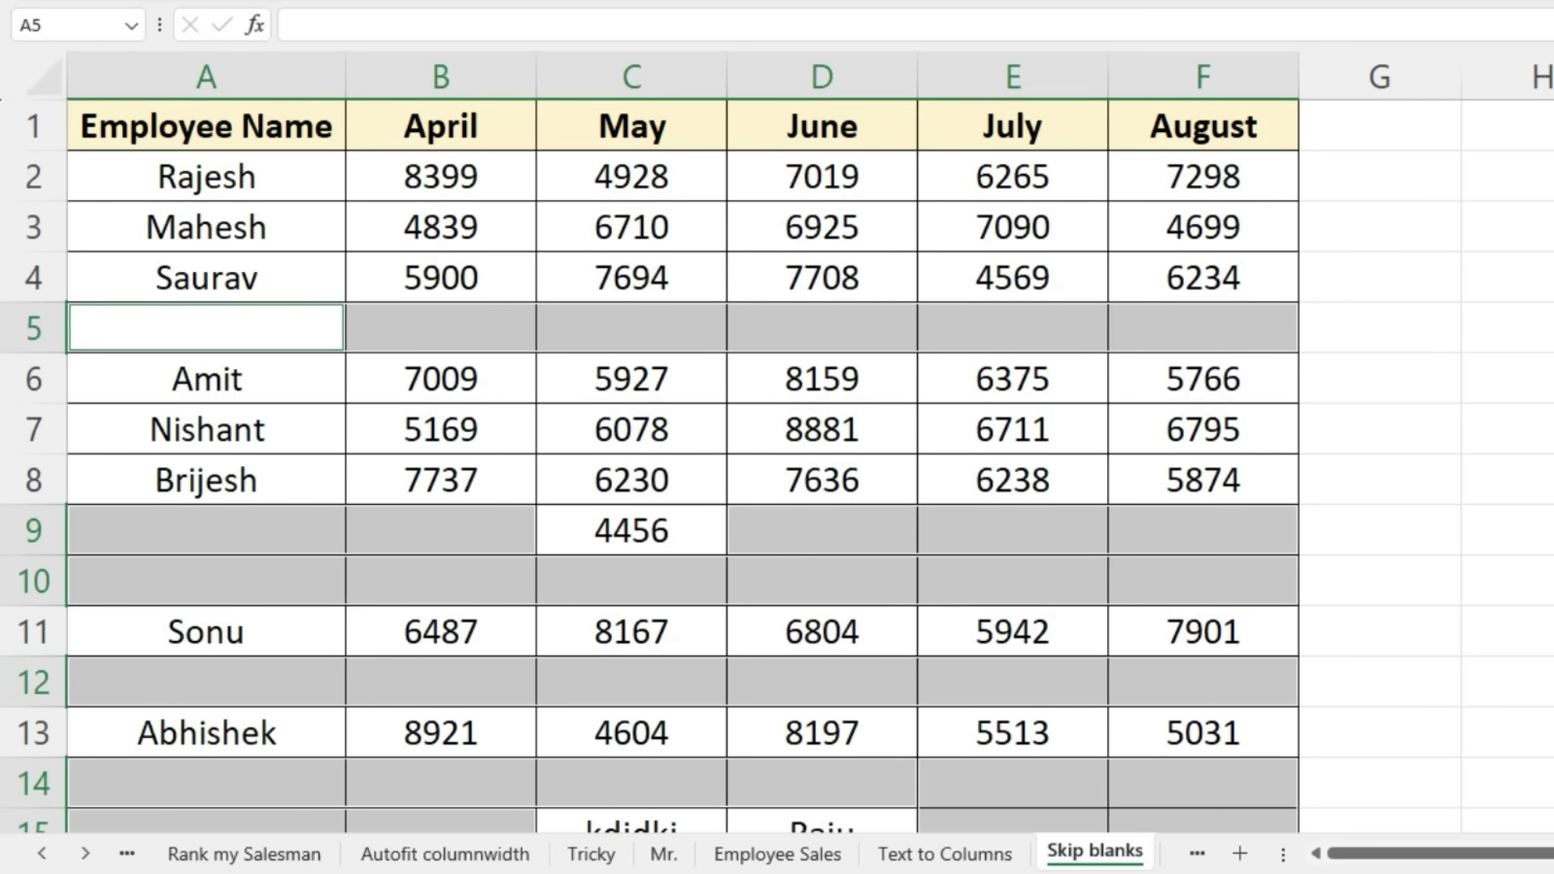
scroll(680, 453, down, 2)
scroll(680, 453, down, 1)
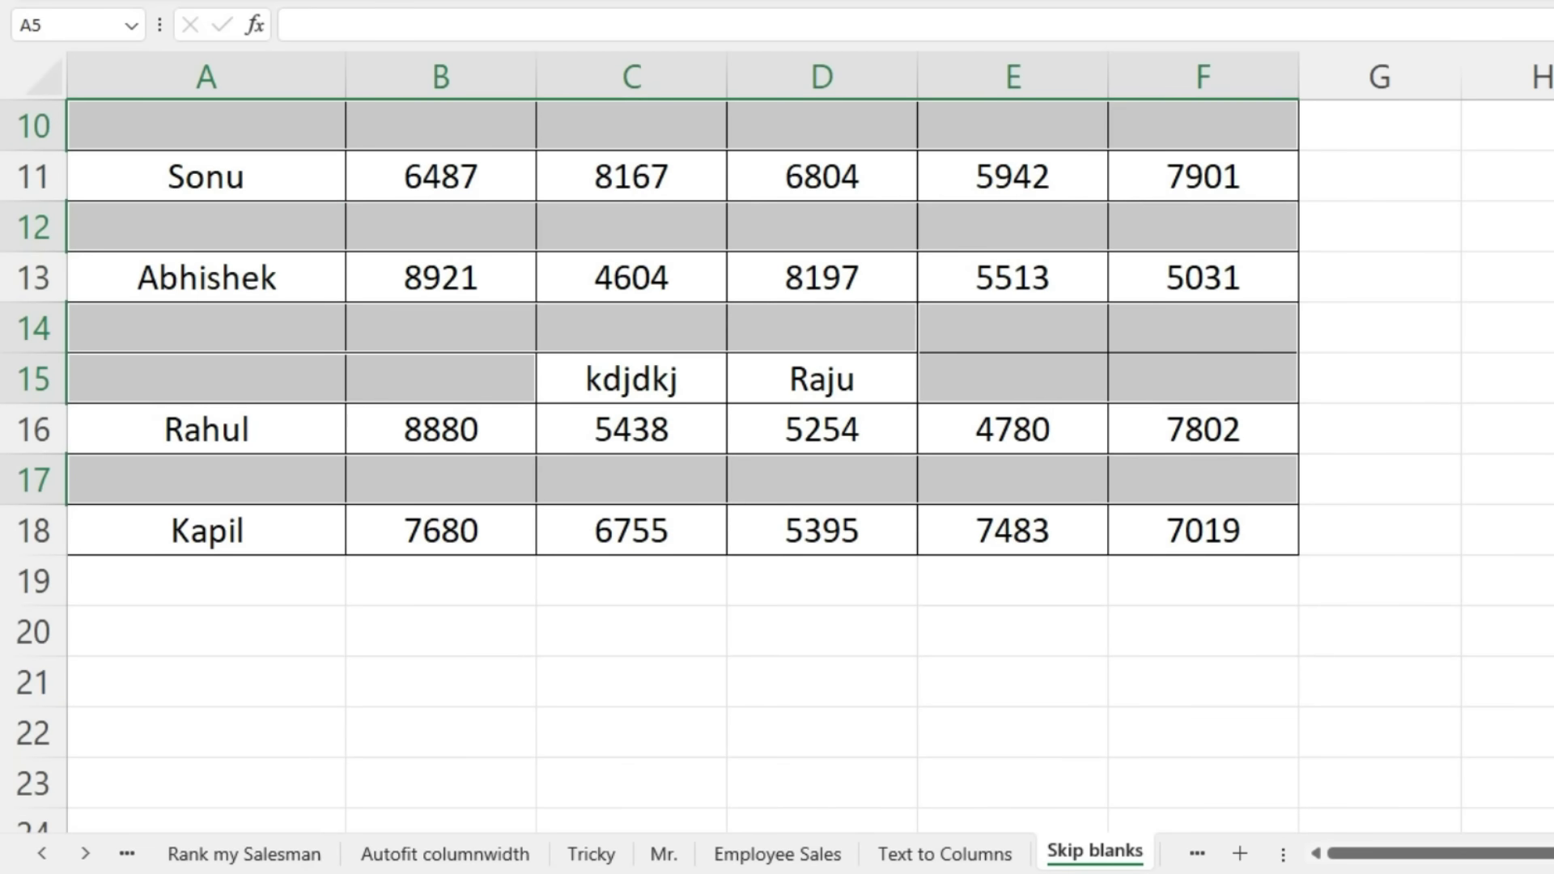
scroll(680, 453, up, 3)
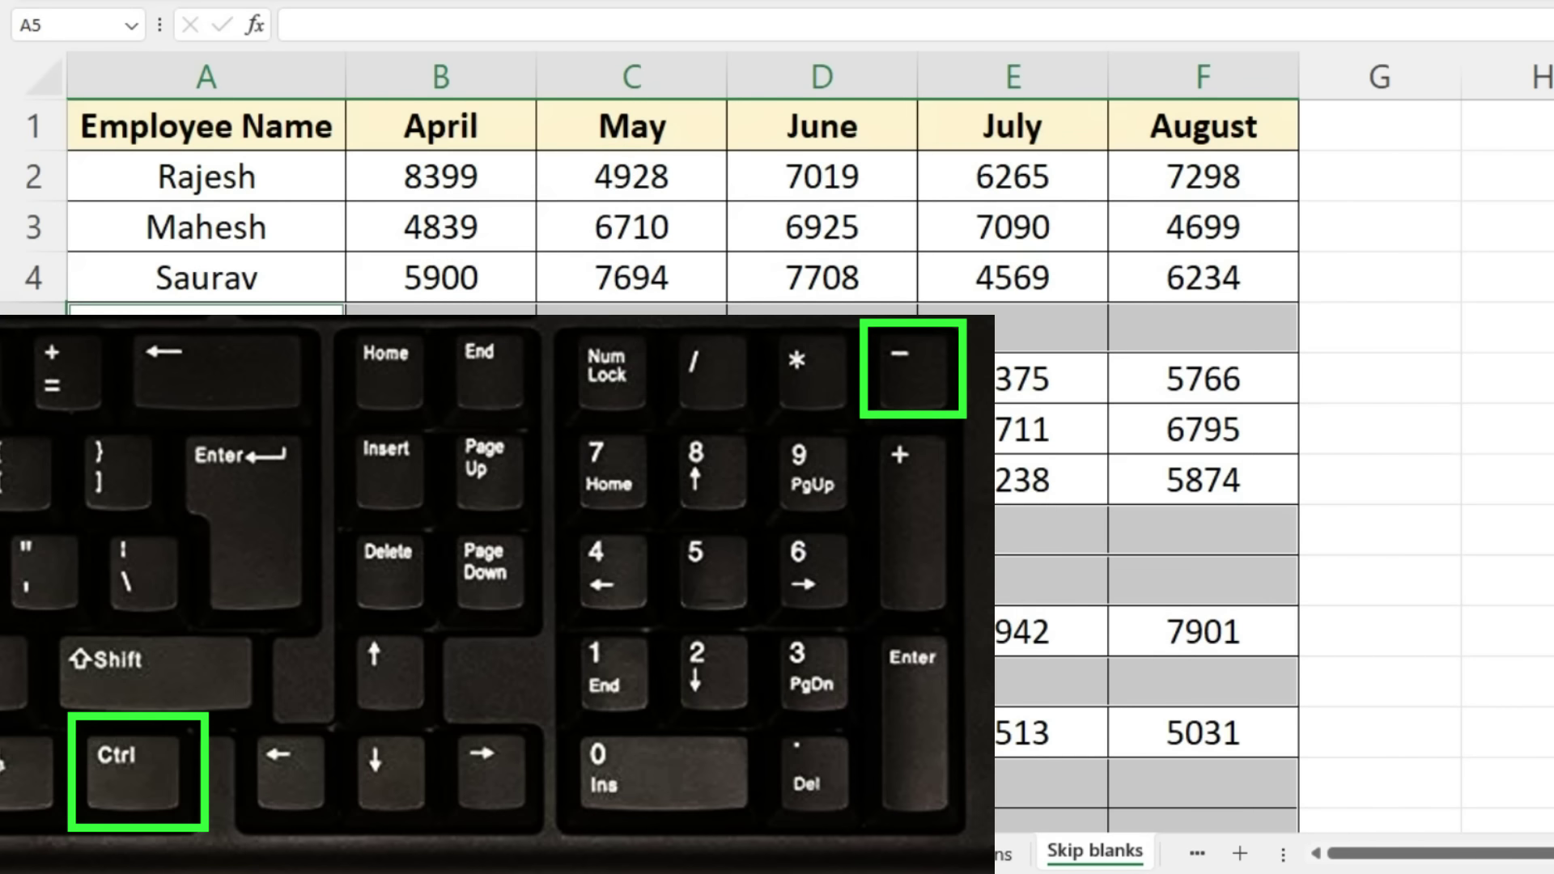
Delete the entire rows holding the selected blank cells and clear the selection.
key(ctrl+minus)
key(r)
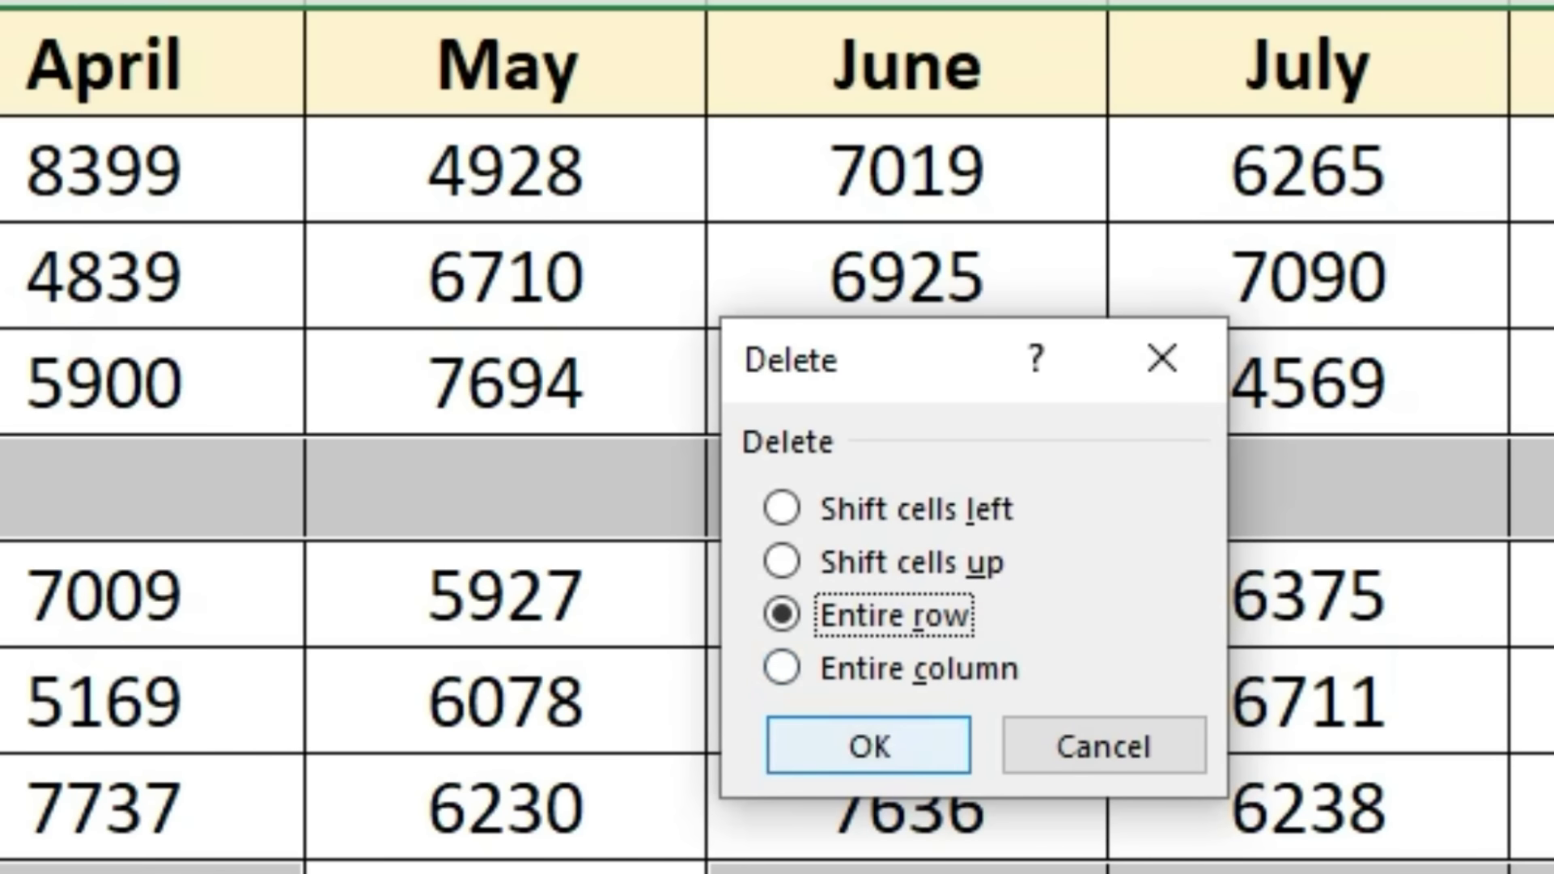
key(Return)
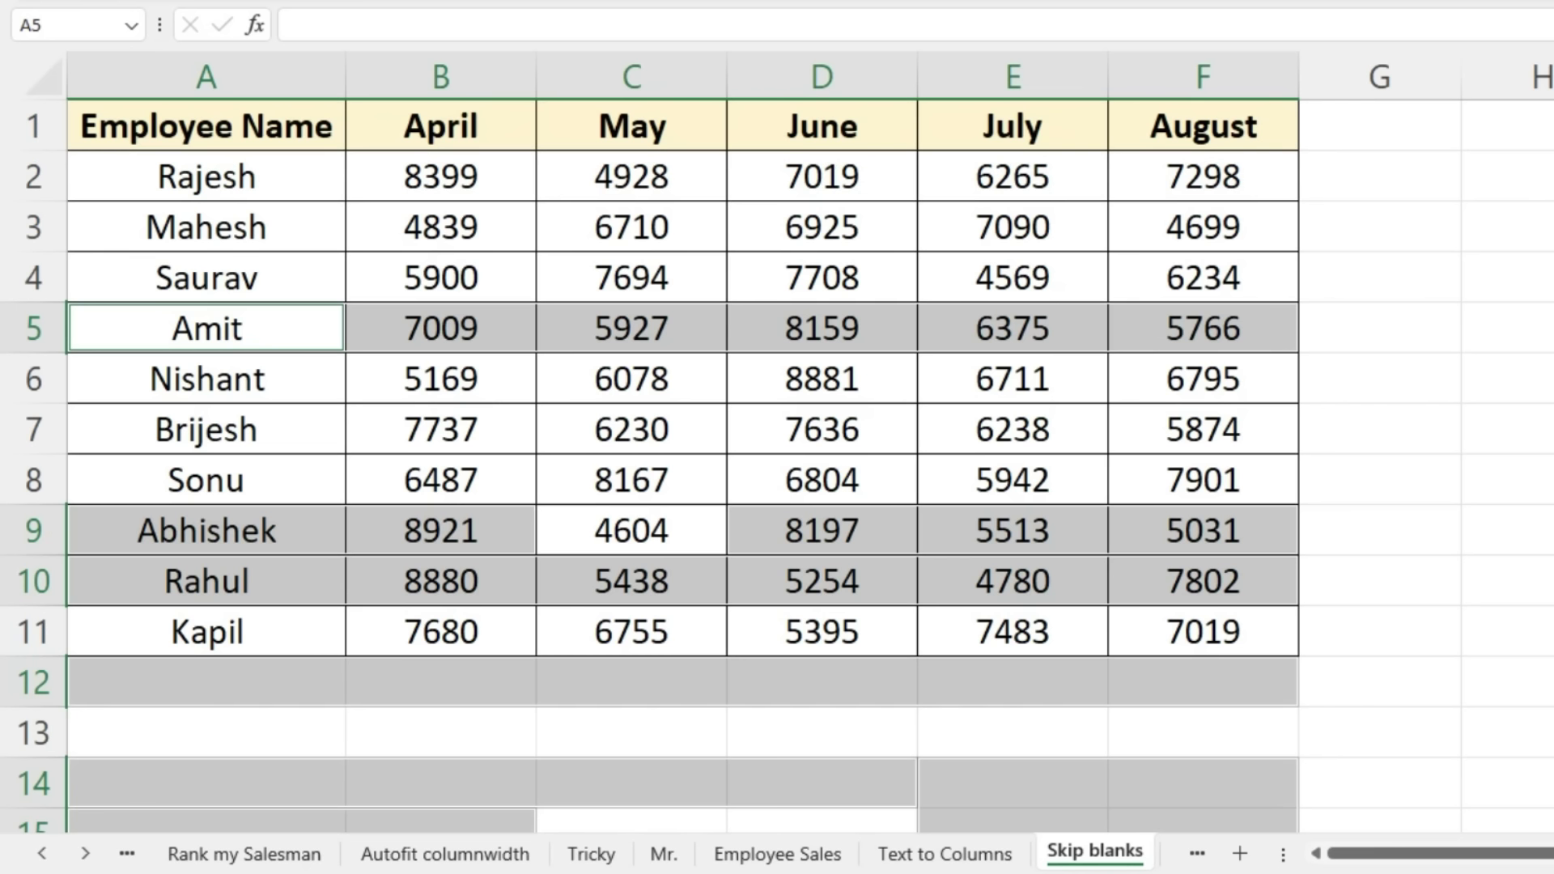
click(1507, 682)
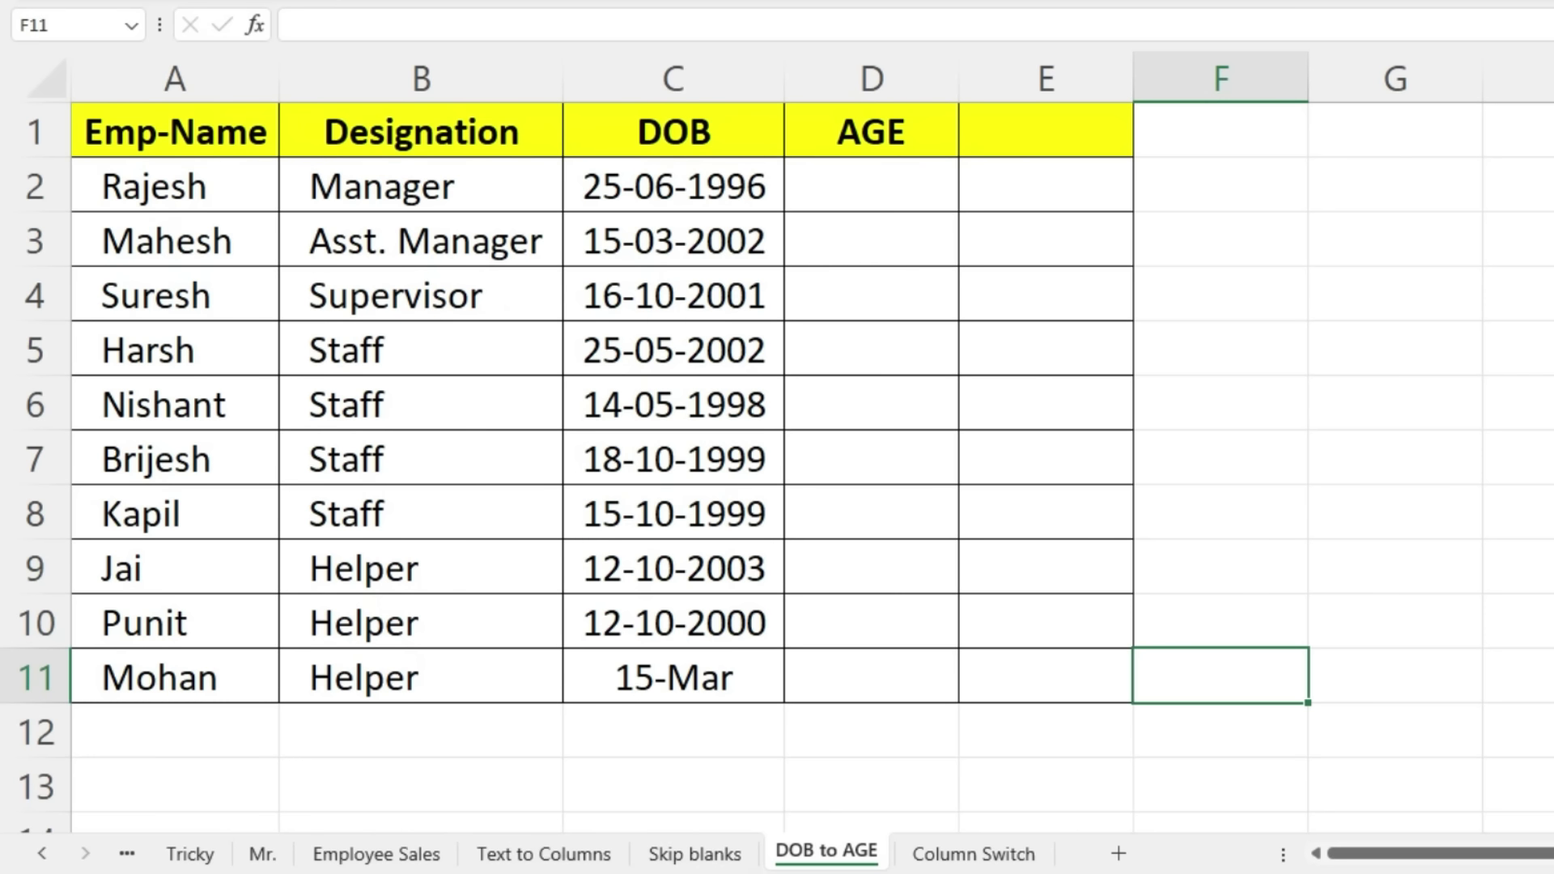
Clear the incomplete last employee row A11:C11.
drag(162, 676, 672, 676)
key(Delete)
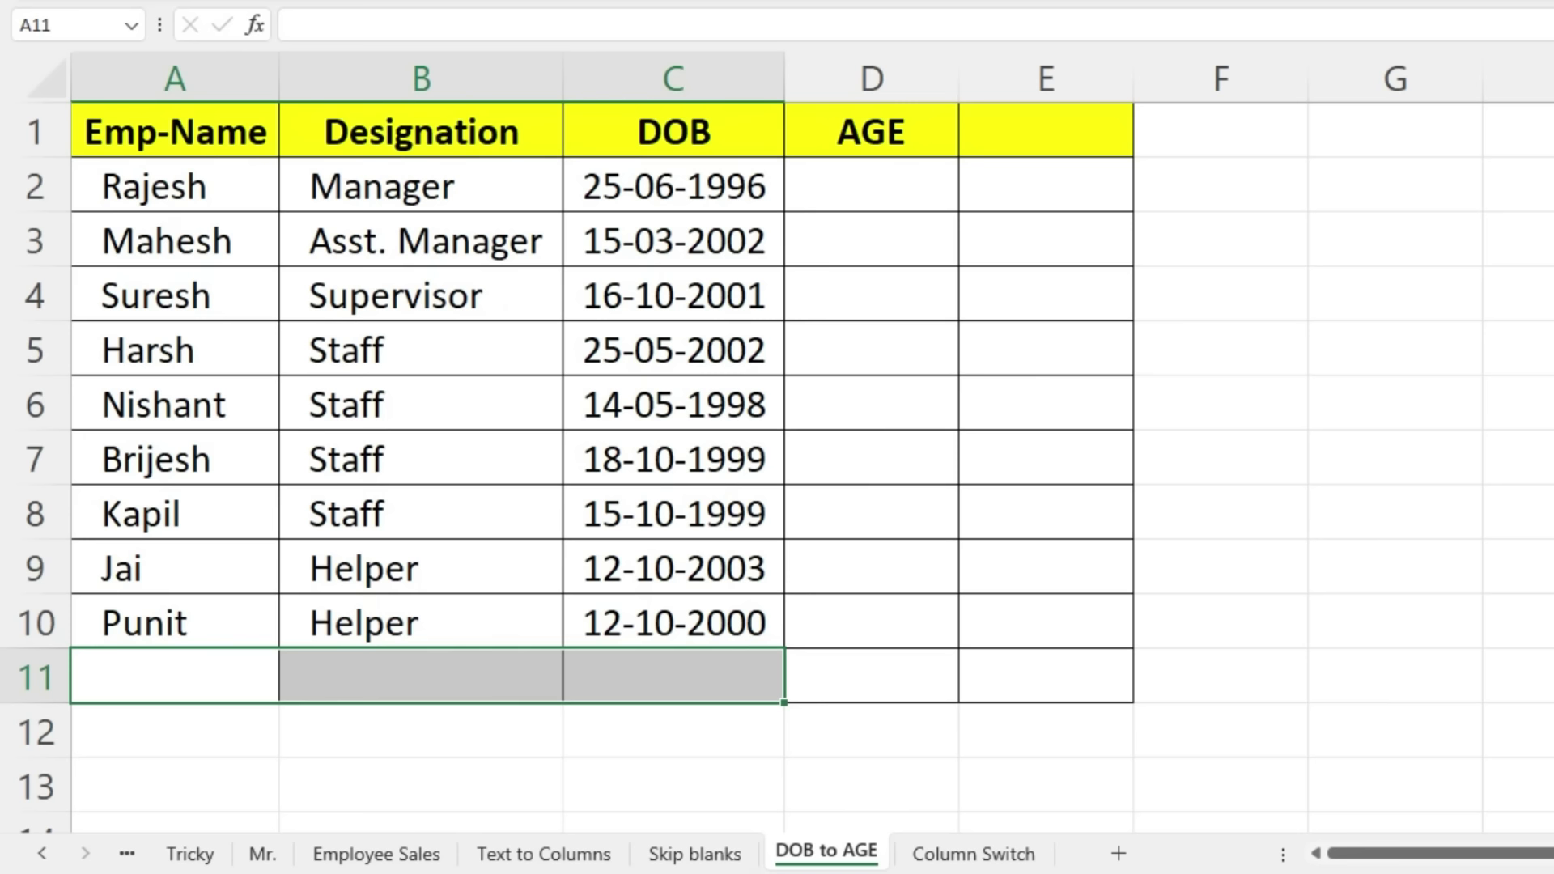
click(1220, 567)
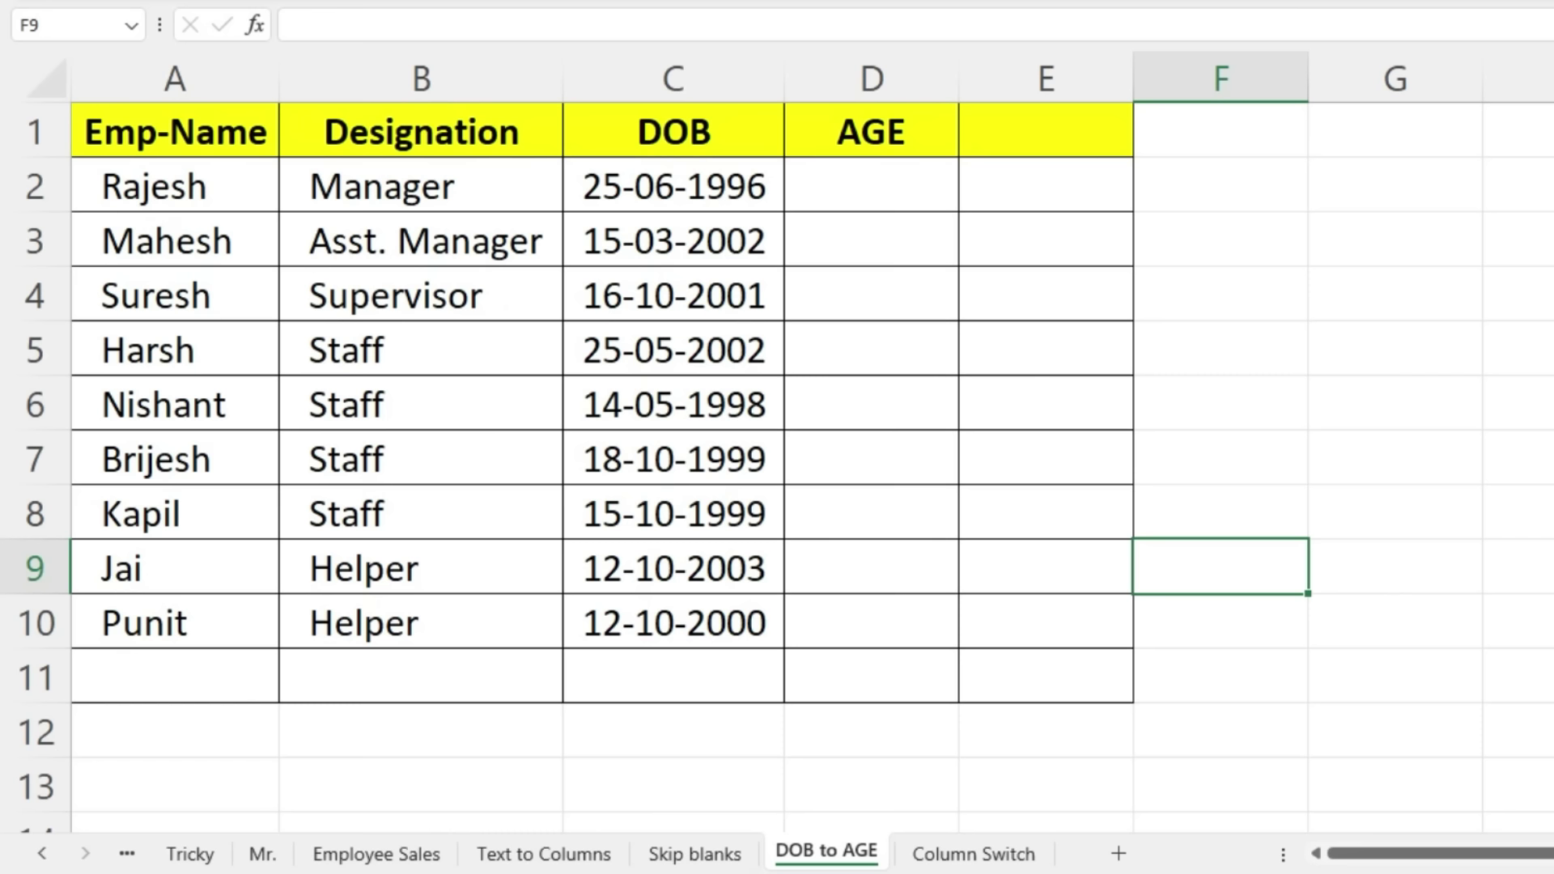
Enter =DATEDIF(C2,TODAY(),"Y") in D2 and fill it down to D10.
double_click(871, 185)
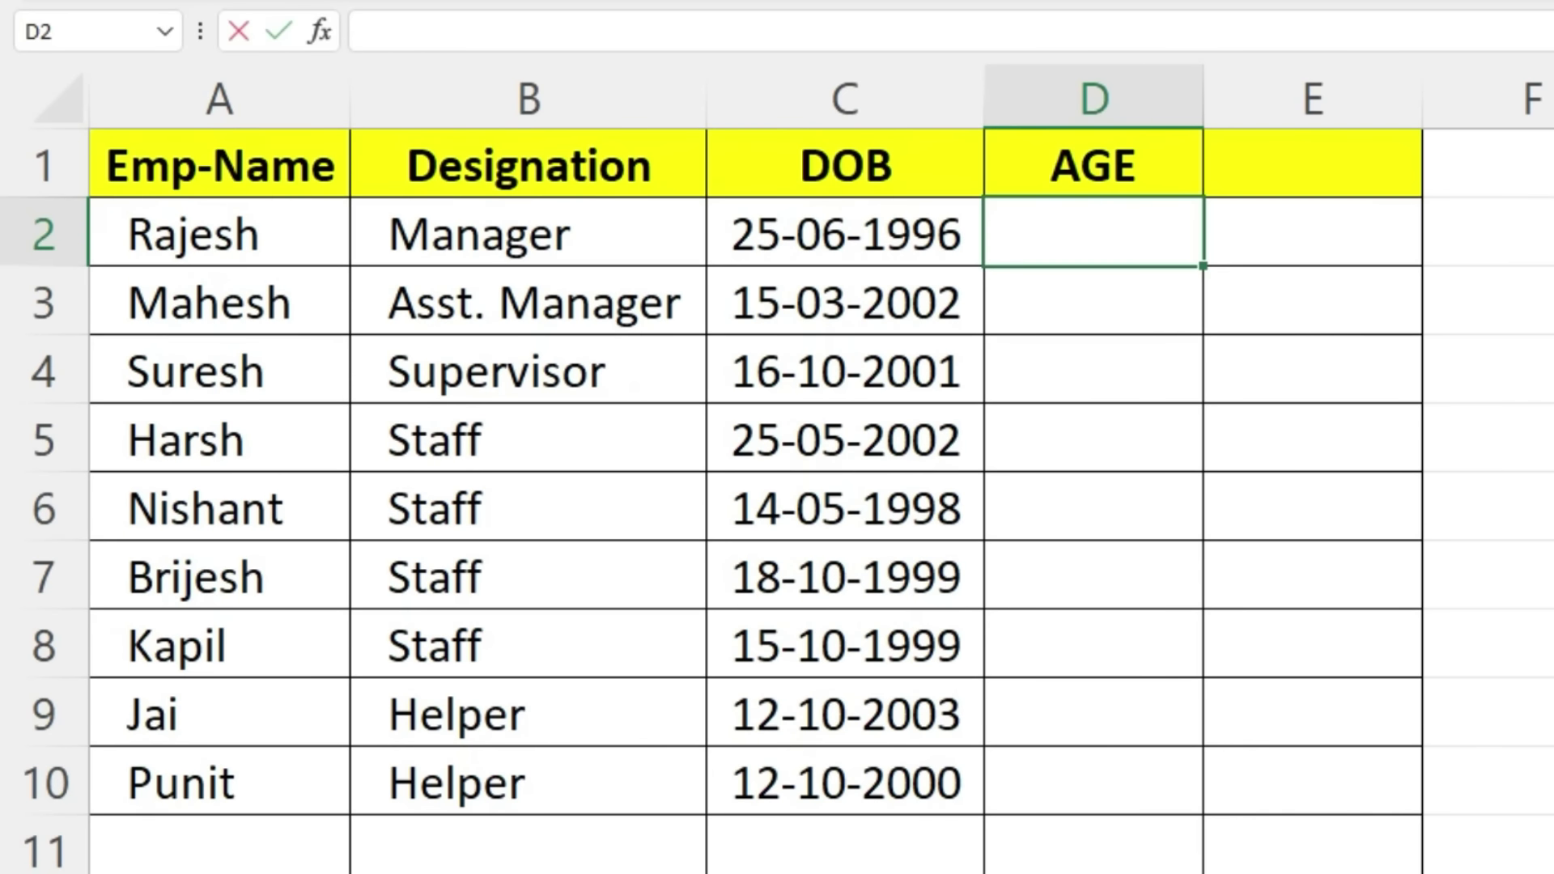
text(=)
text(dated)
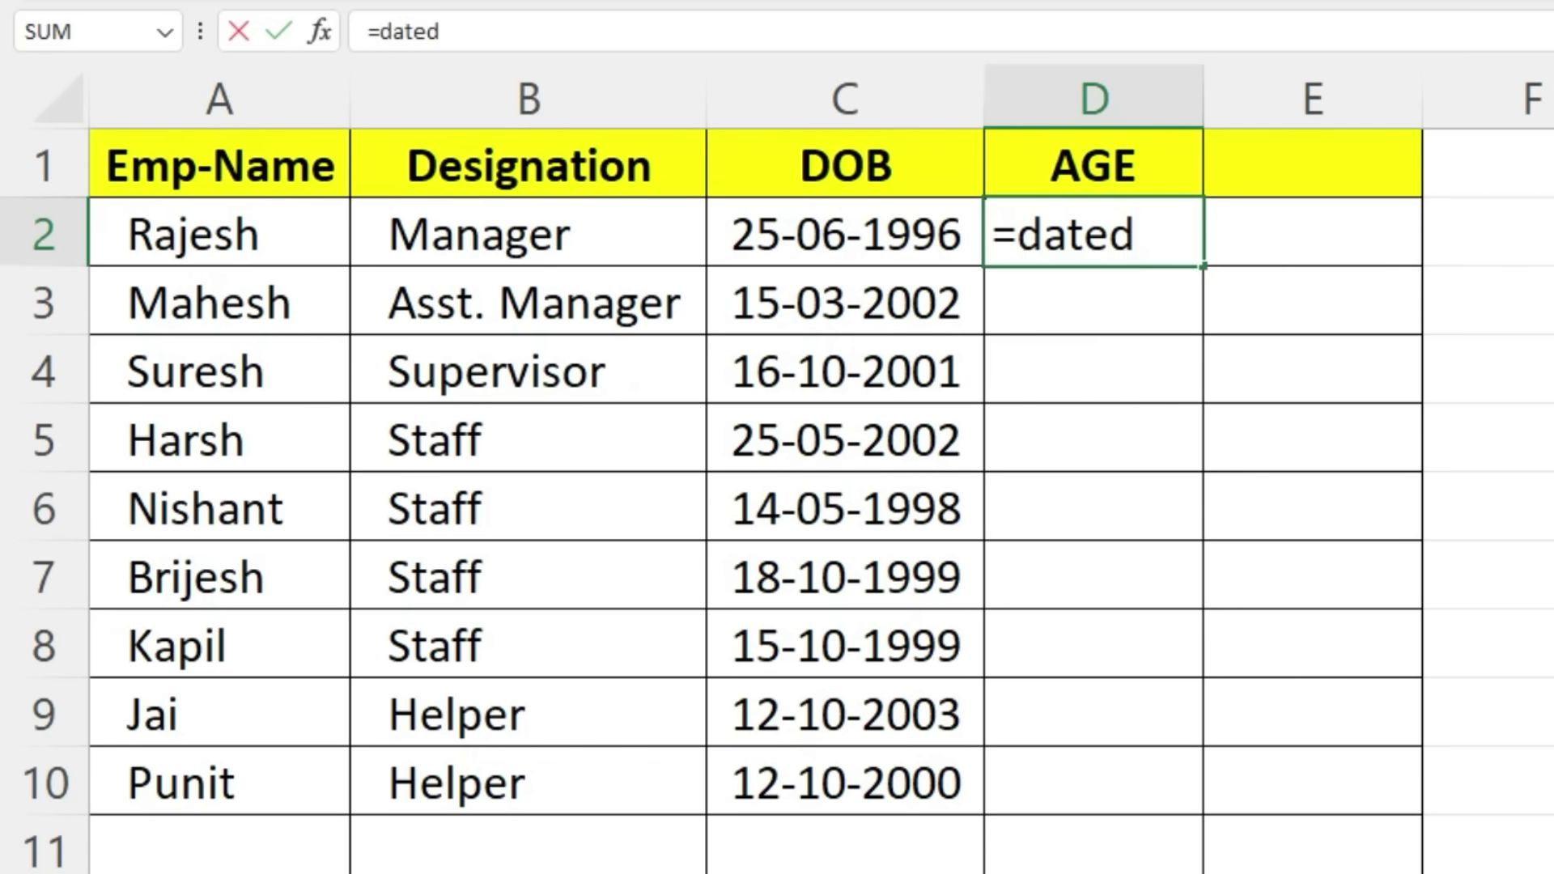
text(if)
text(()
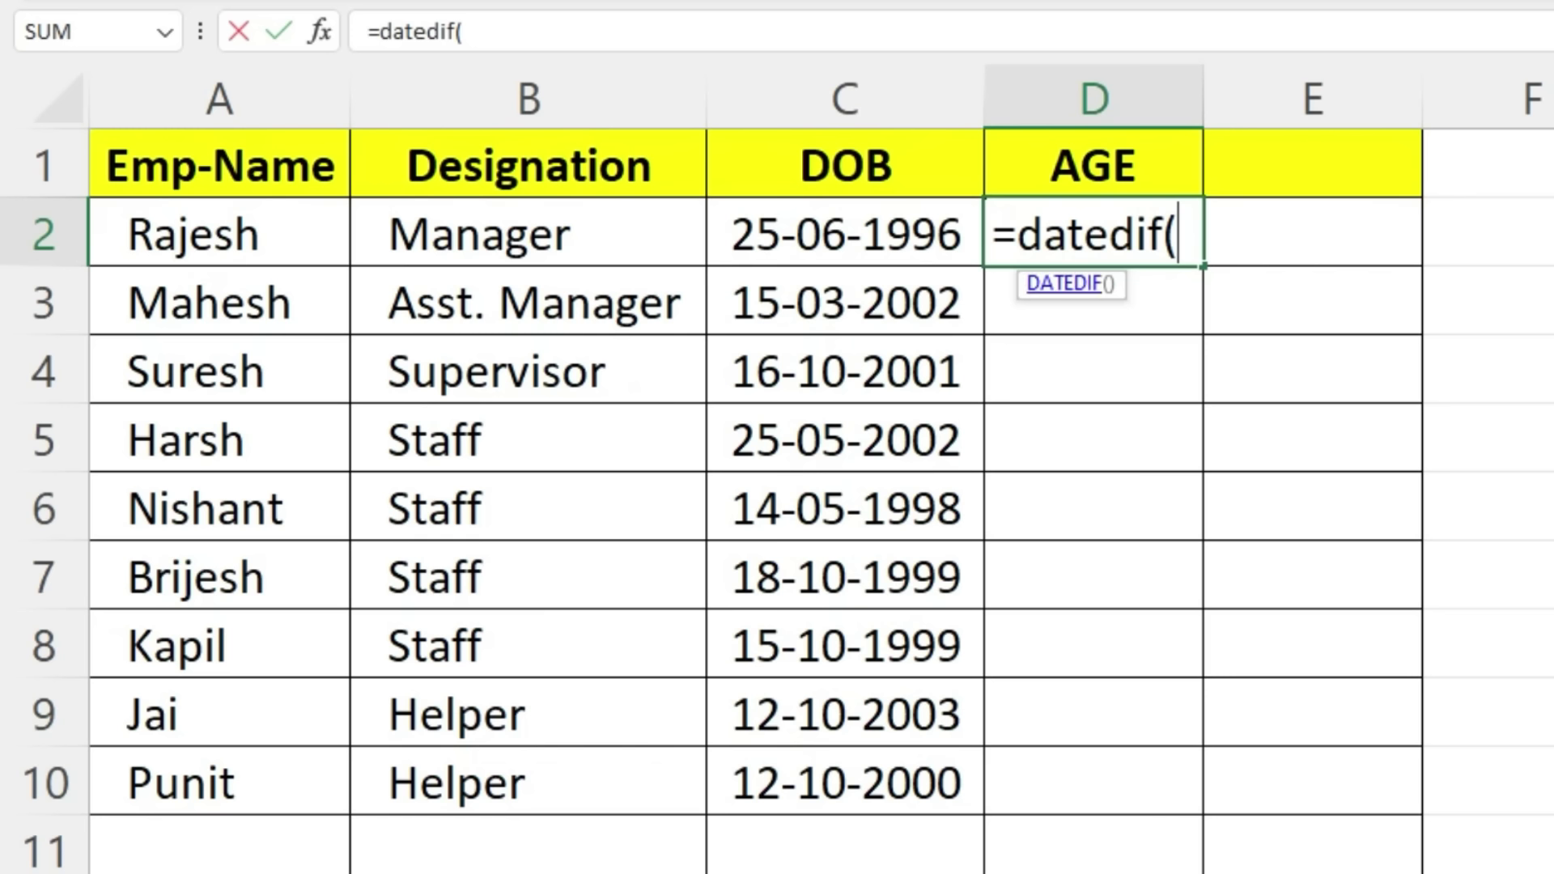
click(845, 234)
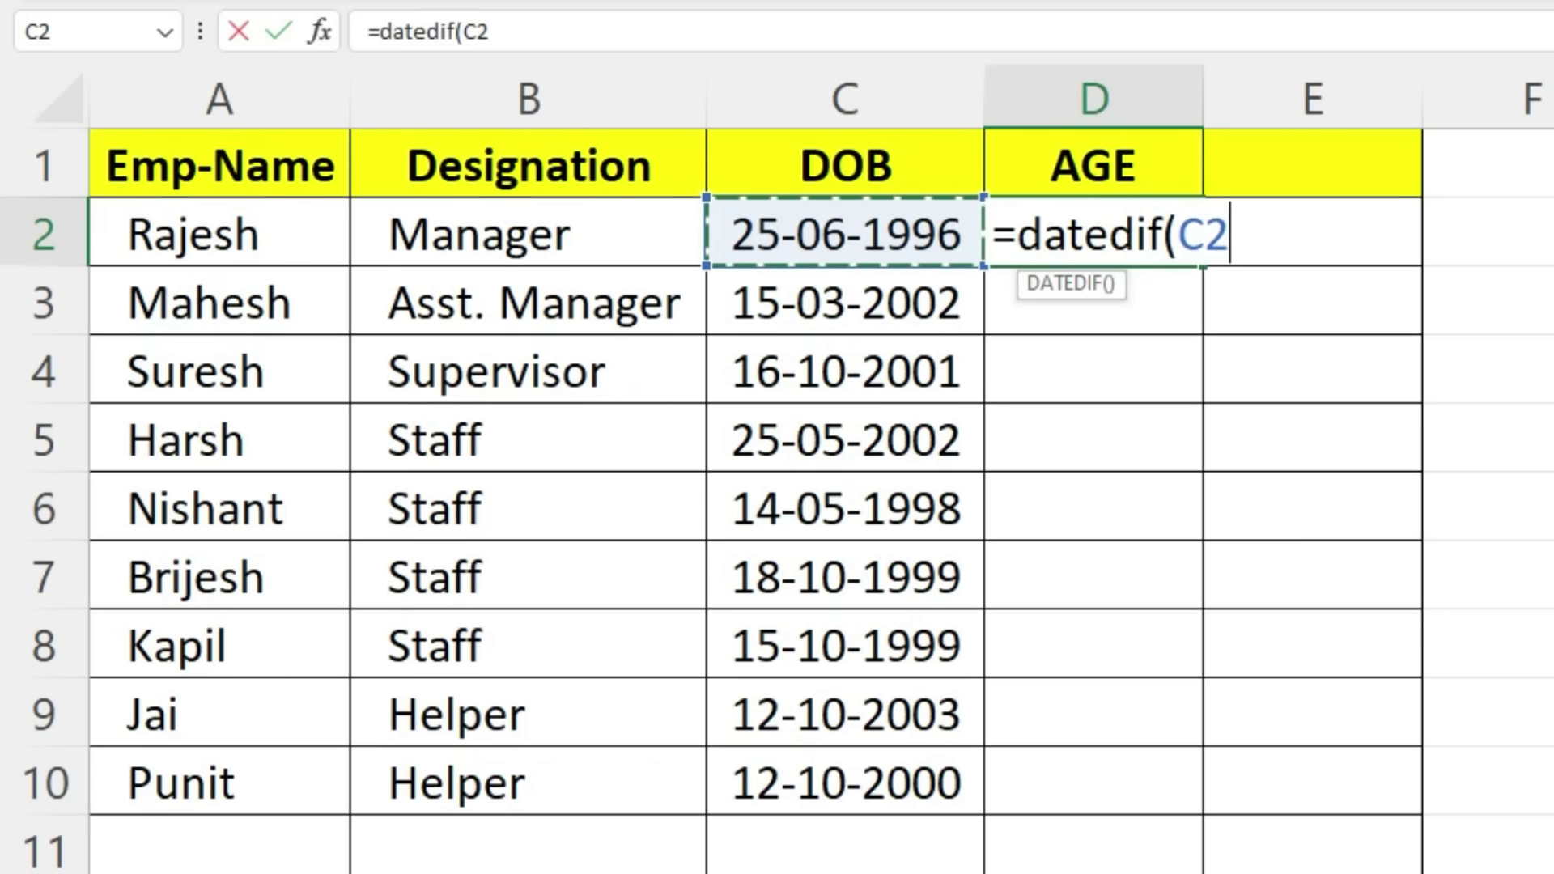
text(,)
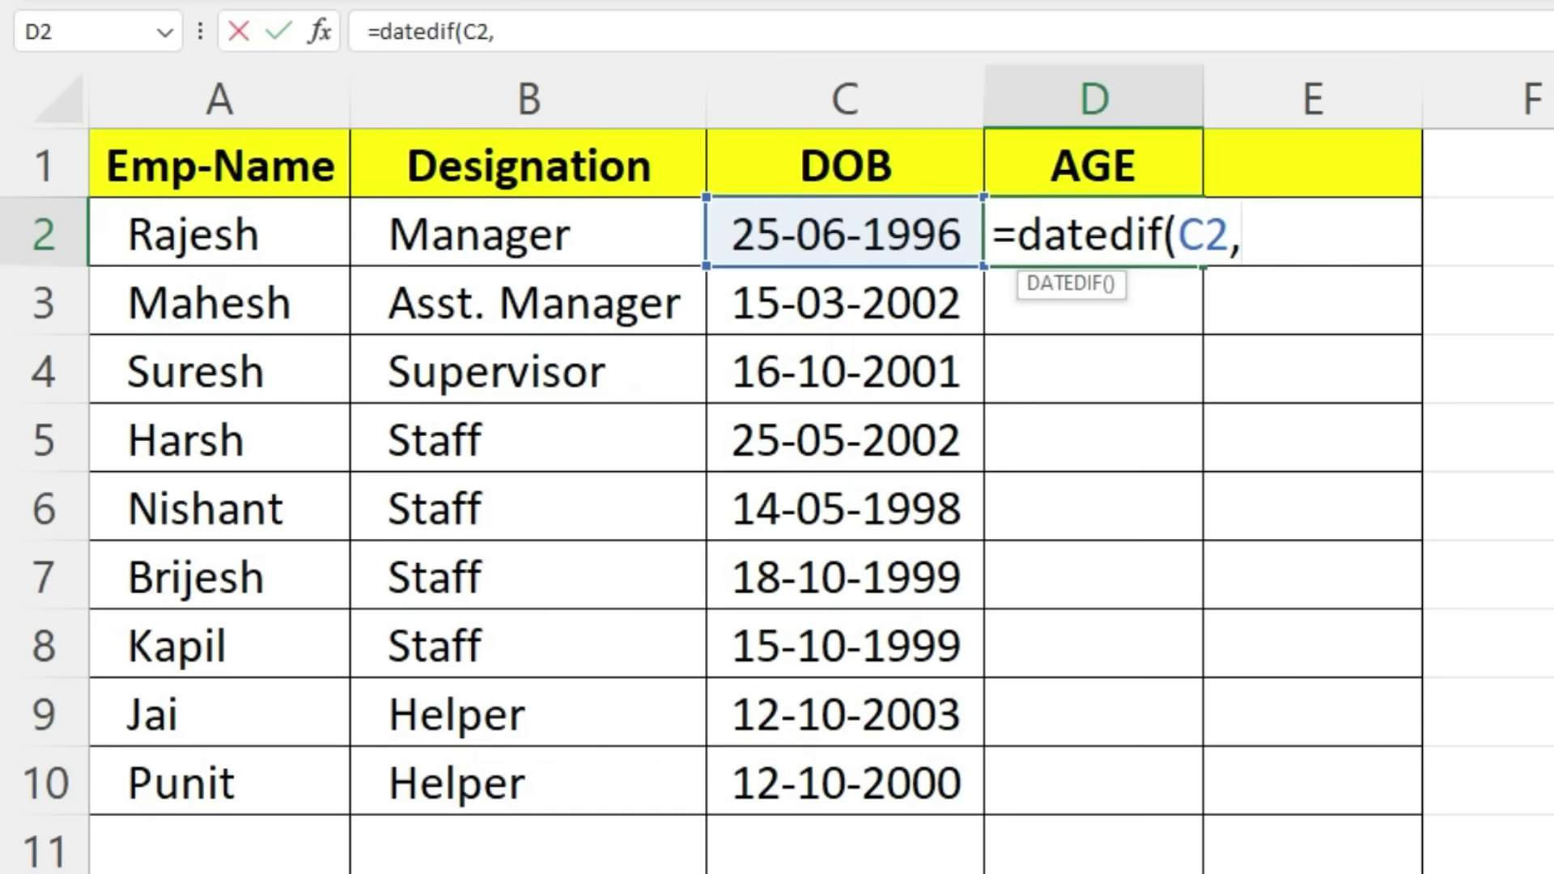
text(tod)
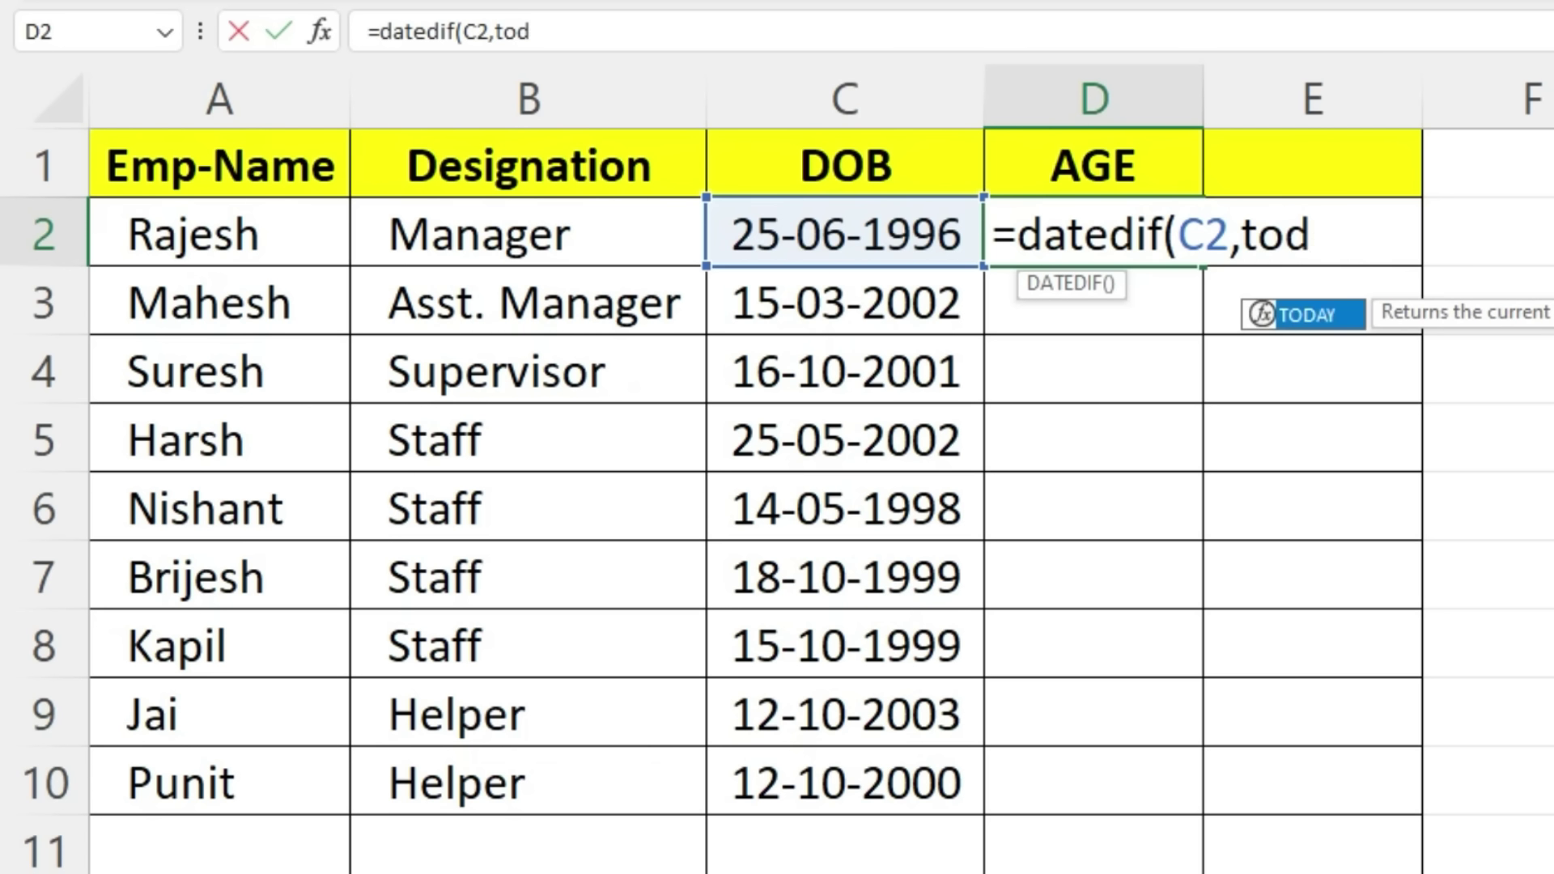
text(ay)
key(Tab)
text())
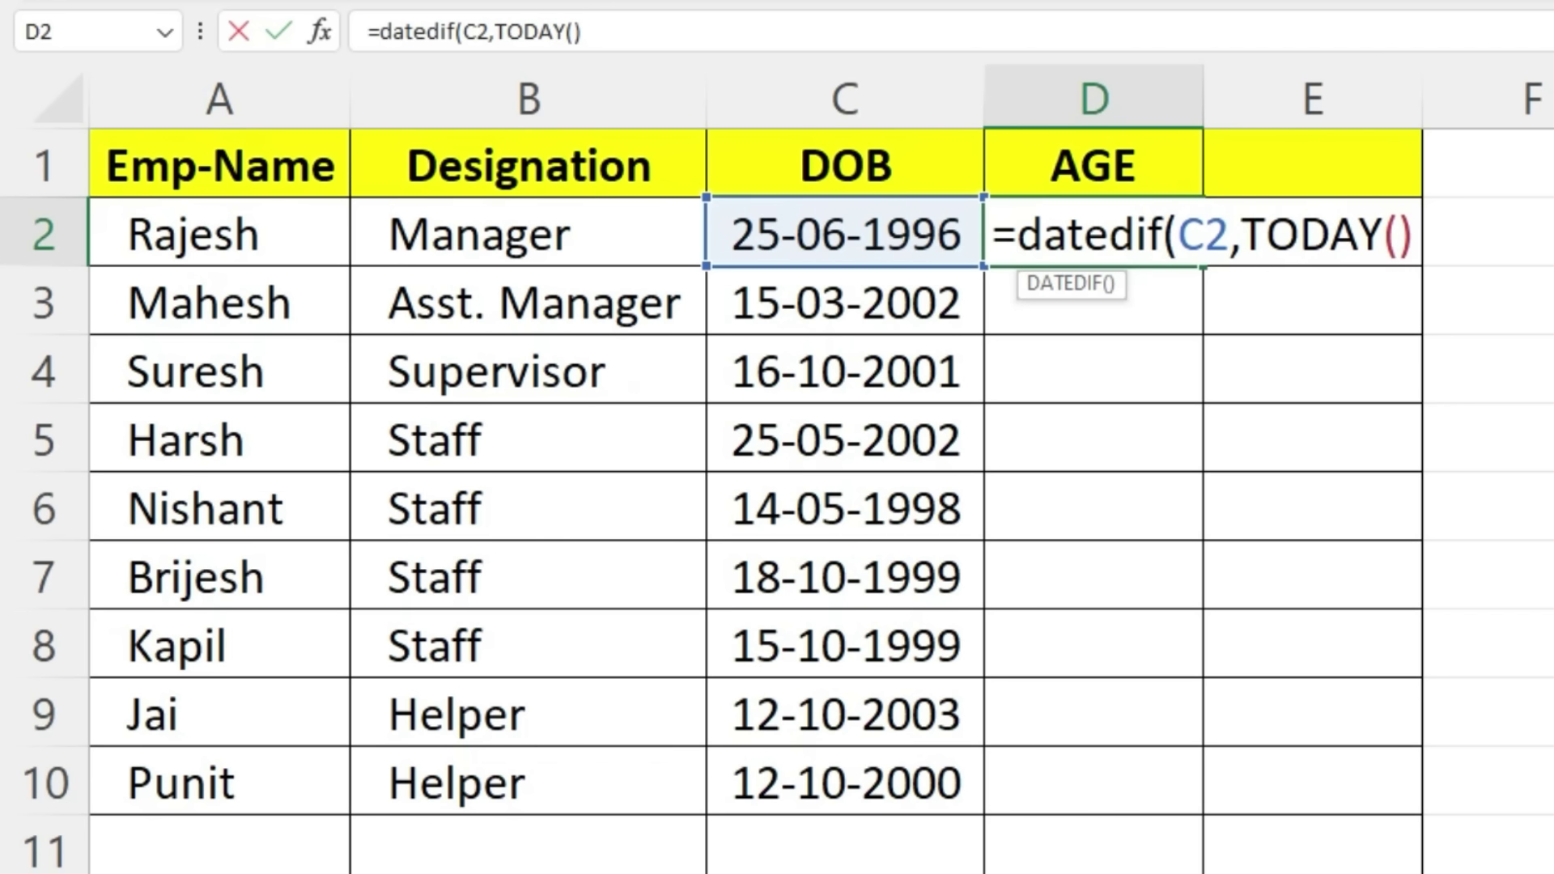
text(,)
text("Y)
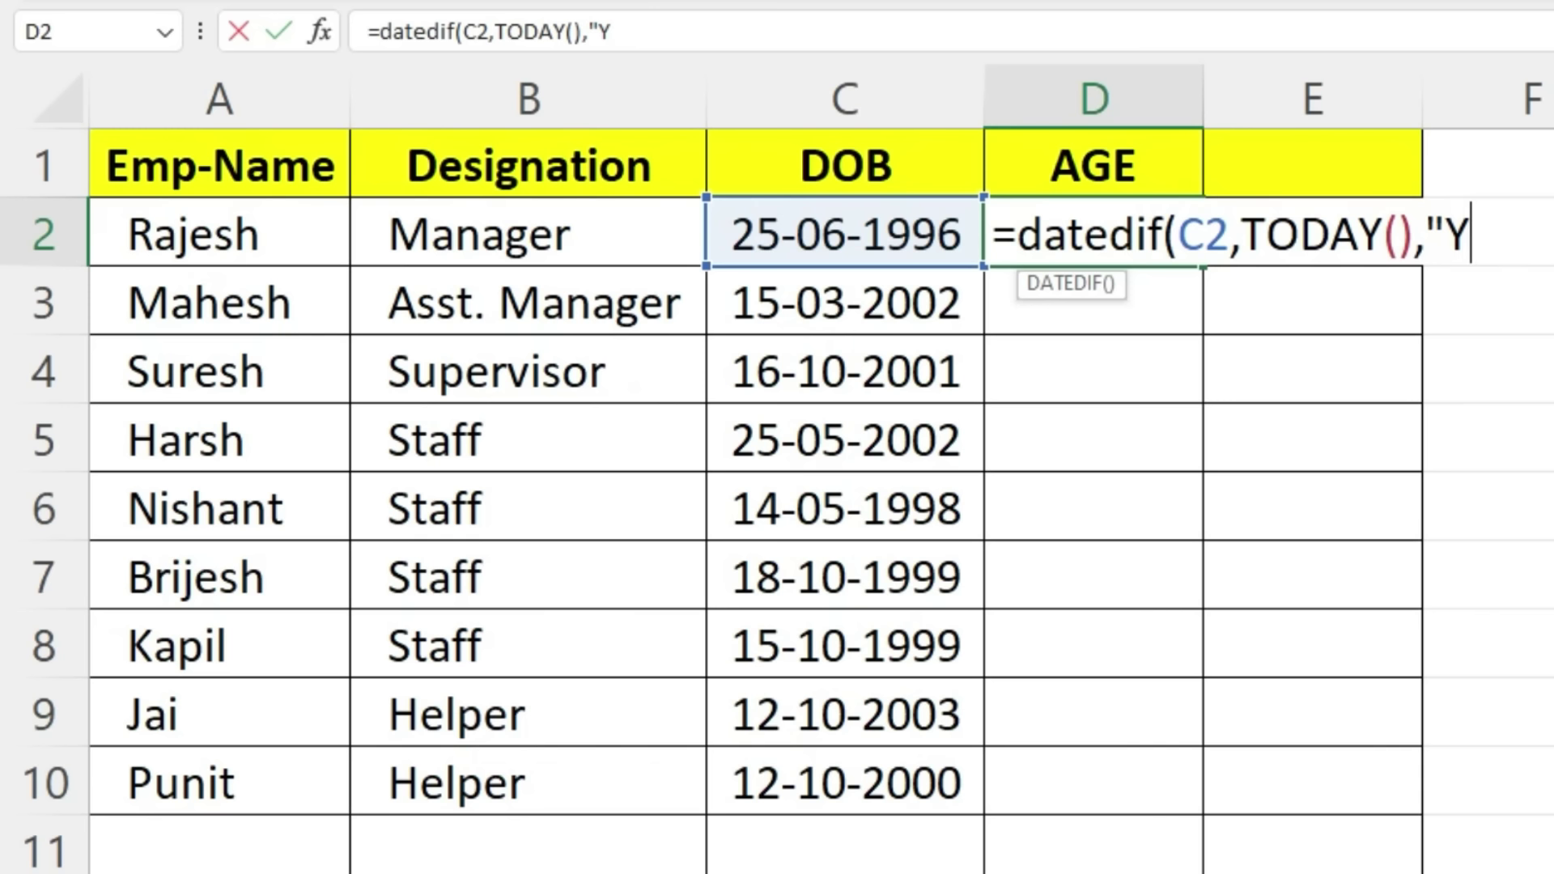
text(")
key(Return)
key(Return)
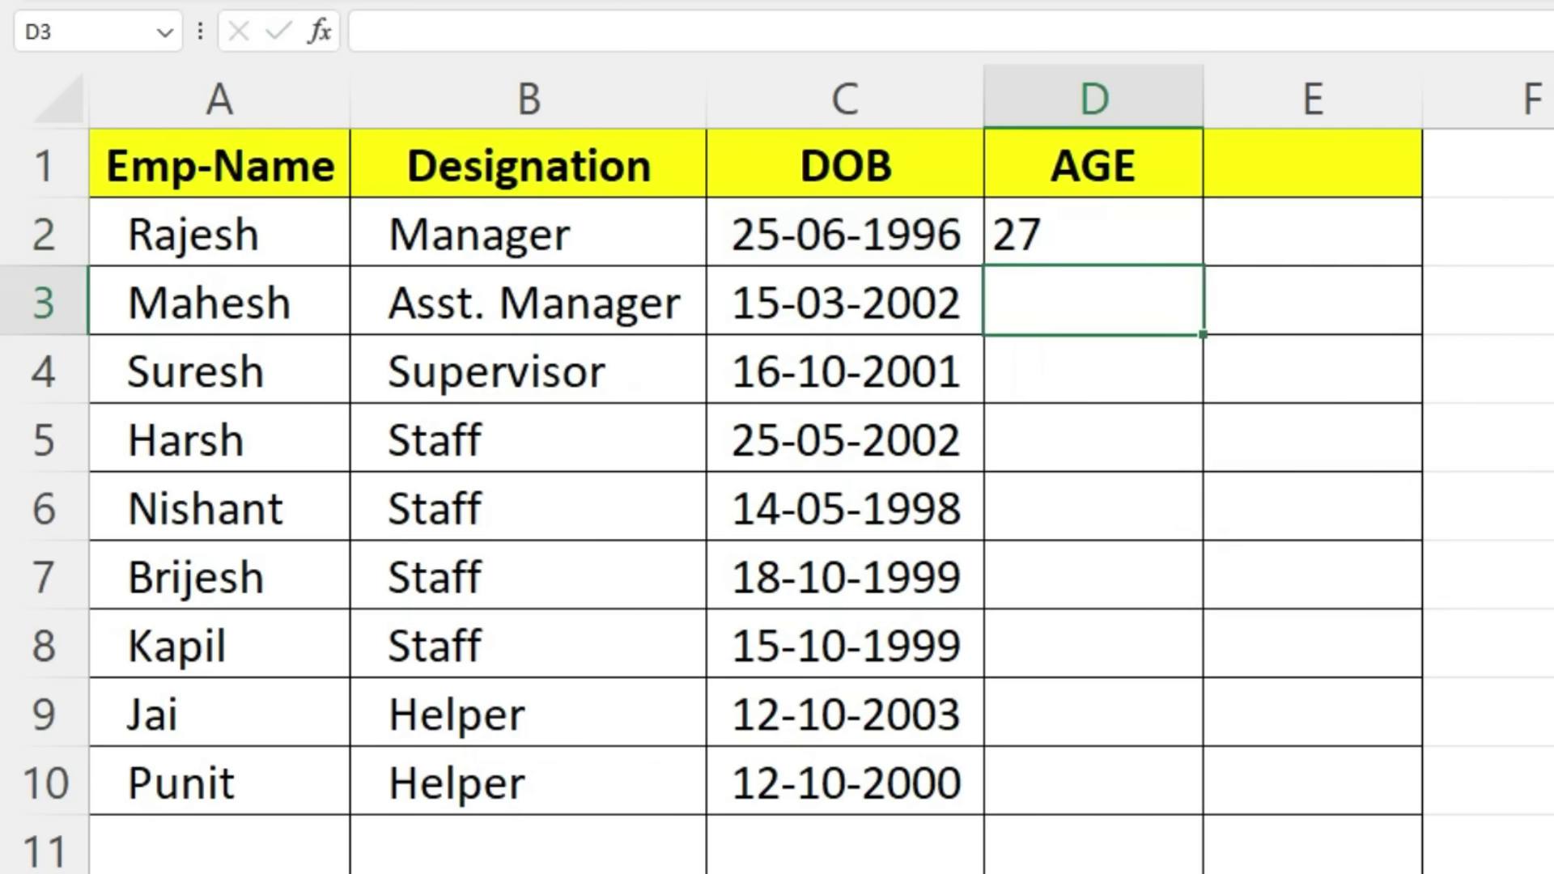
key(Up)
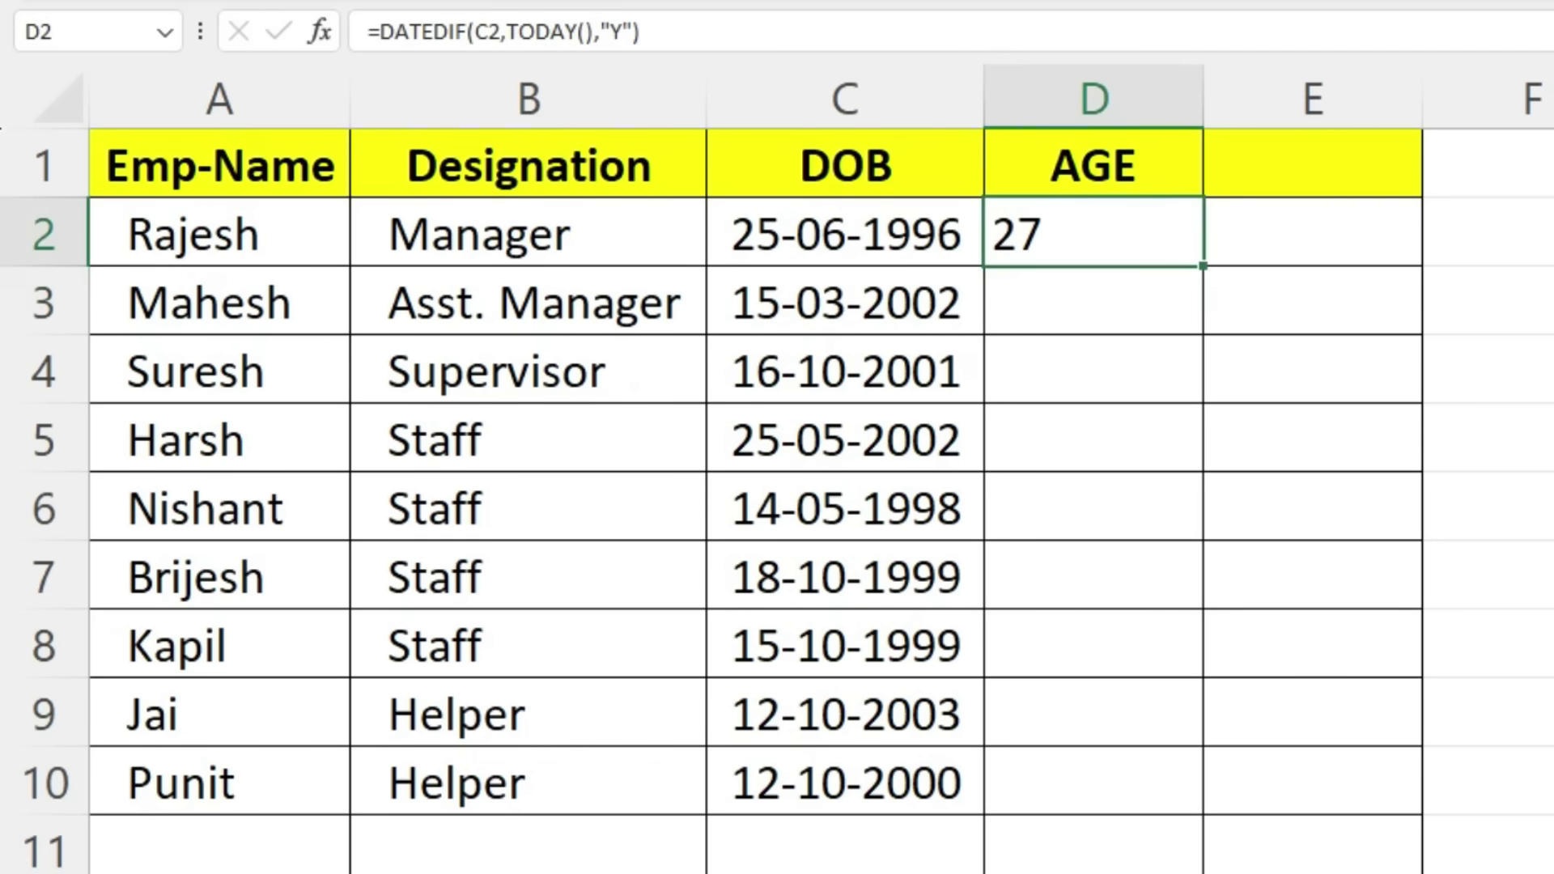
drag(1204, 265, 1203, 813)
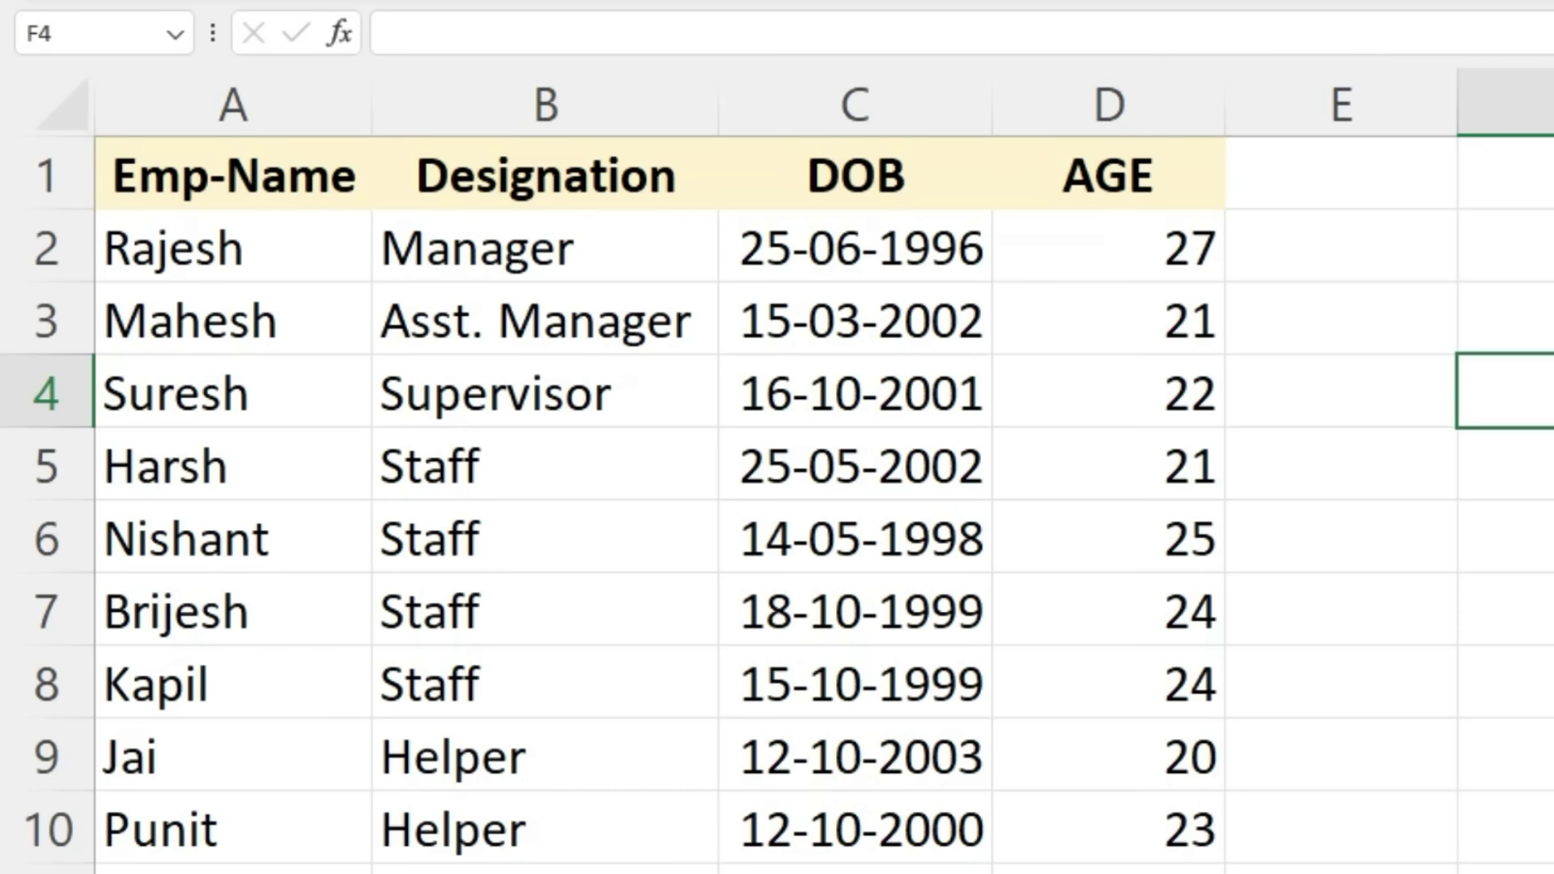
click(856, 174)
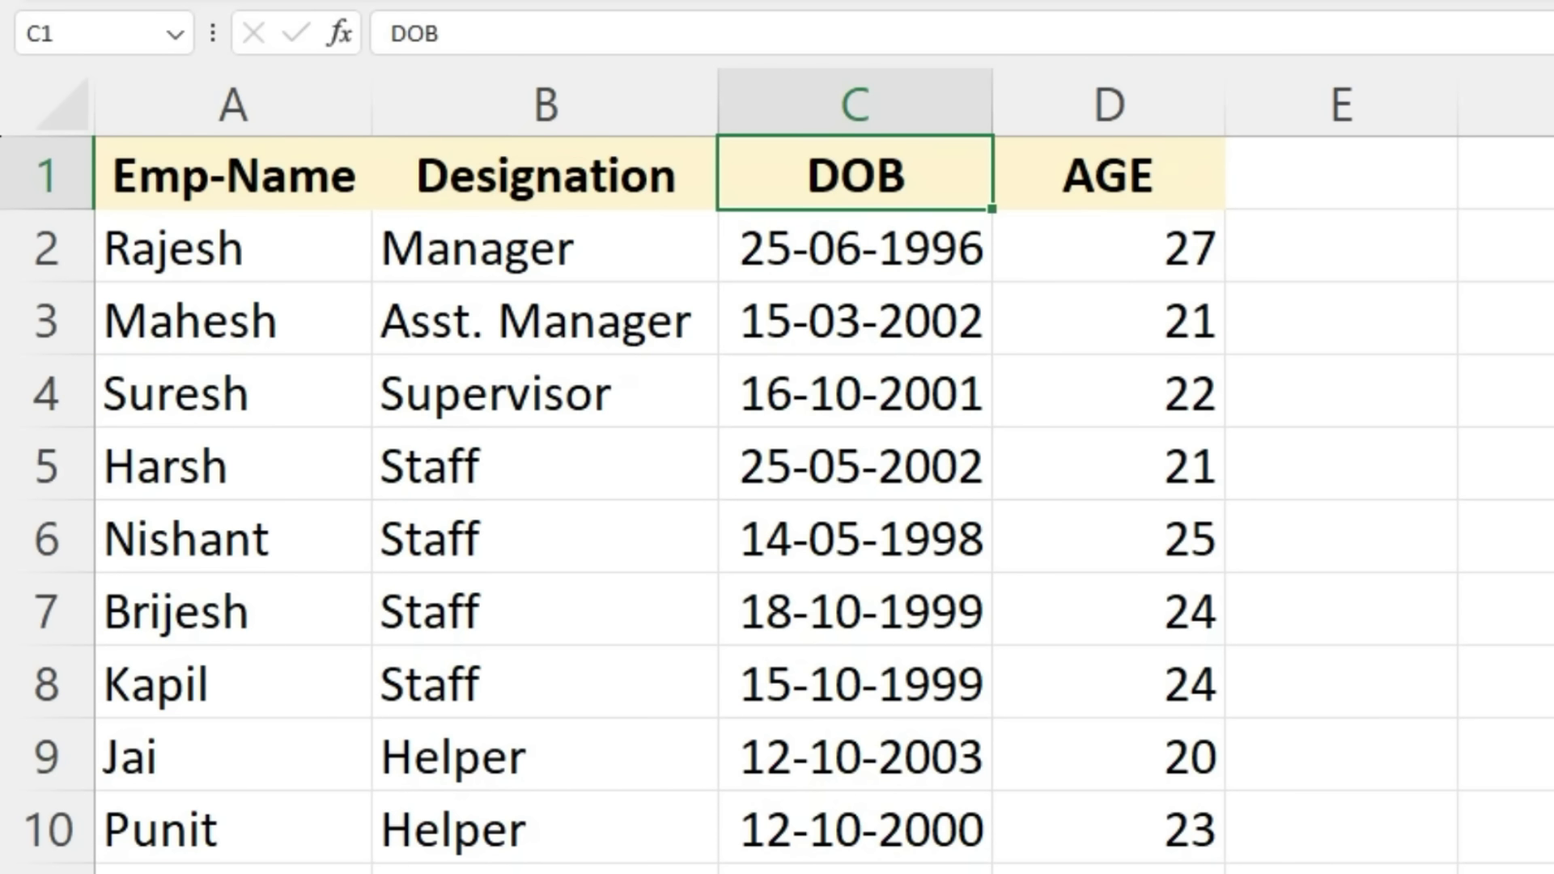
drag(855, 174, 856, 830)
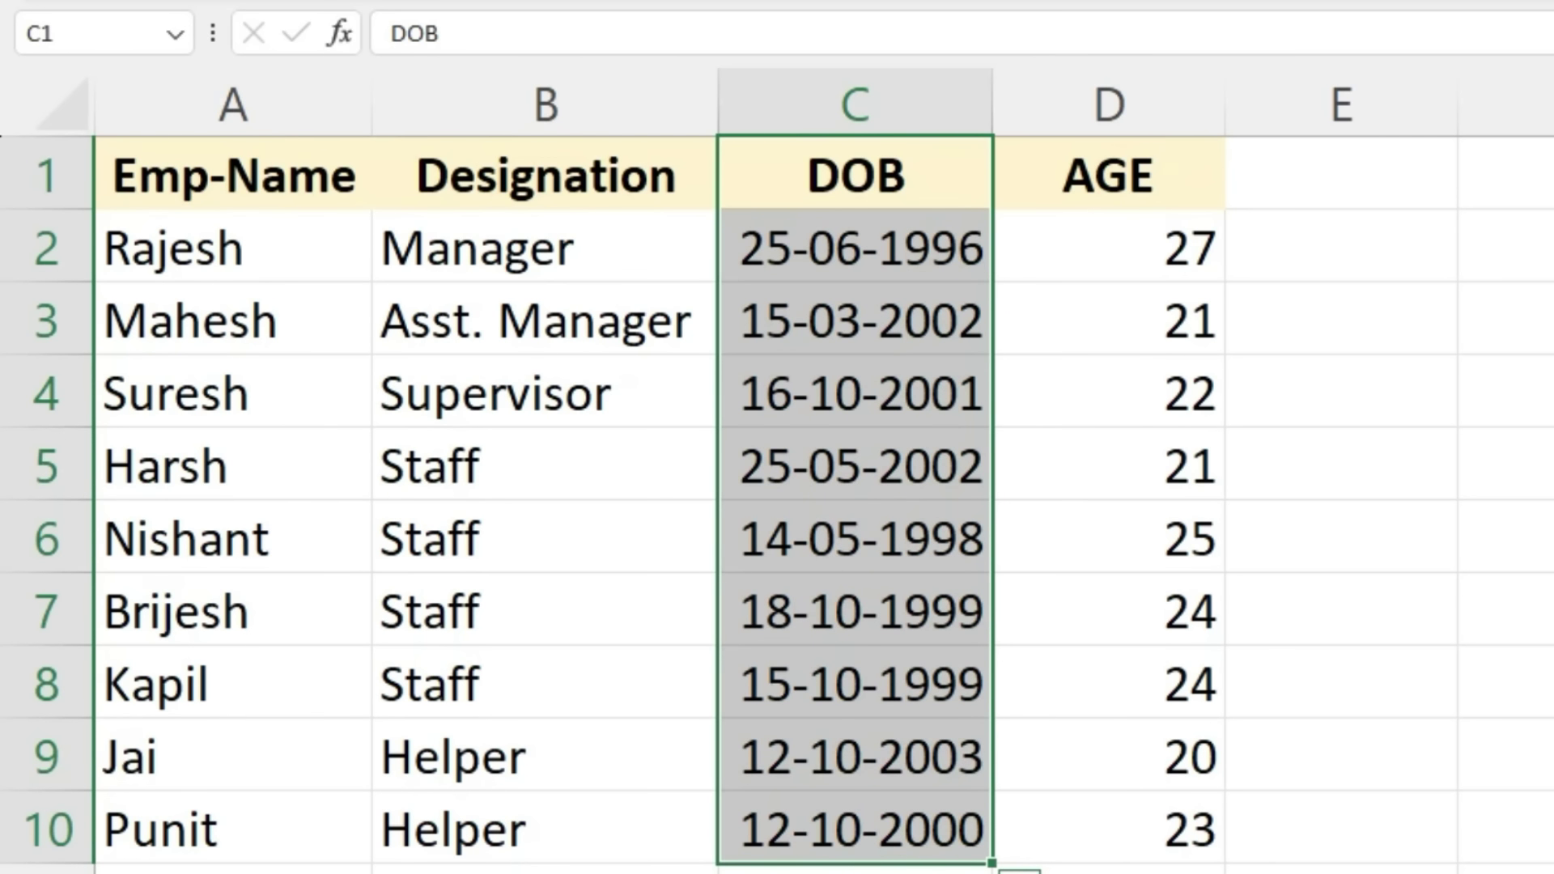
key(ctrl+c)
key(Right)
key(Right)
key(Right)
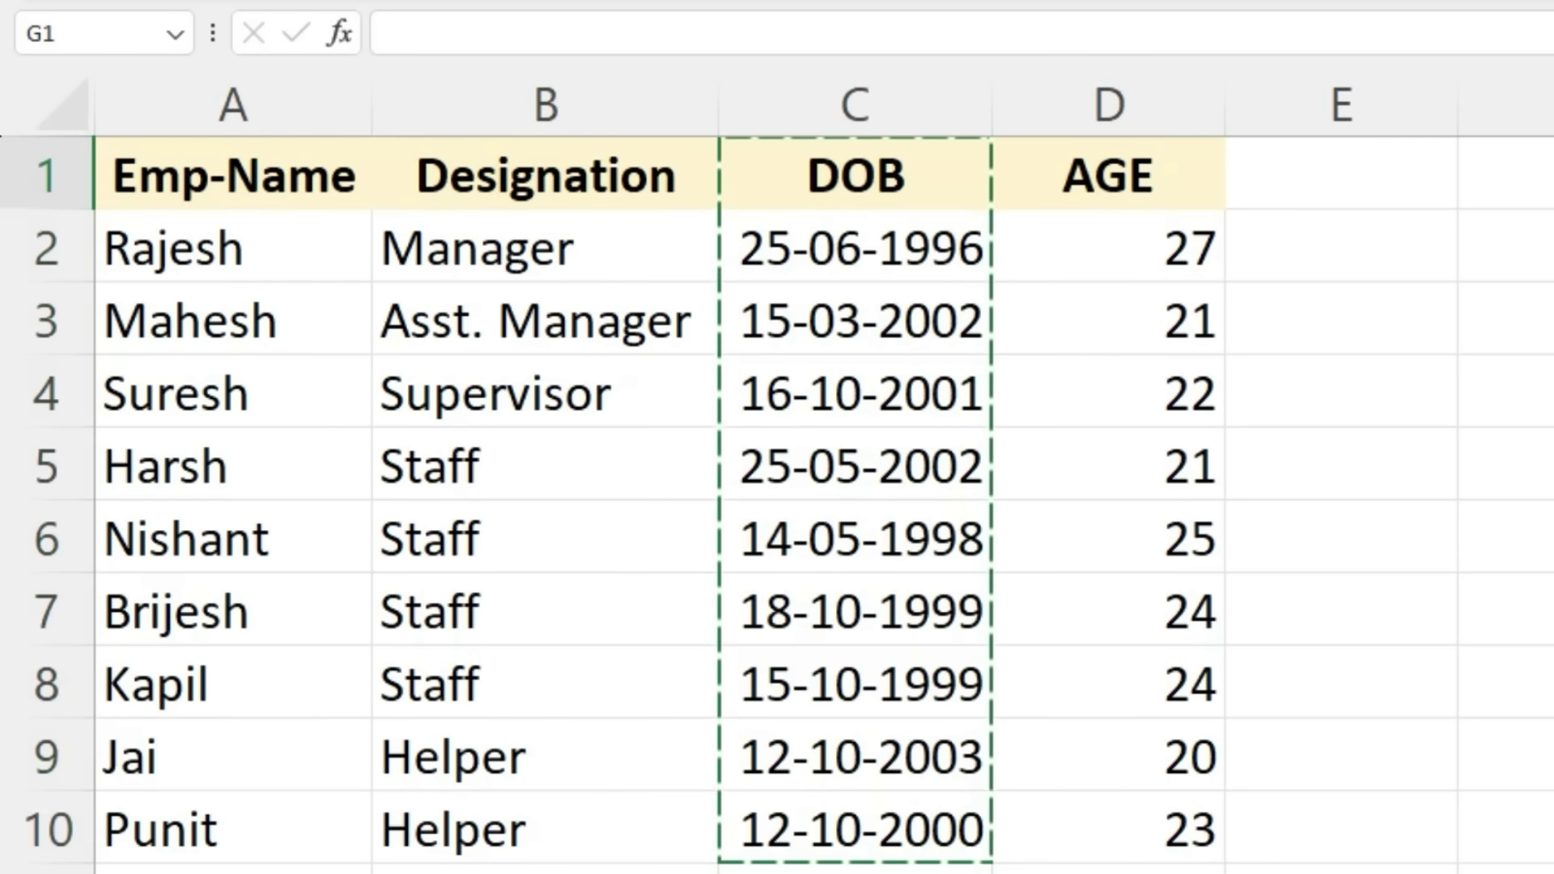
click(545, 103)
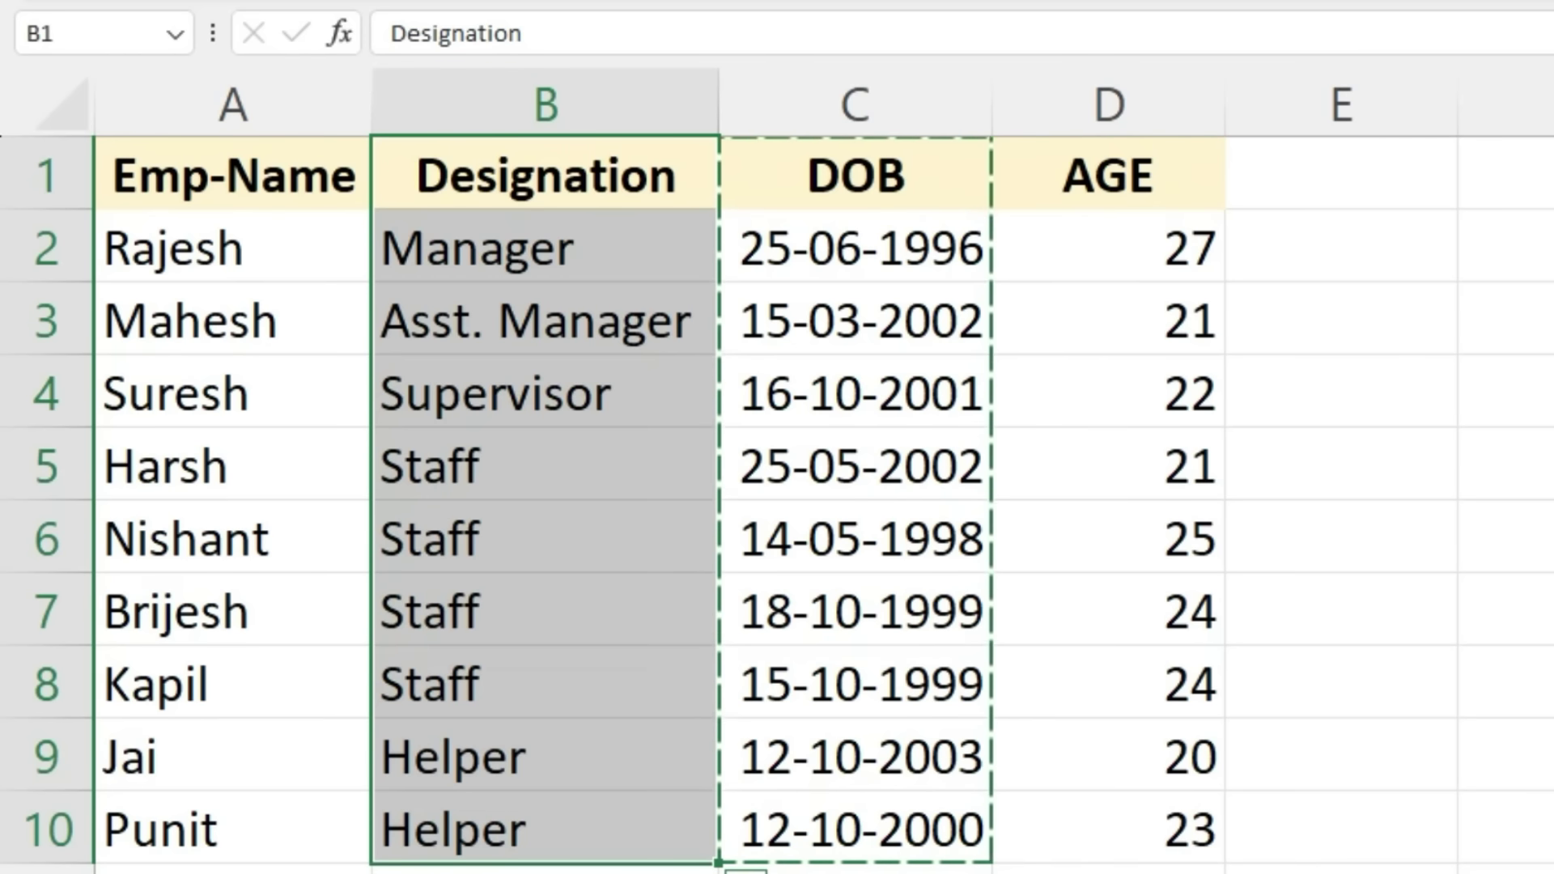
key(Escape)
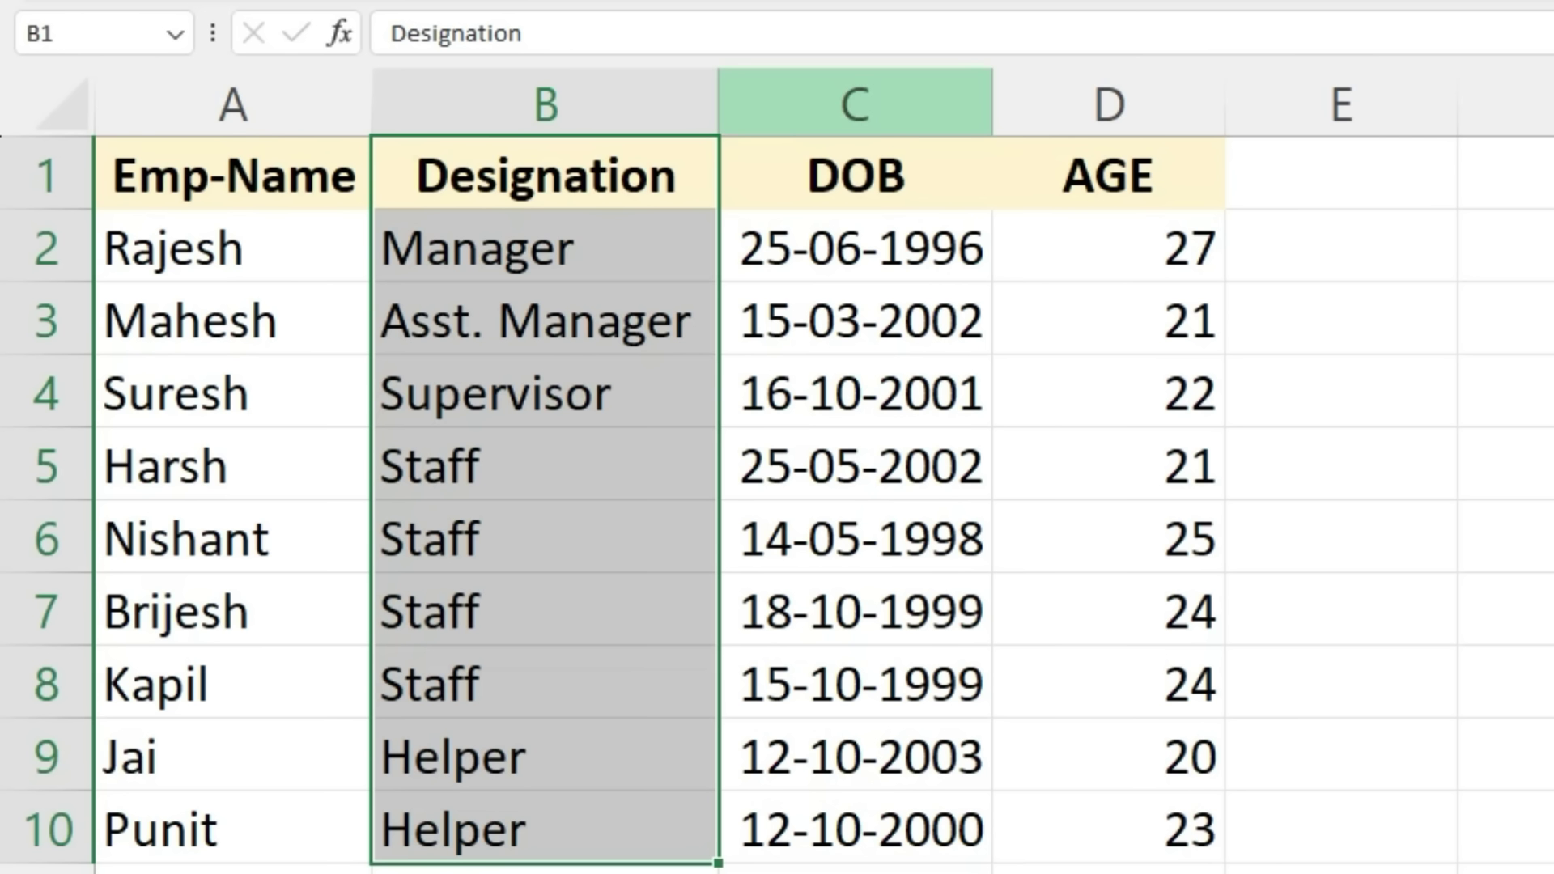
drag(856, 174, 855, 829)
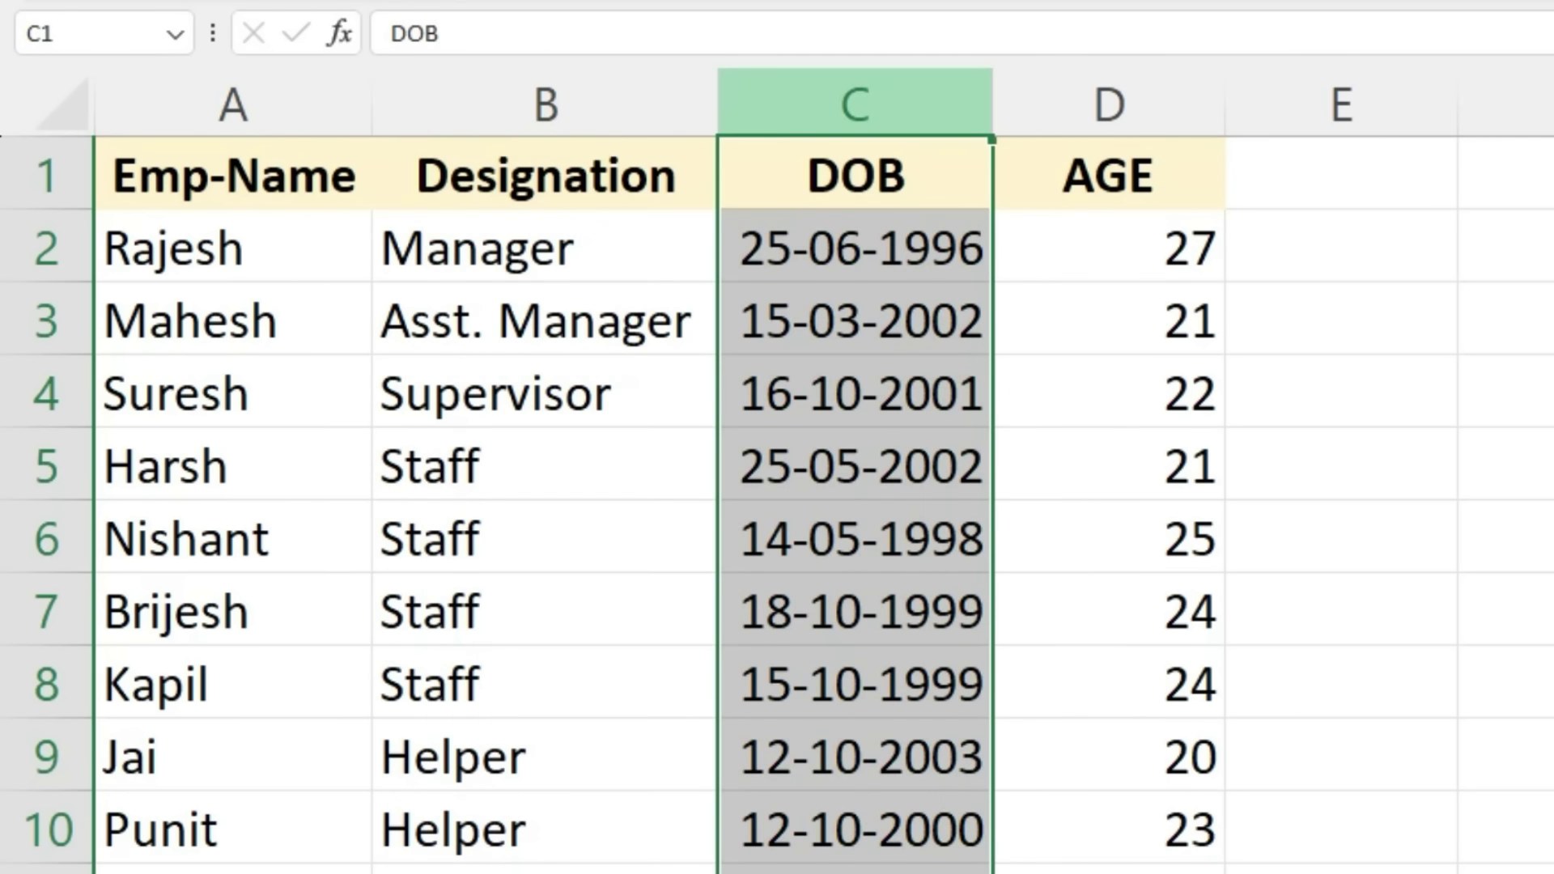
key(ctrl+x)
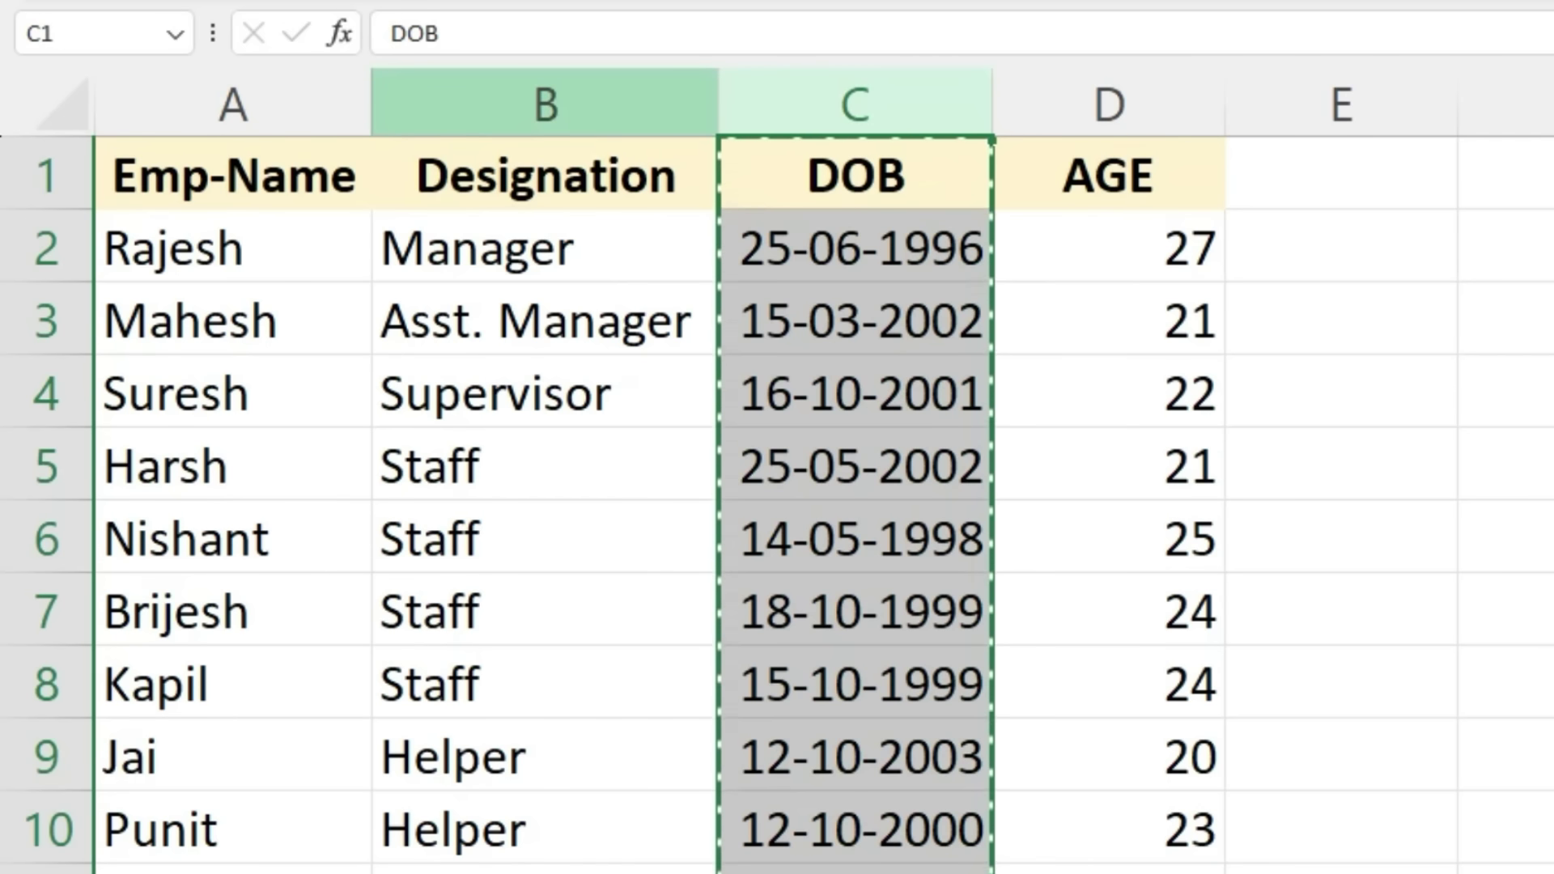
drag(545, 174, 545, 830)
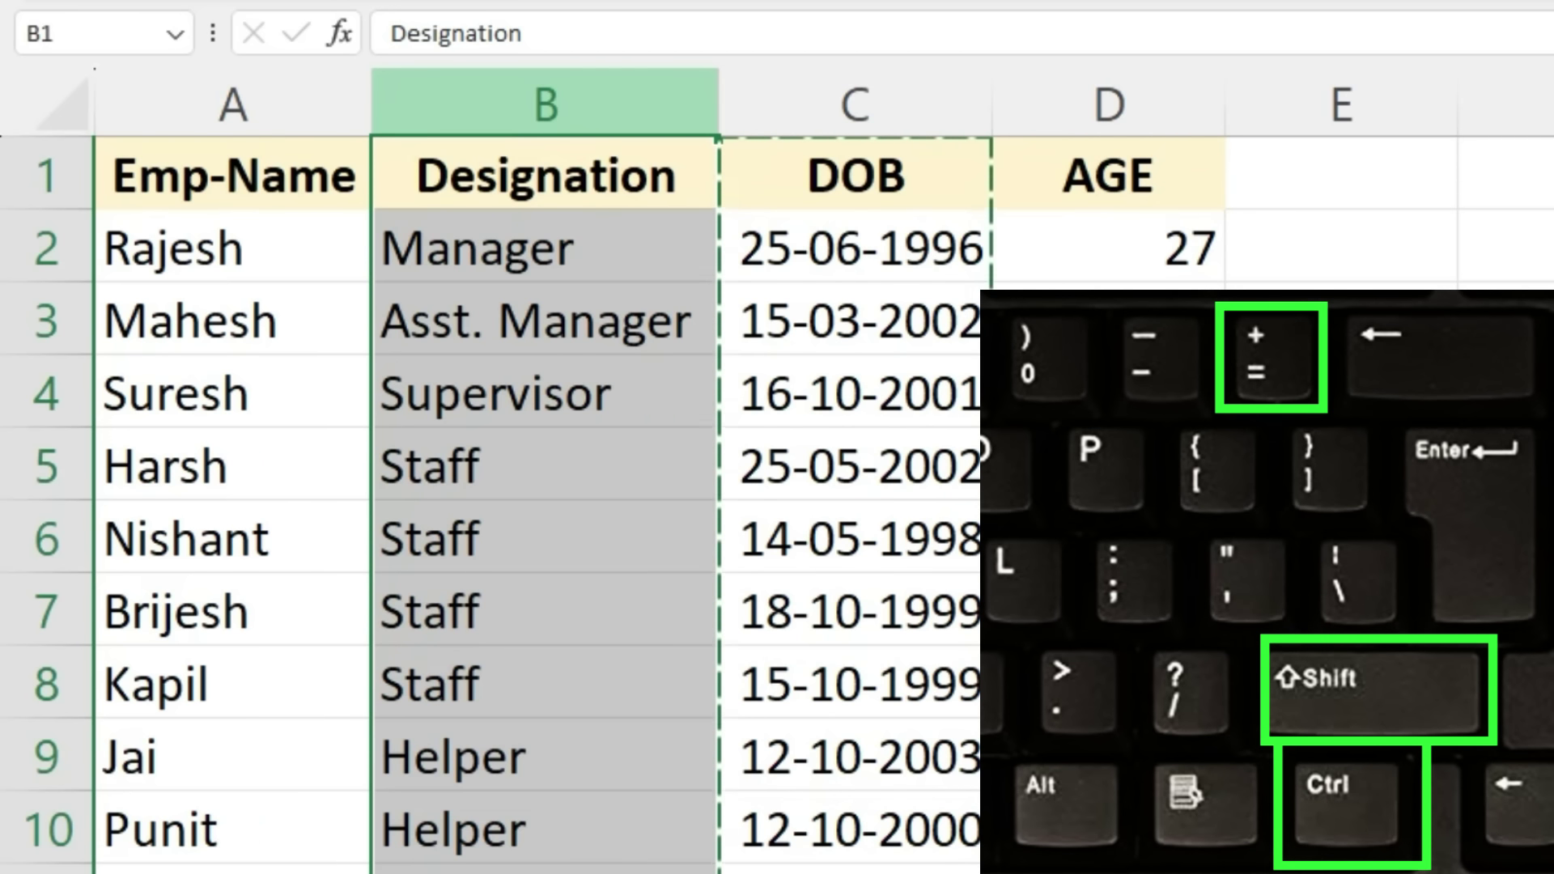
key(ctrl+shift+equal)
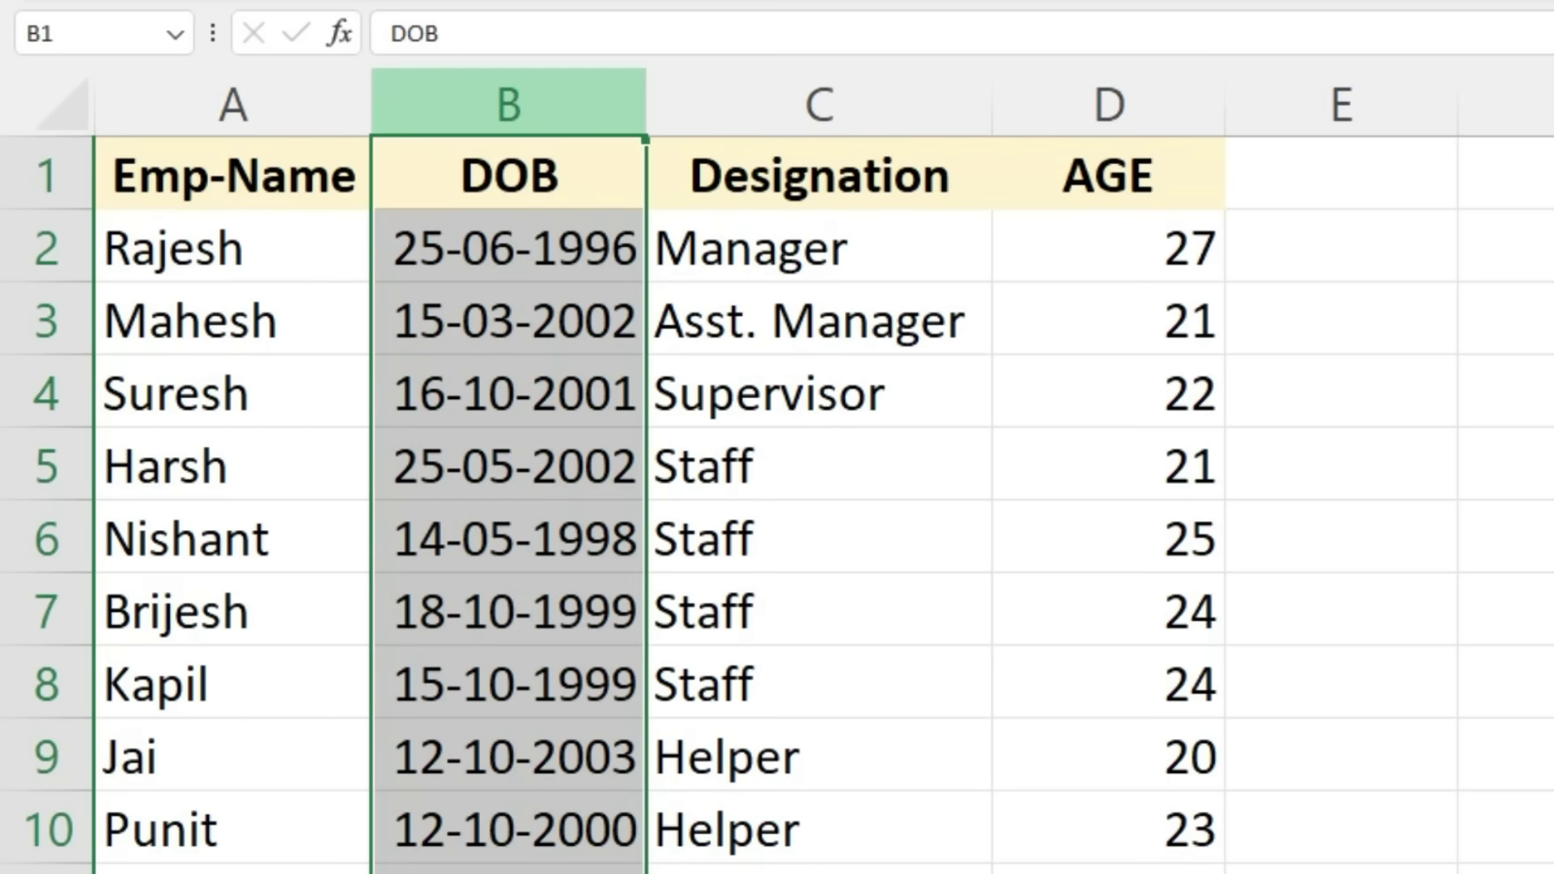
key(ctrl+z)
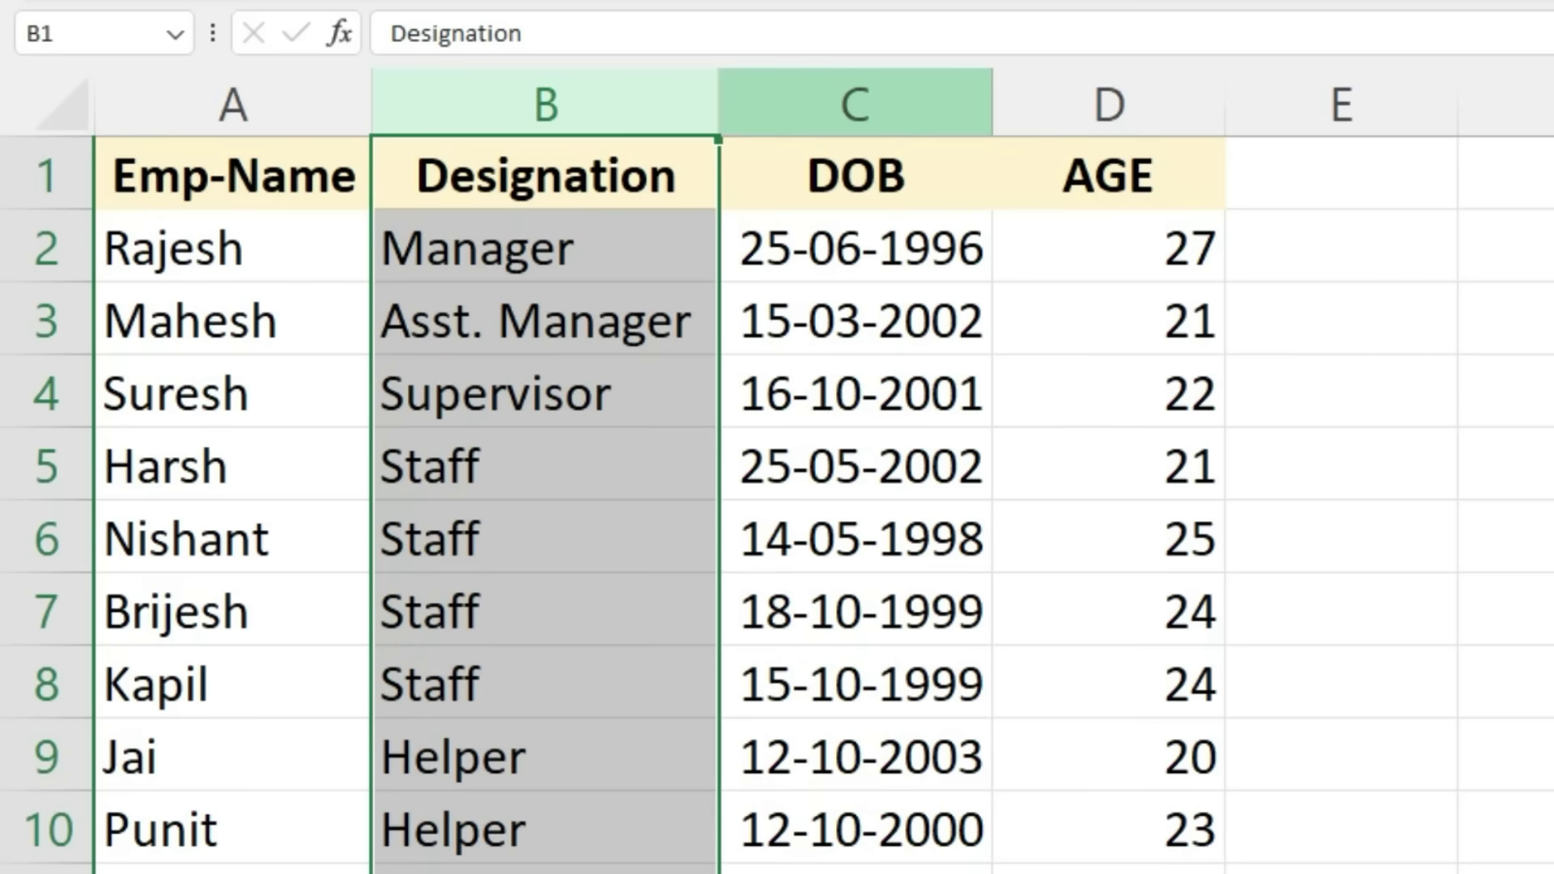
Move the DOB column so it sits directly before Designation.
click(856, 104)
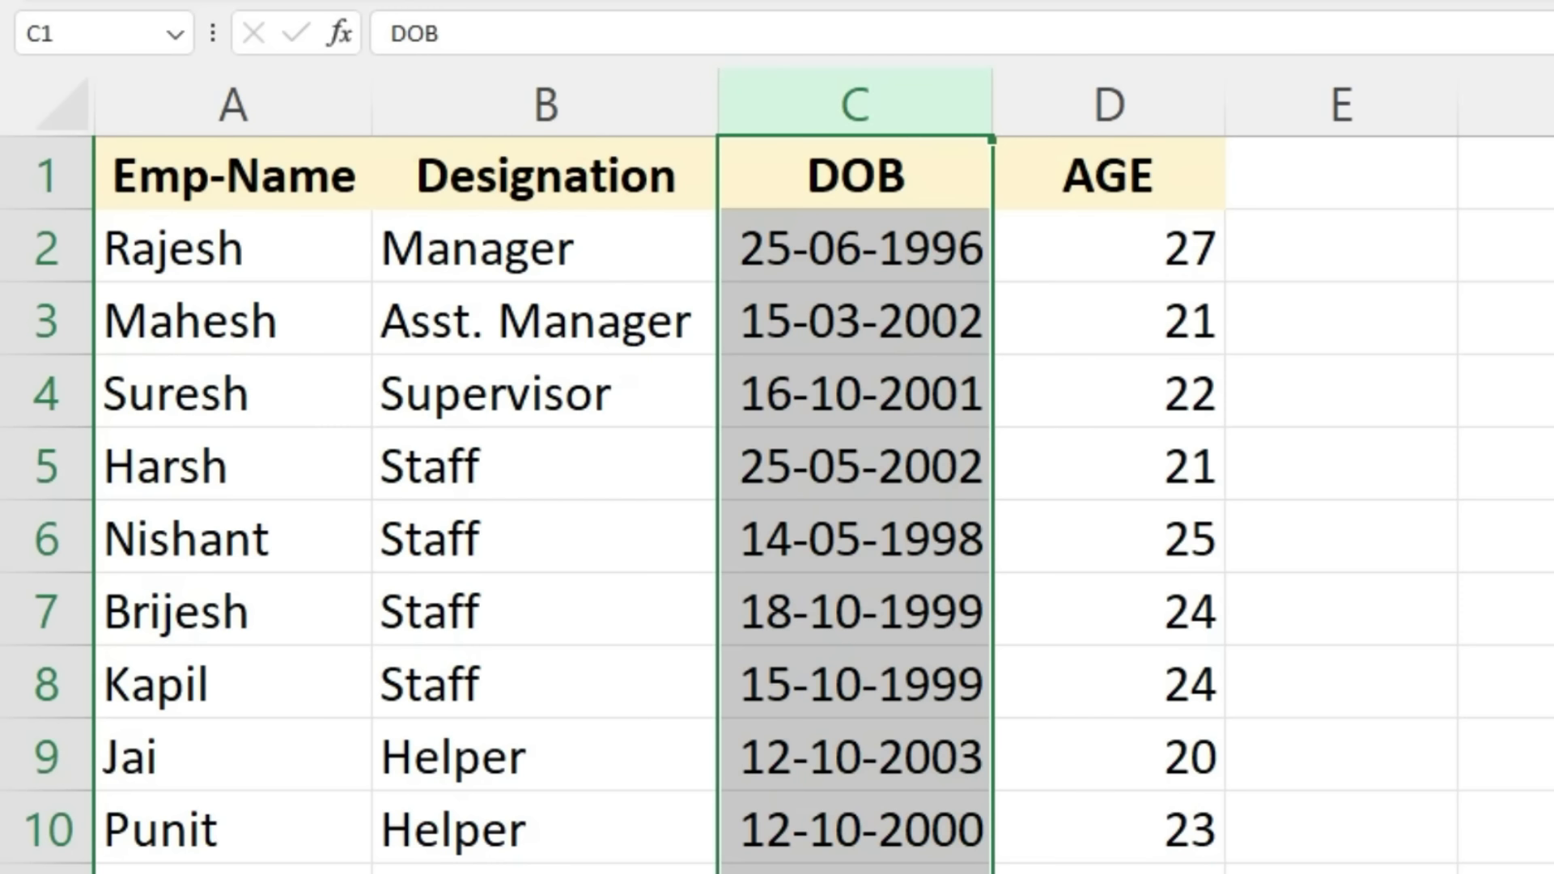
drag(717, 235, 373, 235)
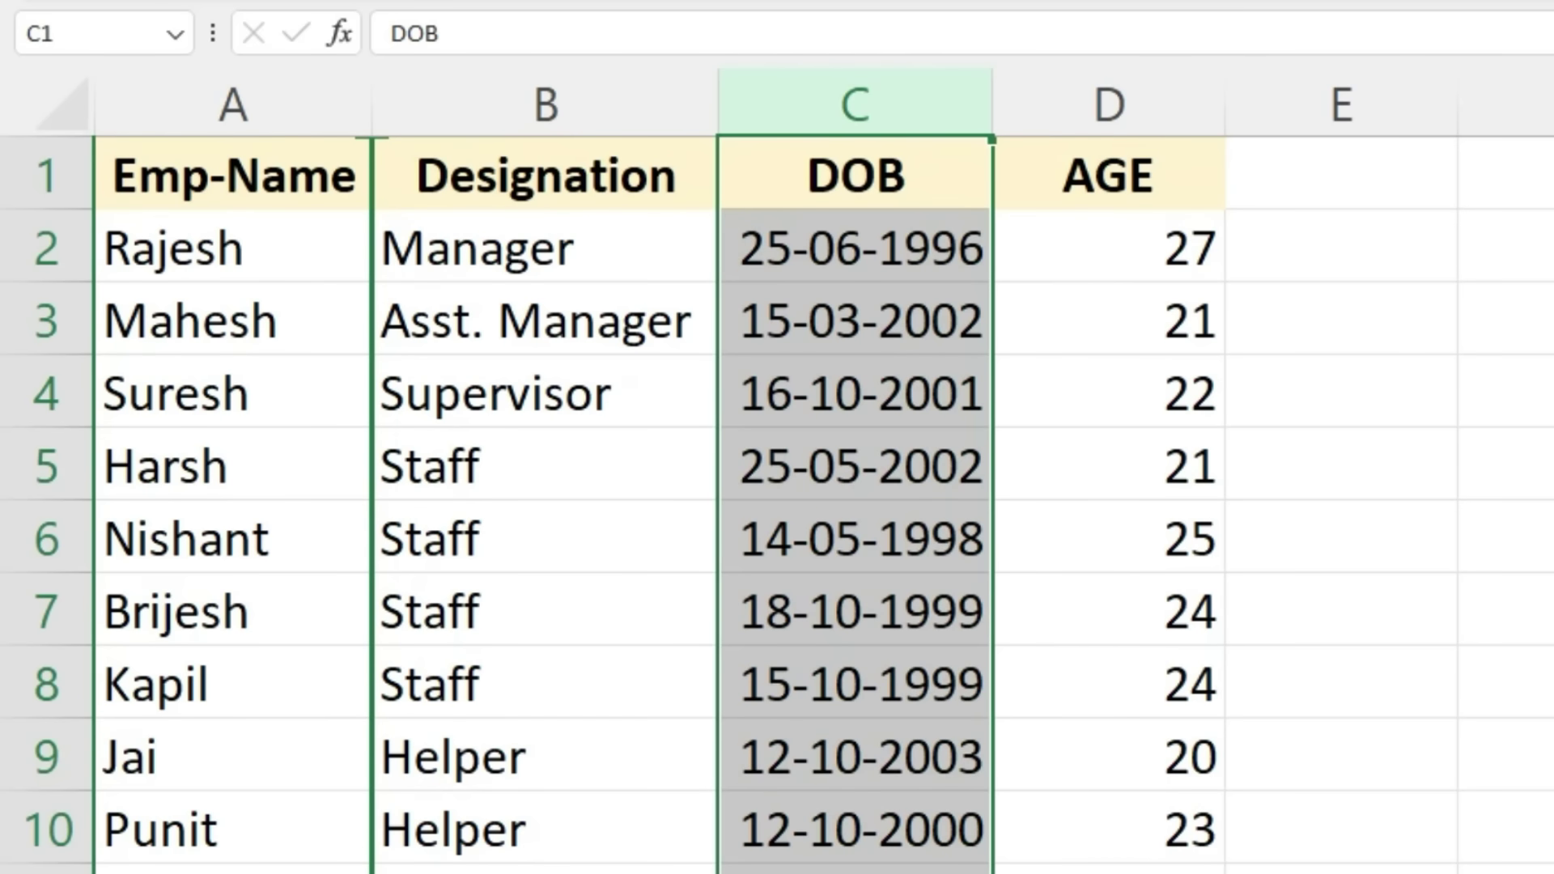